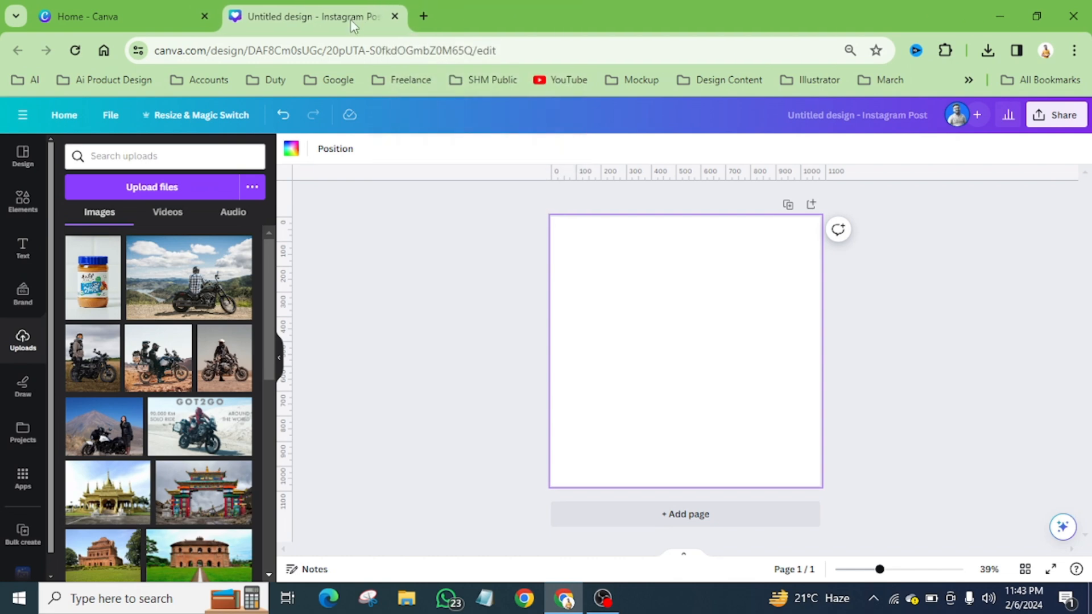
Step: Open Canva's home page in a new browser tab and search the new-design formats for facebook
click(425, 16)
text(canva)
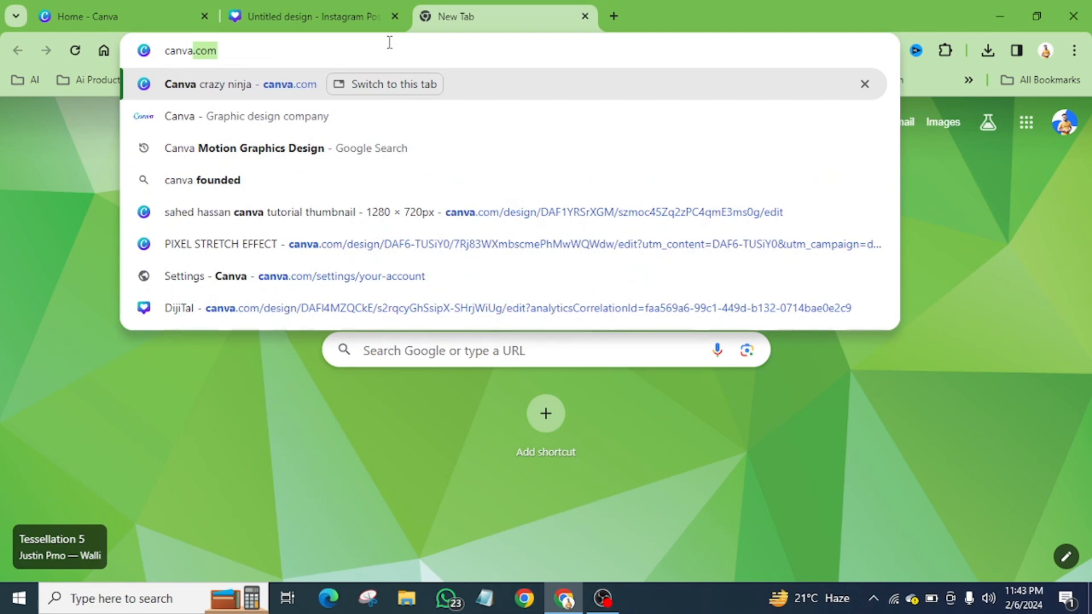
key(Return)
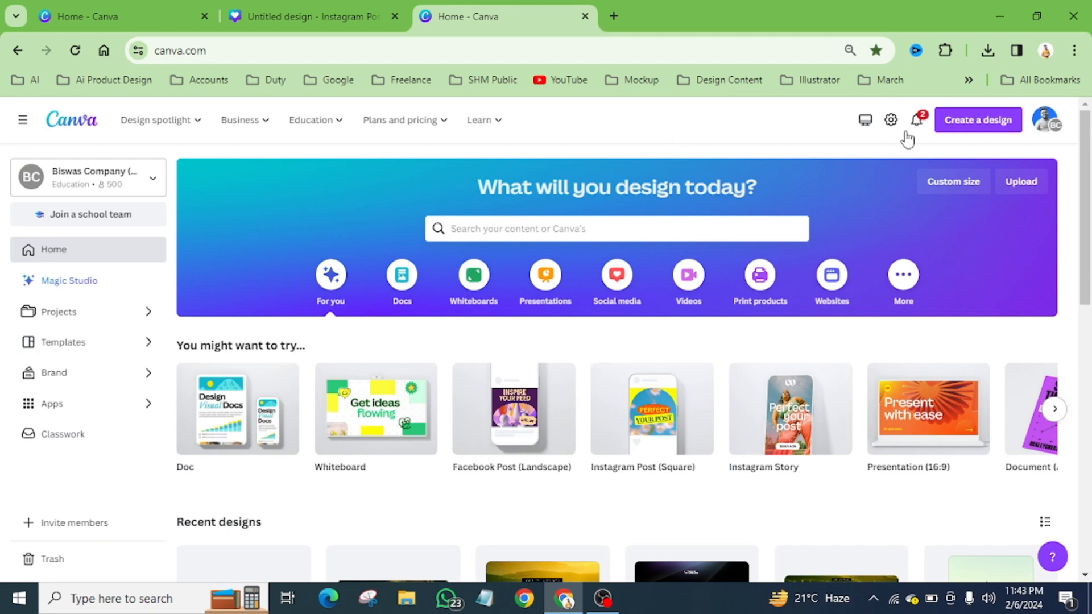
click(974, 126)
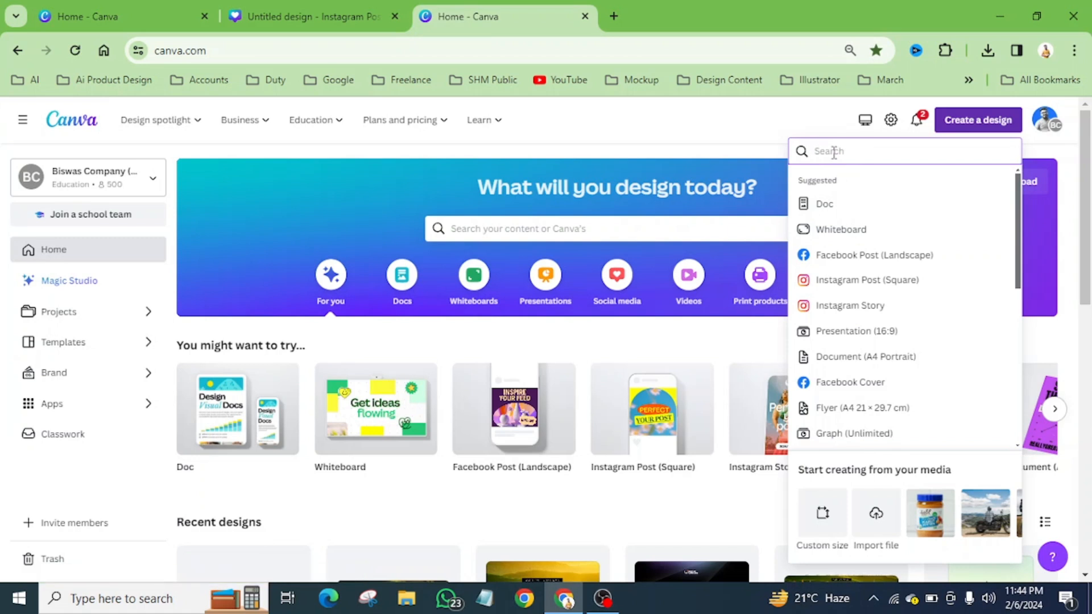
text(facebook)
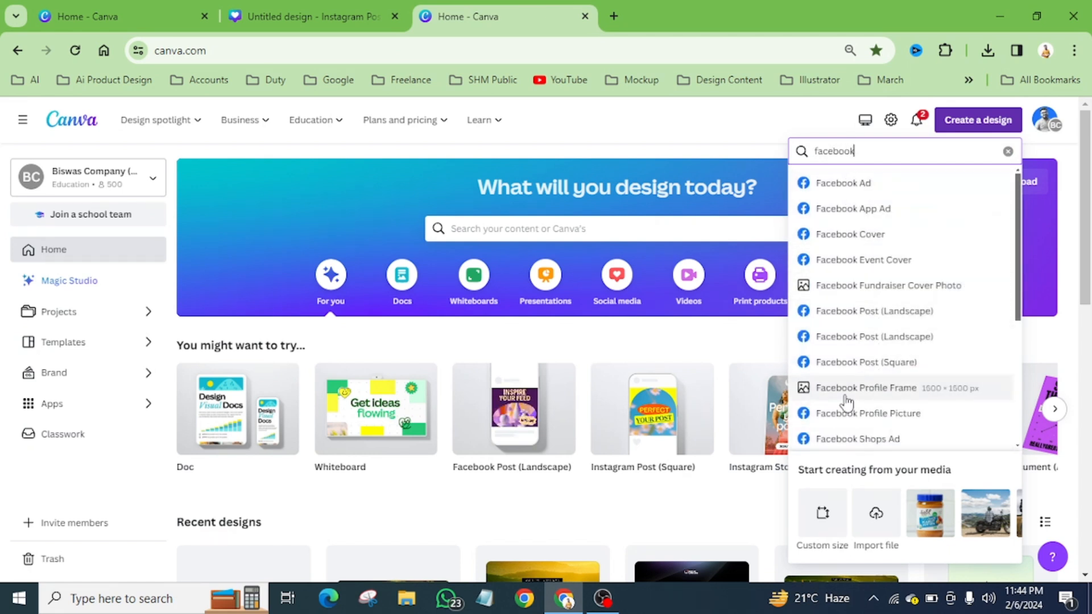
Step: Return to the untitled Instagram post design and browse the available design templates
drag(358, 26, 493, 22)
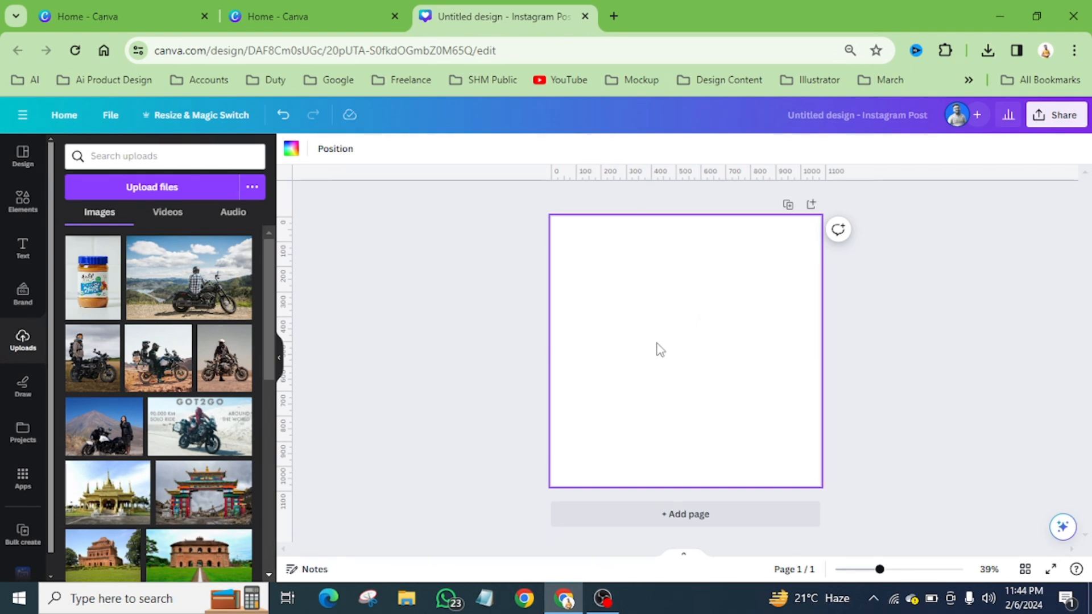
click(23, 155)
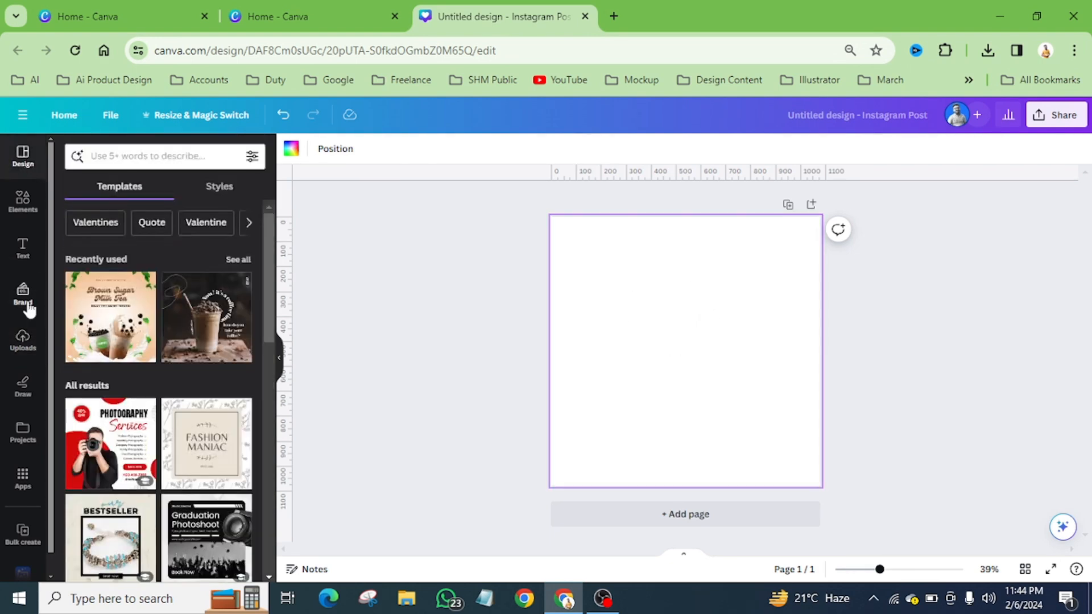
scroll(22, 519, down, 1)
scroll(27, 329, up, 1)
scroll(179, 370, down, 10)
scroll(185, 434, up, 10)
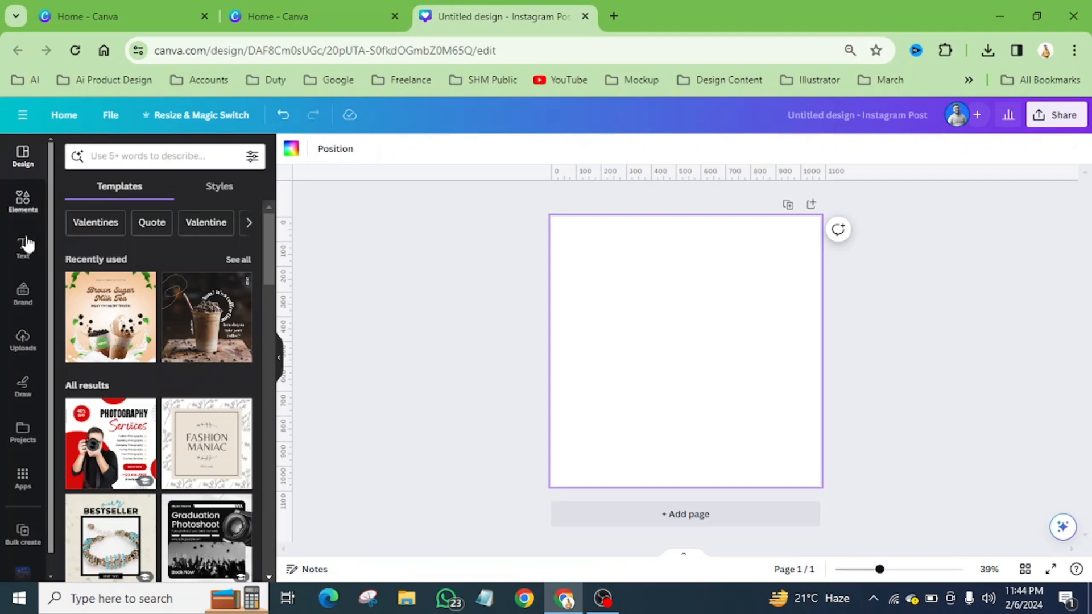
click(23, 341)
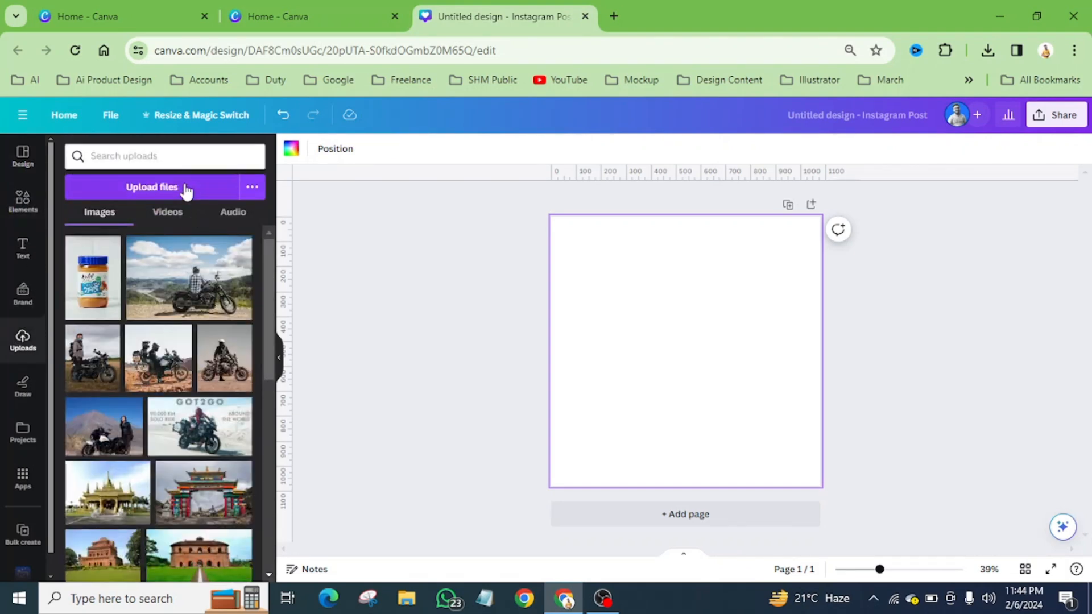
click(158, 194)
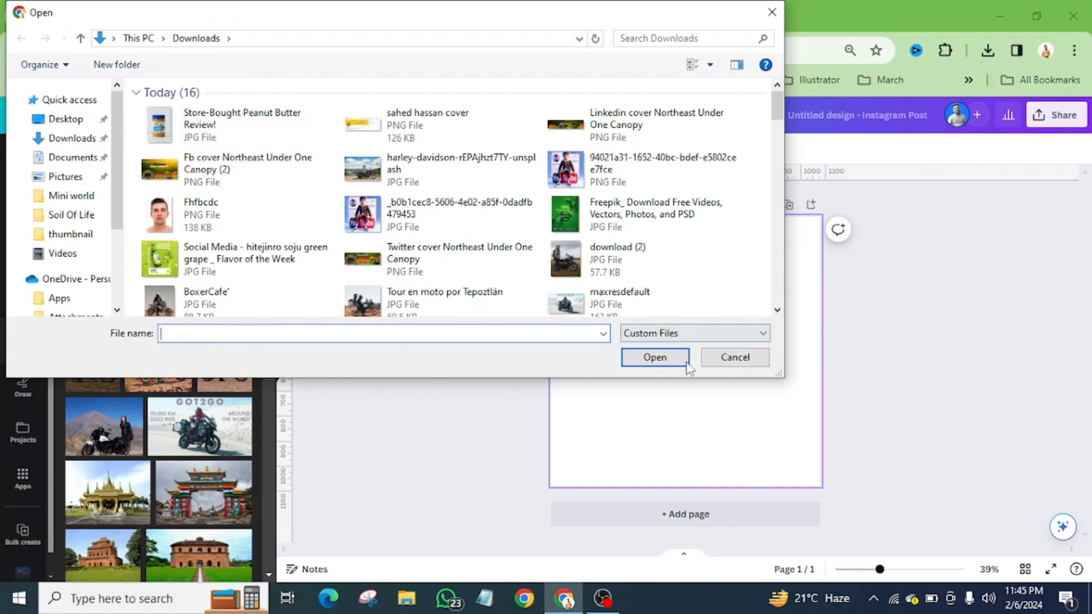
click(248, 135)
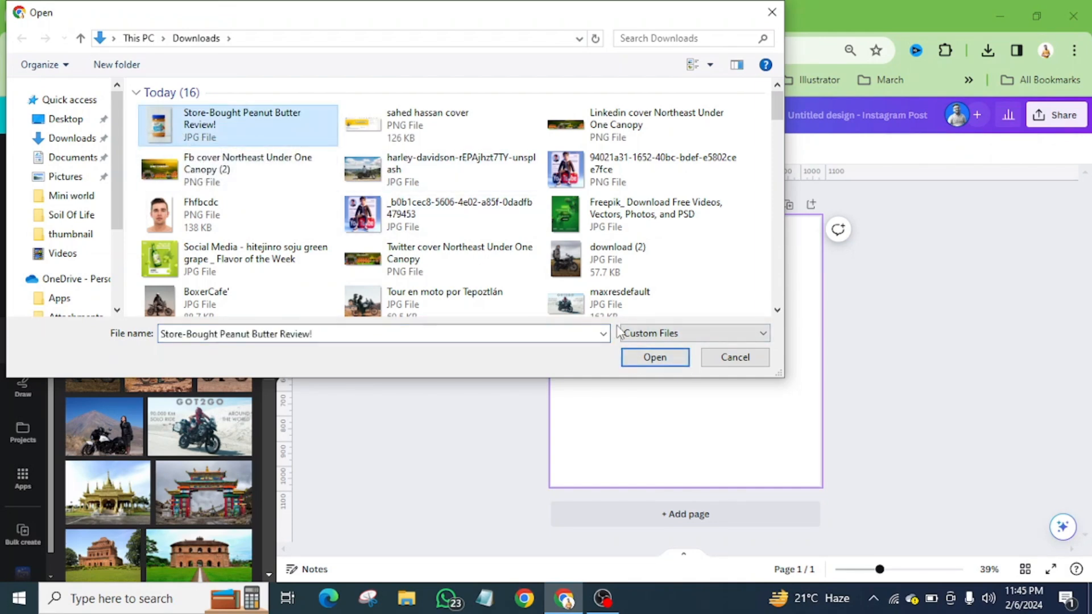
click(750, 364)
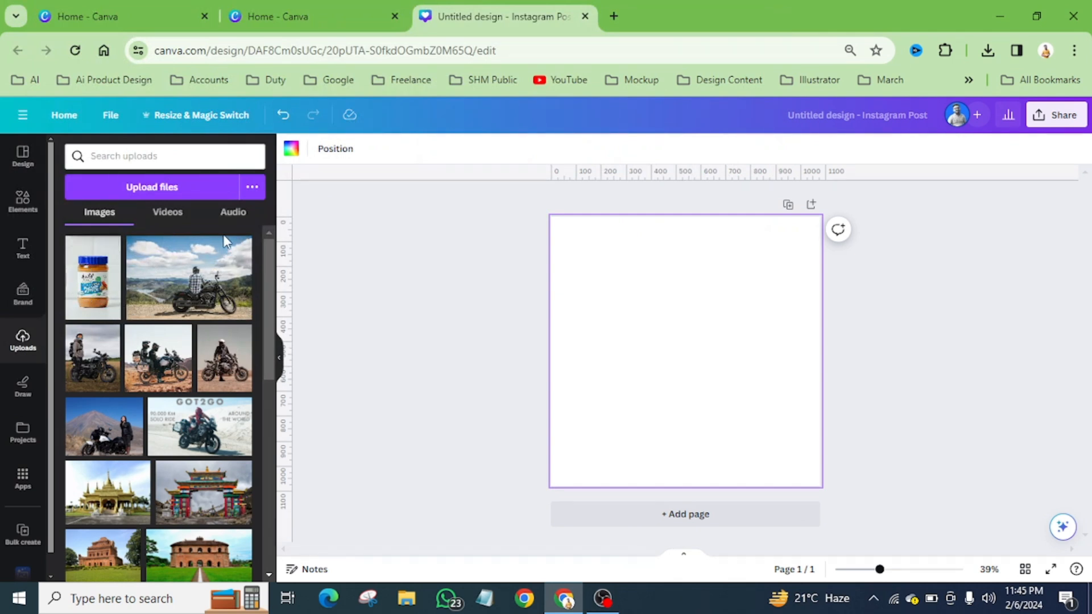
Step: Add the uploaded peanut butter jar photo to the page and remove its background
click(97, 303)
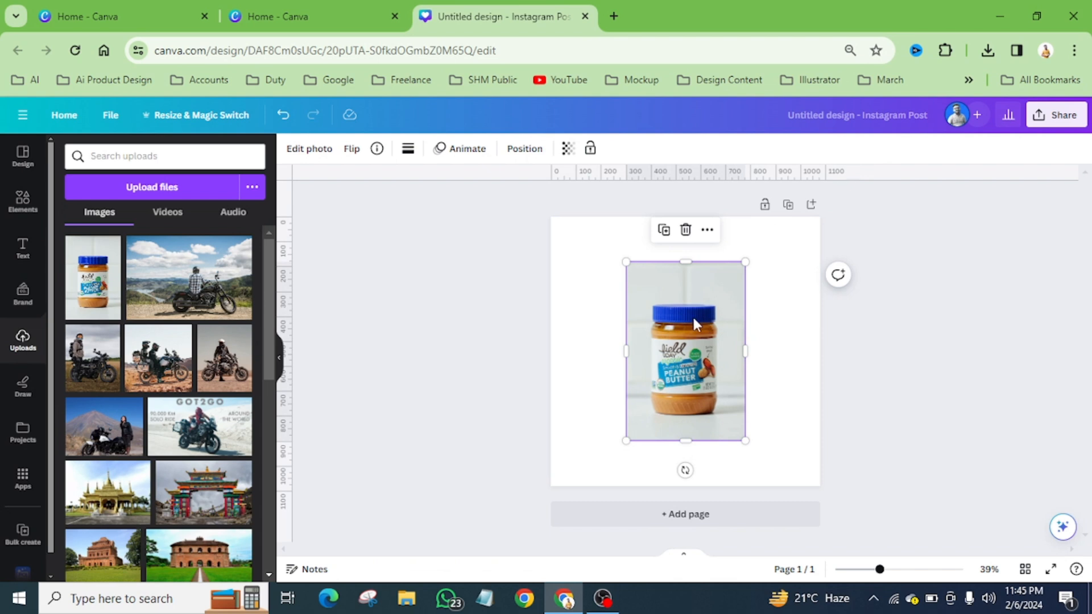
click(310, 159)
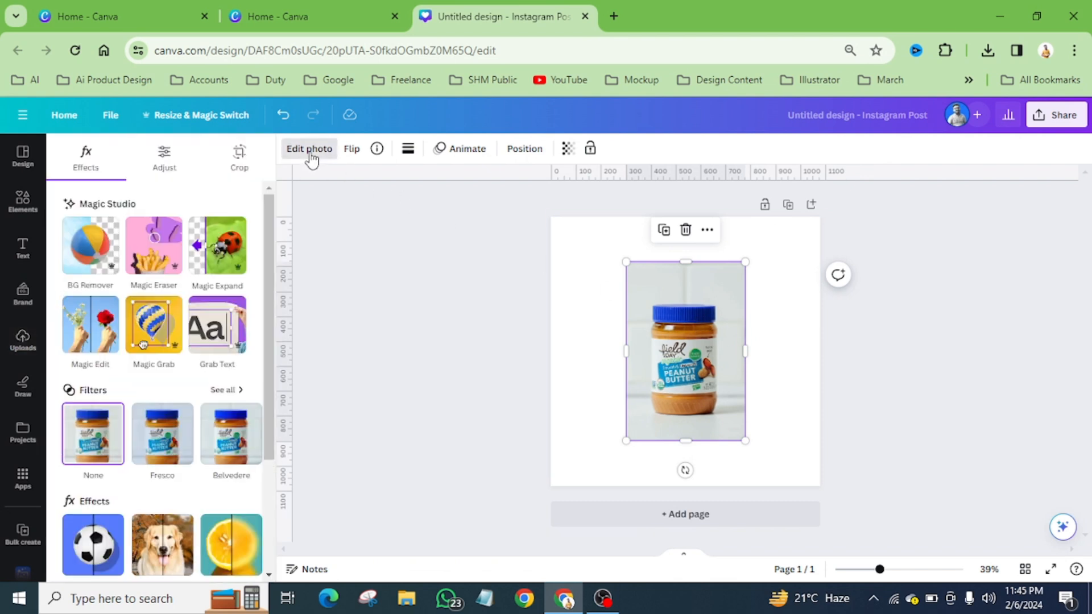
click(90, 254)
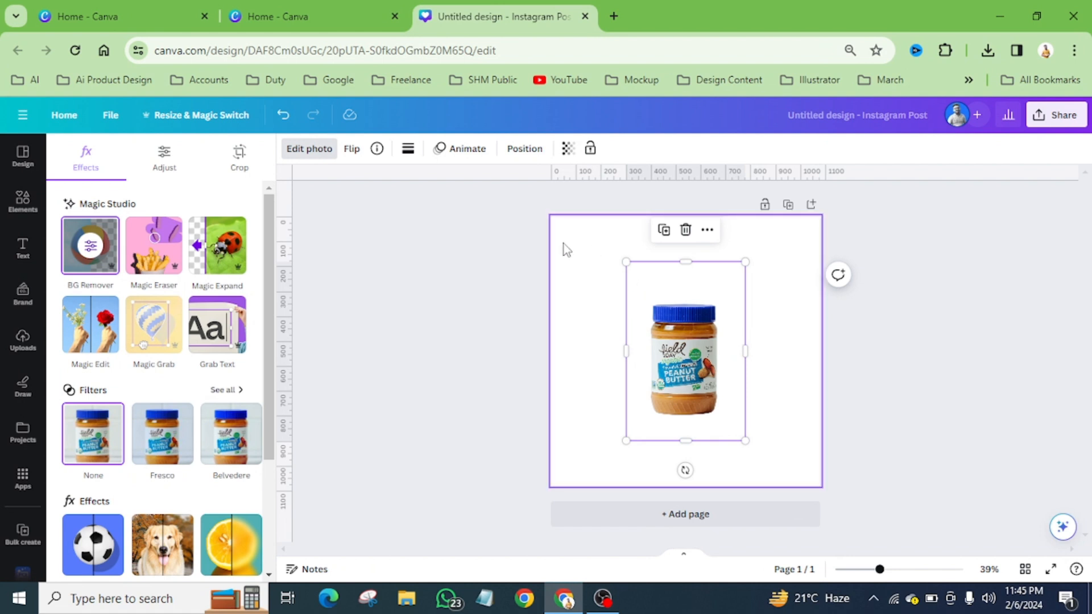
Step: Try the palette's blue as page background behind the cut-out jar and remove it again
click(592, 251)
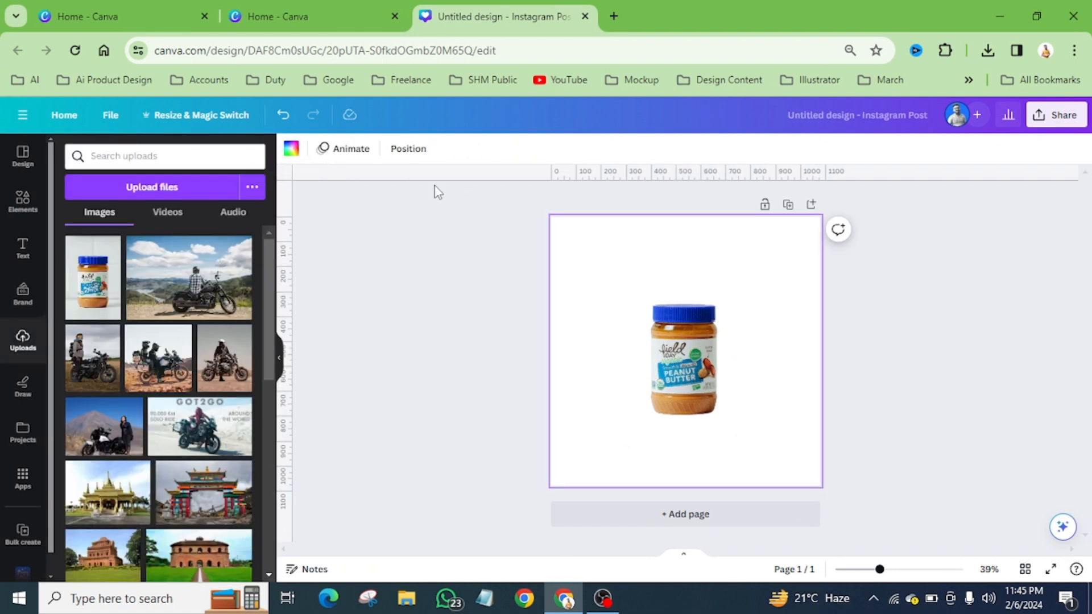
click(292, 150)
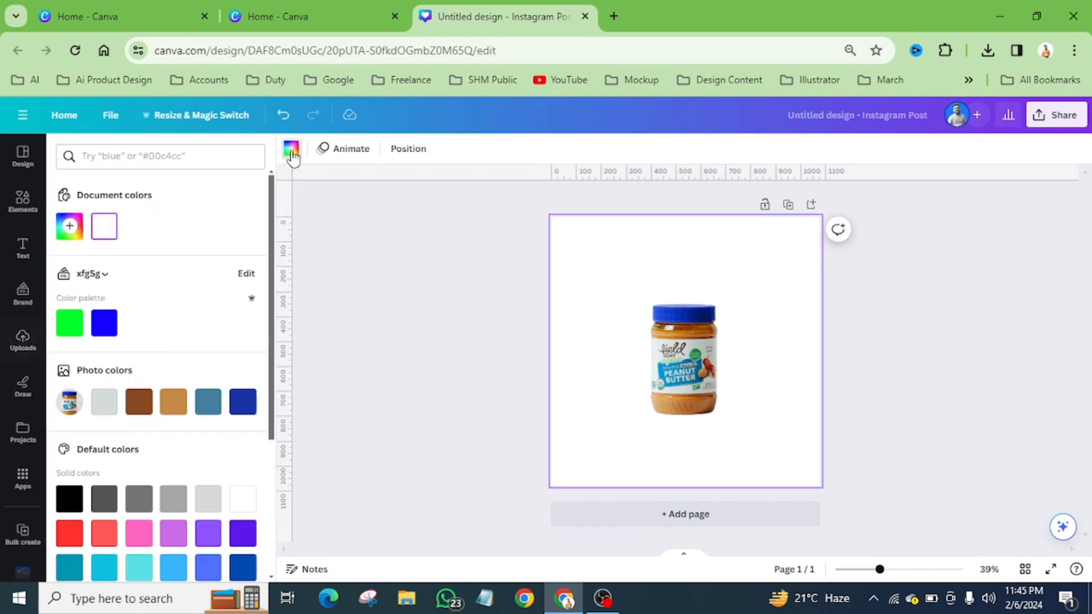
click(107, 335)
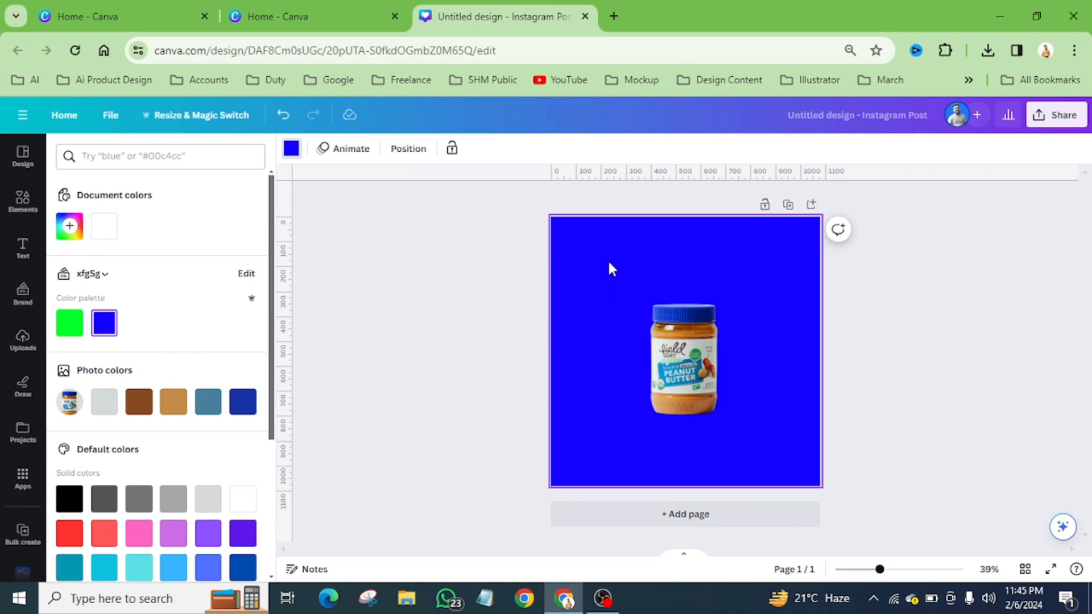
key(Delete)
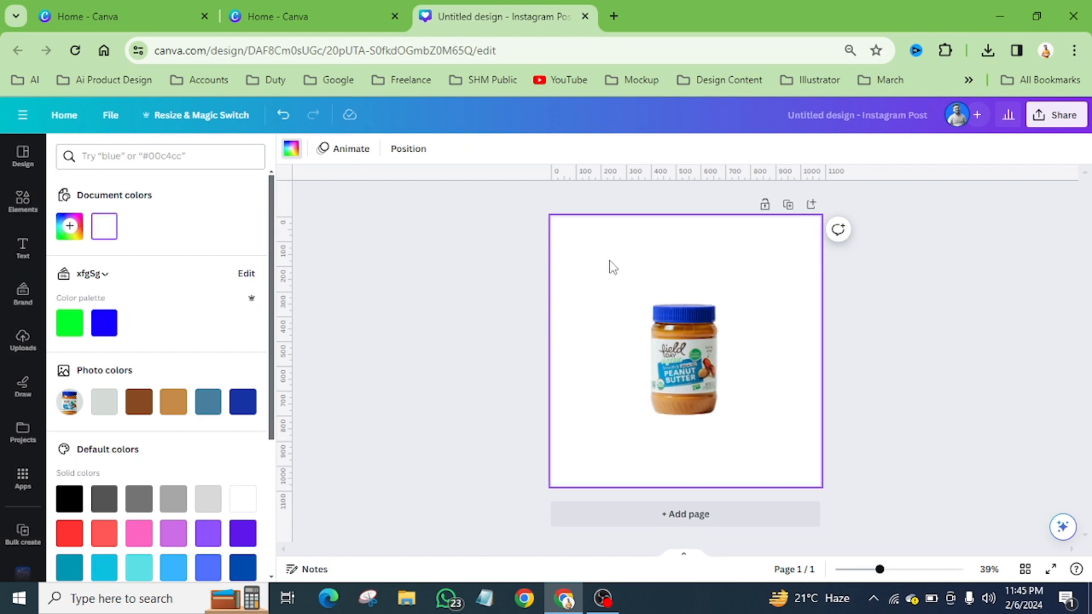
Step: Crop the empty margins on all four sides of the jar image tightly to the jar's outline
scroll(713, 347, up, 3)
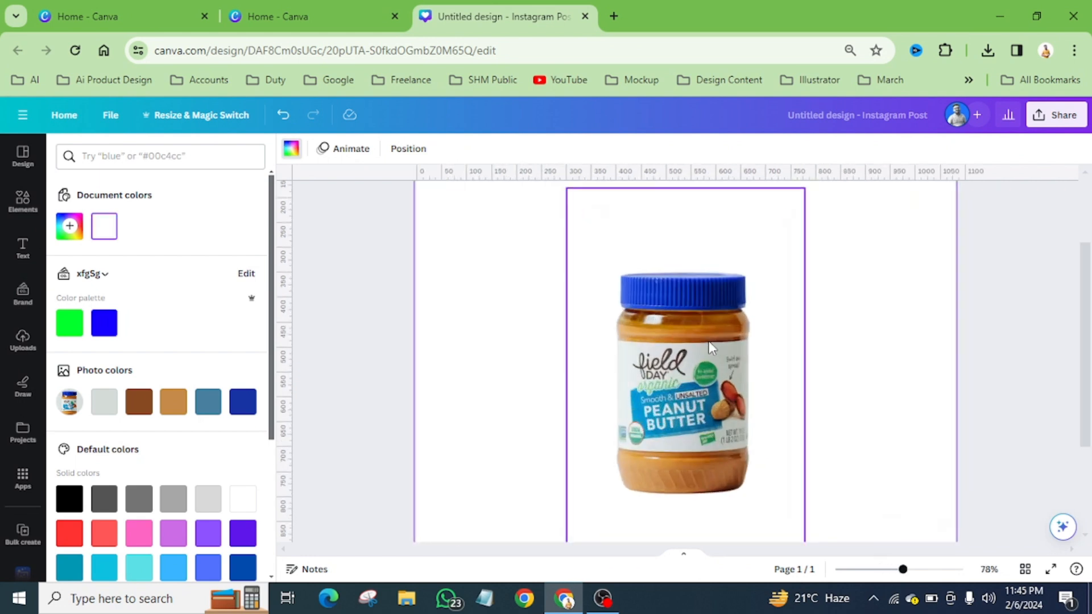
click(691, 354)
scroll(692, 352, down, 1)
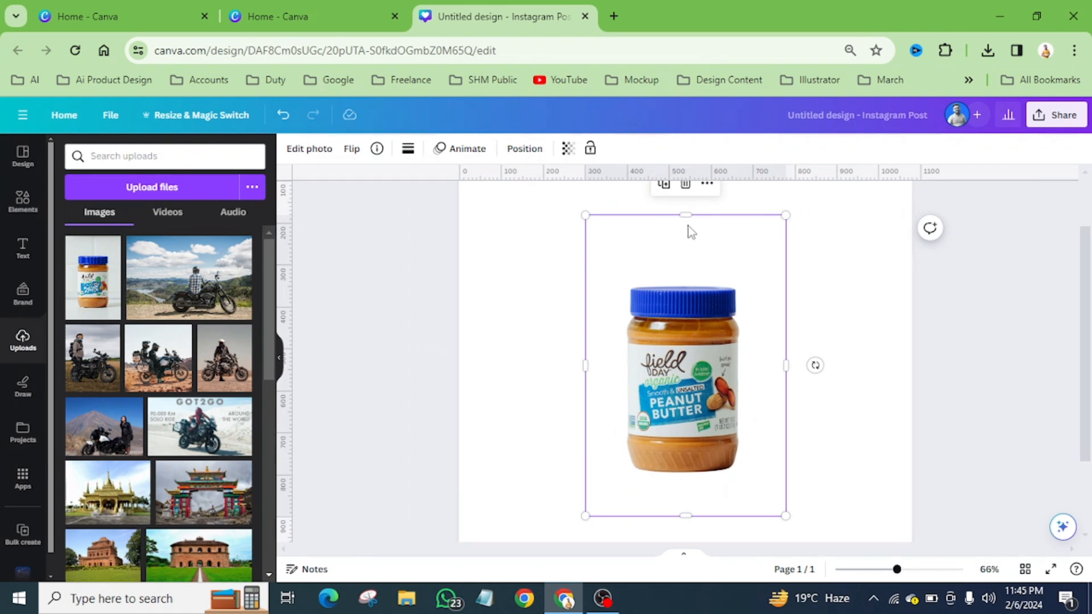
drag(684, 217, 687, 283)
drag(785, 398, 744, 409)
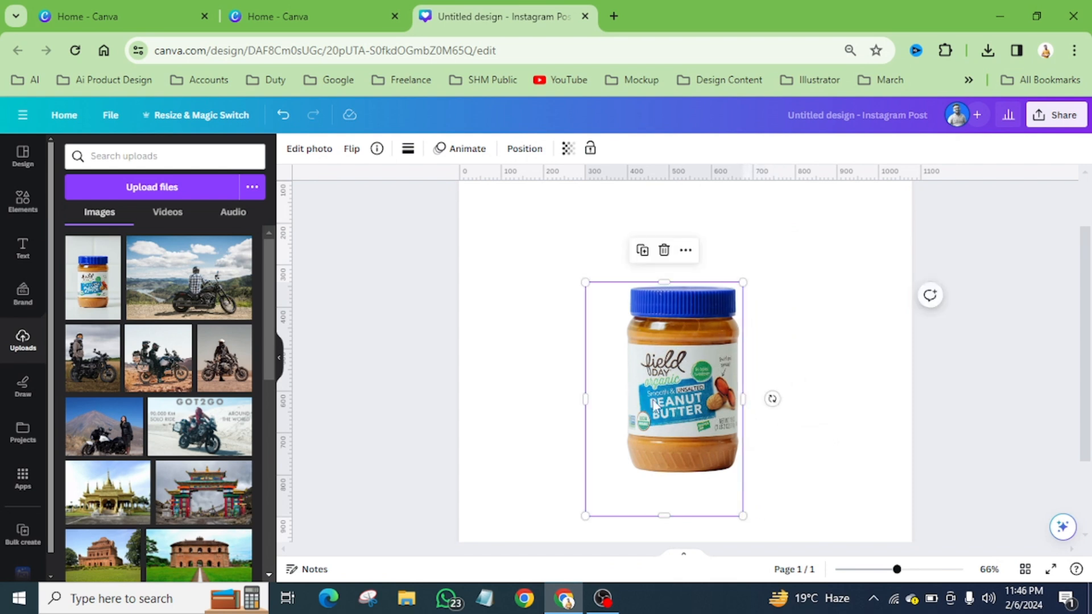
drag(586, 399, 623, 372)
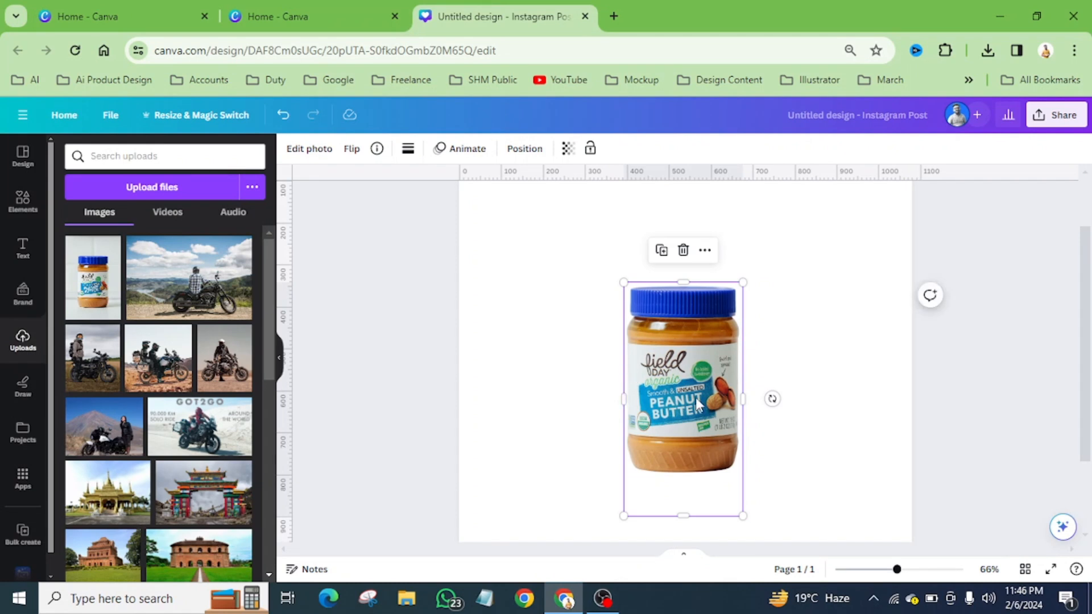
drag(683, 516, 687, 473)
drag(685, 286, 665, 288)
click(595, 320)
scroll(630, 325, down, 3)
scroll(629, 325, down, 1)
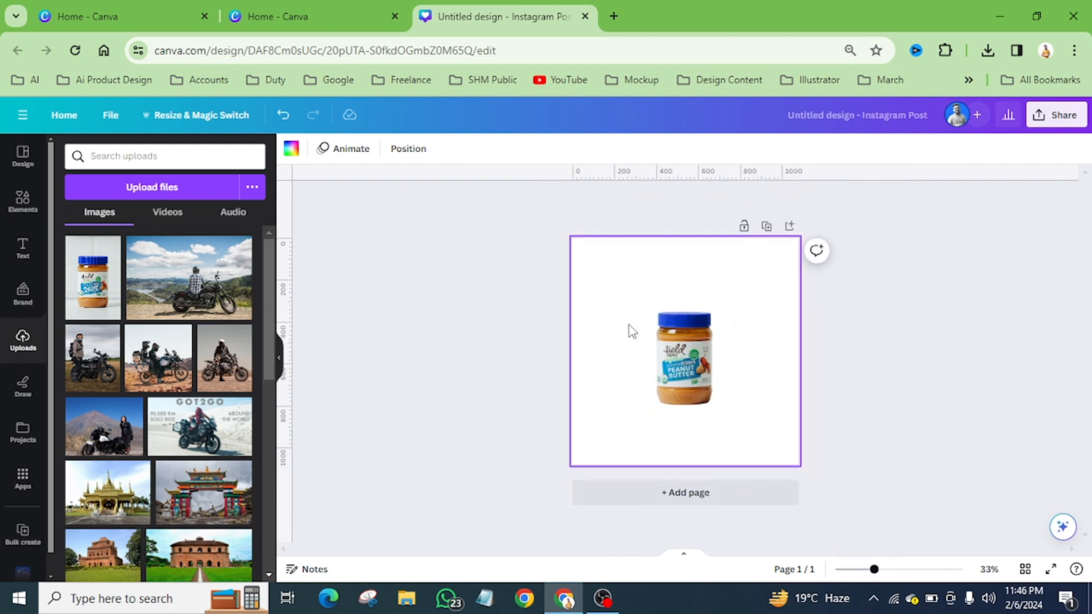
Step: Examine the cropped jar's label, colours and edges up close and against the whole page
click(683, 356)
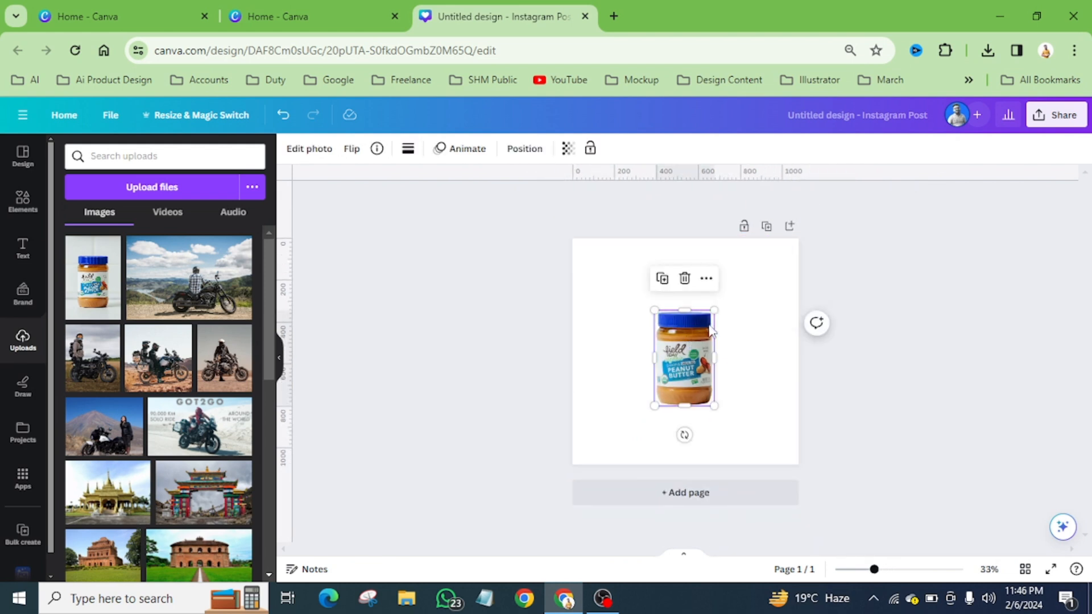
click(756, 275)
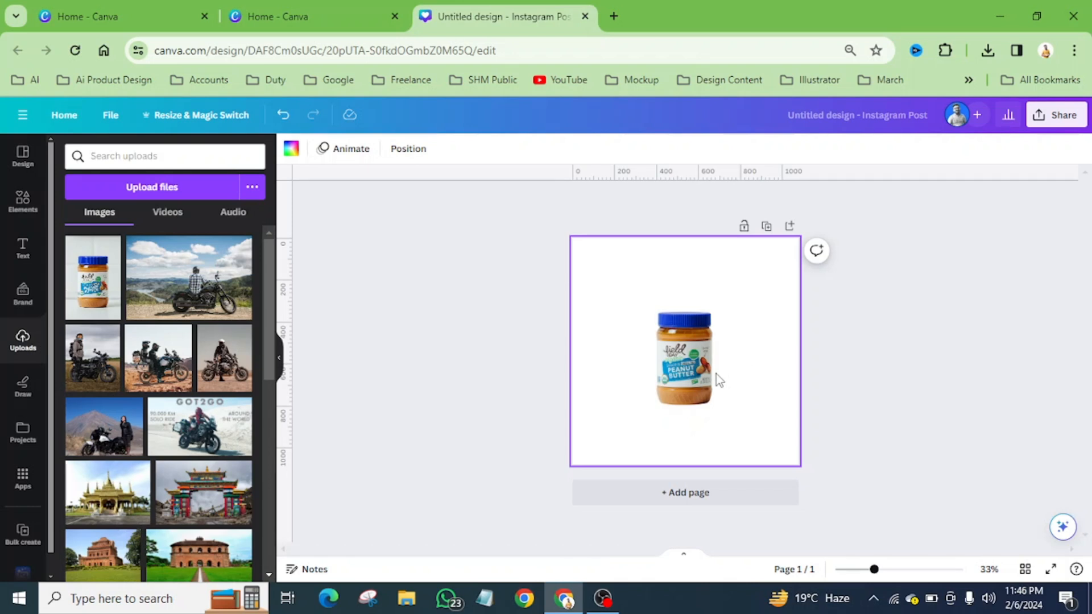
scroll(716, 373, up, 5)
scroll(753, 395, down, 3)
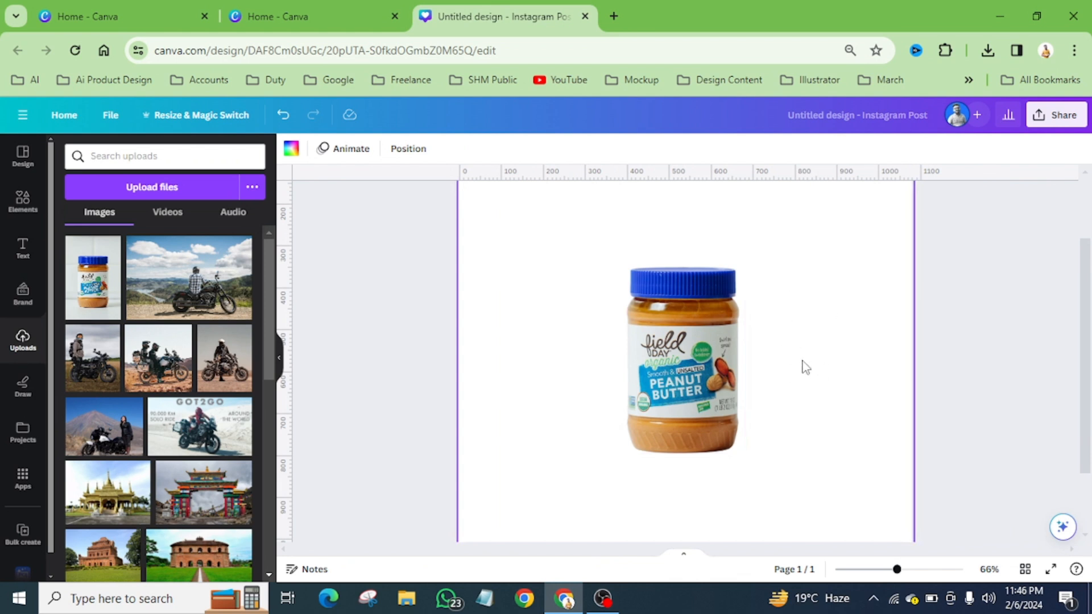
scroll(705, 367, up, 4)
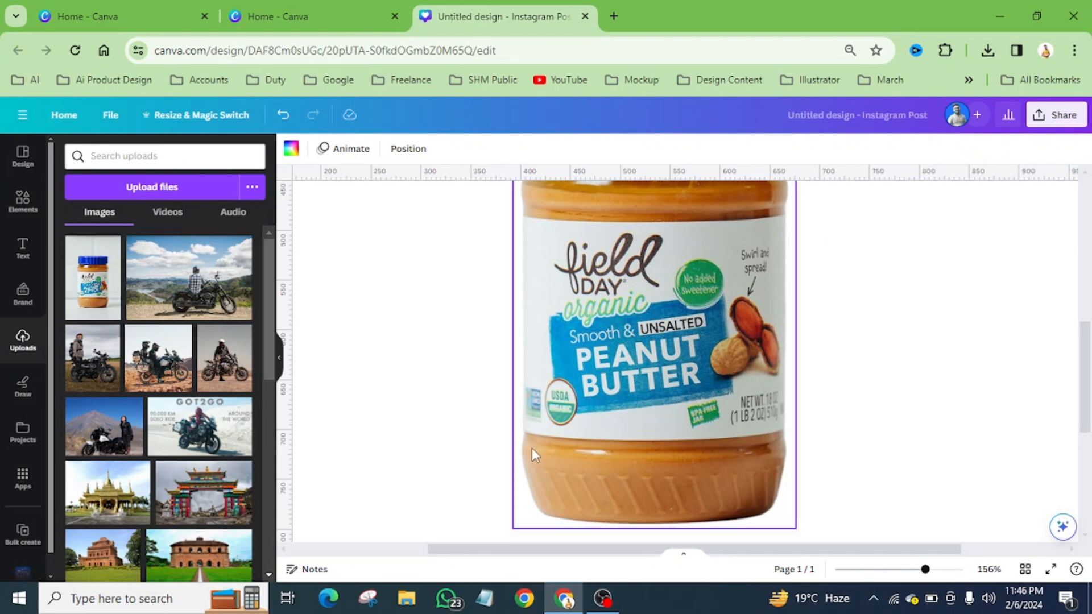
scroll(714, 404, down, 3)
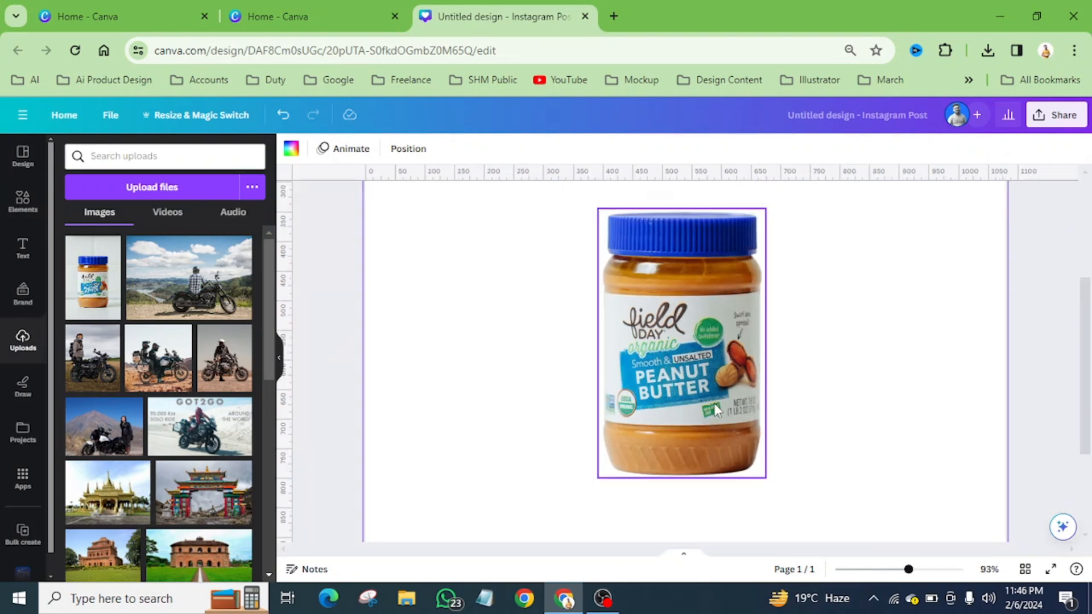
scroll(725, 314, up, 4)
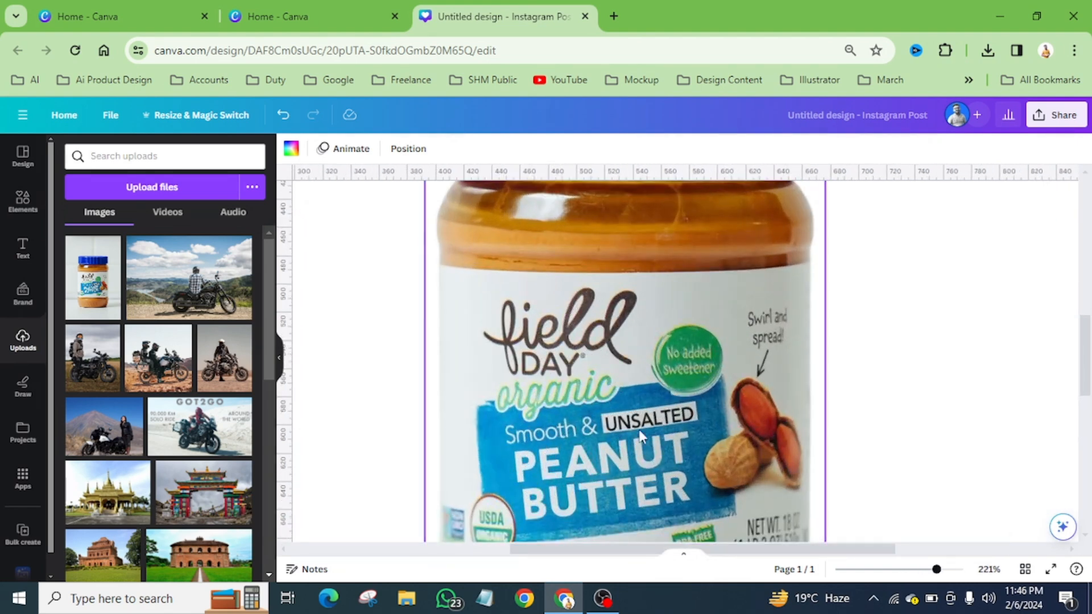
scroll(653, 415, down, 4)
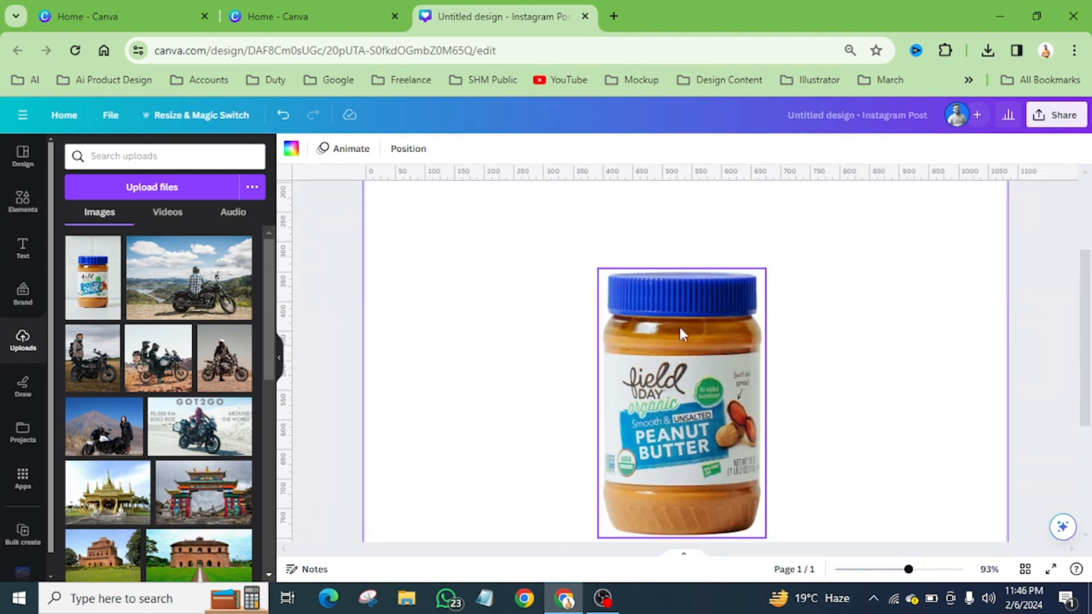
scroll(696, 401, down, 2)
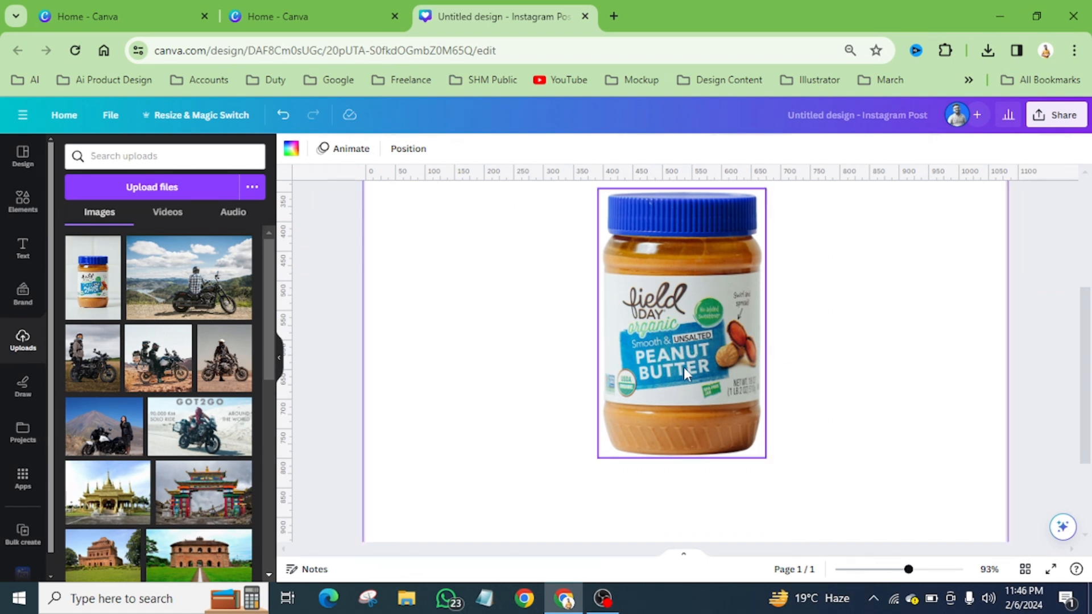
scroll(684, 364, down, 3)
scroll(669, 379, down, 2)
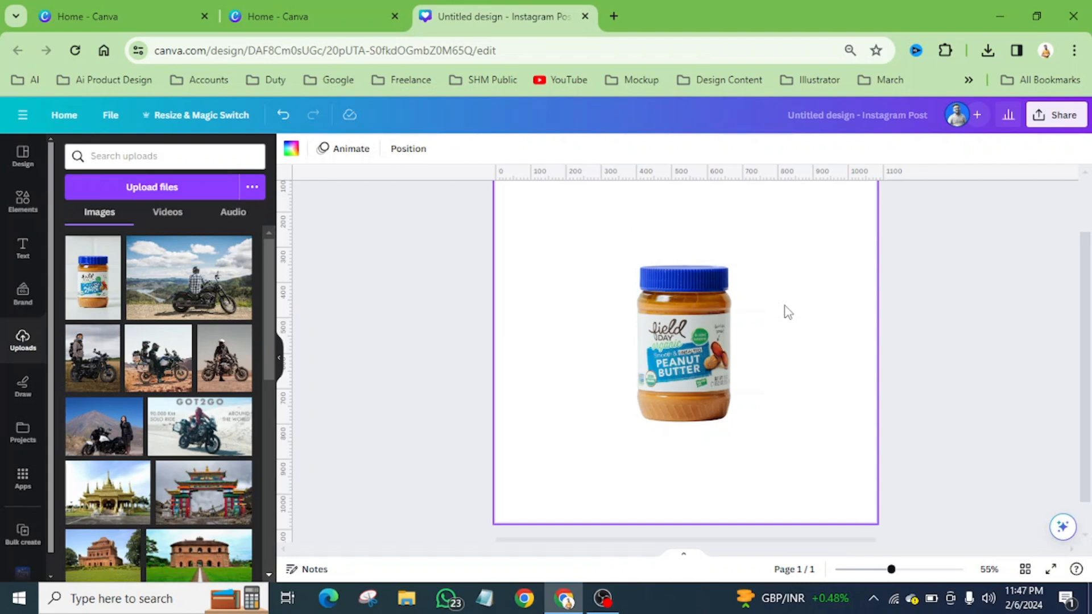
scroll(727, 352, up, 5)
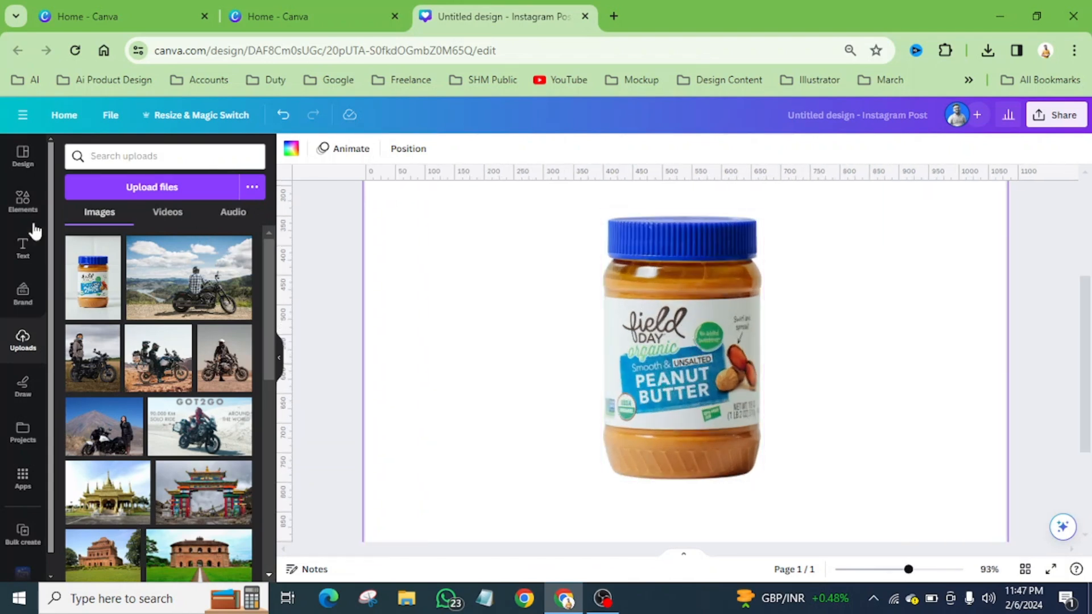
scroll(686, 349, down, 3)
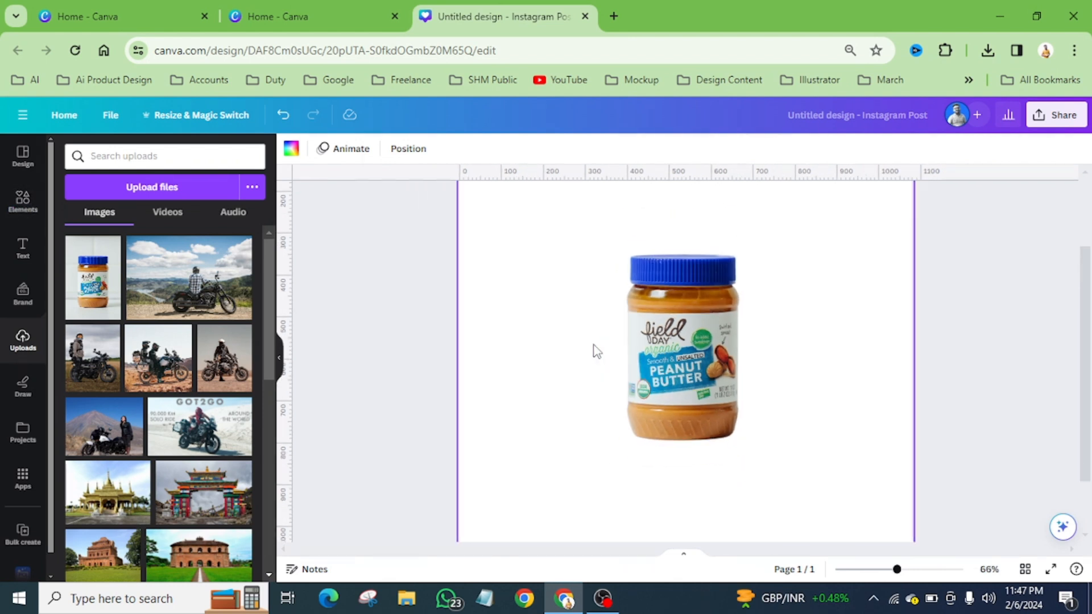
scroll(590, 343, down, 1)
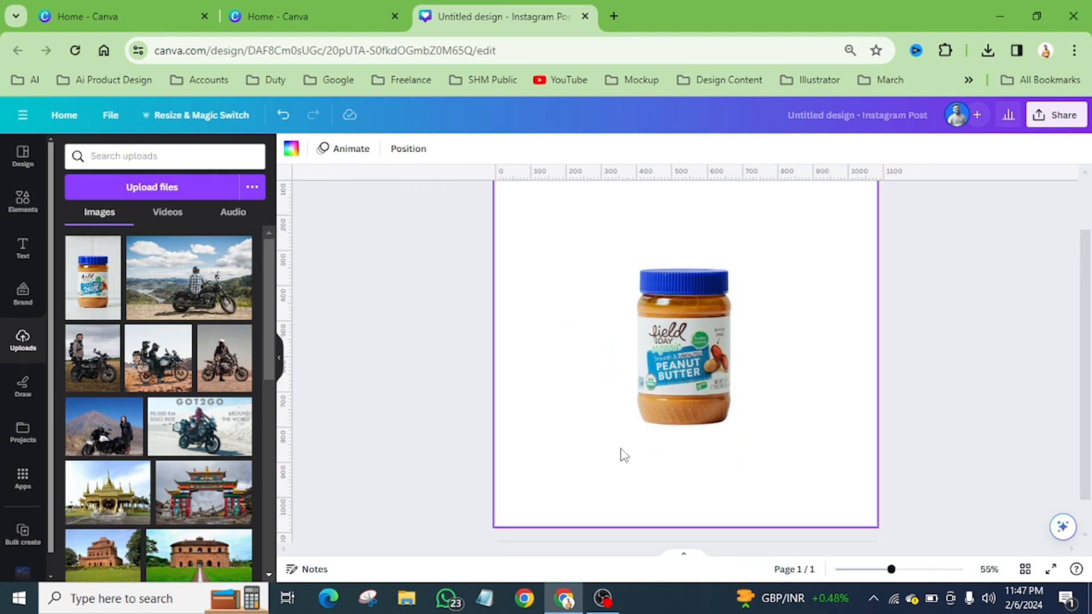
Step: Search the elements library for "penut" and limit the results to photos
click(24, 202)
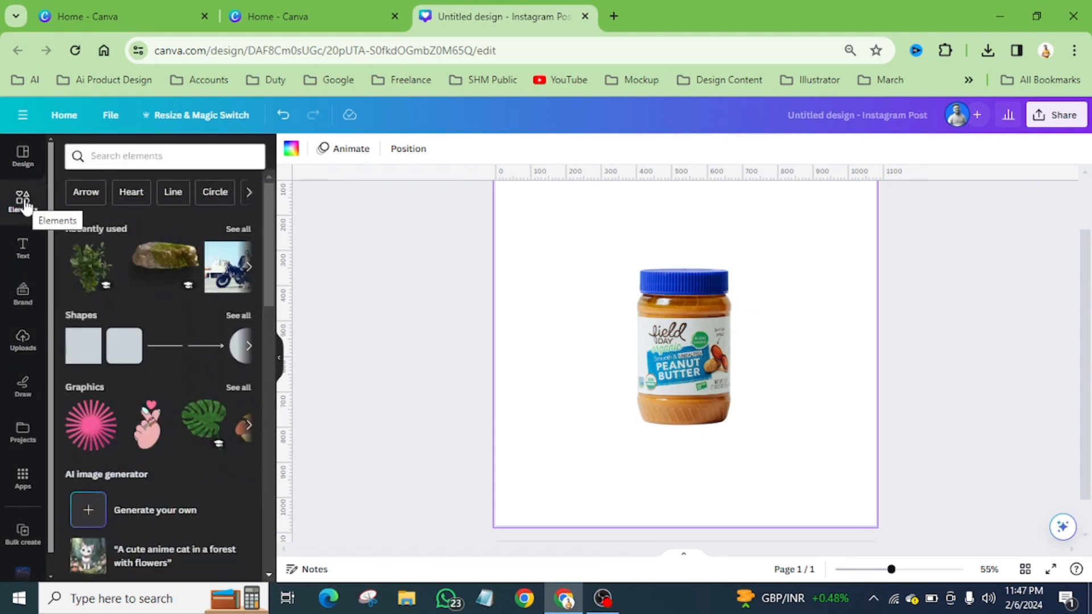
click(103, 158)
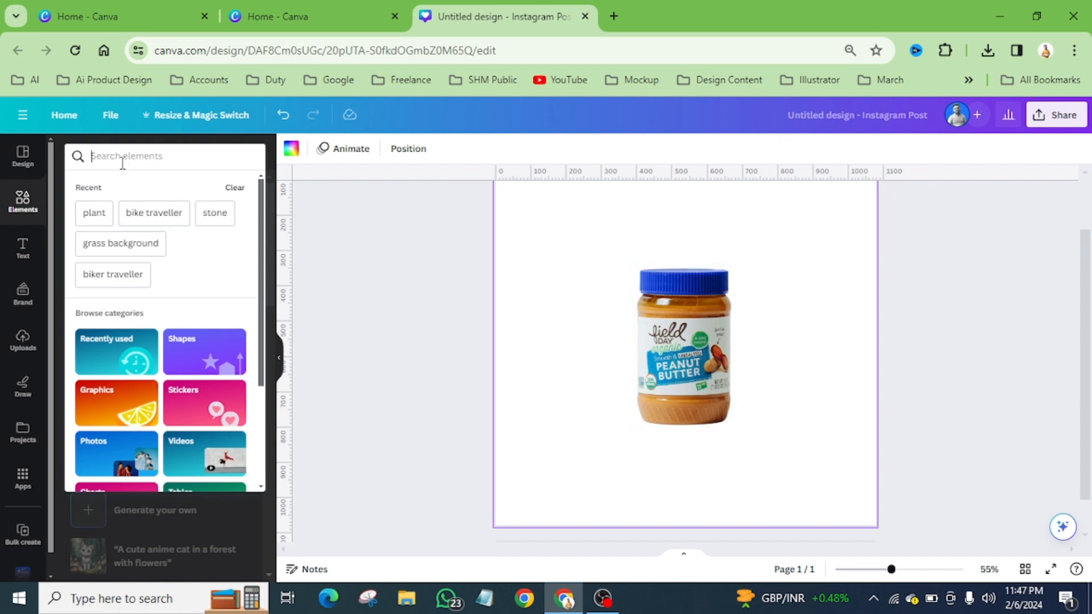
text(penut)
key(Return)
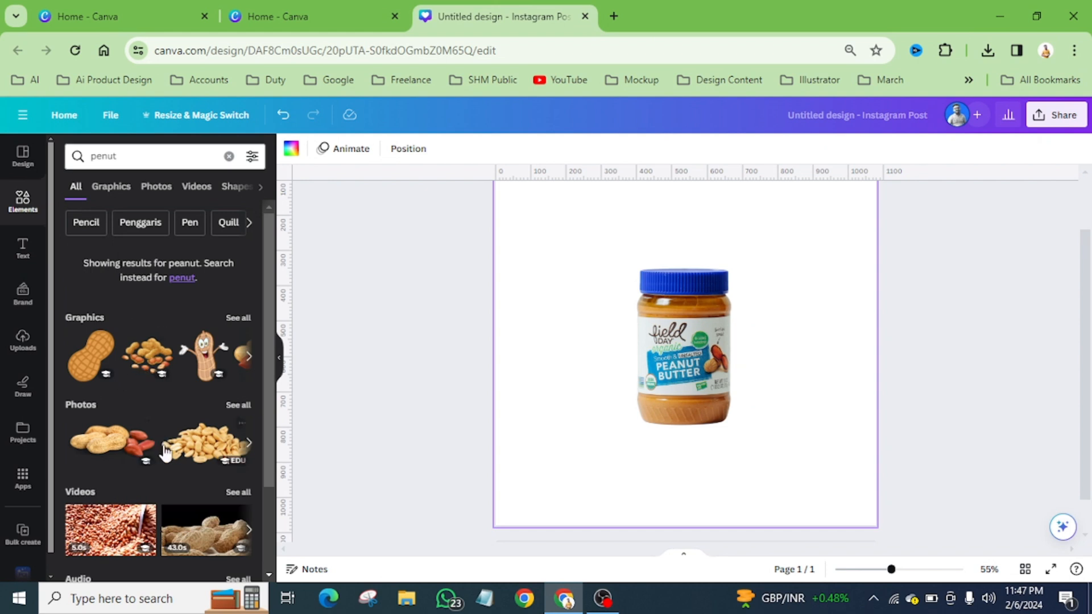
scroll(162, 453, down, 2)
scroll(147, 433, up, 2)
click(109, 192)
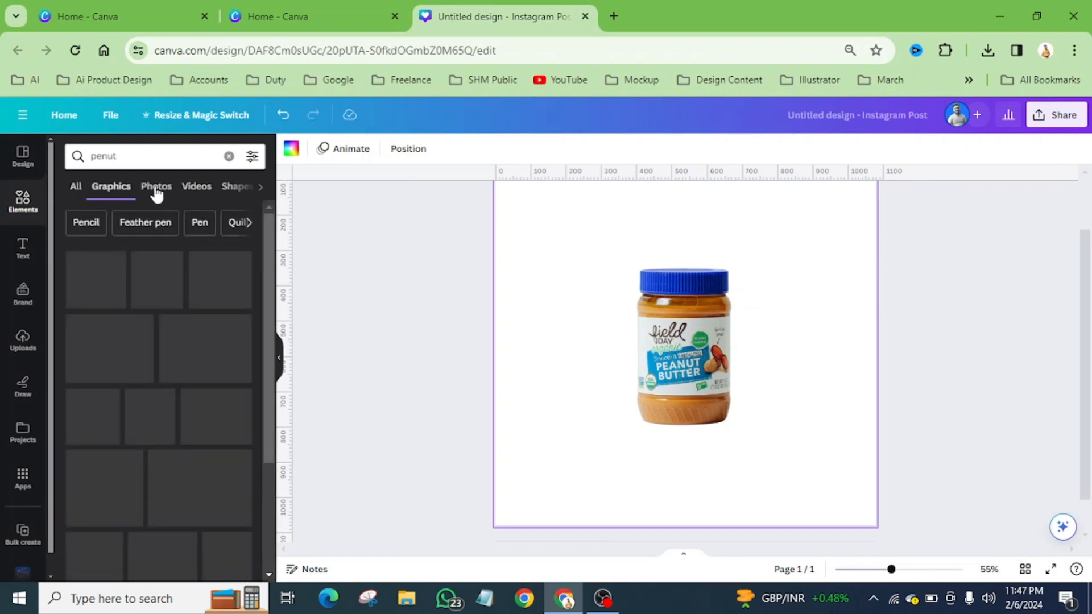
click(161, 193)
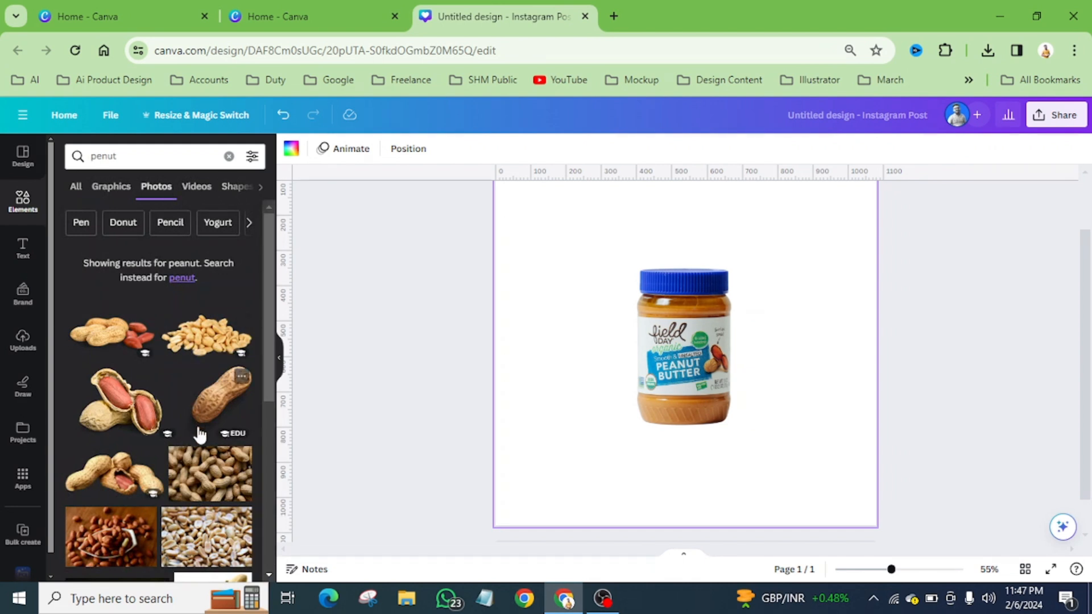
Step: Try the photo of an open peanut butter jar on a dark background on the page and delete it again
scroll(199, 437, down, 2)
scroll(199, 437, down, 5)
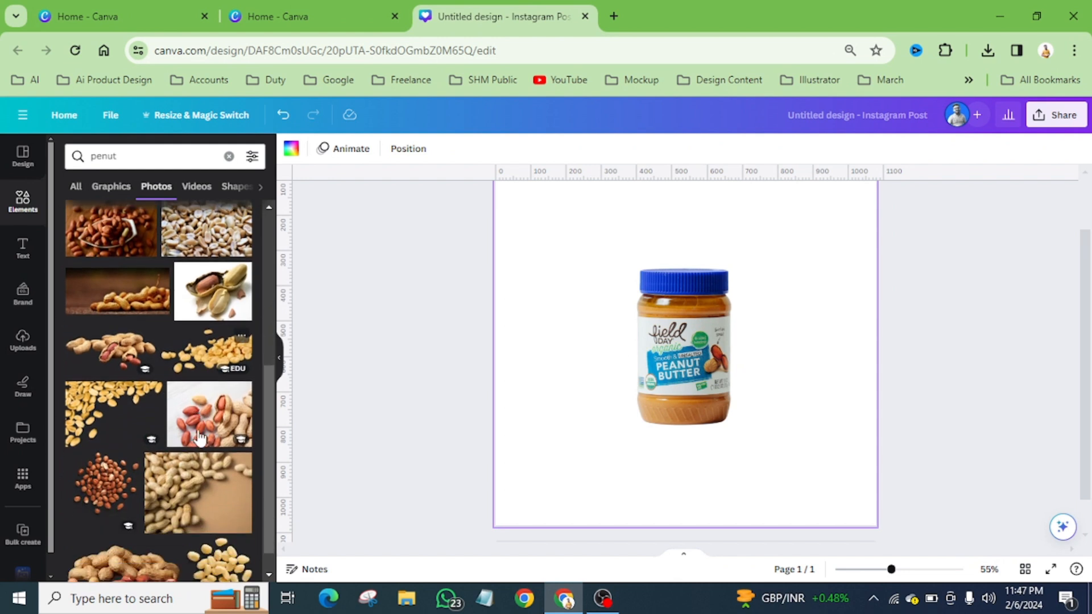
scroll(187, 398, down, 1)
scroll(153, 347, down, 2)
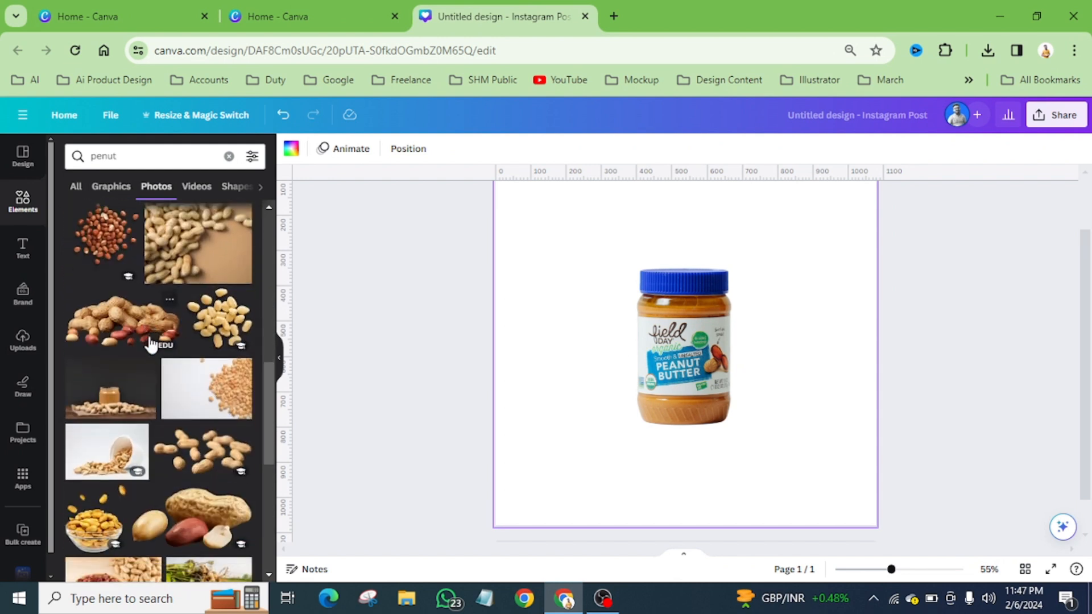
click(111, 406)
drag(733, 380, 653, 448)
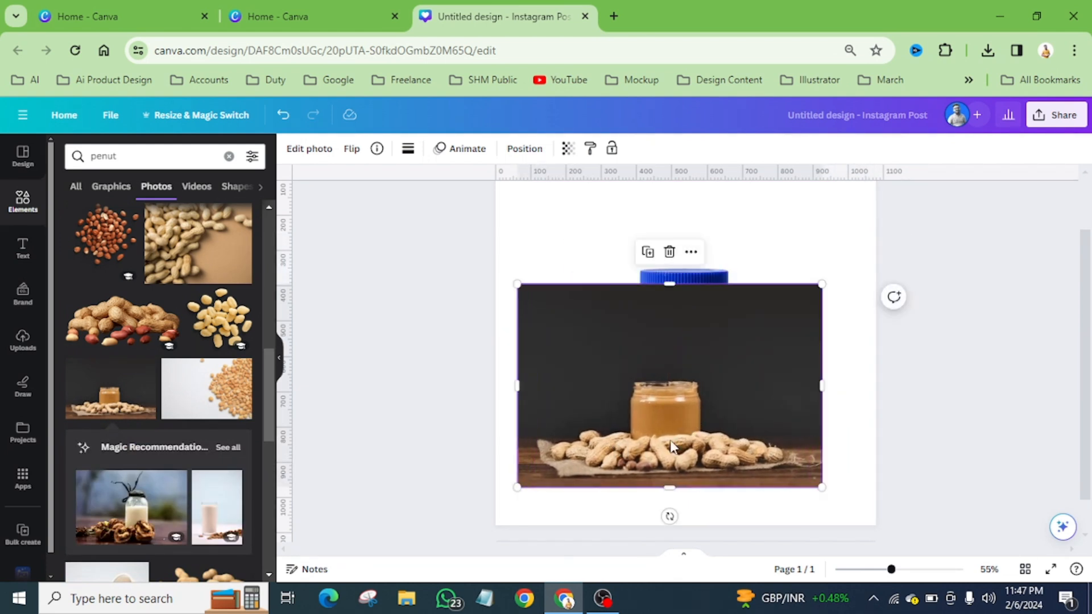
click(669, 252)
Step: Add the white-background photo of peanuts with one opened shell, shrink it to about 240 px wide and place it at the jar's lower left
scroll(193, 412, down, 3)
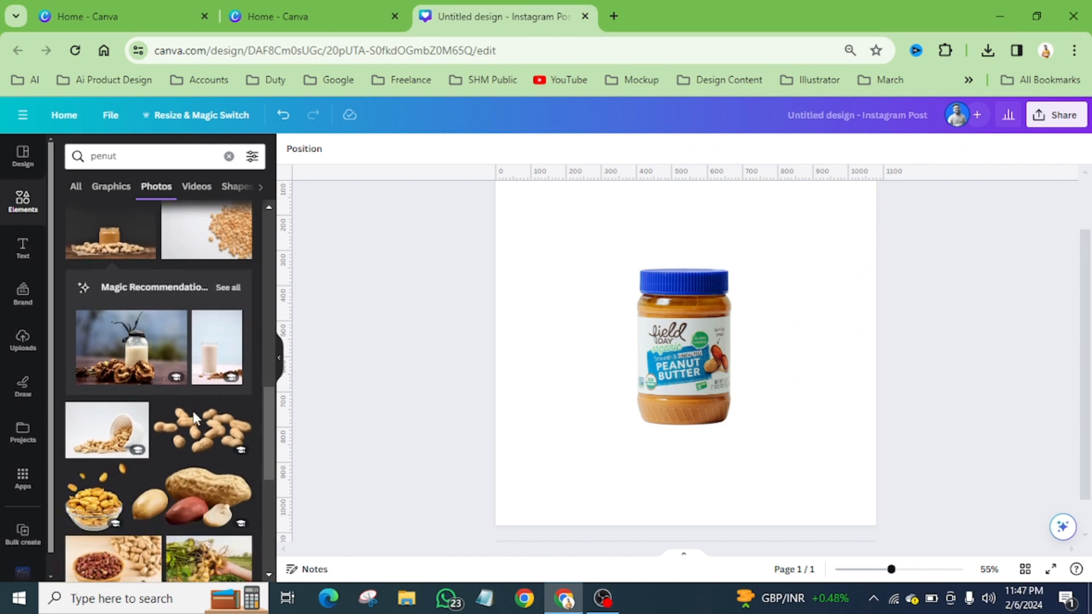
scroll(184, 474, down, 1)
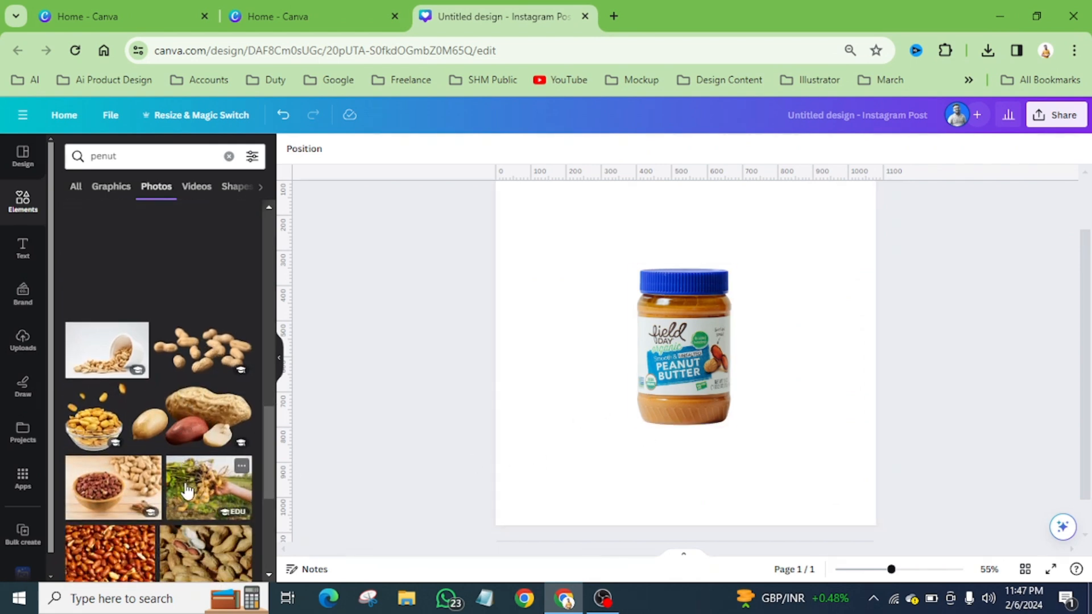
scroll(188, 489, down, 5)
scroll(185, 499, down, 3)
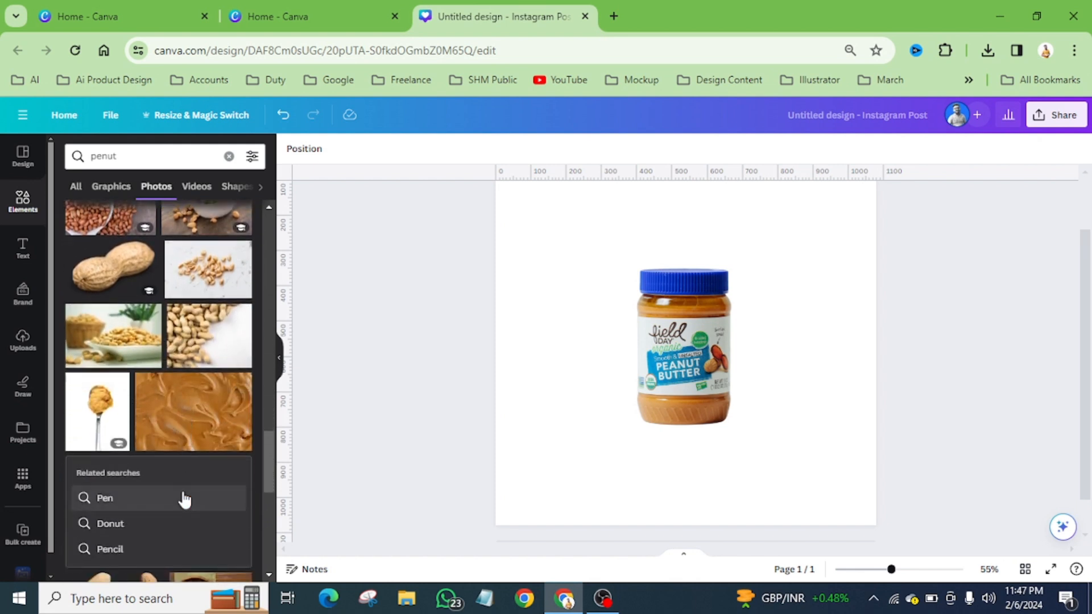
scroll(185, 499, down, 3)
scroll(185, 499, down, 2)
scroll(184, 499, down, 3)
scroll(182, 490, down, 3)
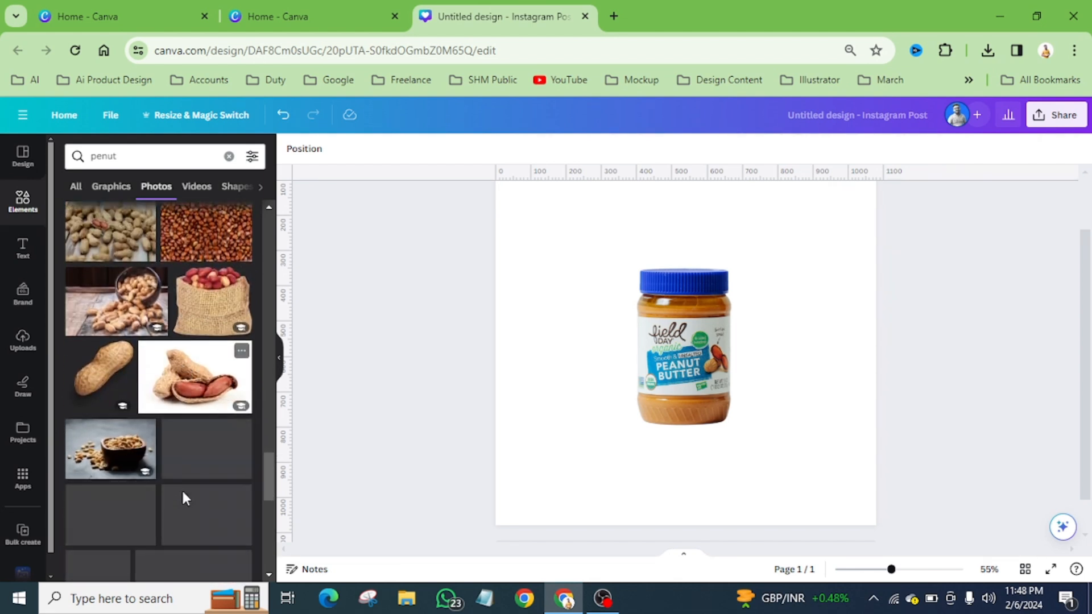
click(188, 386)
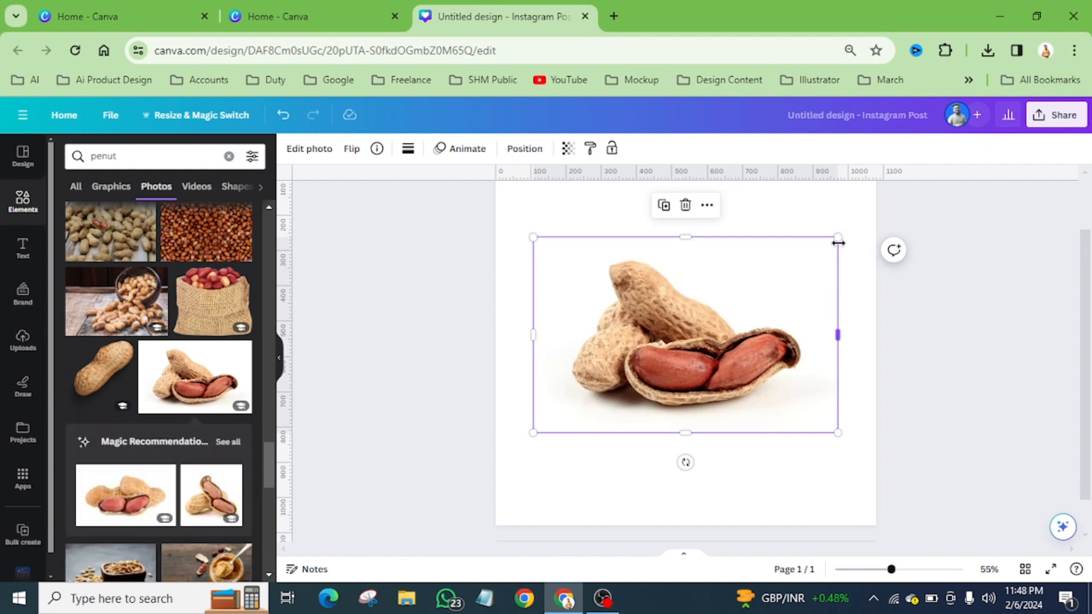
drag(837, 239, 618, 378)
drag(600, 424, 647, 426)
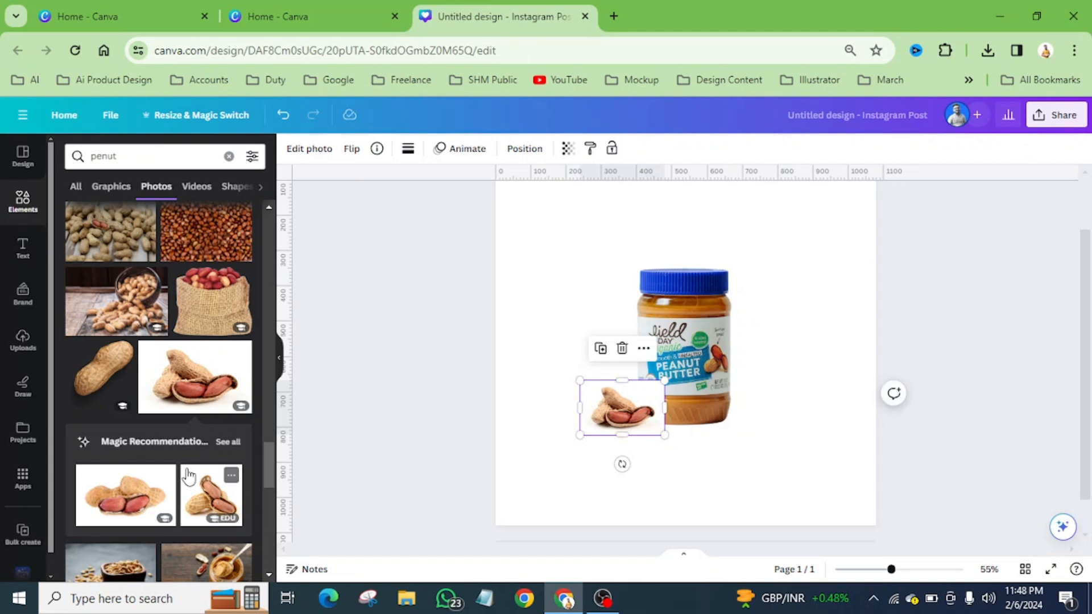
Step: Add the square split-peanut photo from the full magic recommendations, shrink it to about 285 px and place it over the jar's lower right
click(228, 443)
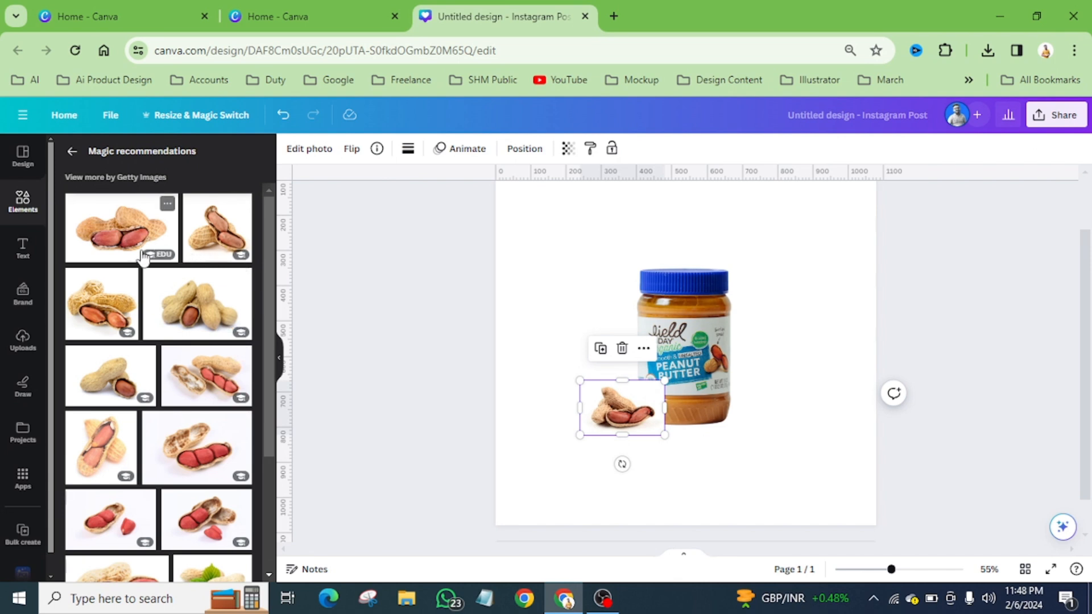
scroll(193, 477, down, 1)
scroll(194, 477, up, 1)
click(218, 227)
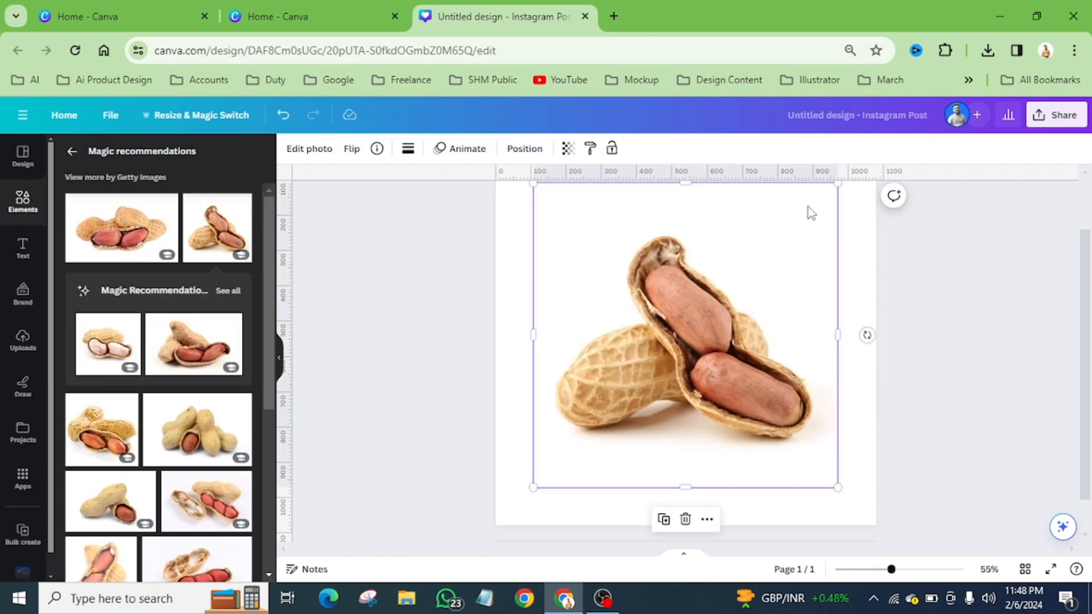
drag(837, 185, 654, 411)
drag(586, 435, 742, 408)
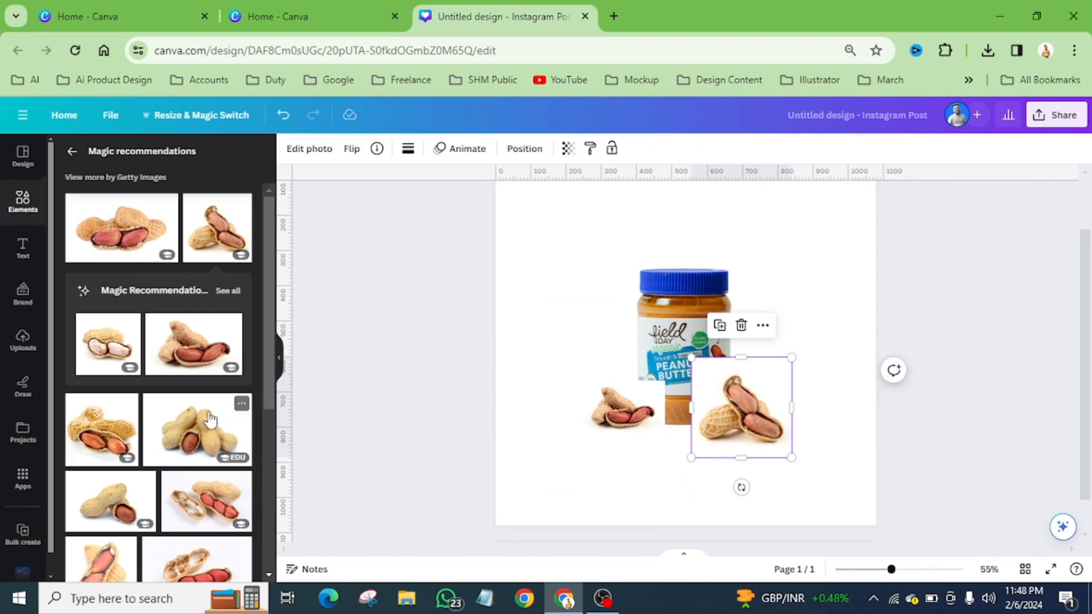
Step: Add the photos of clustered peanuts and of a glass bowl with peanuts, and shrink the bowl photo to about 340 px wide
click(198, 430)
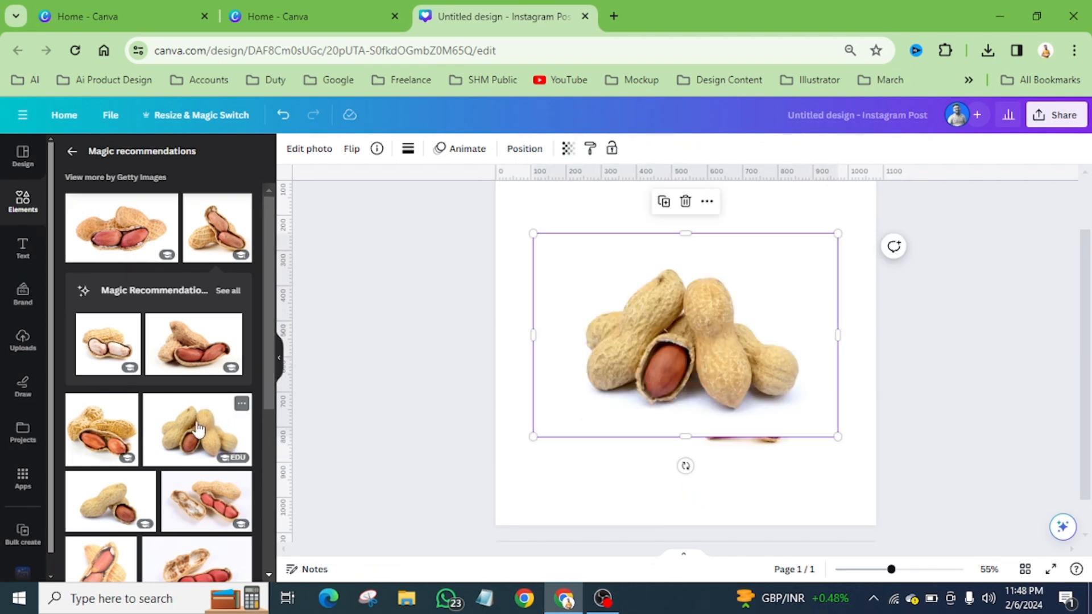
click(73, 154)
scroll(192, 430, down, 3)
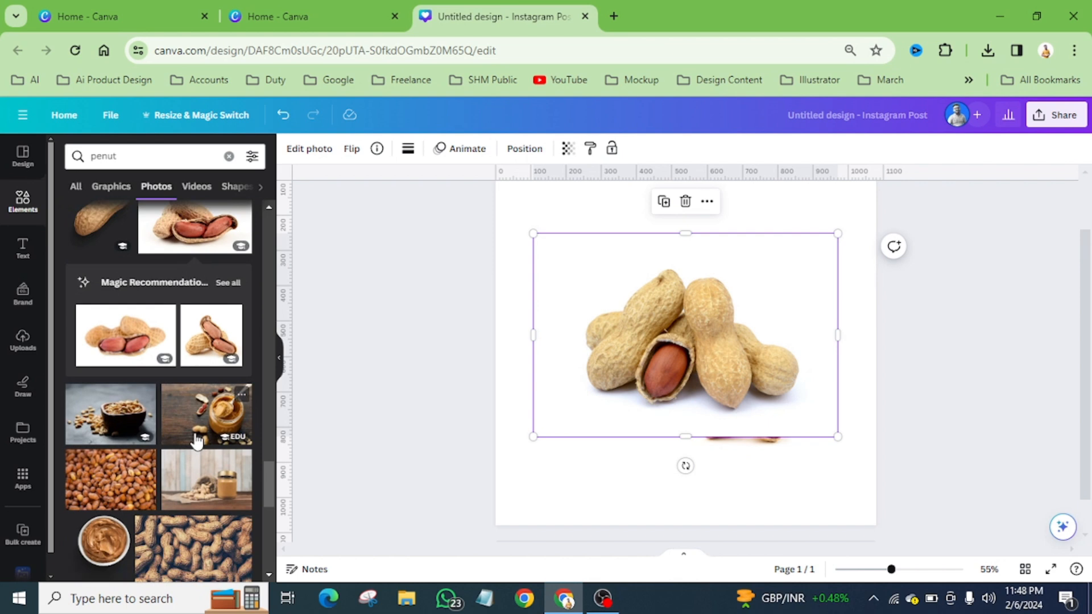
scroll(197, 440, down, 6)
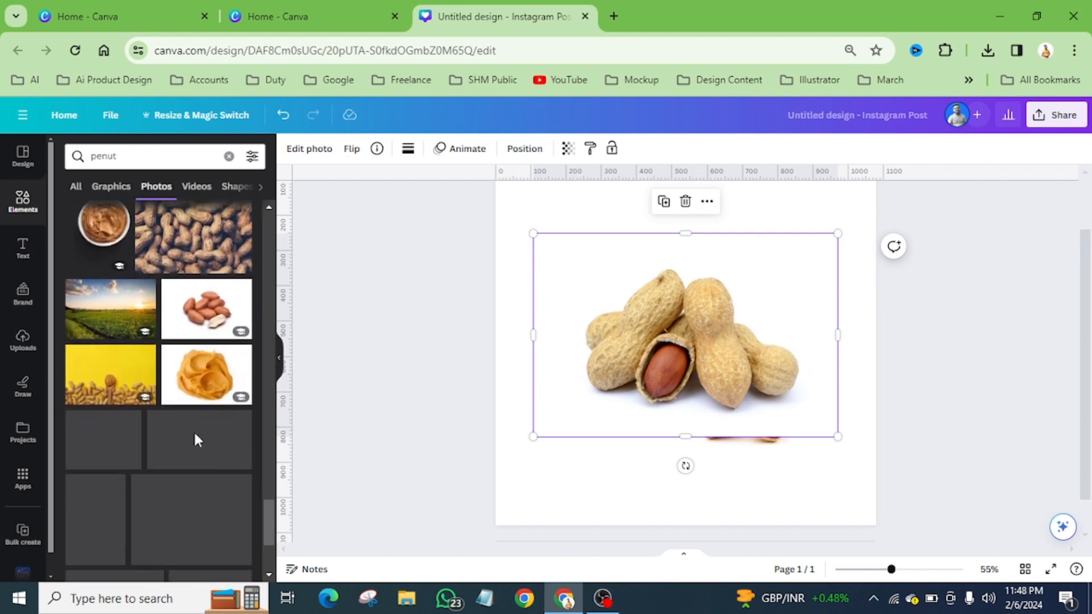
scroll(195, 441, down, 2)
click(110, 363)
drag(668, 351, 739, 333)
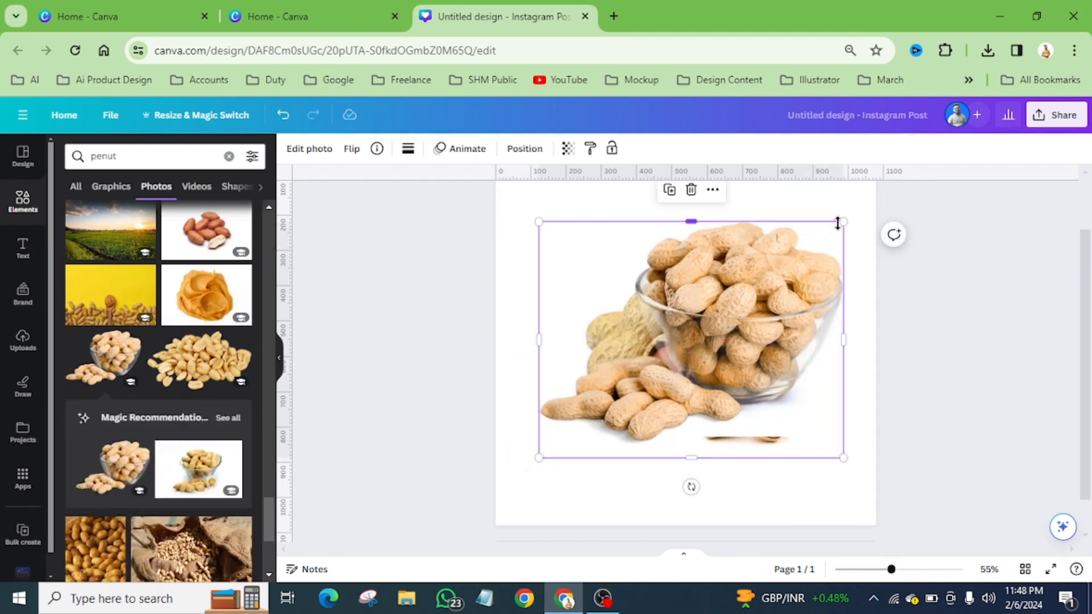
drag(844, 222, 659, 365)
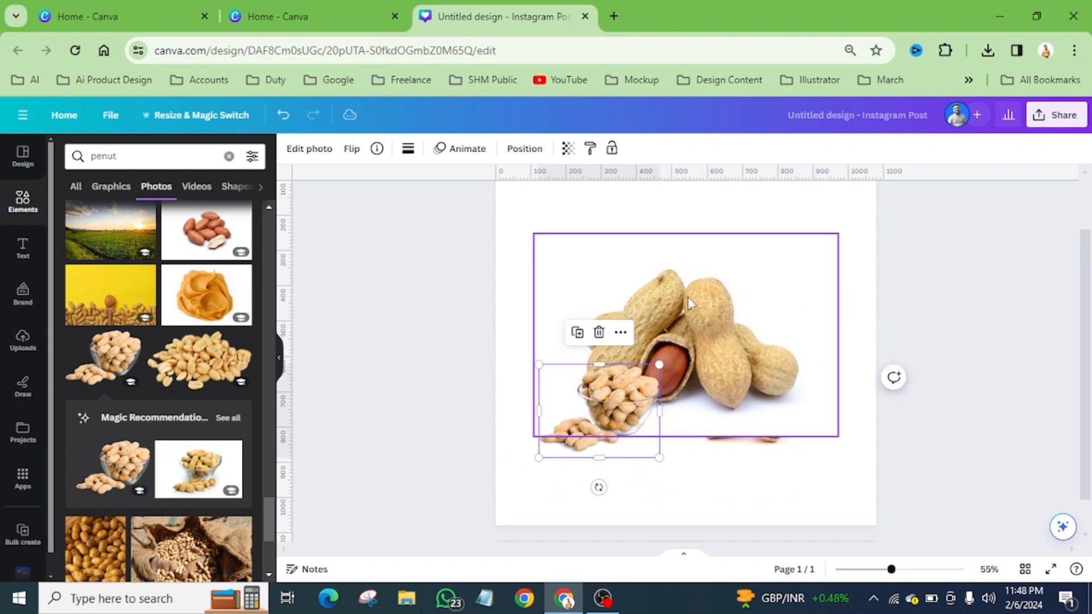
Step: Delete the large clustered-peanuts photo and move the glass bowl photo to the page's upper right area
drag(664, 298, 772, 285)
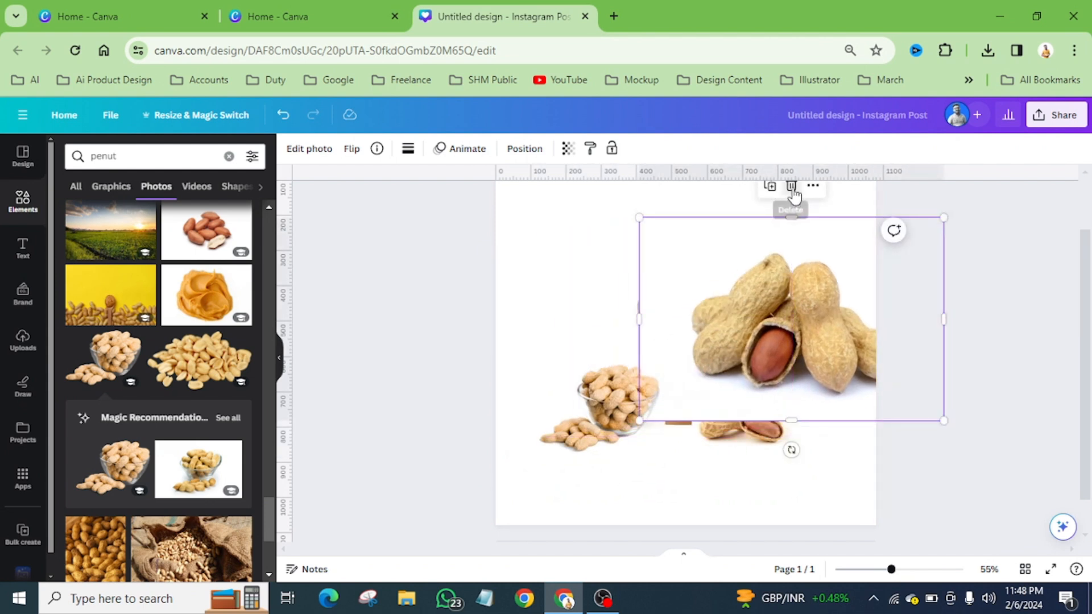
click(790, 186)
drag(636, 395, 828, 244)
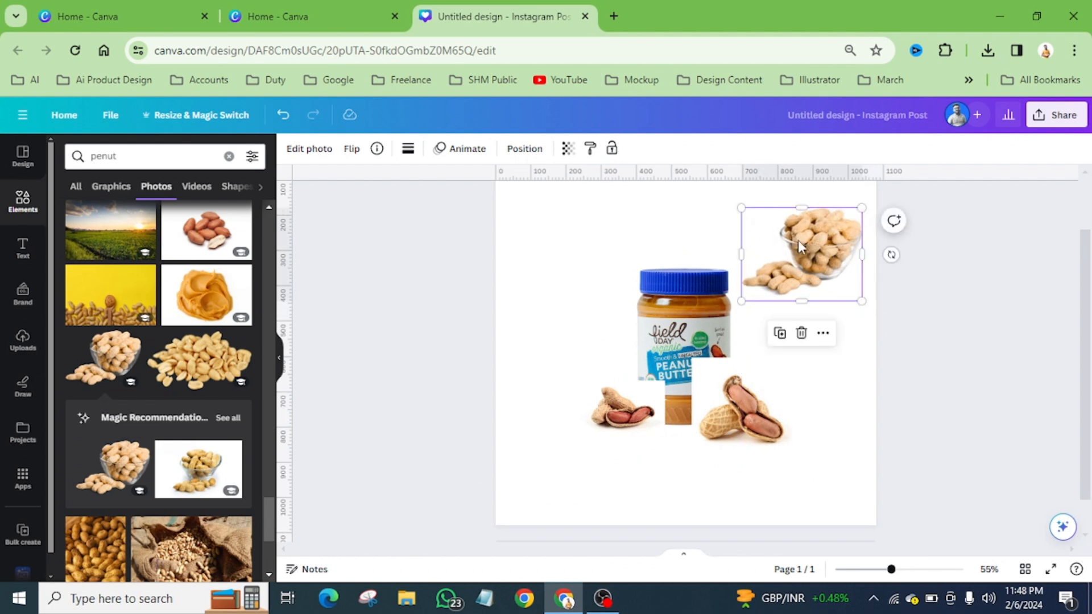
Step: Remove the backgrounds of the two peanut photos in front of the jar
click(626, 410)
click(731, 405)
click(620, 405)
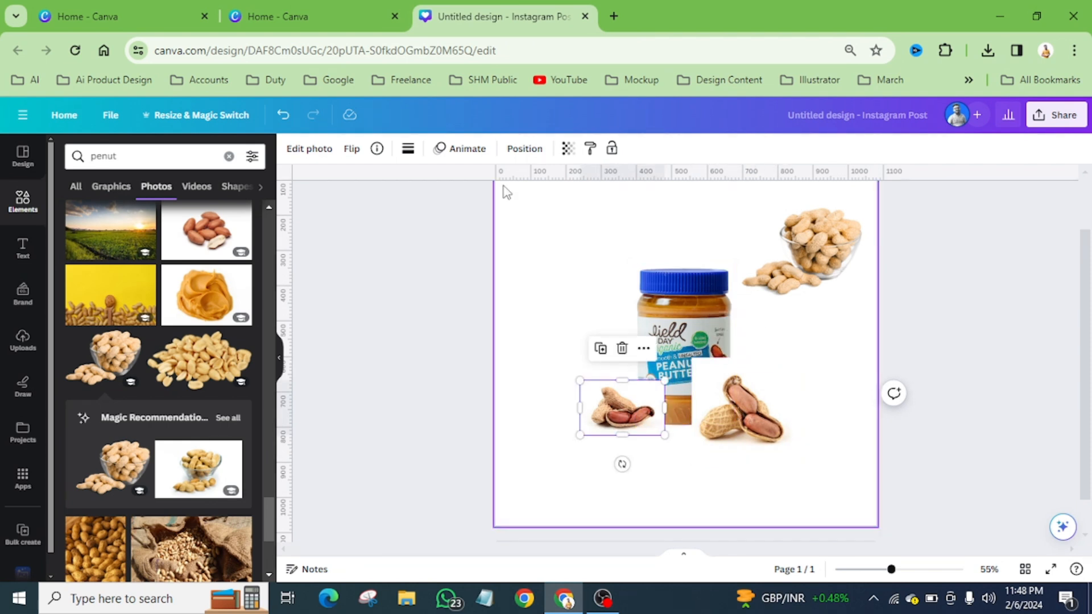
click(312, 149)
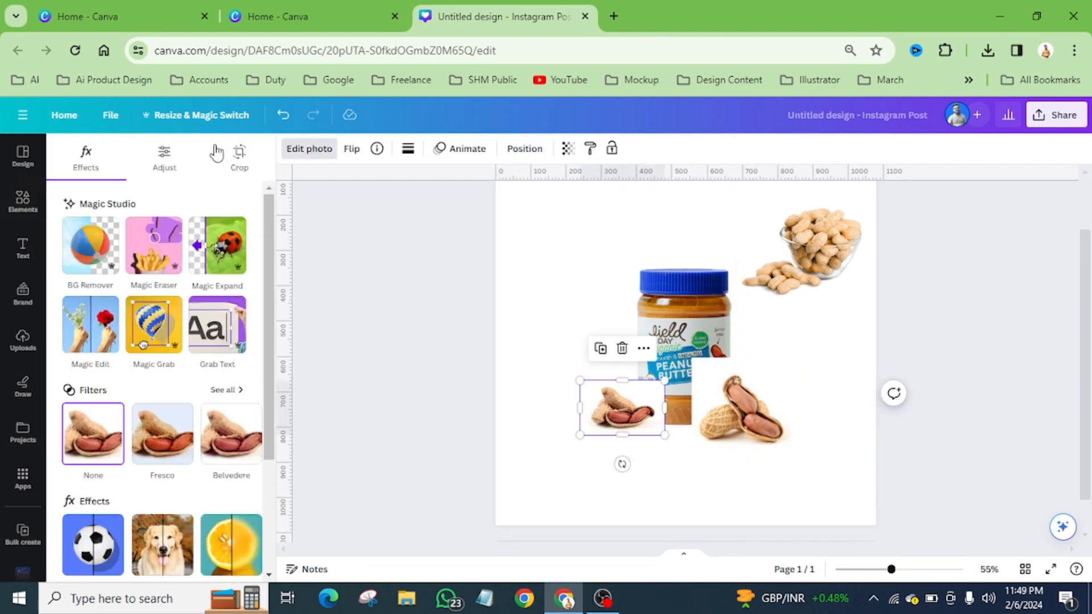
click(99, 250)
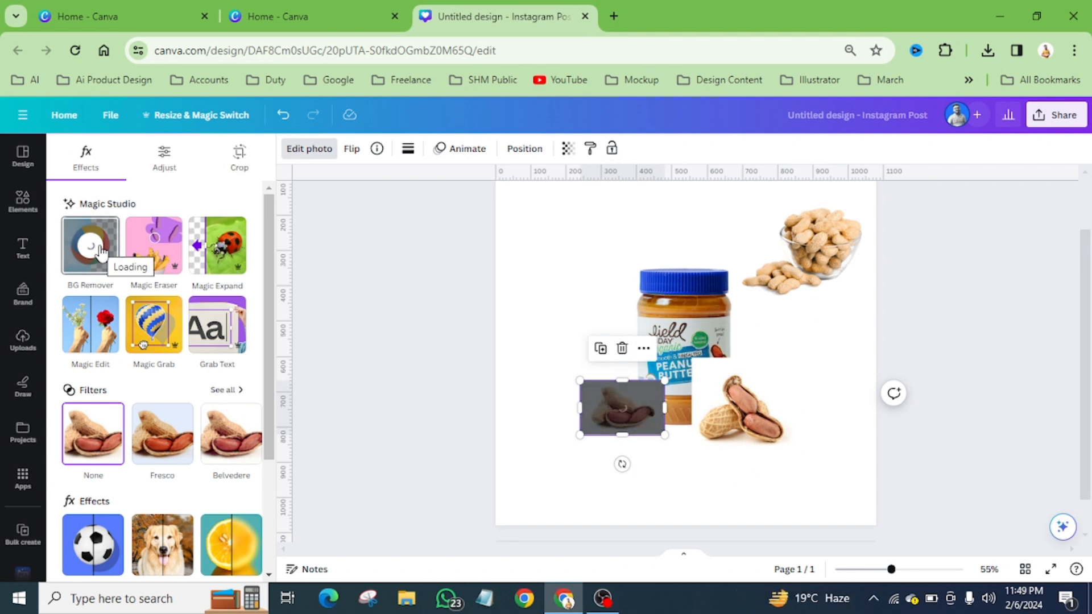
ctrl+scroll(683, 412, up, 3)
drag(565, 419, 570, 423)
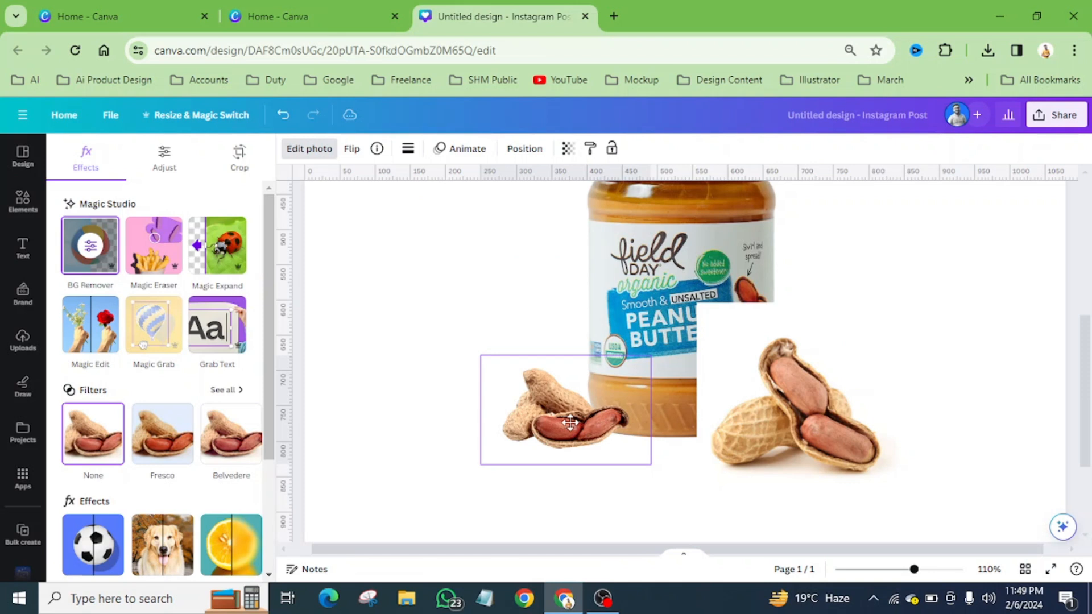
click(773, 408)
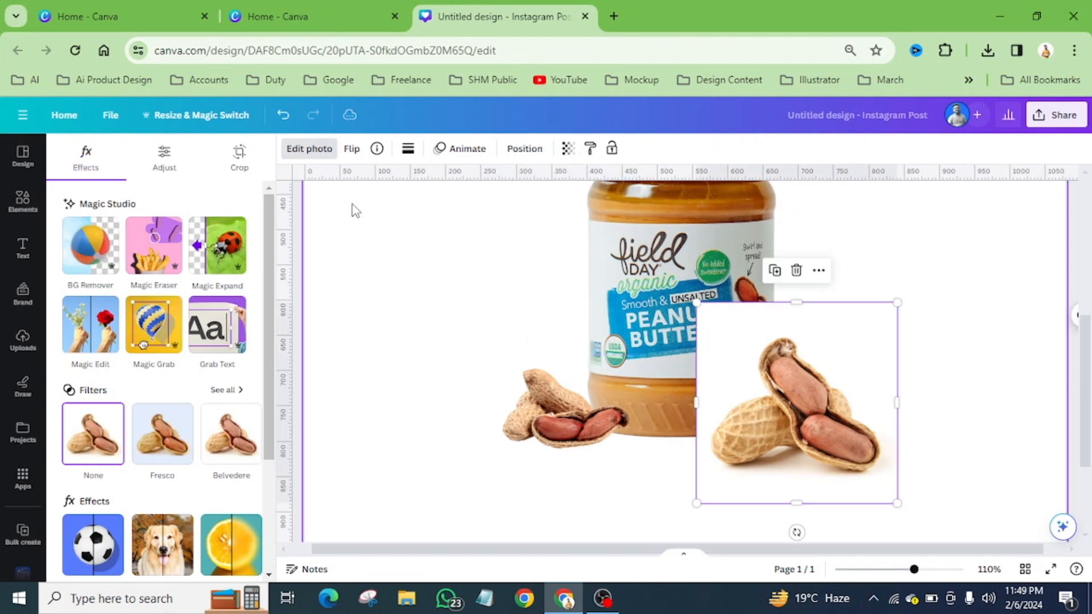
click(76, 264)
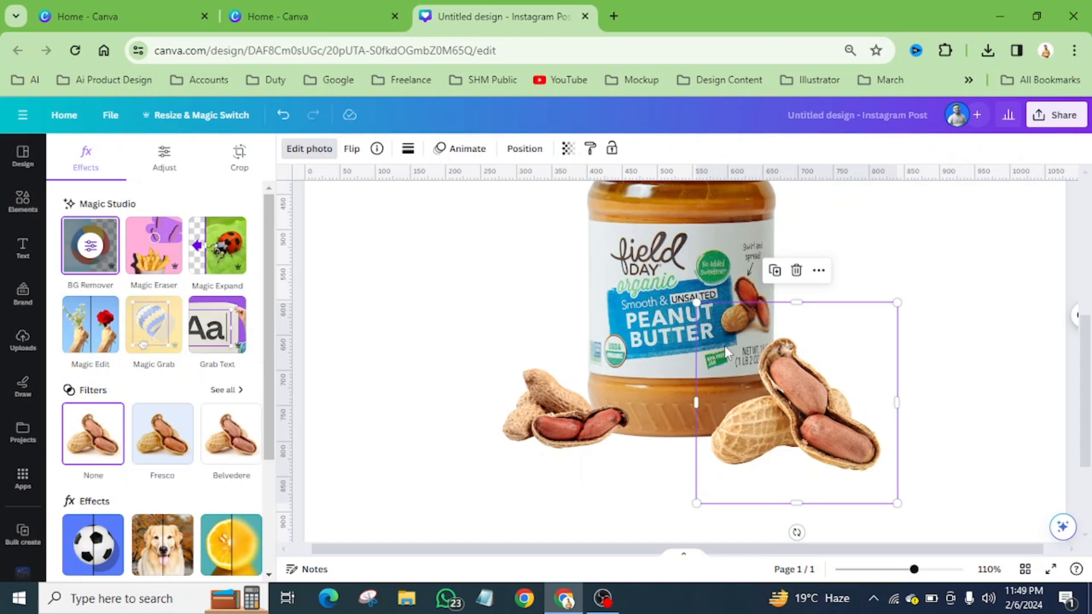
Step: Move the split-peanut image to the left of the small peanuts beside the jar and shrink it to about 205 px wide
scroll(726, 343, down, 3)
drag(742, 380, 587, 366)
scroll(586, 366, up, 3)
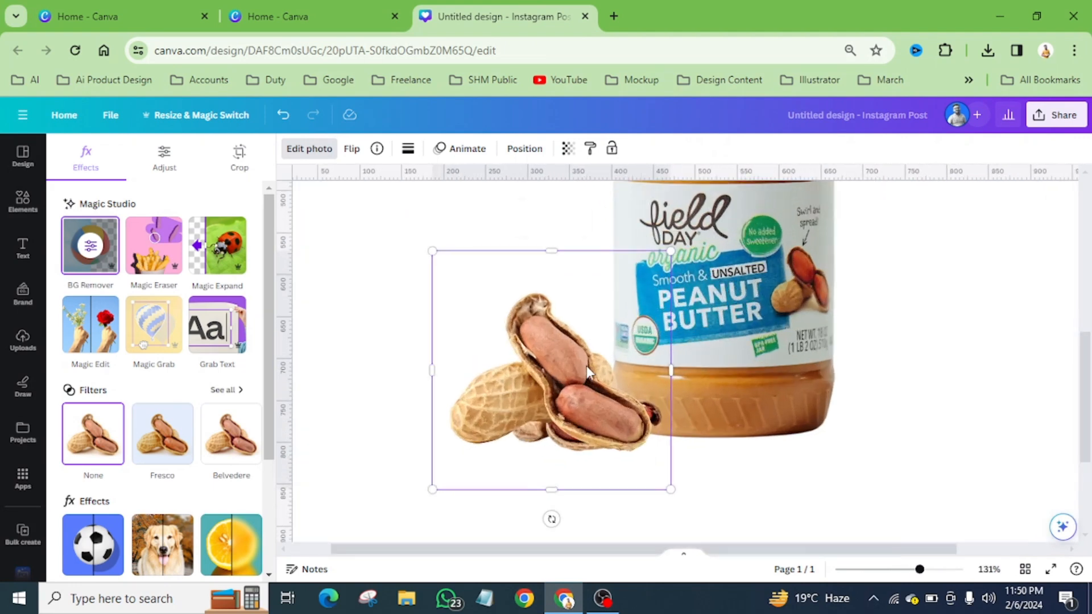
drag(671, 250, 604, 317)
drag(547, 399, 476, 409)
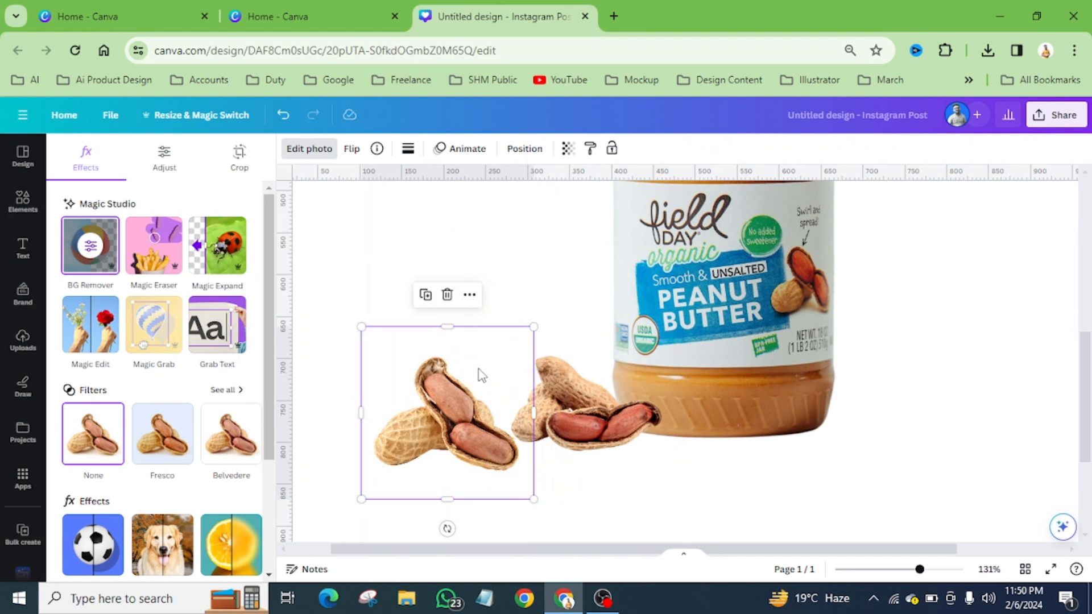
Step: Crop the empty margins on all four sides of the split-peanut image to about 178 by 158 px
drag(448, 327, 451, 356)
drag(523, 424, 520, 424)
drag(362, 425, 371, 416)
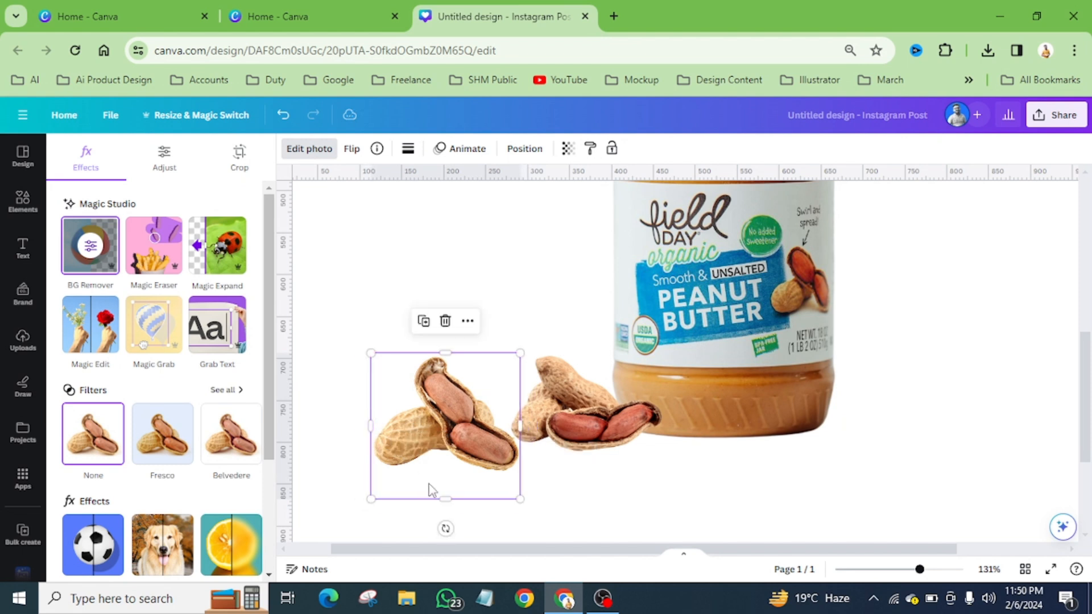
drag(443, 499, 452, 484)
Step: Move the split-peanut image onto the small peanuts beside the jar and send it backward behind them
drag(461, 441, 547, 400)
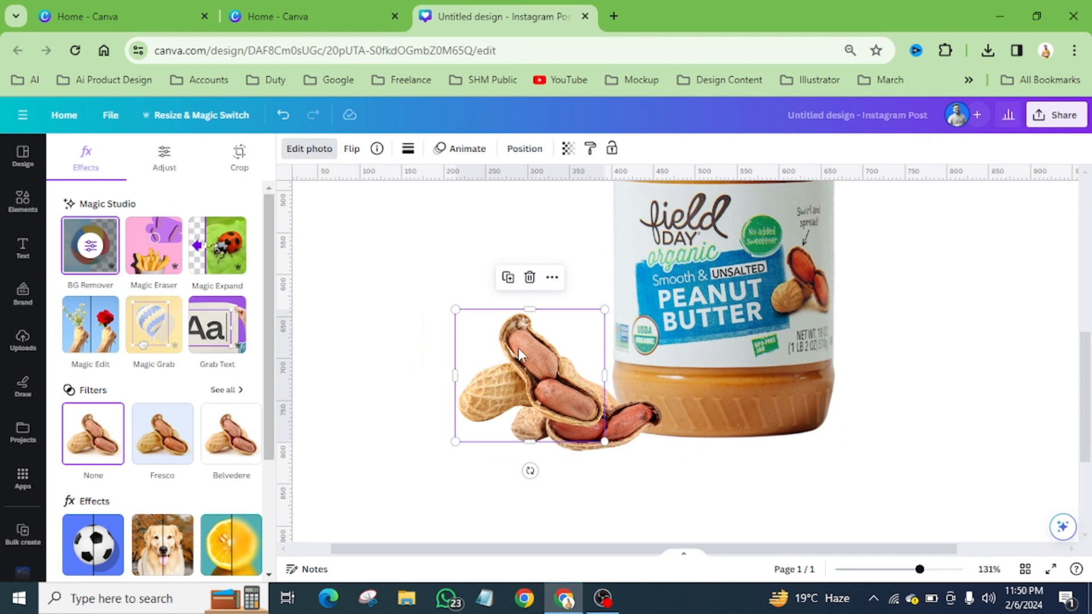
click(518, 150)
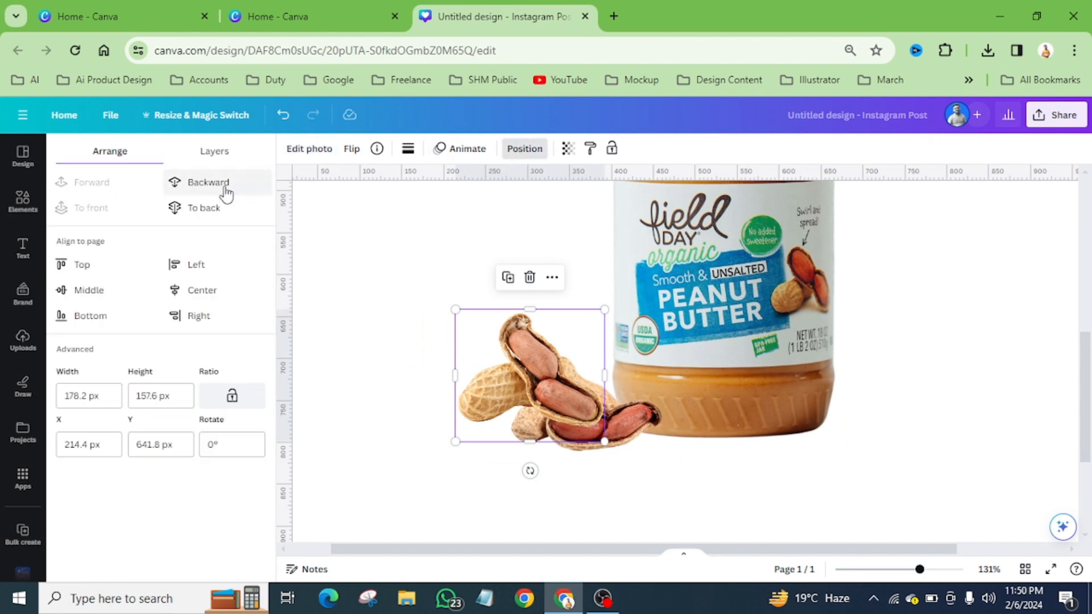
click(207, 182)
drag(519, 321, 512, 330)
scroll(512, 330, down, 2)
scroll(514, 338, down, 3)
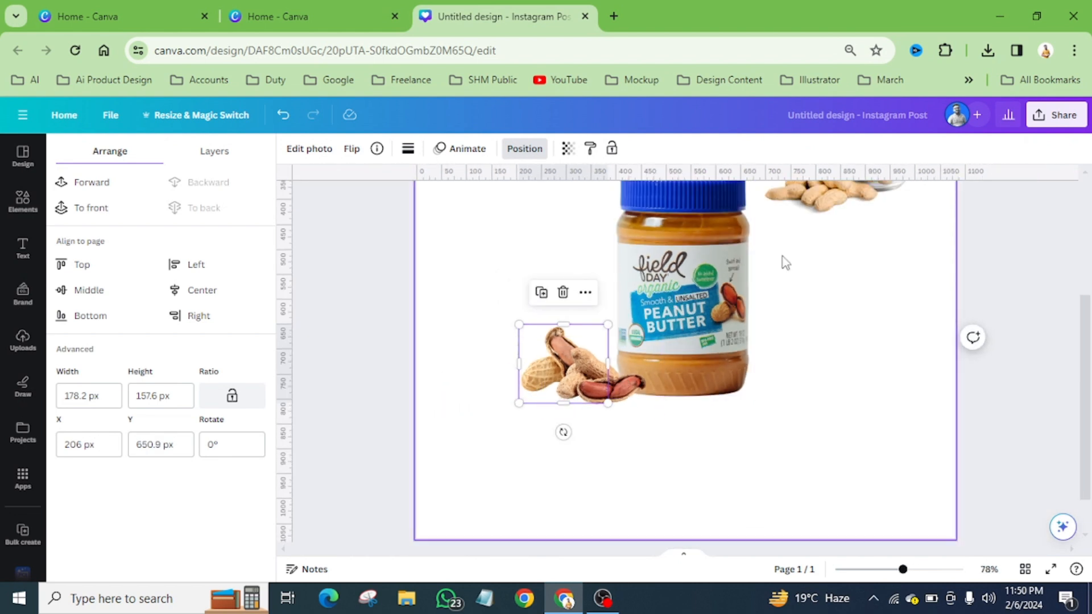
Step: Place the glass bowl photo over the jar's lower right side and delete both peanut images left of the jar
drag(828, 230, 711, 407)
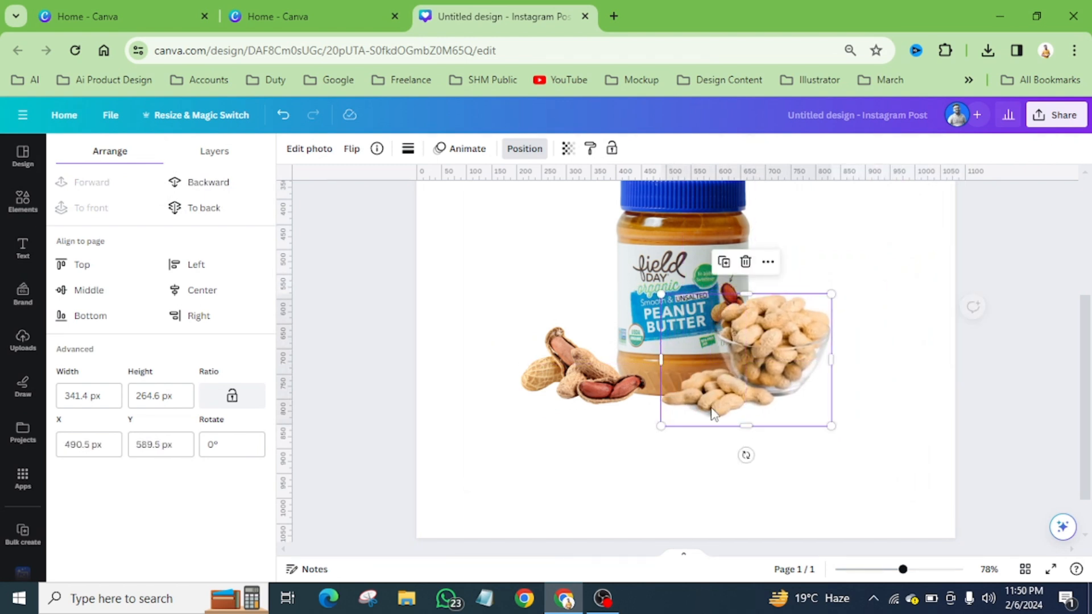
click(575, 364)
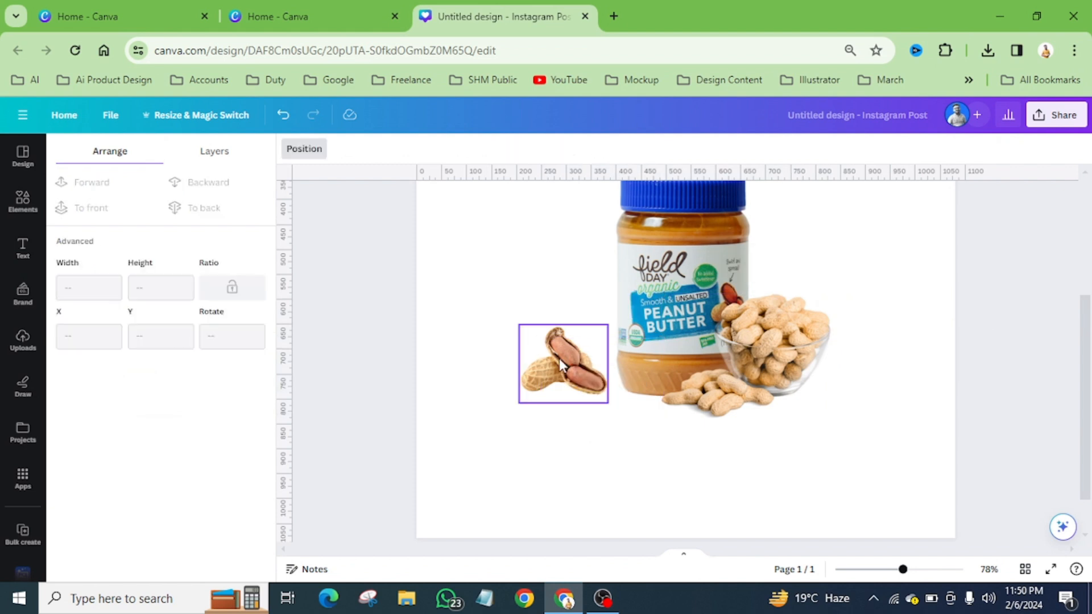
key(Delete)
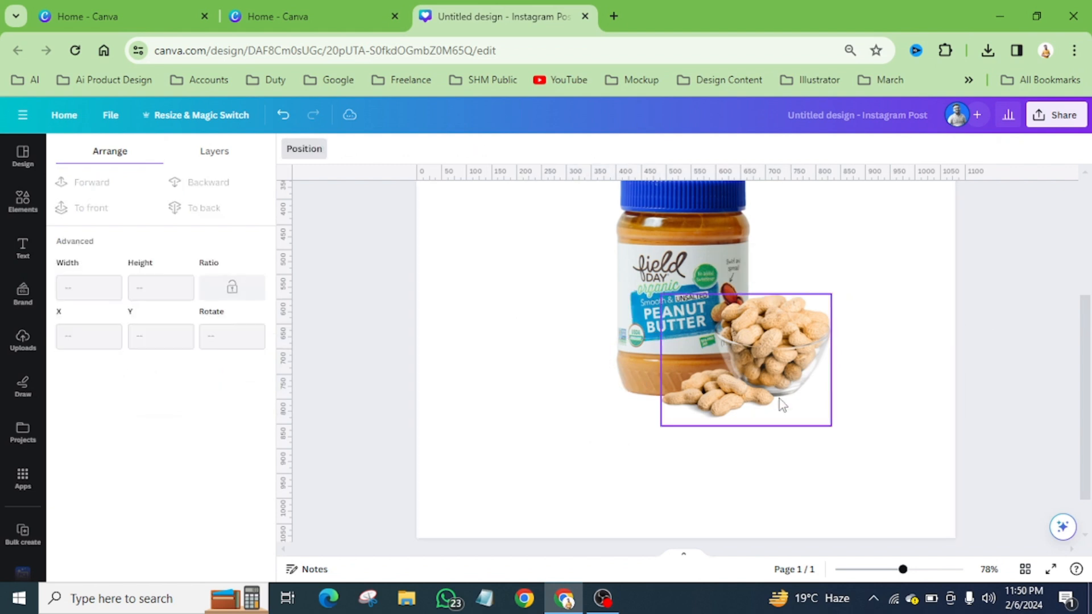
Step: Shift the glass bowl photo slightly down and to the right, to about X 519.6 px and Y 605.7 px
scroll(757, 375, down, 3)
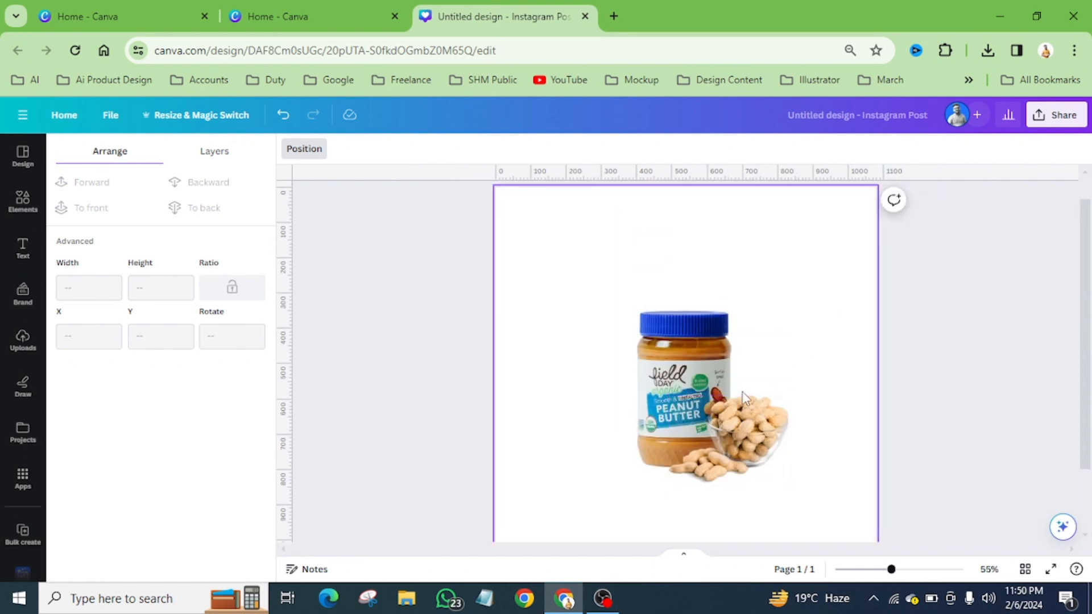
scroll(745, 403, down, 1)
scroll(734, 444, up, 5)
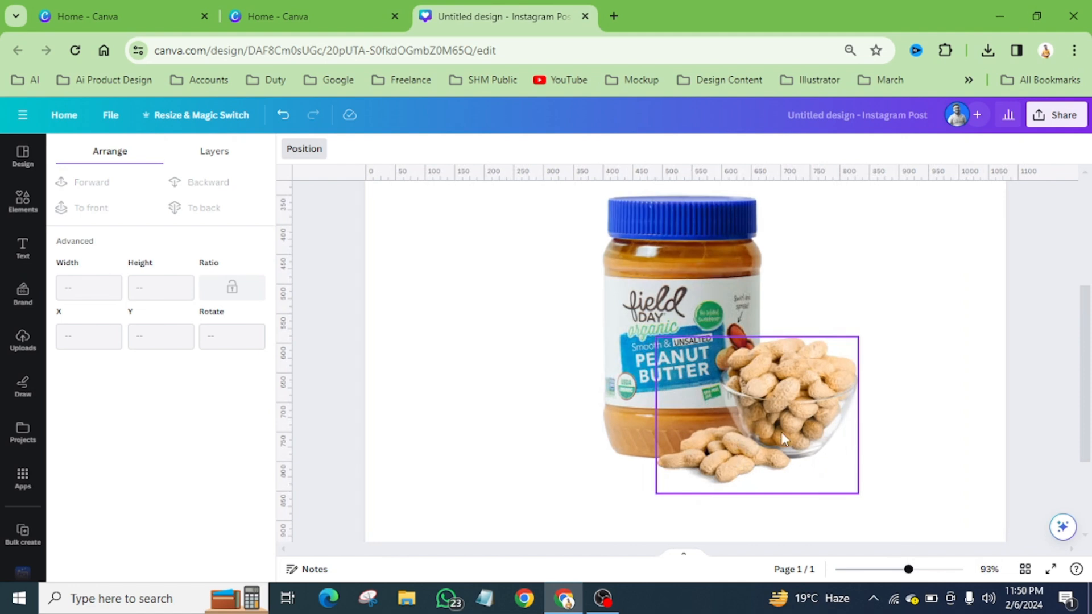
mouse_move(787, 422)
mouse_down()
mouse_move(875, 377)
mouse_move(802, 436)
mouse_up()
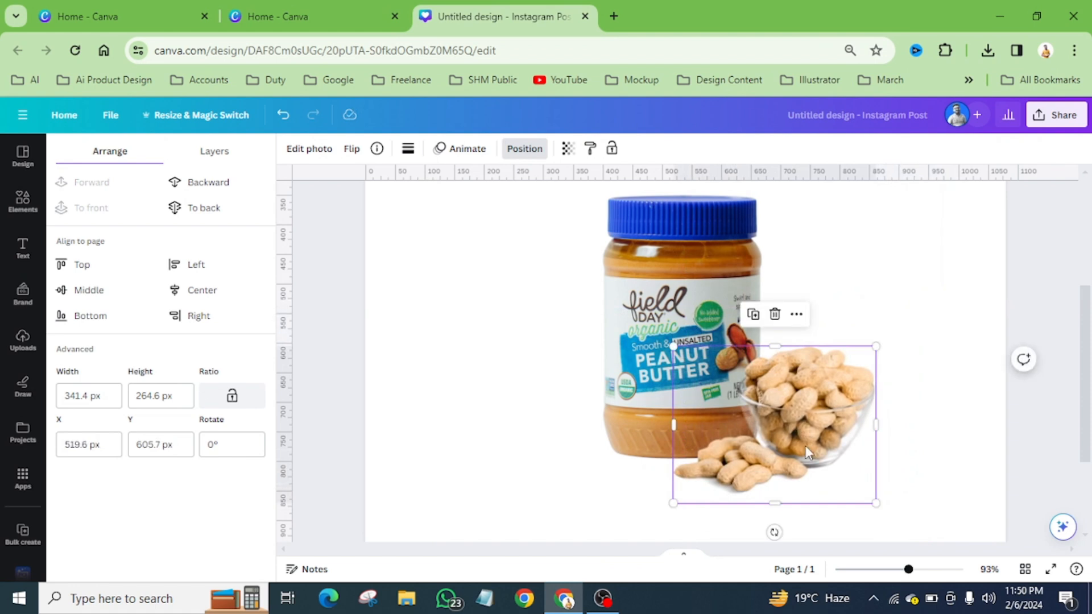
click(677, 275)
scroll(691, 350, down, 5)
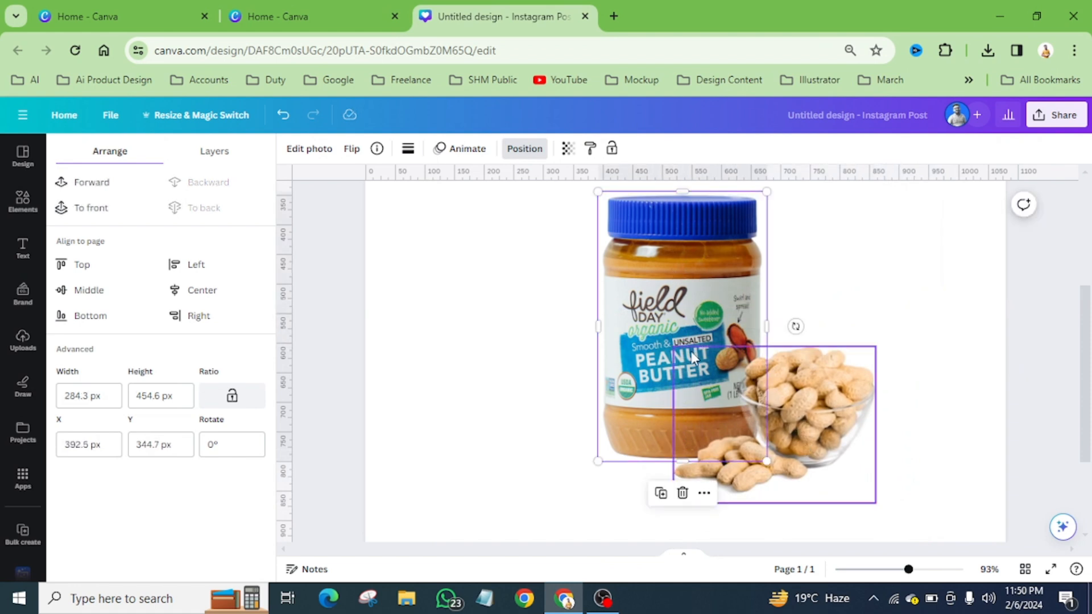
click(764, 320)
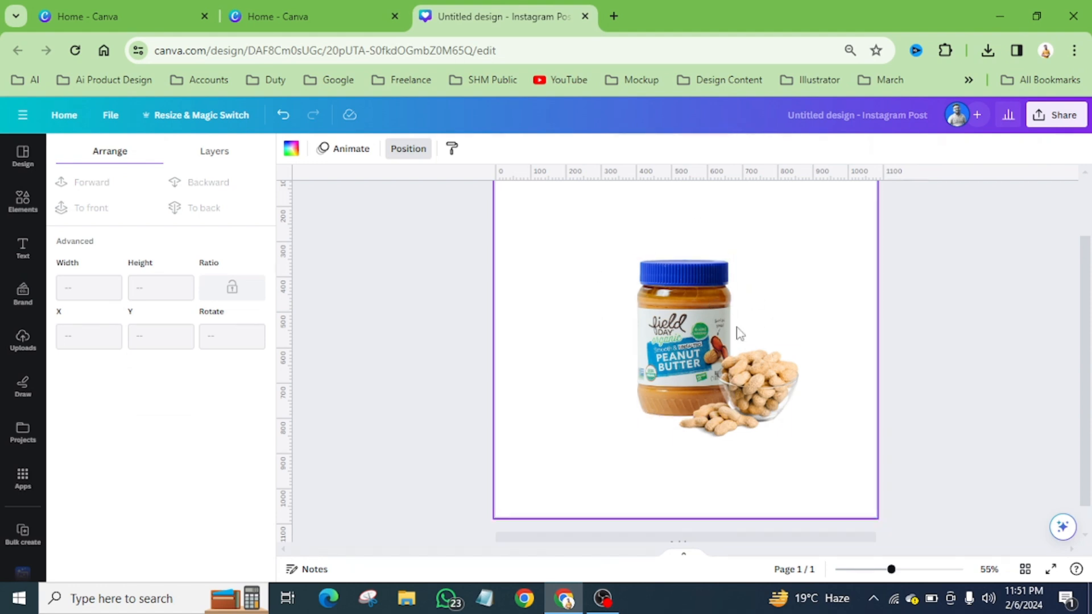
Step: Select the jar and the glass bowl together and move them slightly up and to the left on the page
scroll(742, 337, up, 1)
scroll(742, 338, down, 1)
scroll(751, 341, down, 1)
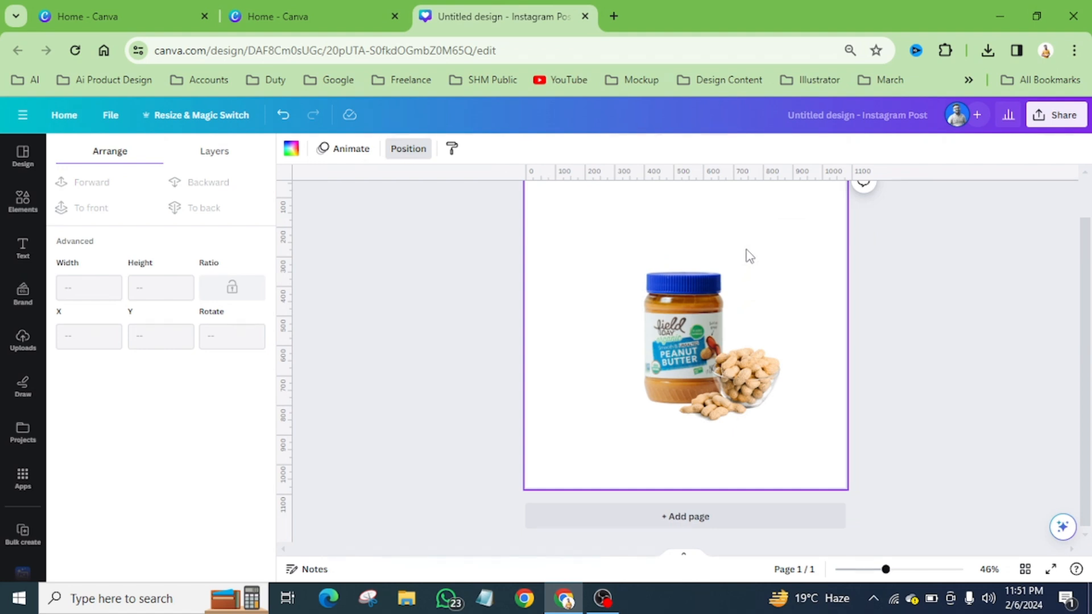
drag(769, 253, 651, 419)
mouse_move(715, 396)
mouse_down()
mouse_move(702, 399)
mouse_move(711, 389)
mouse_up()
click(799, 307)
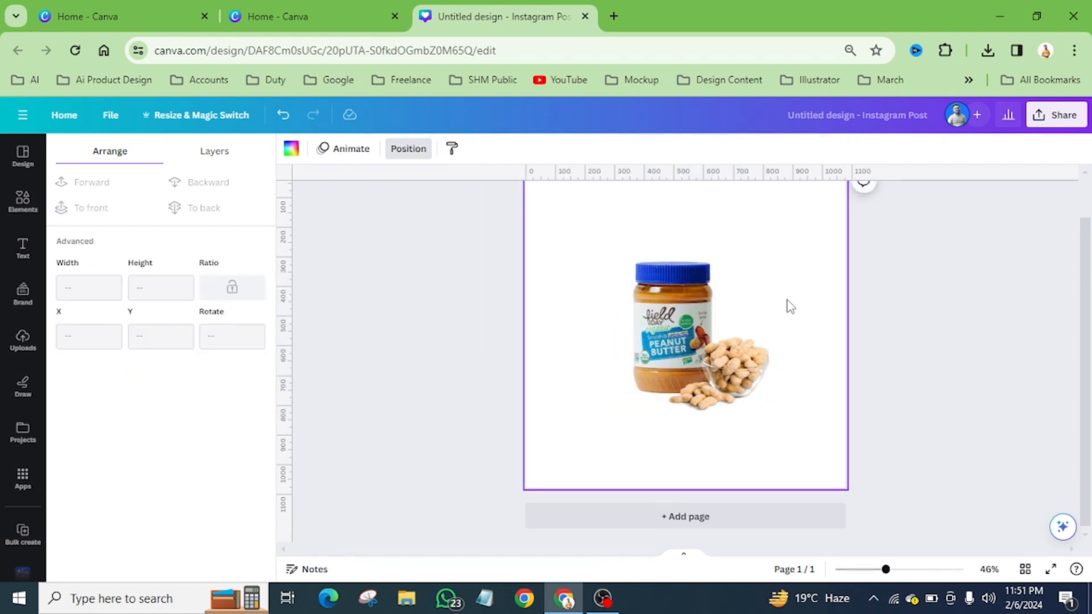
Step: Set the page background to the solid dark blue #0731AE sampled from the jar's lid
ctrl+scroll(766, 296, up, 5)
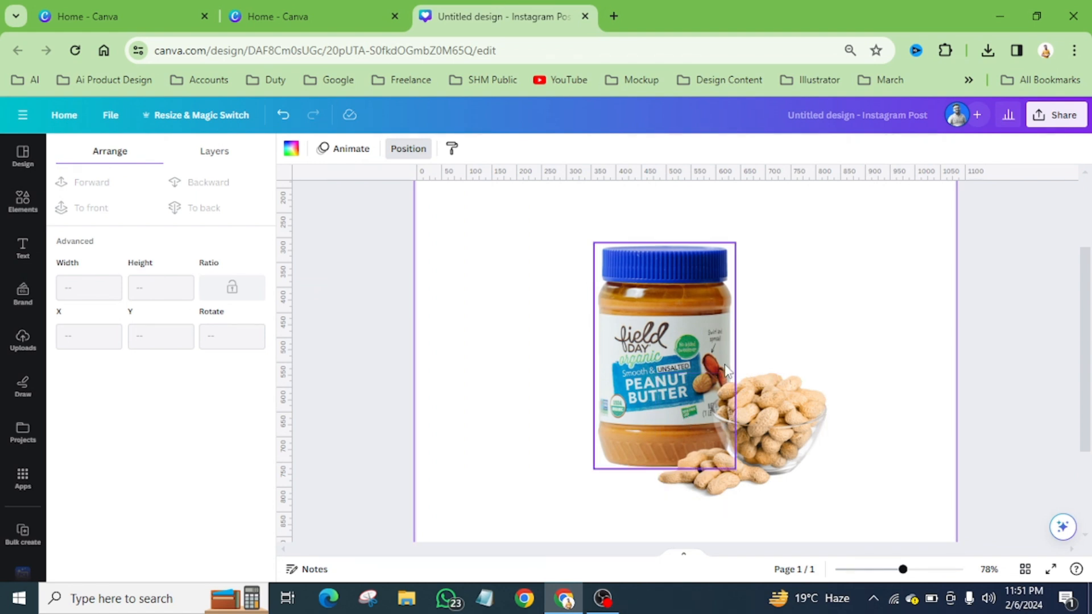
ctrl+scroll(711, 367, up, 5)
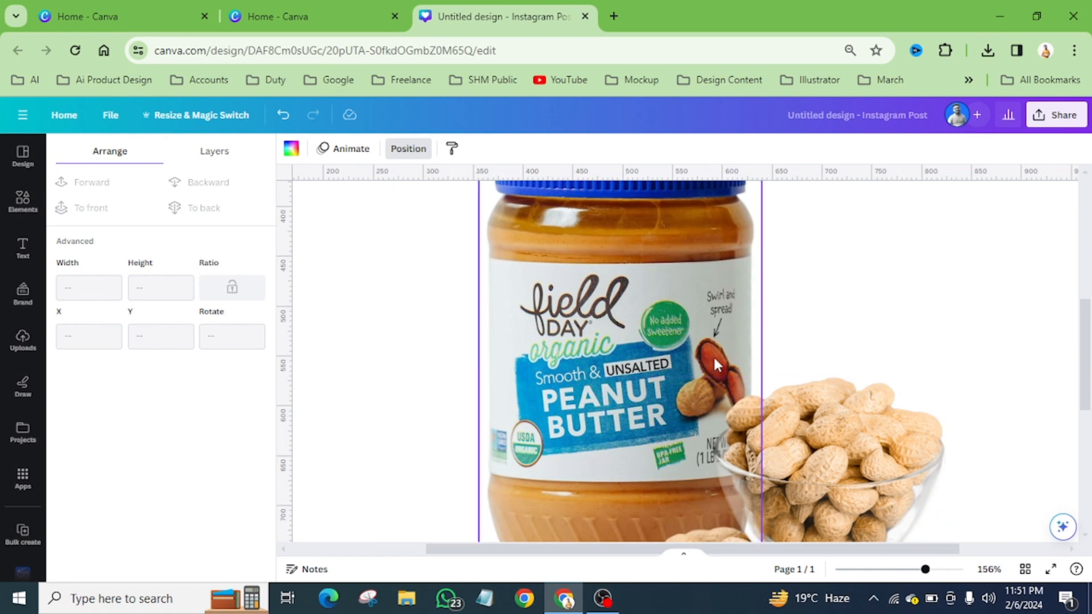
ctrl+scroll(715, 355, down, 10)
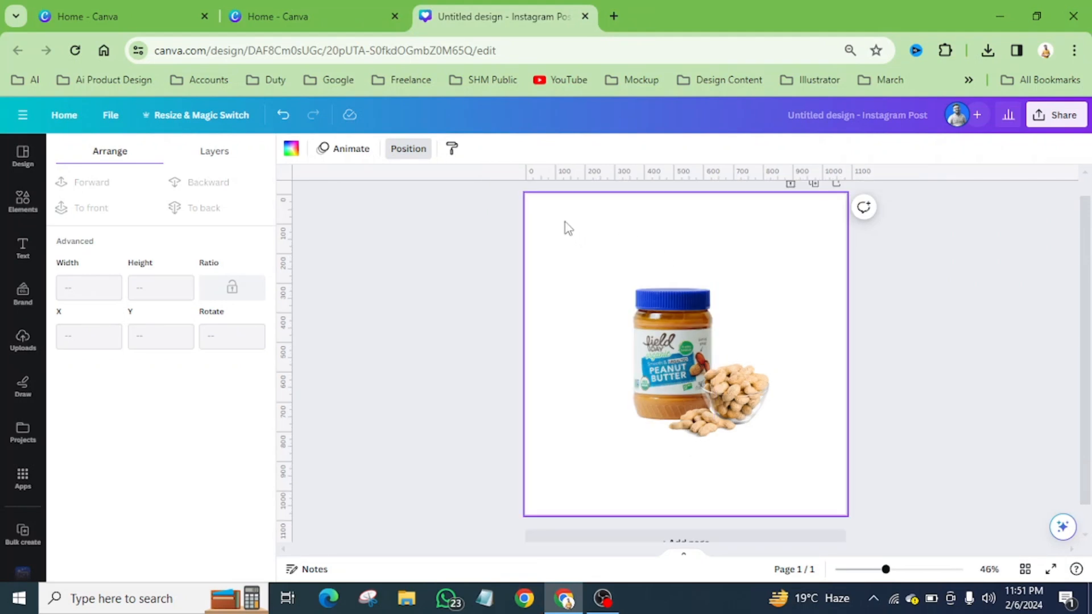
click(291, 149)
click(70, 228)
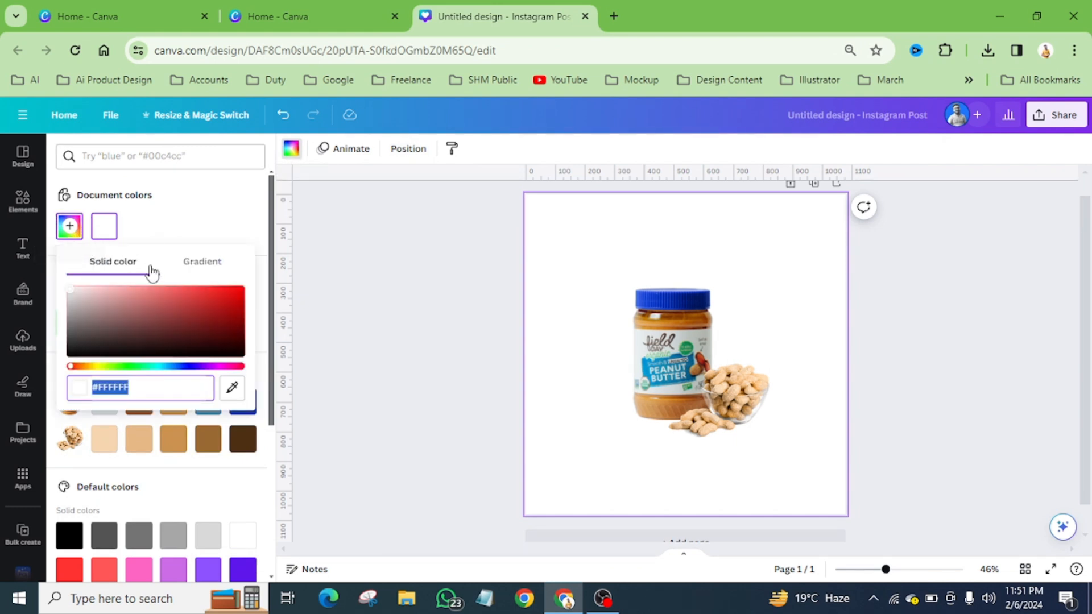
click(235, 392)
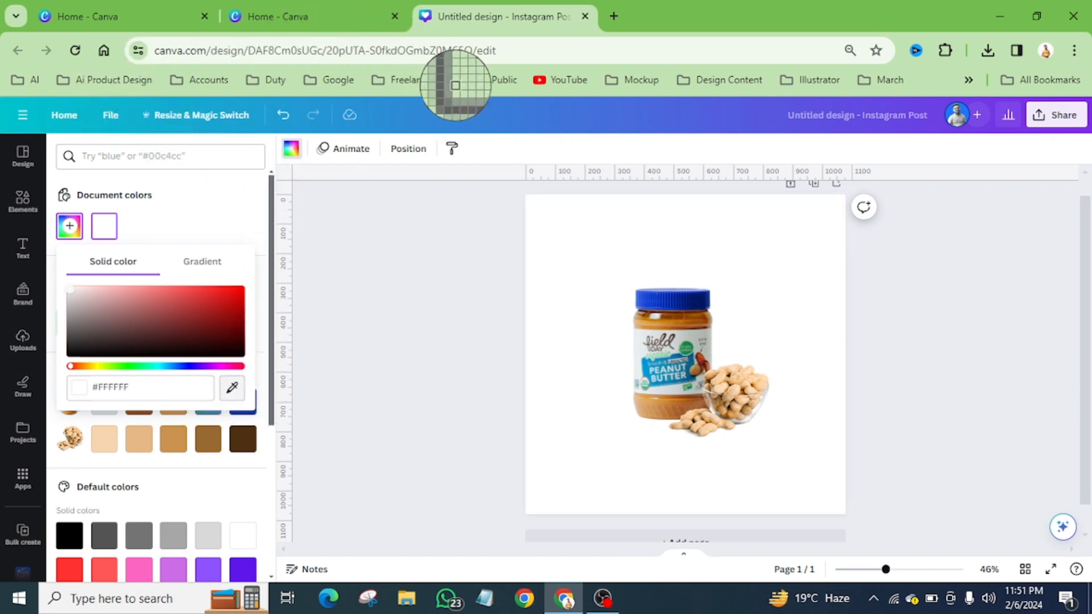
click(672, 298)
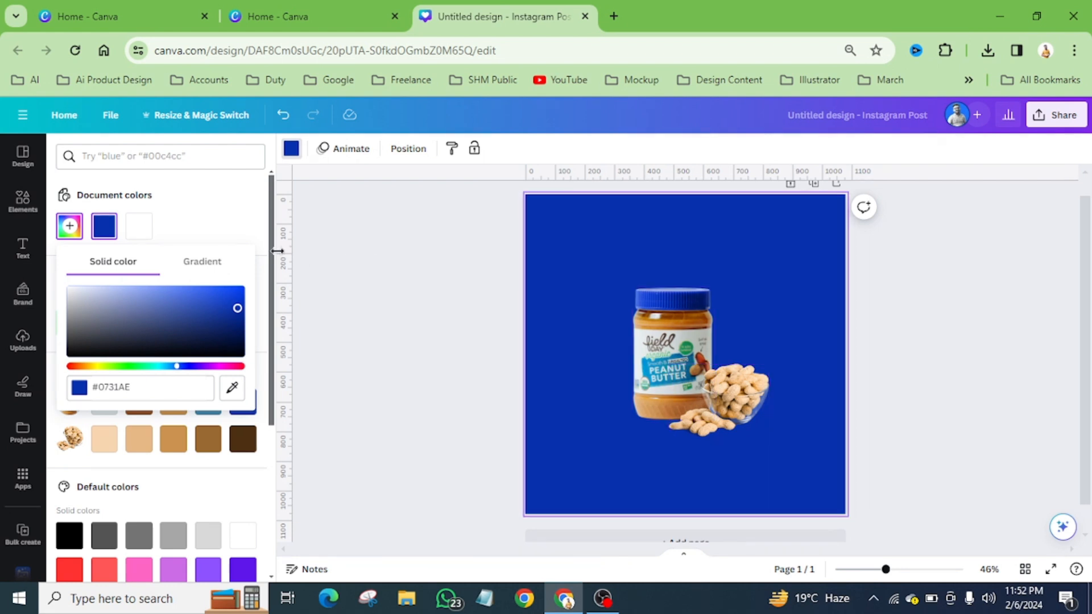
Step: Turn the background into a radial gradient with the second colour #1248D0 sampled from the jar's lid
click(191, 267)
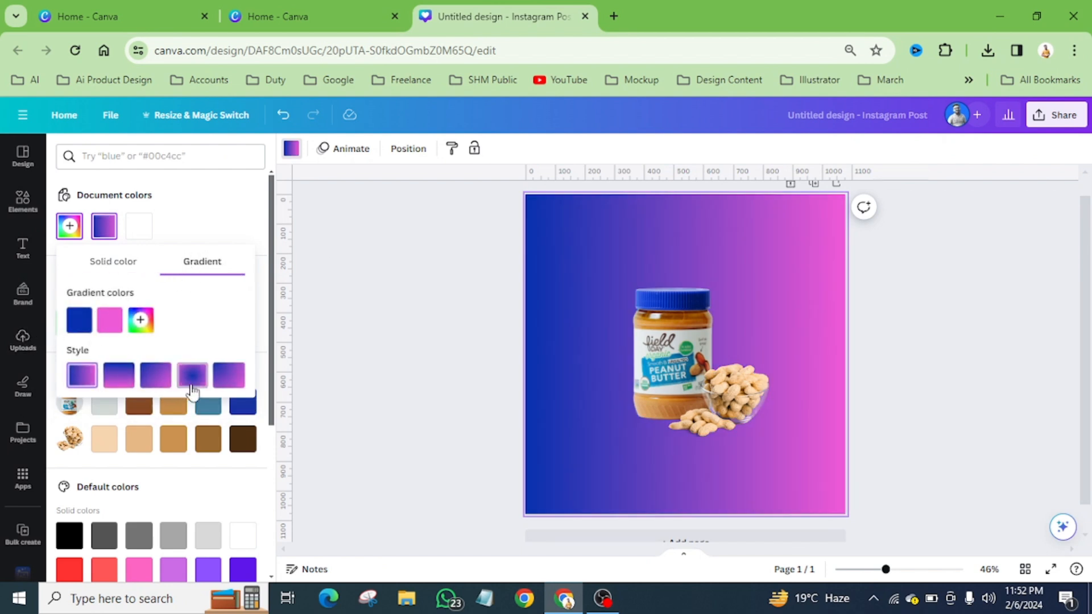
click(110, 326)
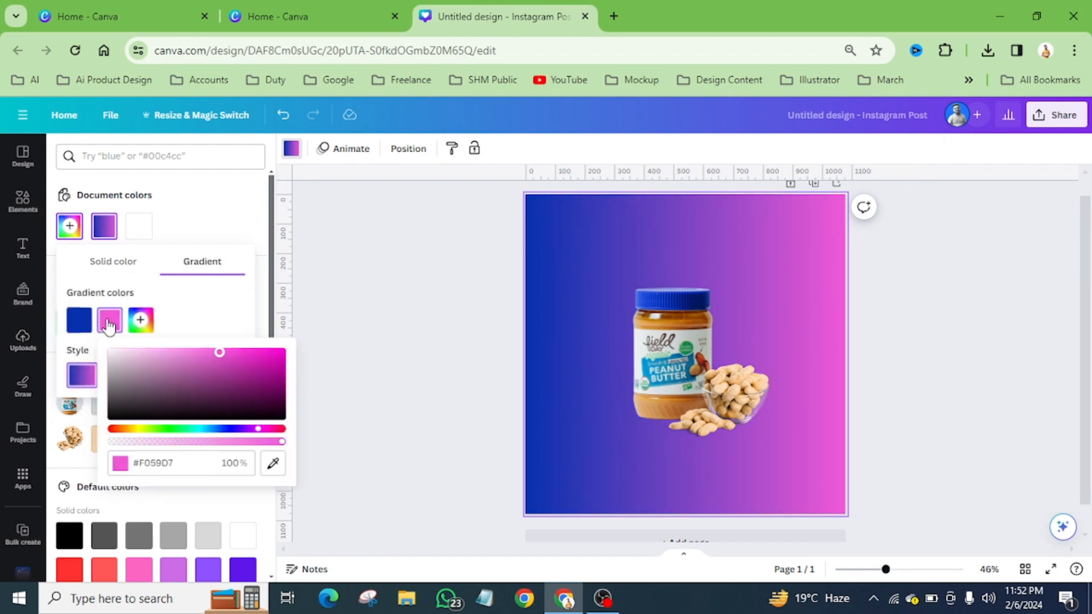
click(272, 463)
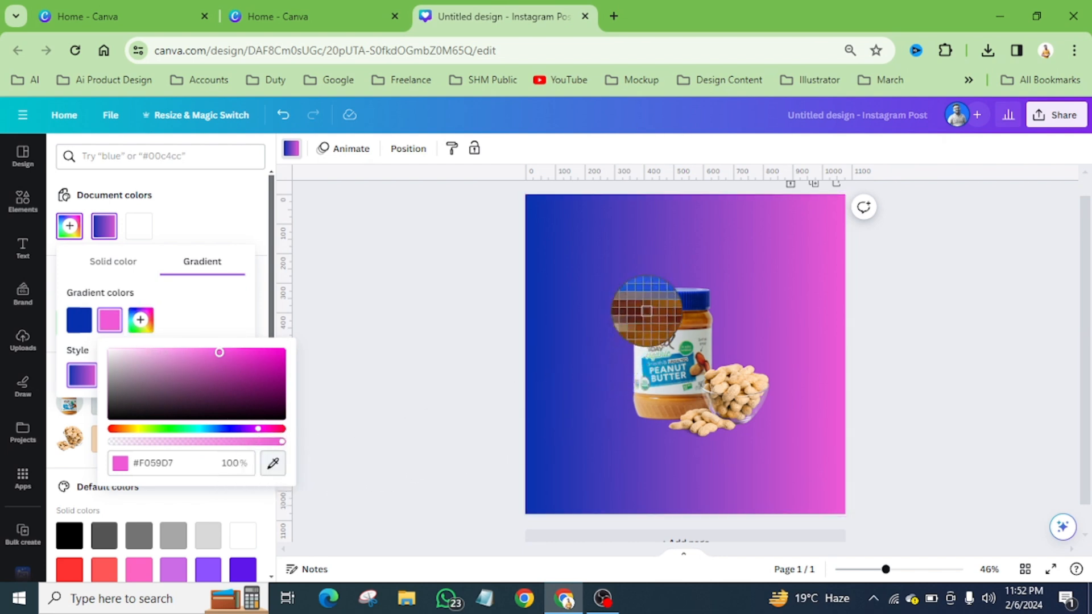
click(664, 306)
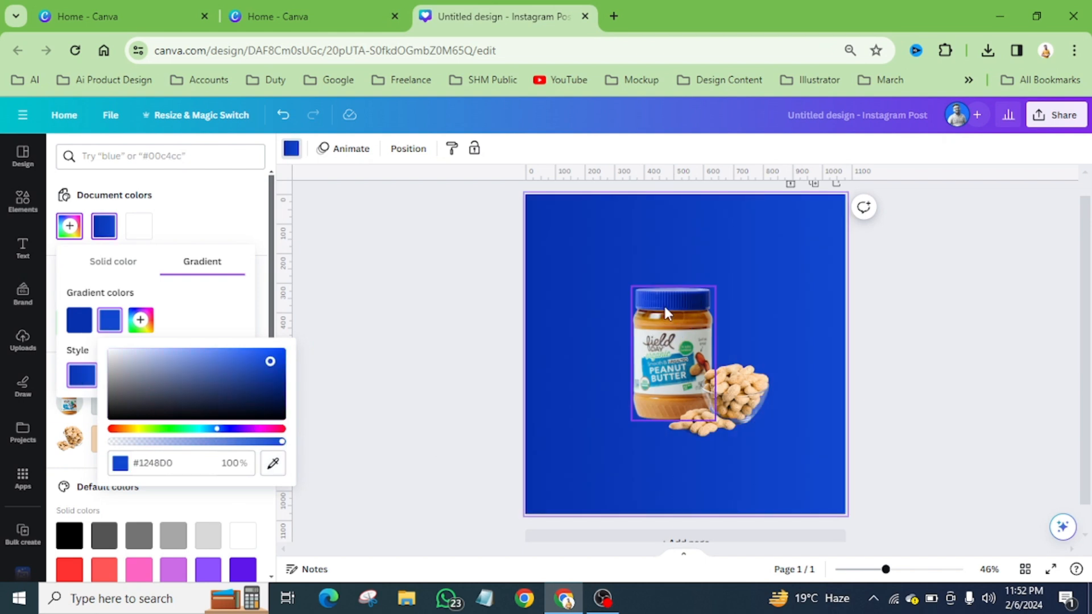
click(221, 301)
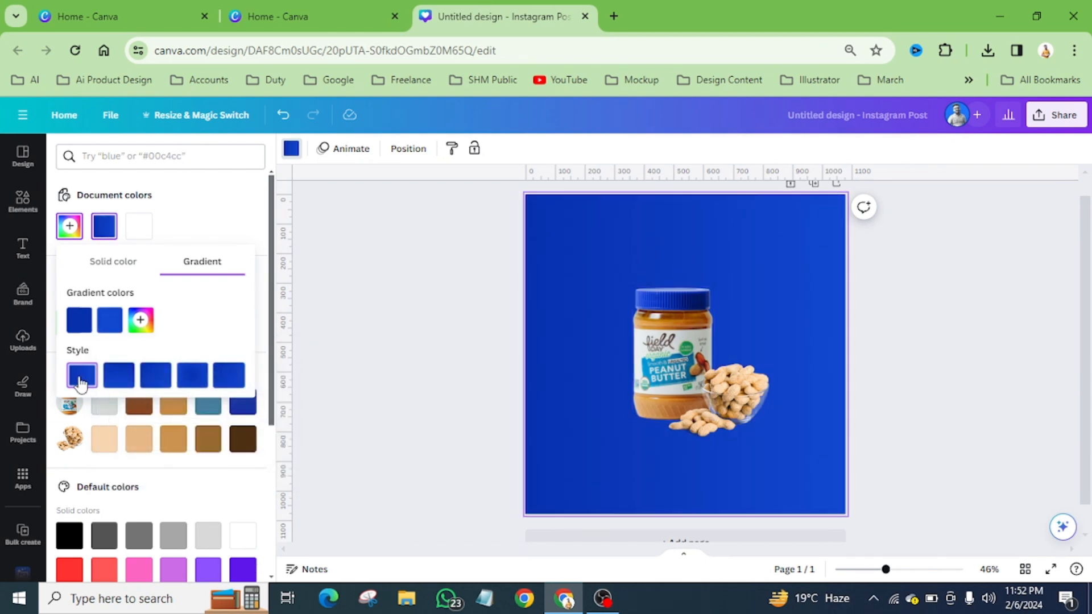
click(194, 378)
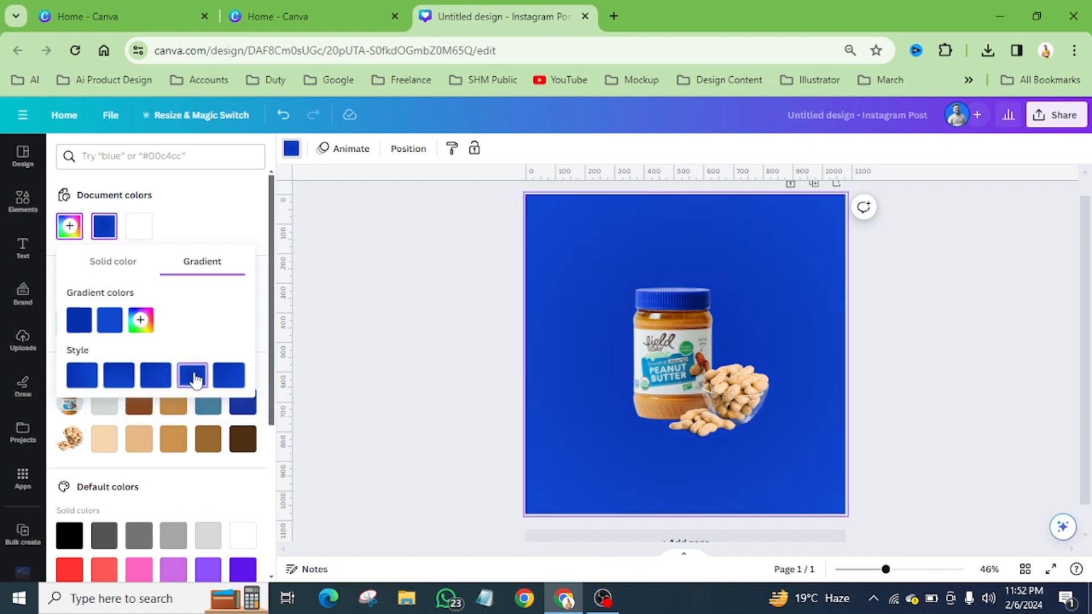
Step: Set the radial gradient's centre colour to light blue #A8BEFF and its outer colour to dark blue #002D9D
click(79, 331)
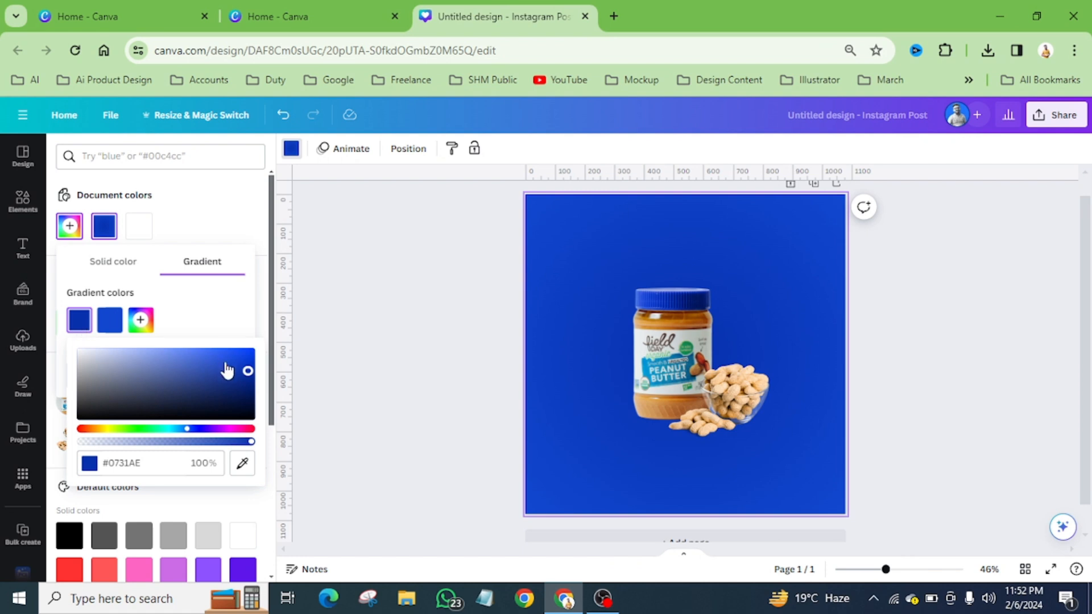
drag(242, 371, 139, 327)
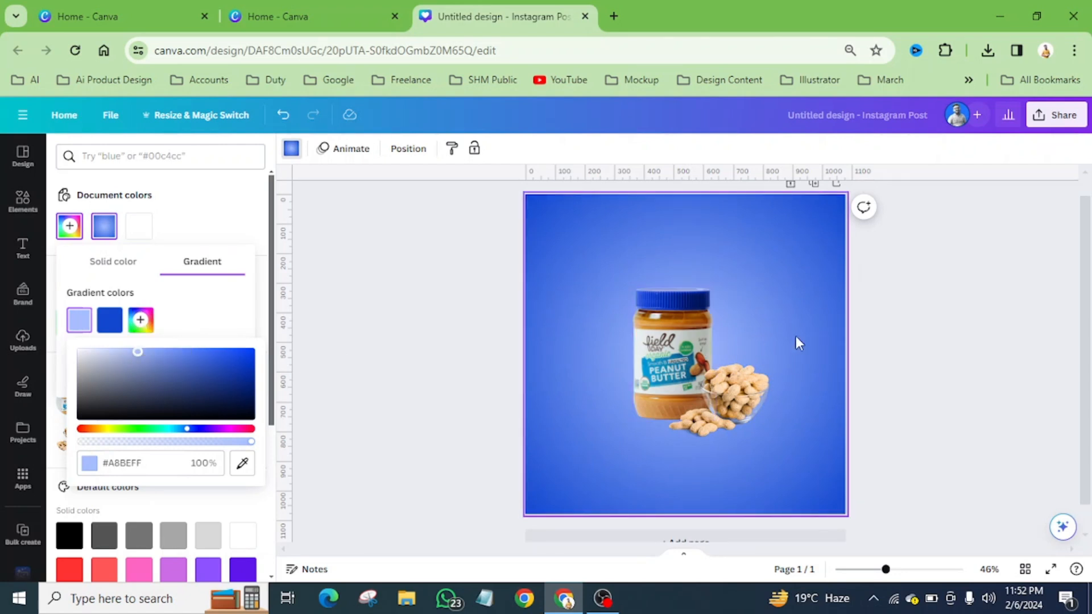
click(110, 320)
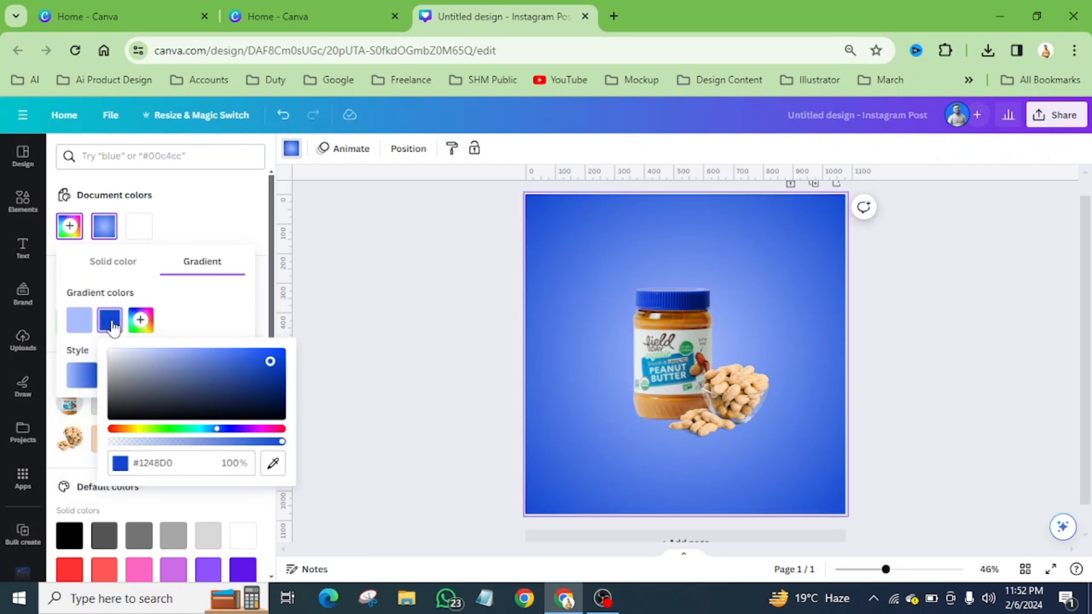
drag(270, 362, 322, 384)
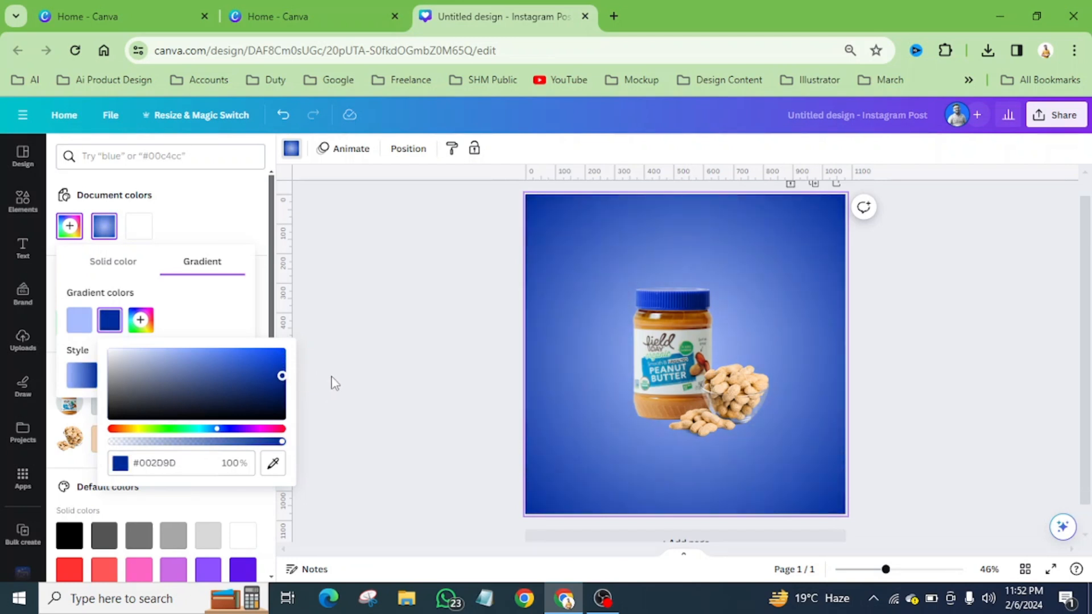
Step: Shift the gradient's centre colour to sky blue #86C9FF and preview the design full screen
click(80, 320)
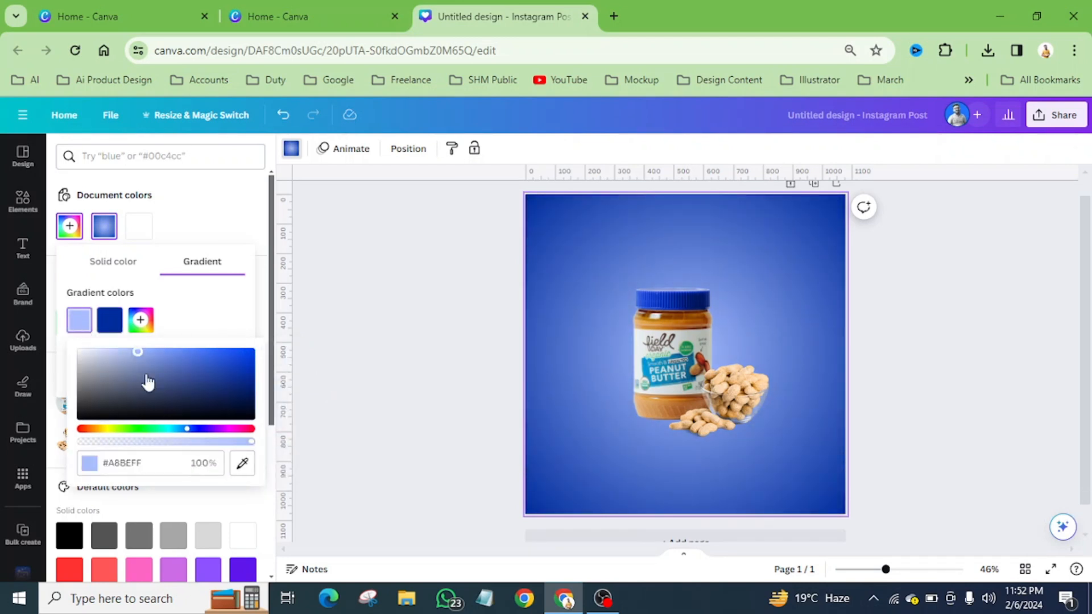
drag(188, 433, 181, 433)
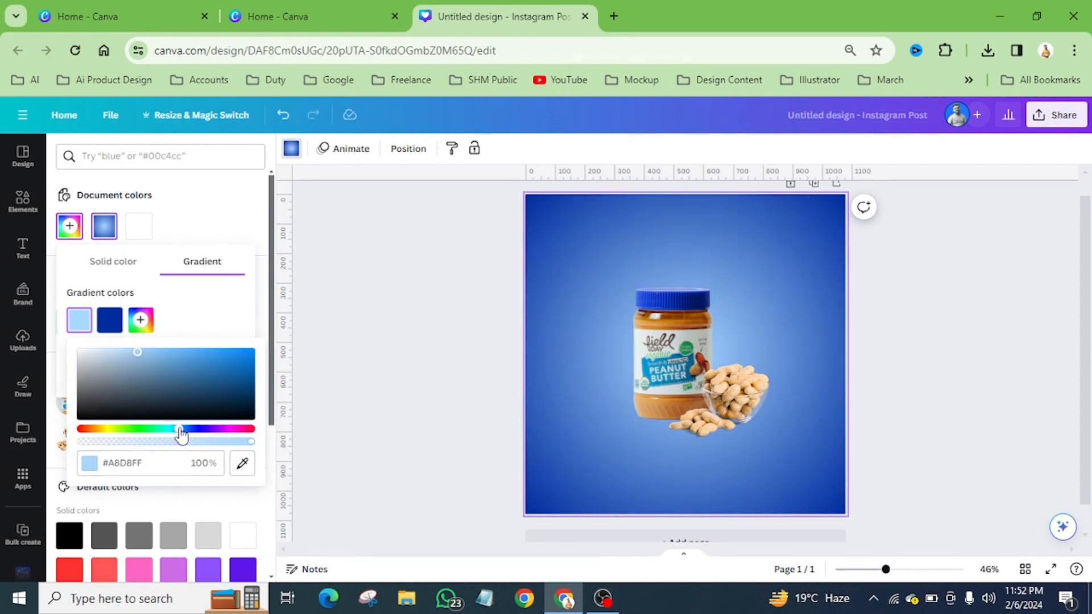
drag(219, 353, 164, 339)
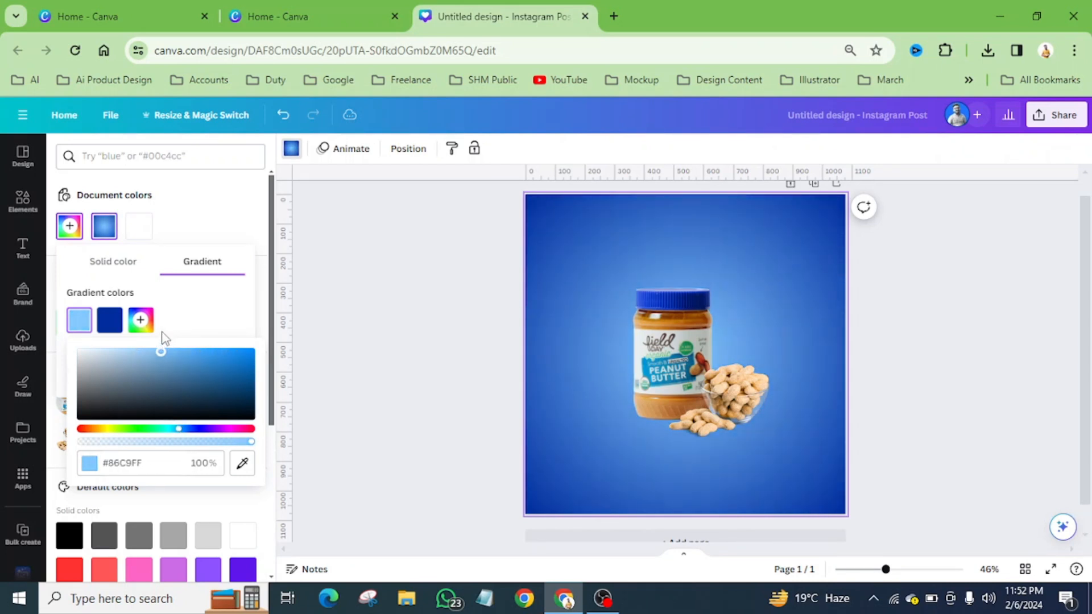
click(791, 324)
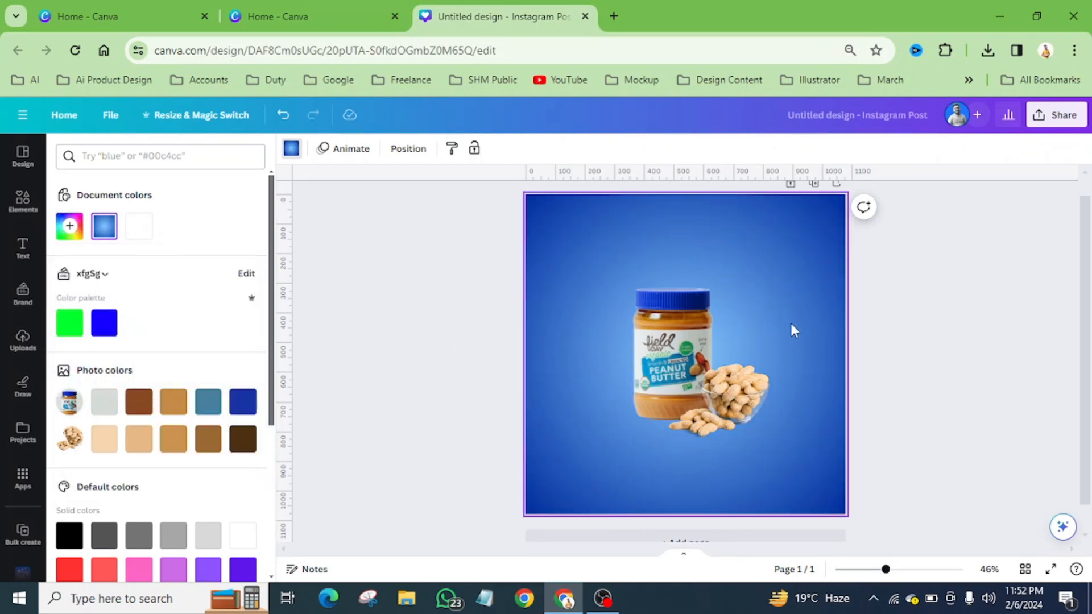
click(1052, 570)
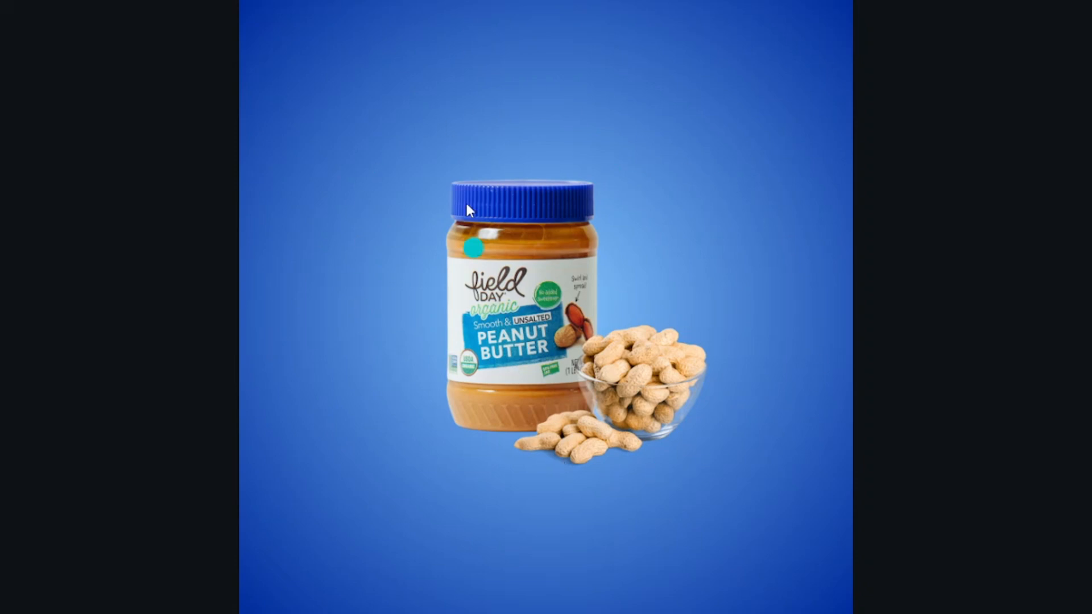
key(Escape)
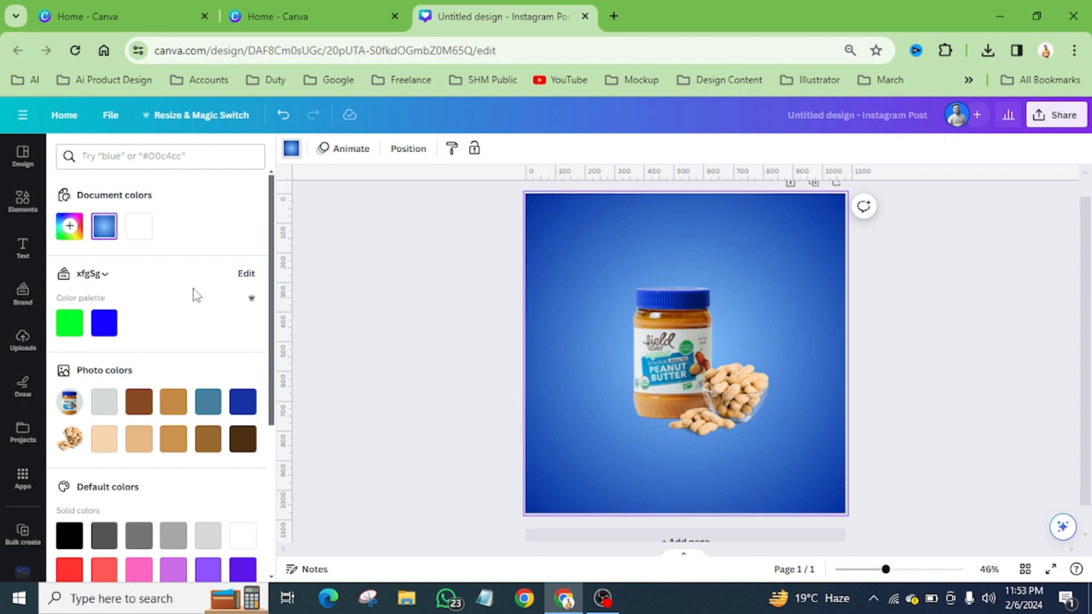
Step: Find a thin soft oval graphic by searching elements for "shadow" and place it across the base of the jar and peanuts
click(22, 199)
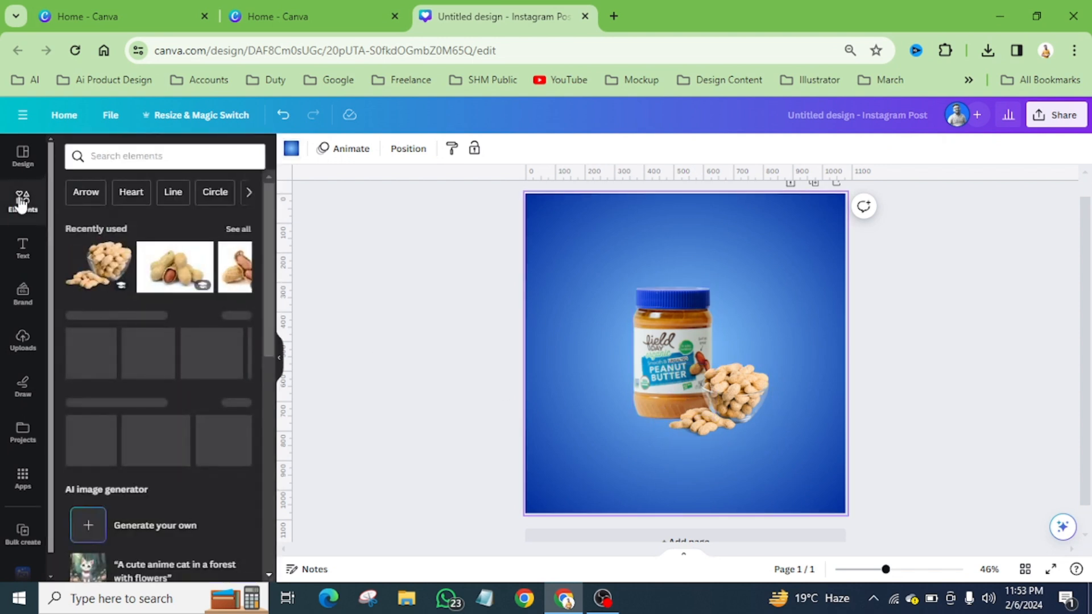
click(114, 157)
text(shadow)
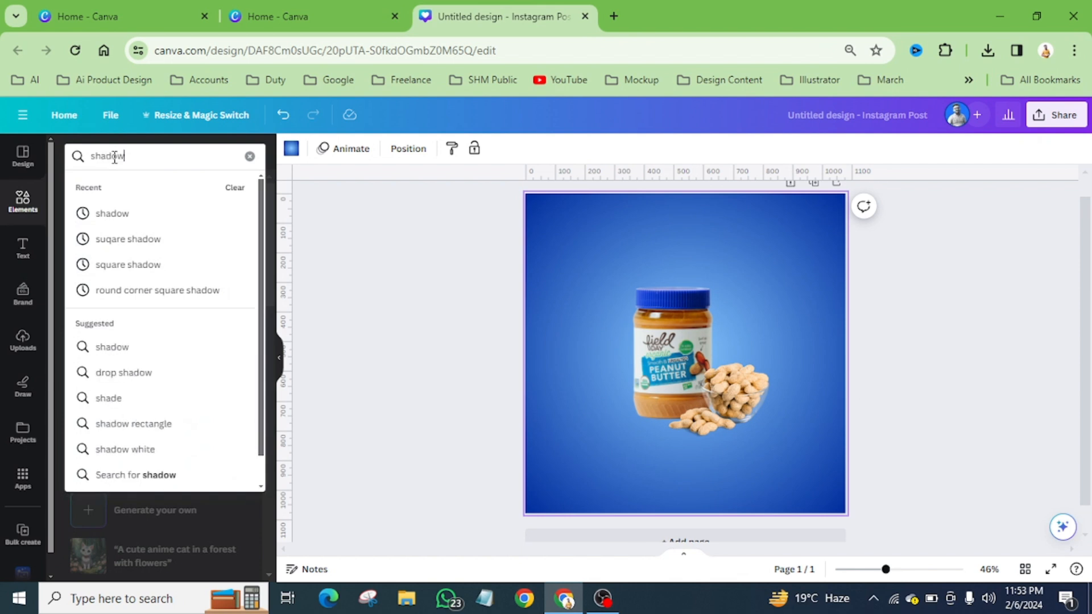
key(Return)
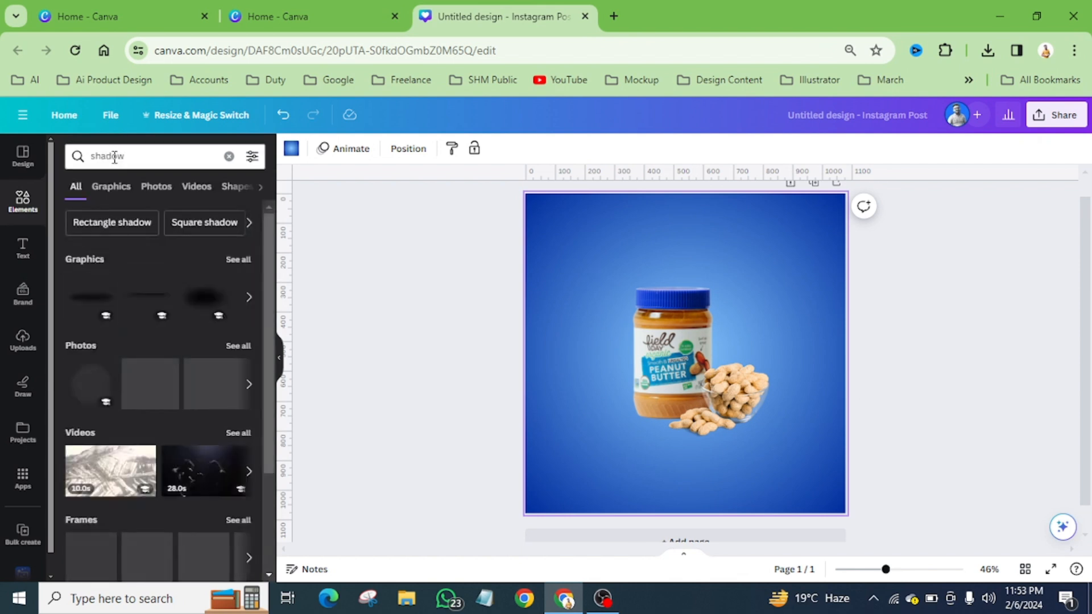
click(111, 186)
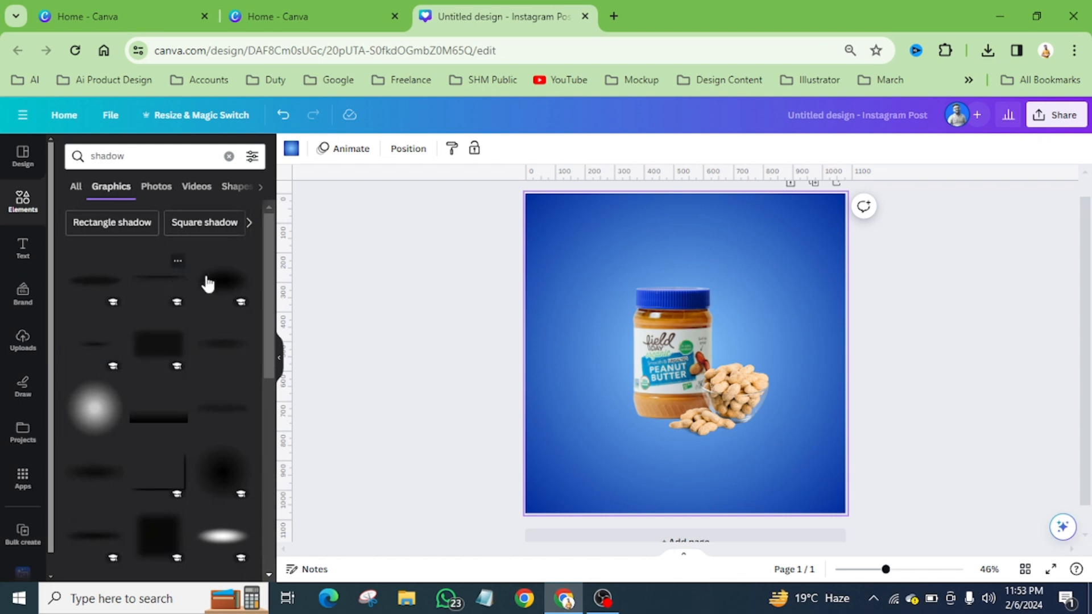
click(88, 351)
drag(736, 356, 683, 409)
scroll(679, 409, up, 3)
drag(819, 434, 822, 433)
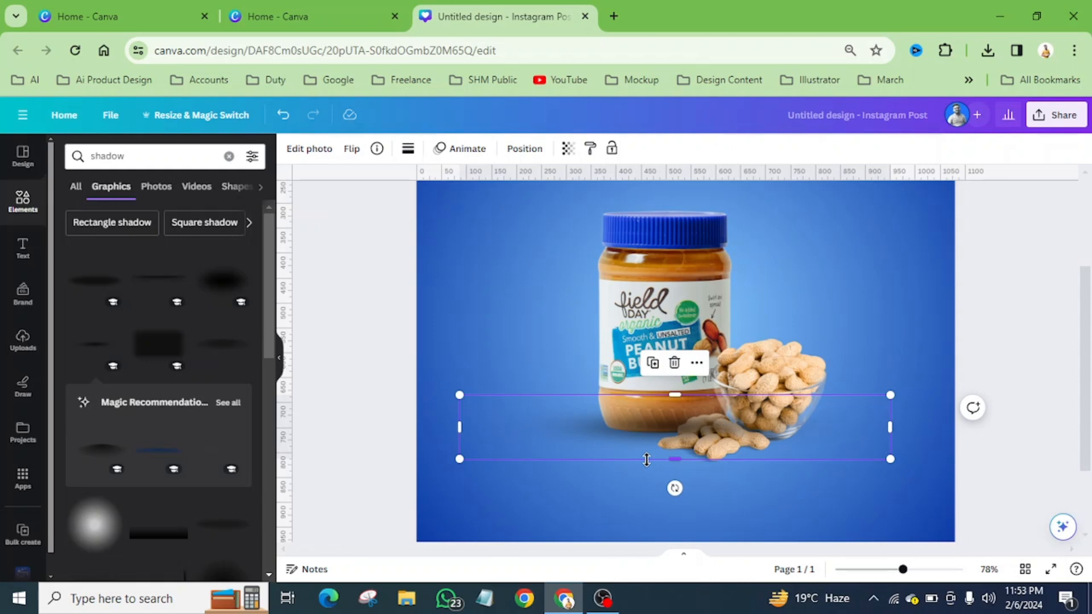
Step: Shrink the shadow to about 518 × 77 px under the jar and move it backward behind the jar and peanuts
drag(888, 395, 738, 430)
drag(623, 454, 674, 429)
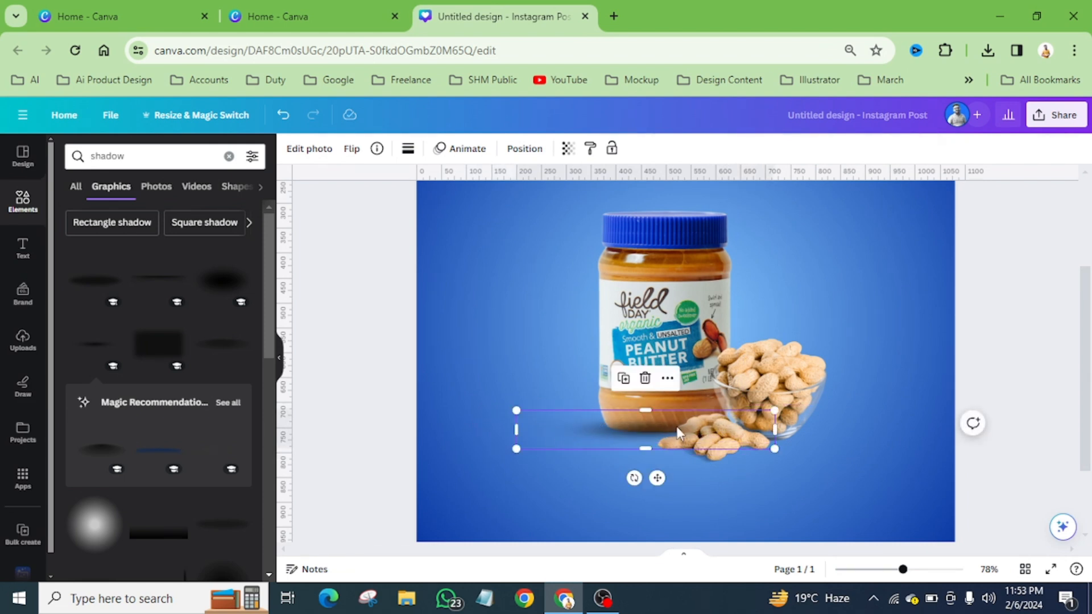
click(535, 150)
click(209, 192)
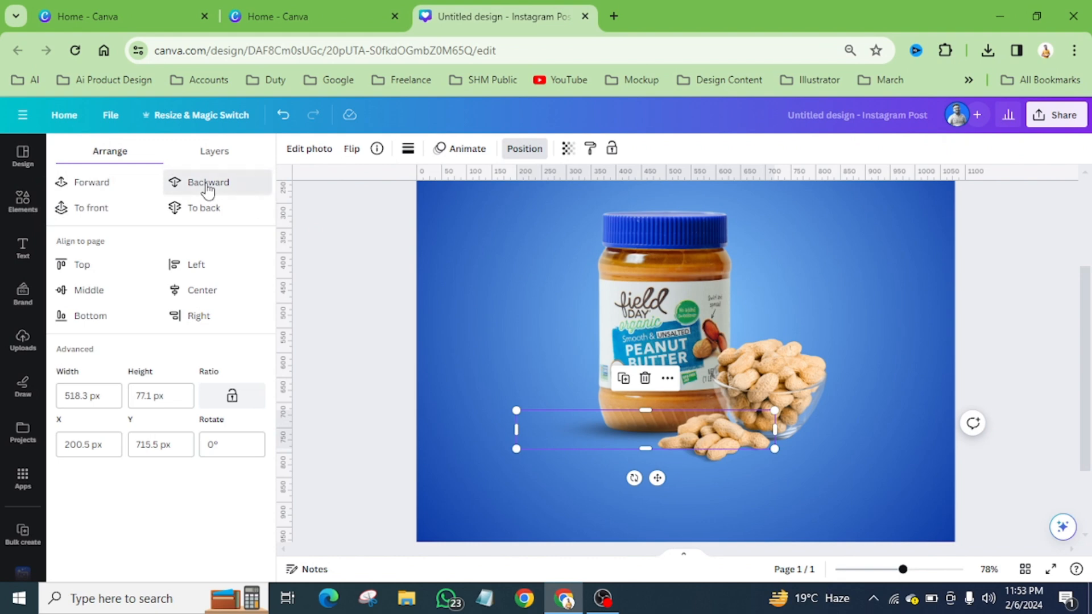
click(209, 191)
Step: Enlarge the shadow to about 574 × 85 px and keep it aligned with the jar's base
ctrl+scroll(659, 442, up, 5)
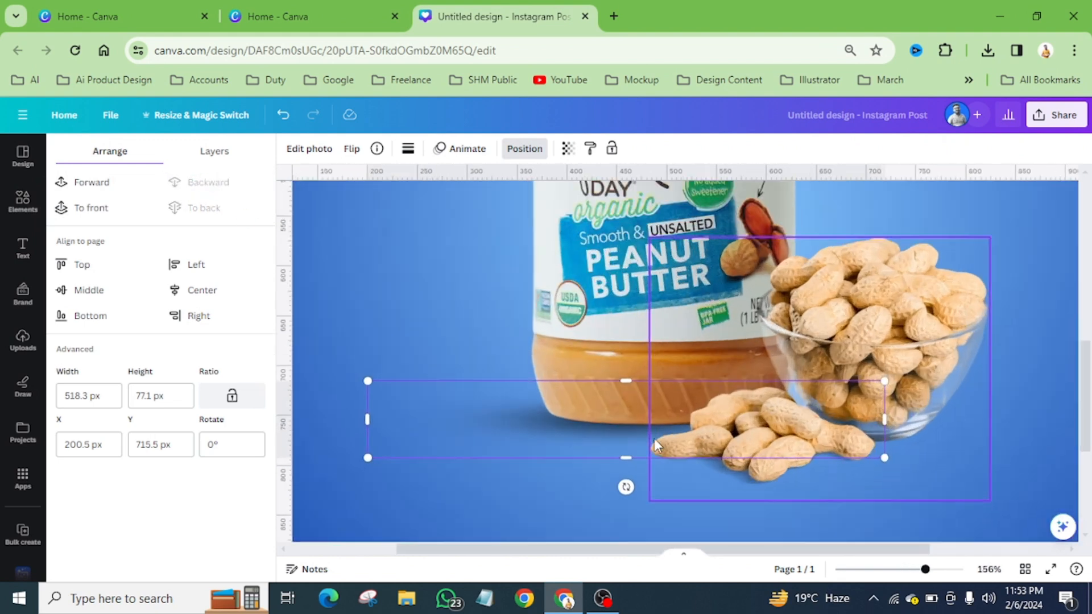
drag(504, 421, 517, 421)
drag(383, 462, 330, 471)
drag(488, 446, 498, 435)
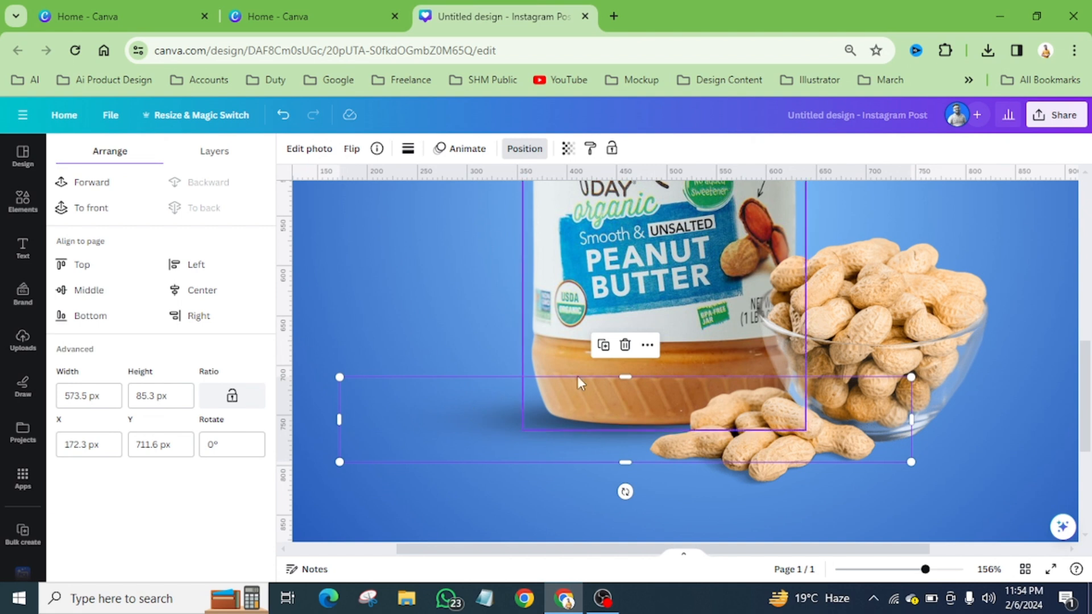
Step: Duplicate the shadow, shrink the copy to about 364 × 54 px, and place it at the jar's lower edge
click(607, 348)
drag(590, 449, 574, 427)
drag(340, 377, 548, 408)
drag(628, 446, 538, 425)
scroll(614, 434, down, 5)
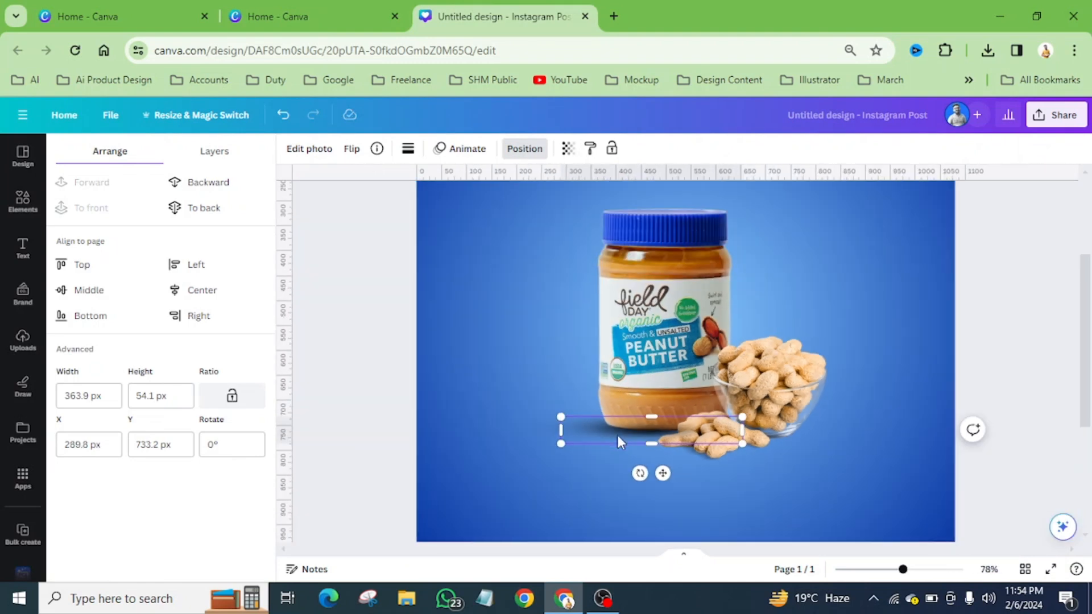
Step: Deselect the shadow and preview the design full screen to check the shadow beneath the jar
click(743, 493)
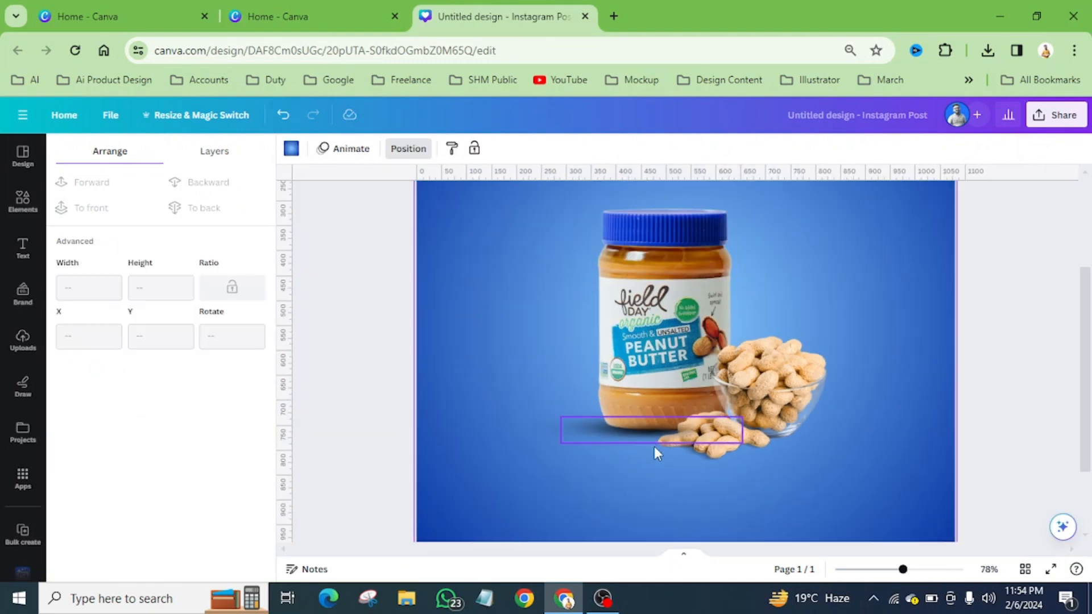
scroll(777, 519, down, 2)
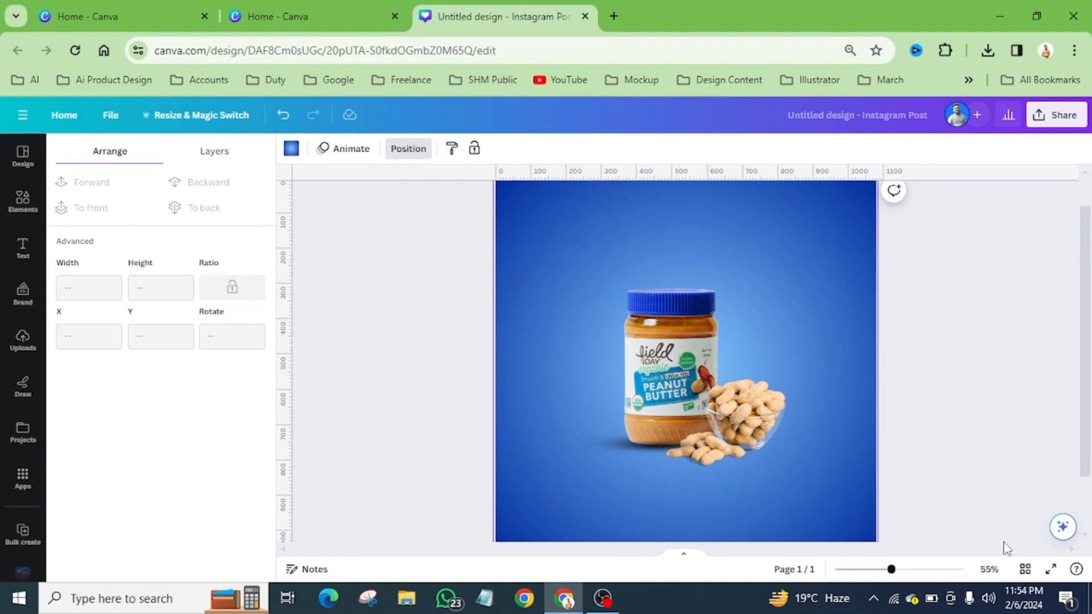
click(1051, 570)
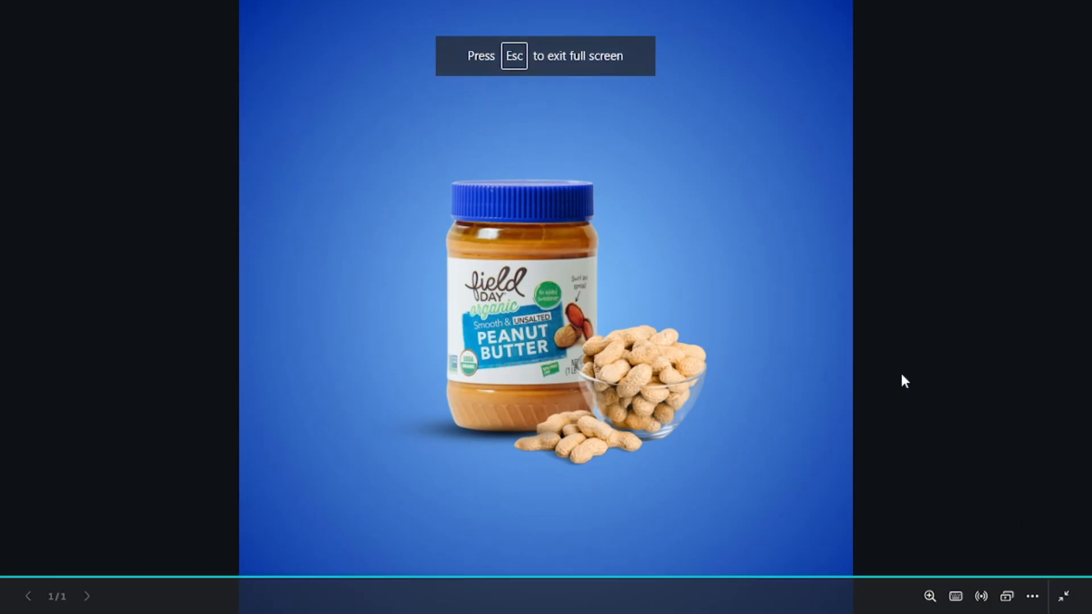
key(Escape)
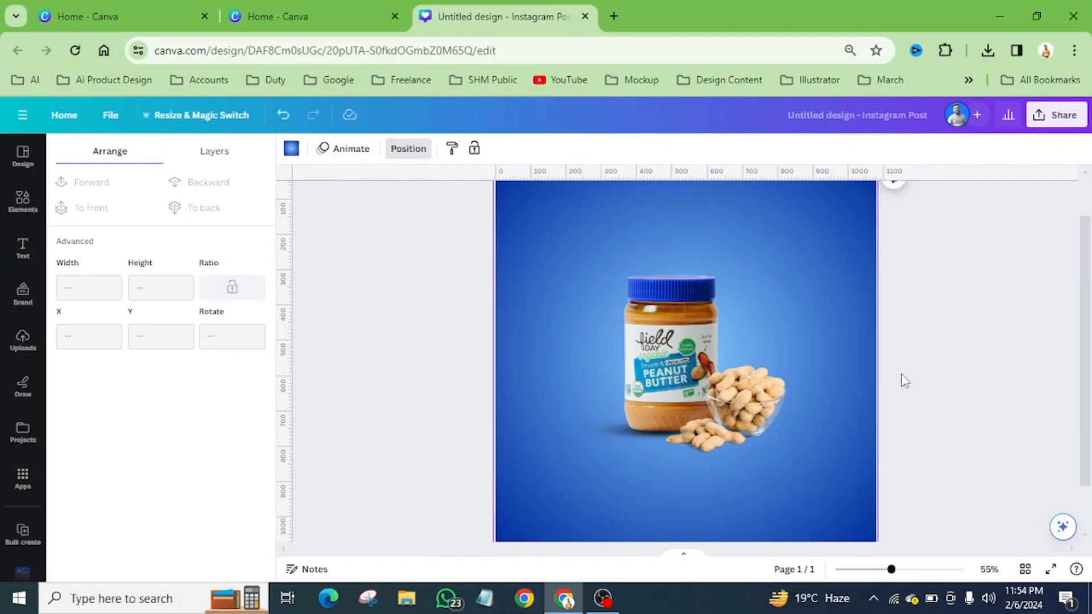
Step: Duplicate the page with the blue peanut butter design as page 2
scroll(785, 376, down, 1)
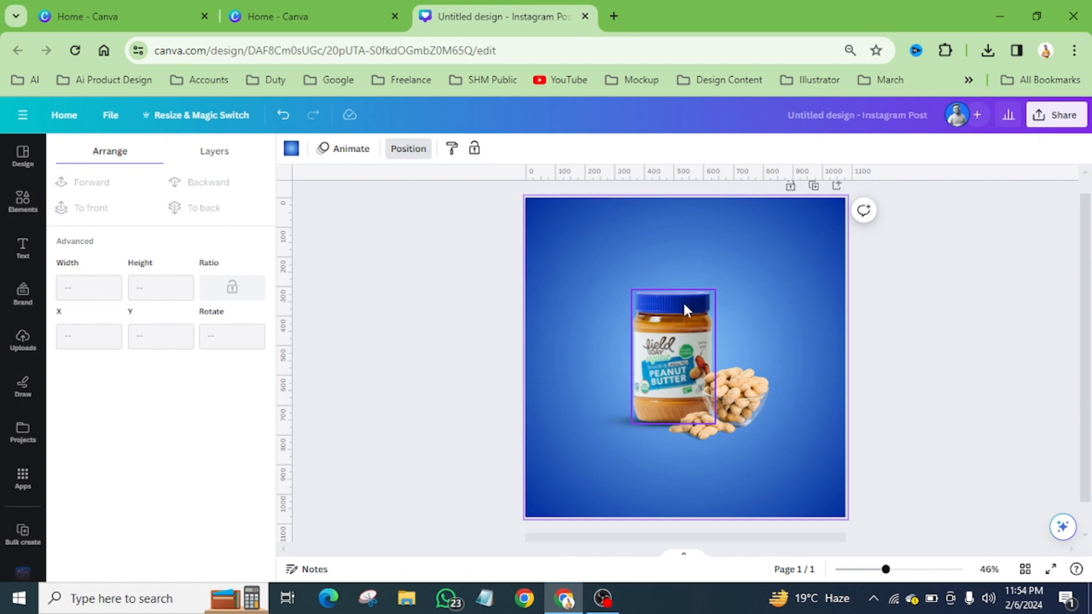
click(815, 192)
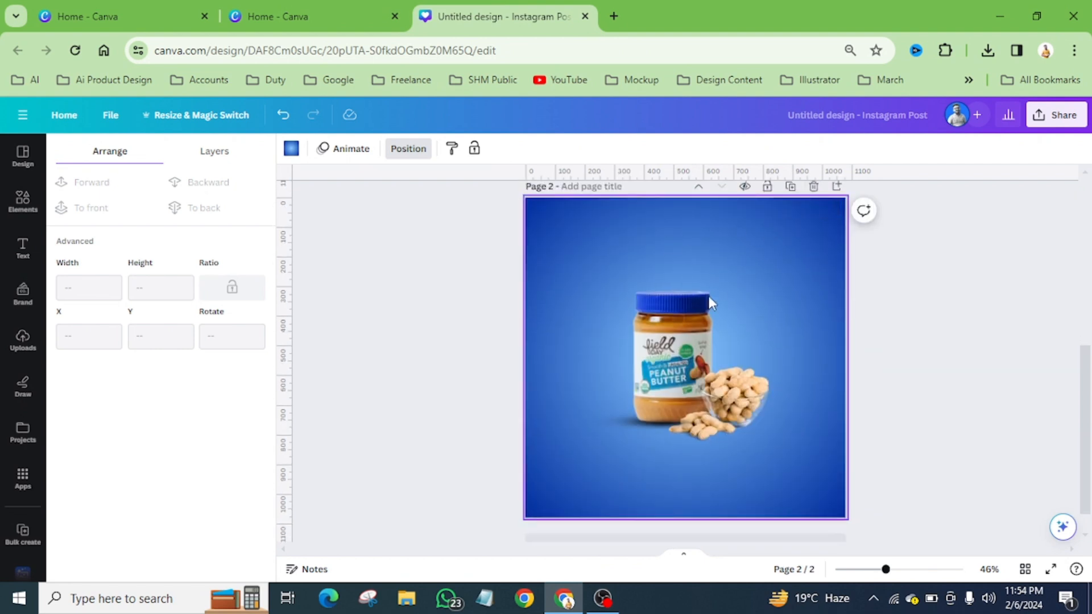
scroll(697, 308, up, 4)
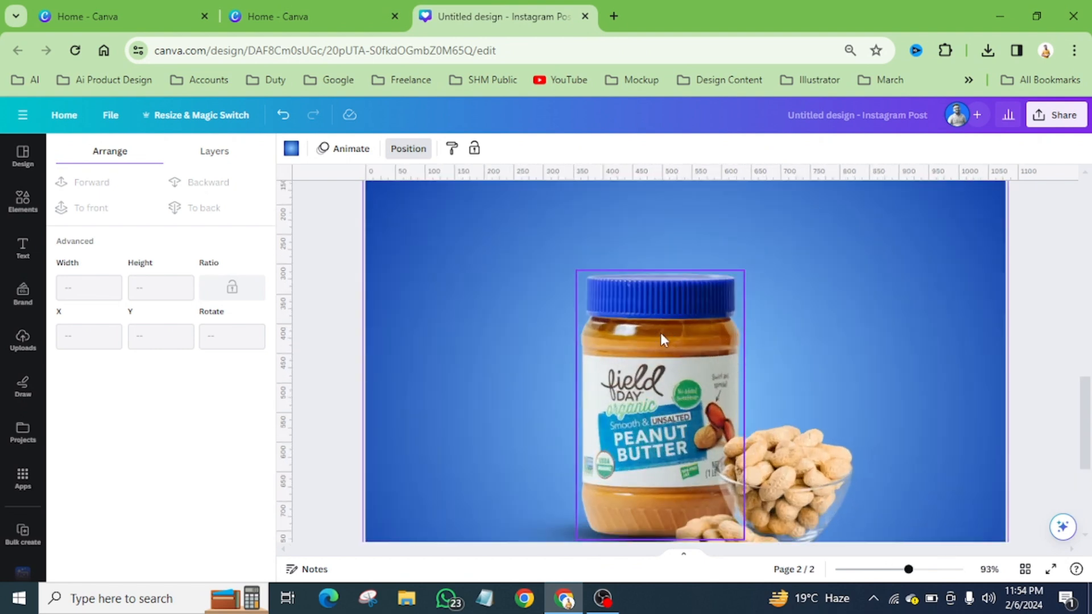
scroll(555, 326, down, 4)
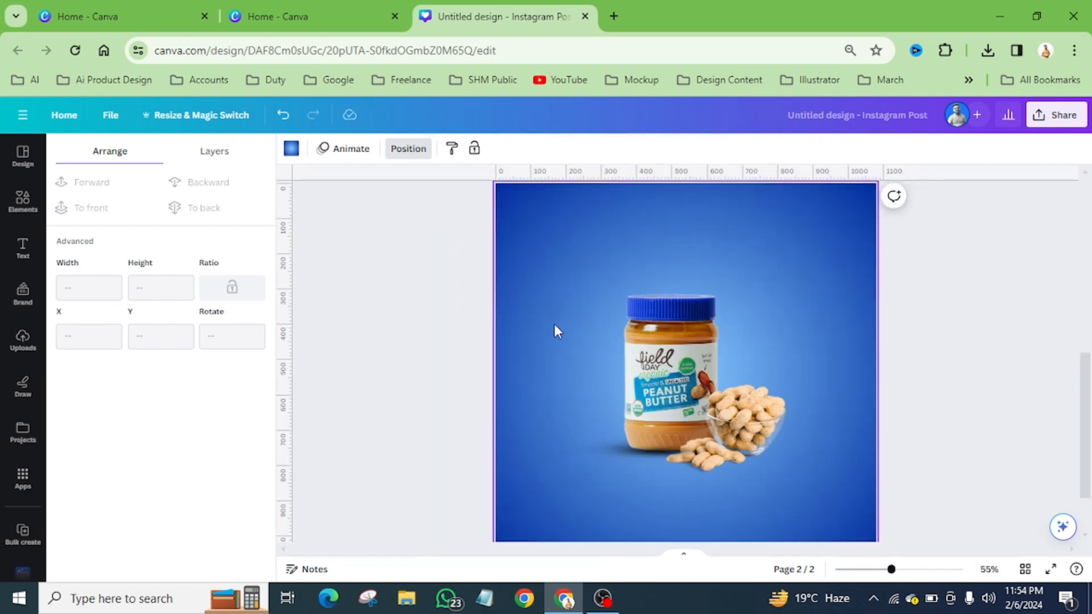
Step: Set the outer colour of page 2's radial gradient to brown #813B02 sampled from the peanut butter in the jar
click(292, 150)
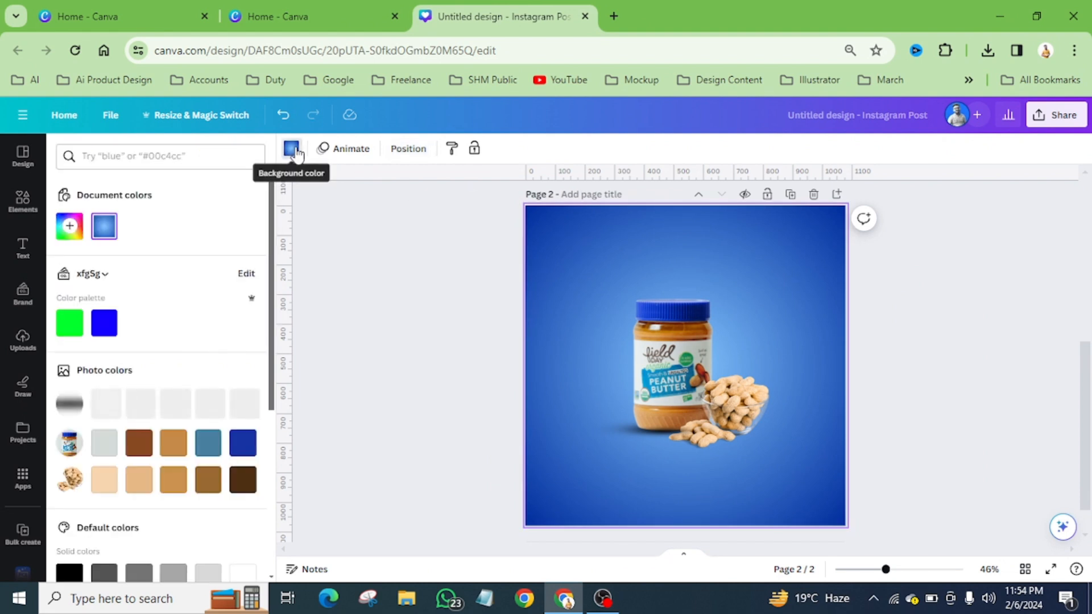
click(101, 229)
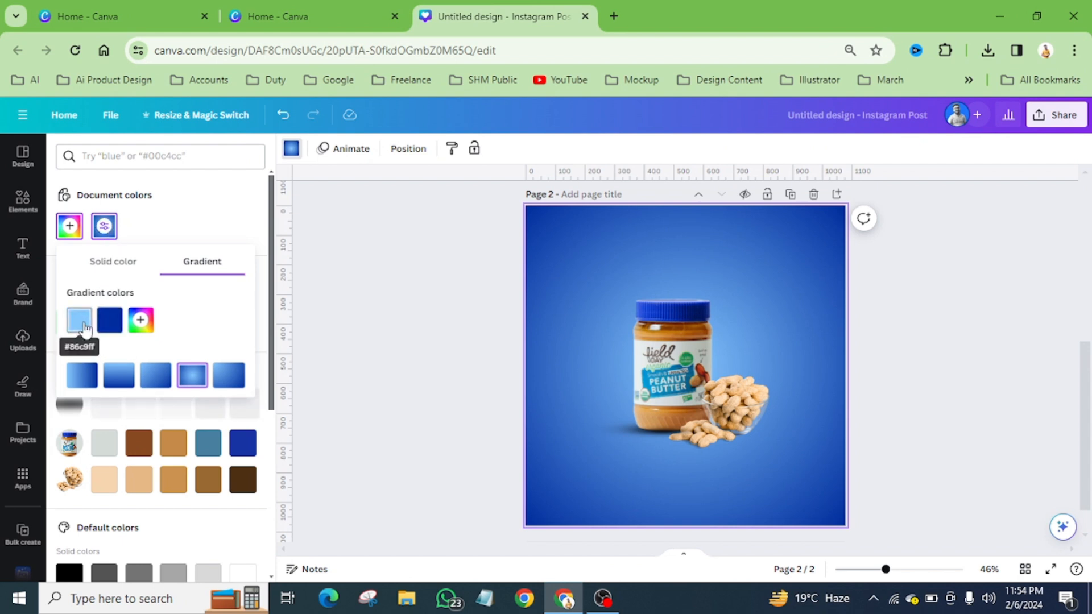
click(113, 326)
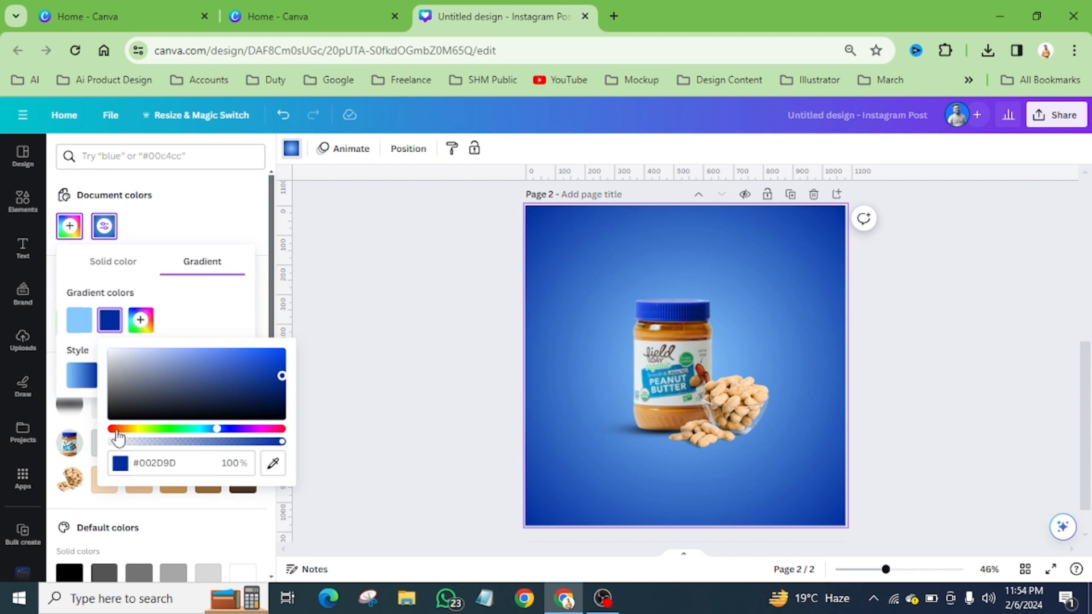
click(114, 428)
drag(282, 376, 254, 398)
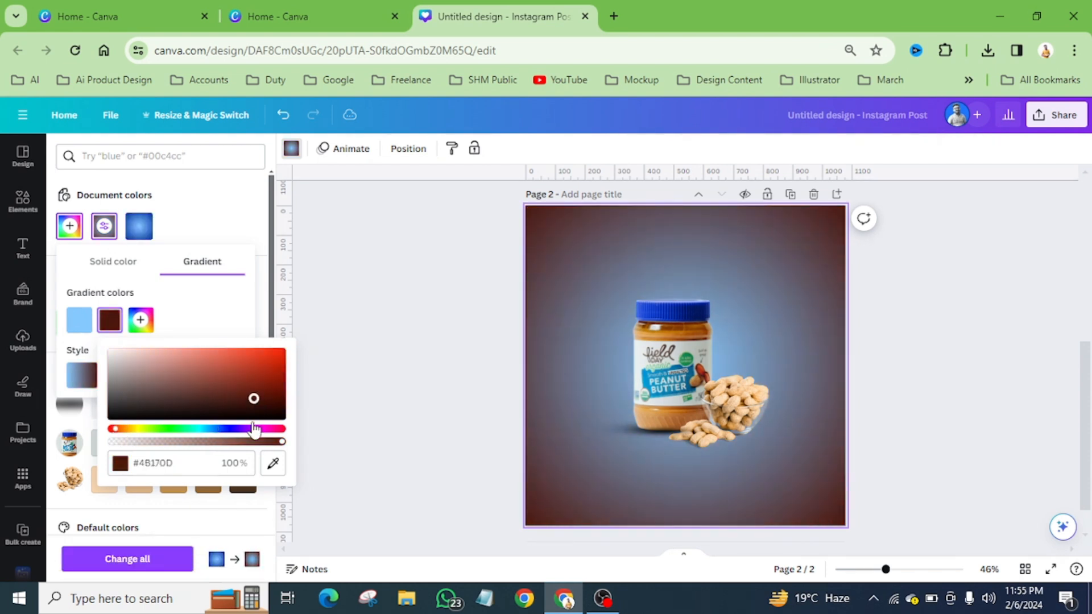
click(273, 463)
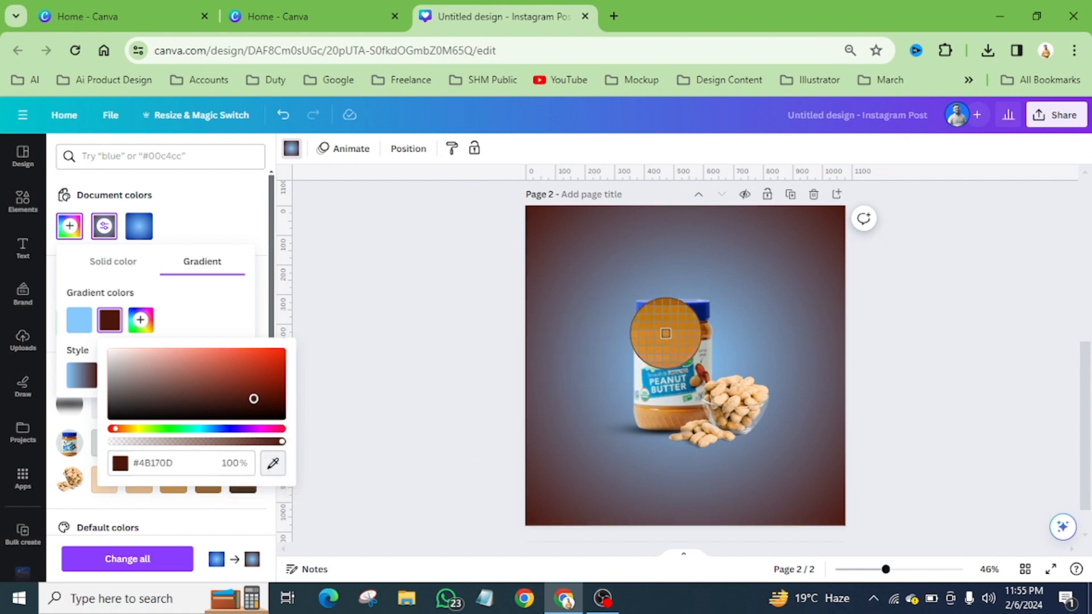
click(668, 329)
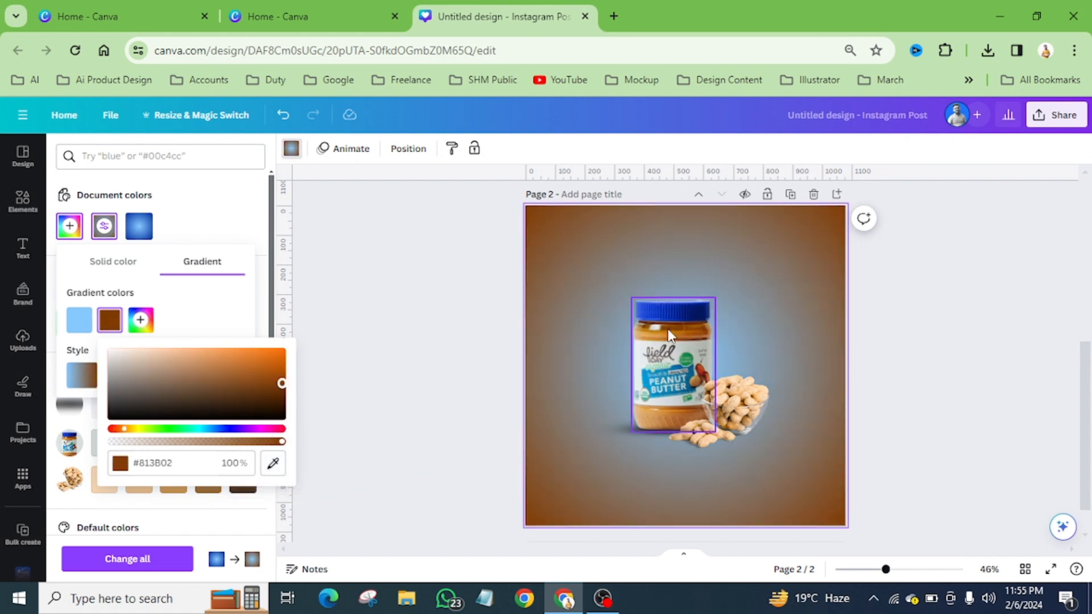
Step: Set the centre colour of page 2's gradient to light tan #D8A461 sampled from the jar's lower part
click(79, 321)
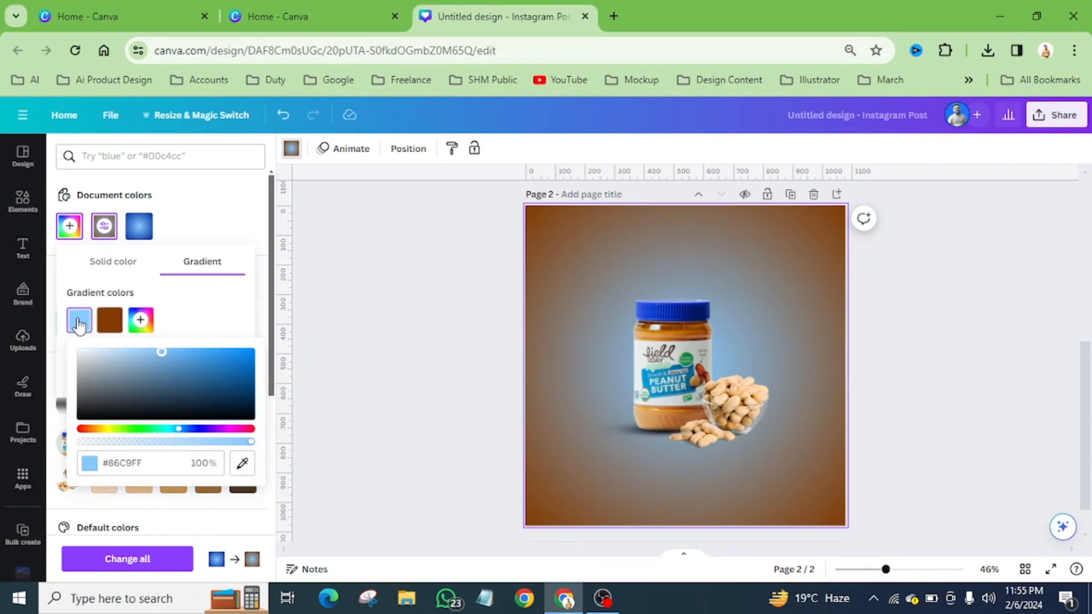
click(243, 463)
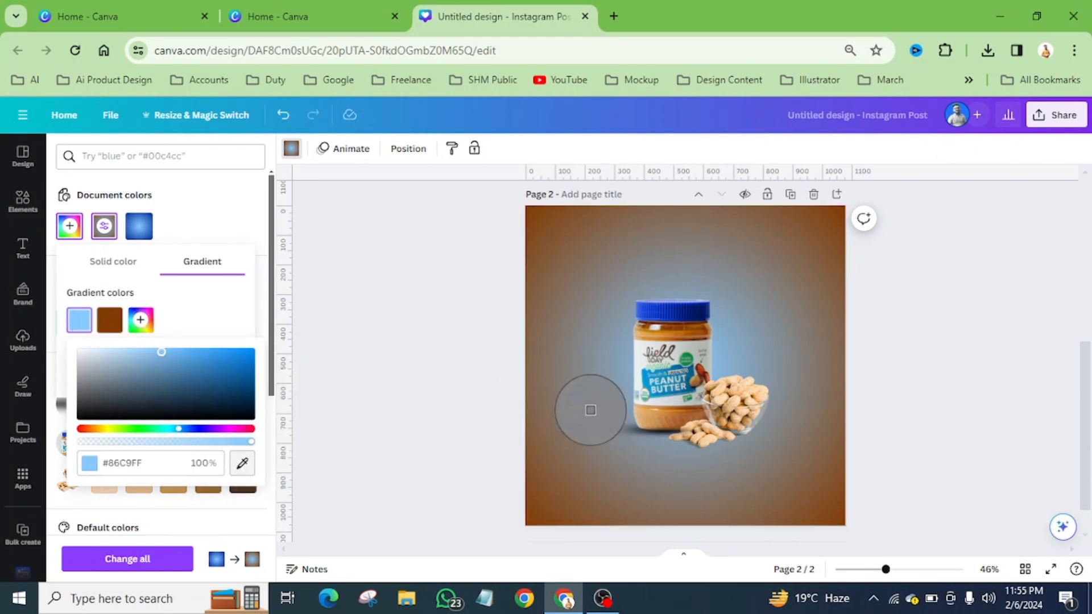
click(645, 414)
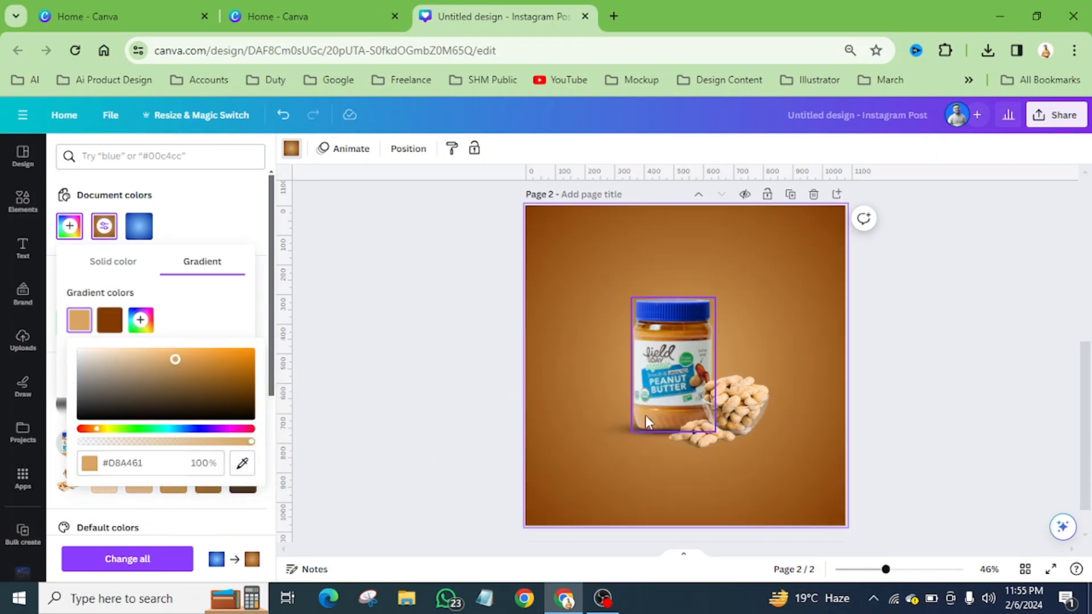
Step: Compare the blue page 1 and the brown page 2, both in the editor and in full-screen preview
scroll(802, 318, up, 5)
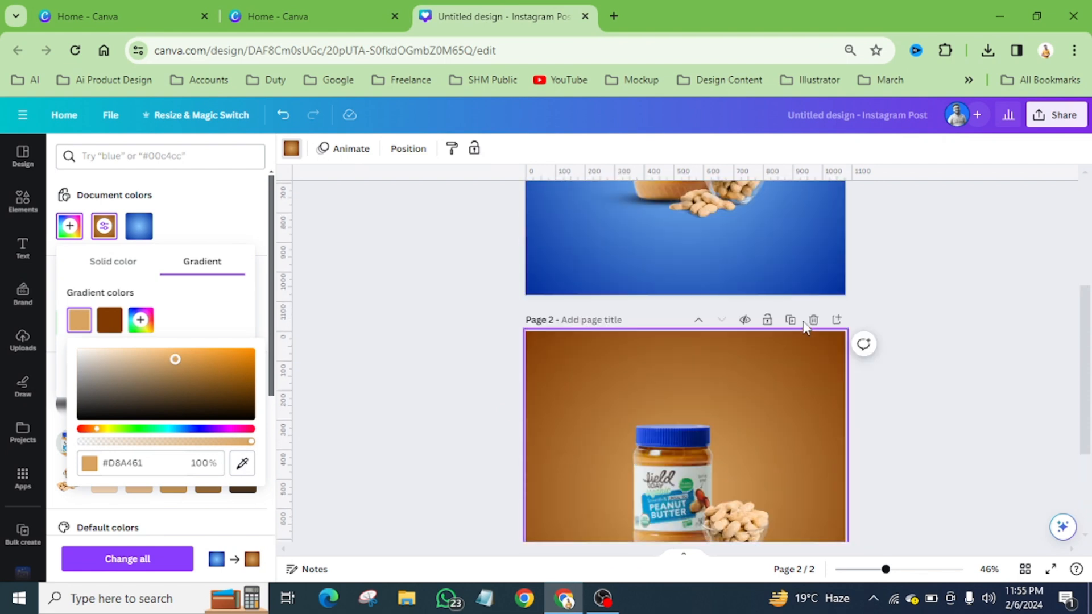
click(670, 375)
scroll(665, 375, down, 4)
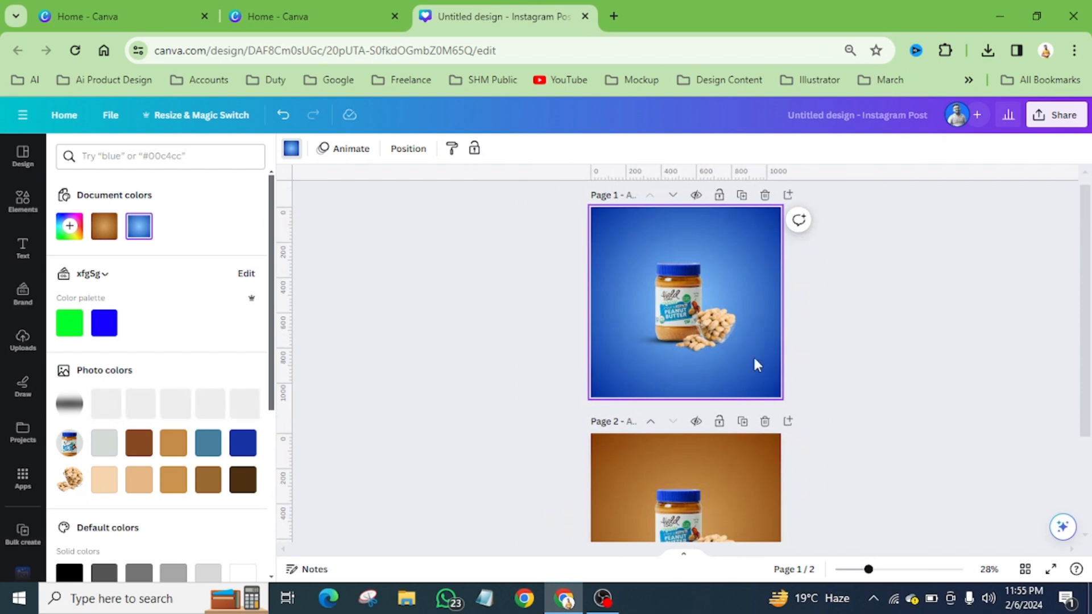
scroll(756, 308, down, 3)
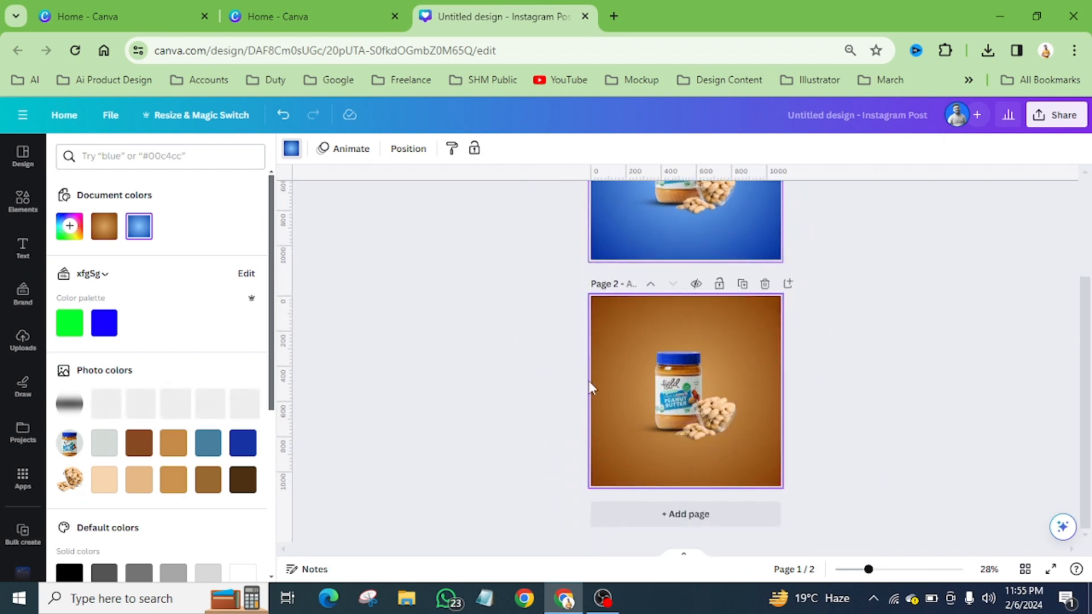
scroll(752, 358, up, 3)
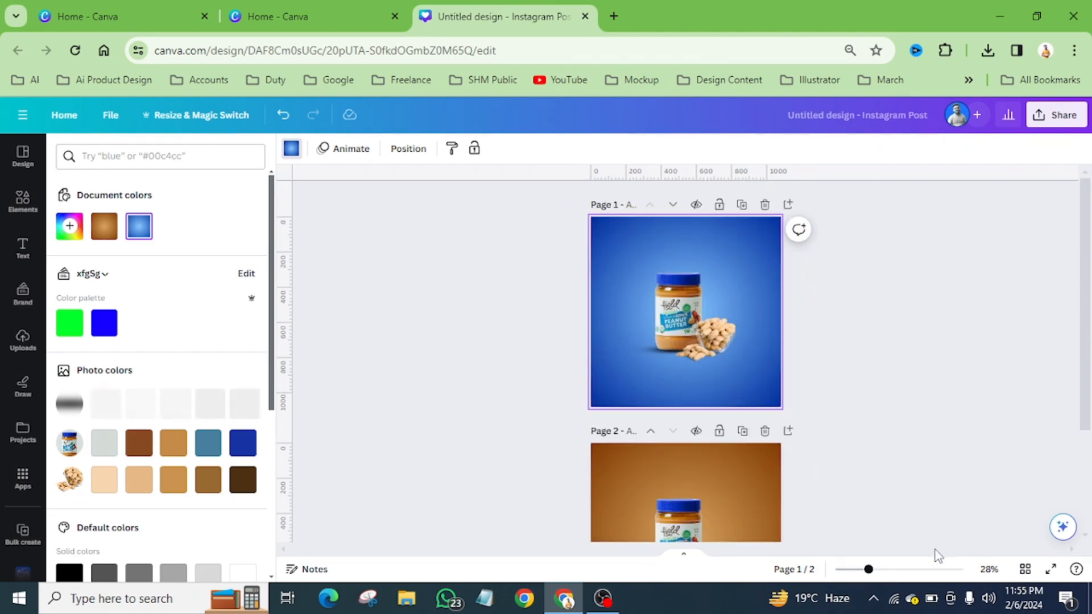
click(1051, 570)
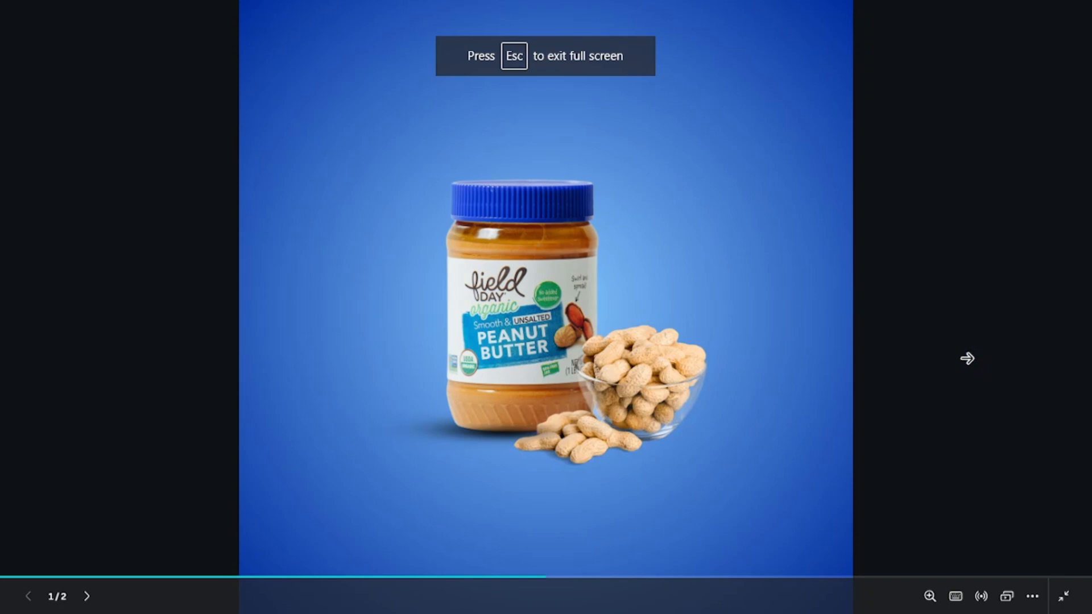
click(967, 359)
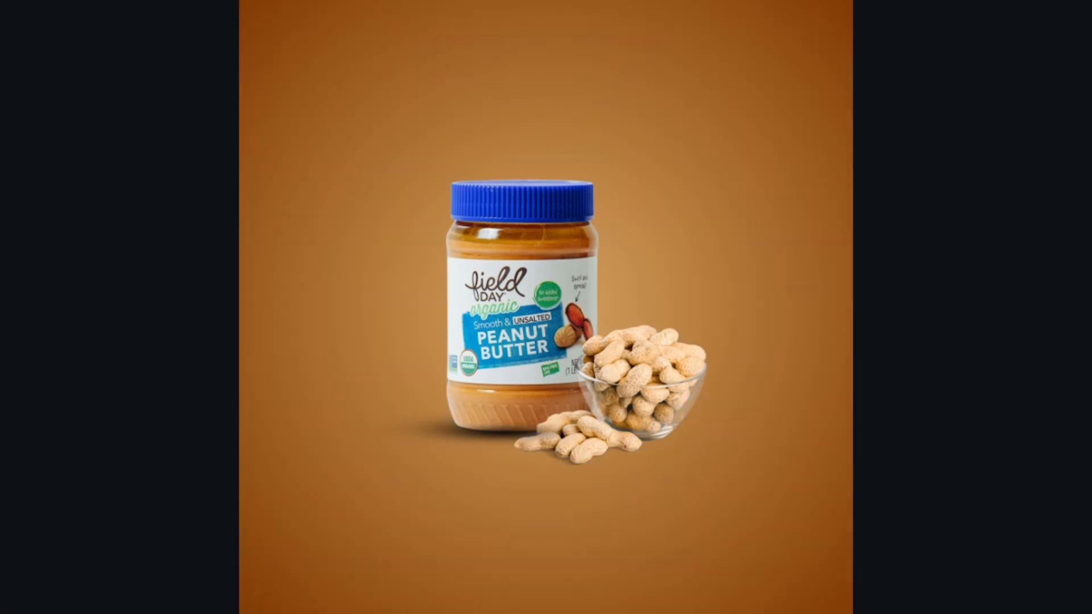
click(960, 354)
key(Escape)
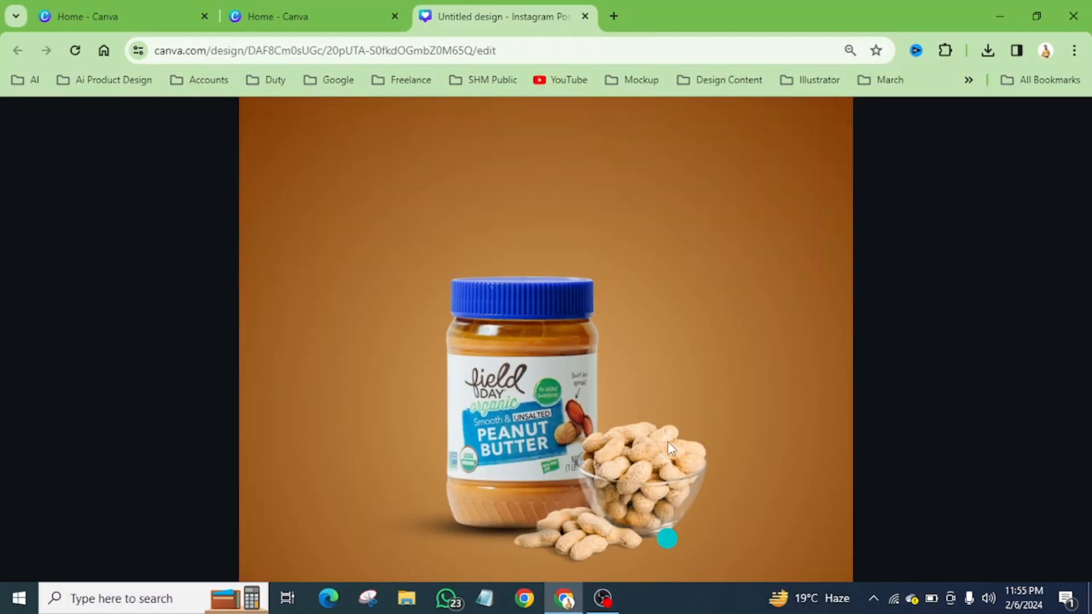
scroll(676, 415, up, 3)
scroll(694, 388, down, 2)
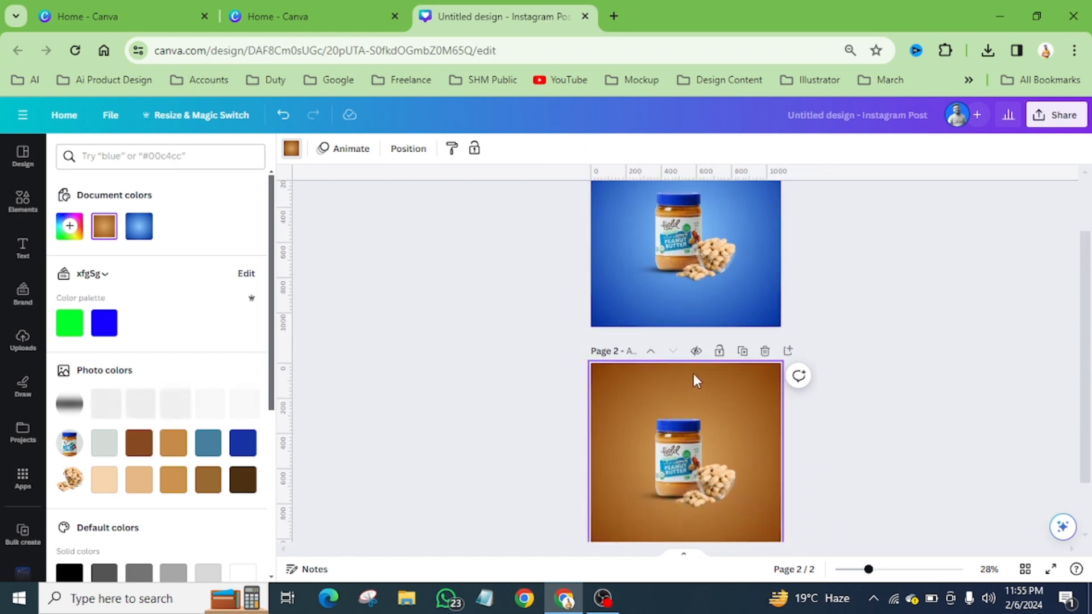
Step: Duplicate the jar's shadow on page 1 and place the copy in the empty area below the peanuts
scroll(695, 385, up, 2)
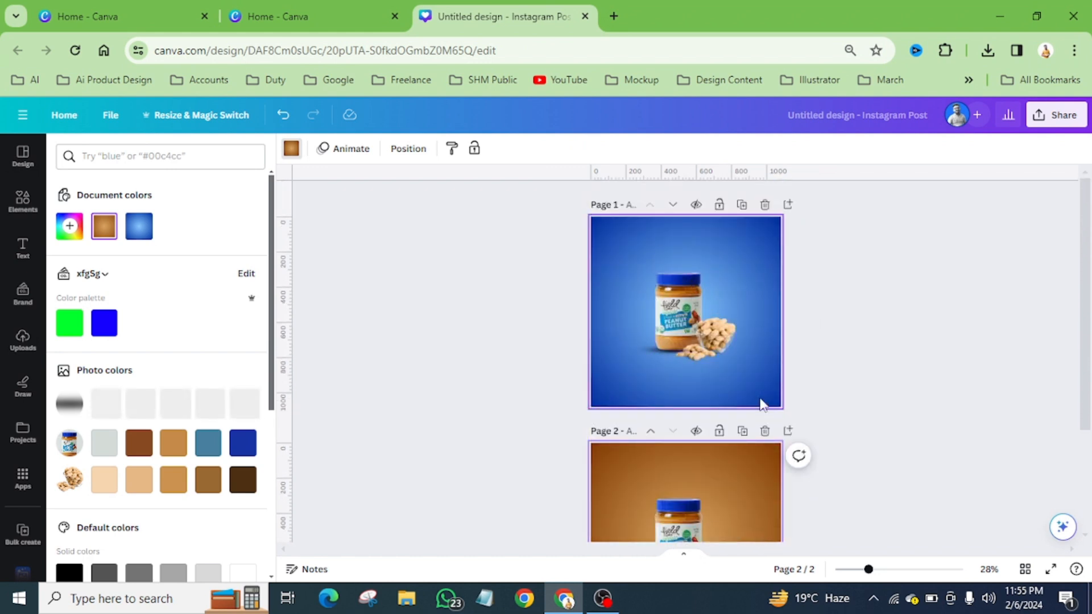
scroll(735, 328, up, 5)
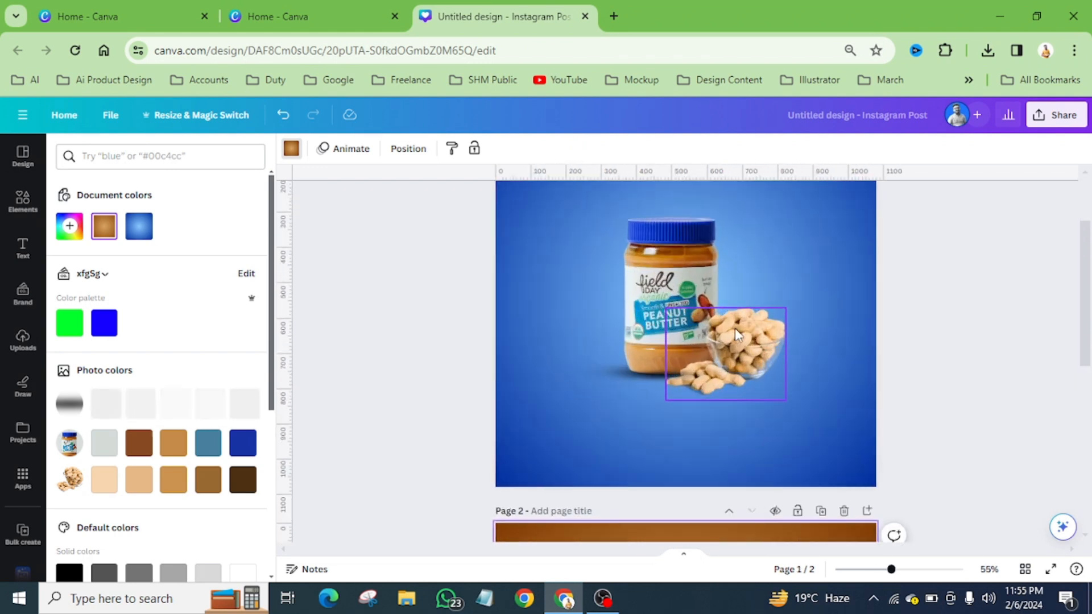
scroll(773, 385, up, 2)
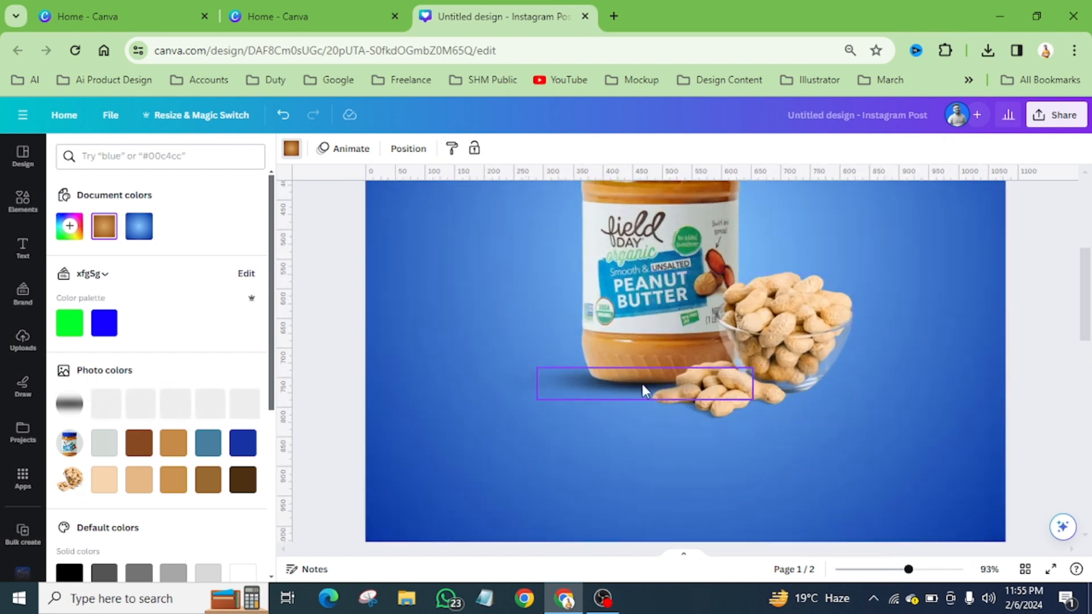
drag(633, 380, 694, 493)
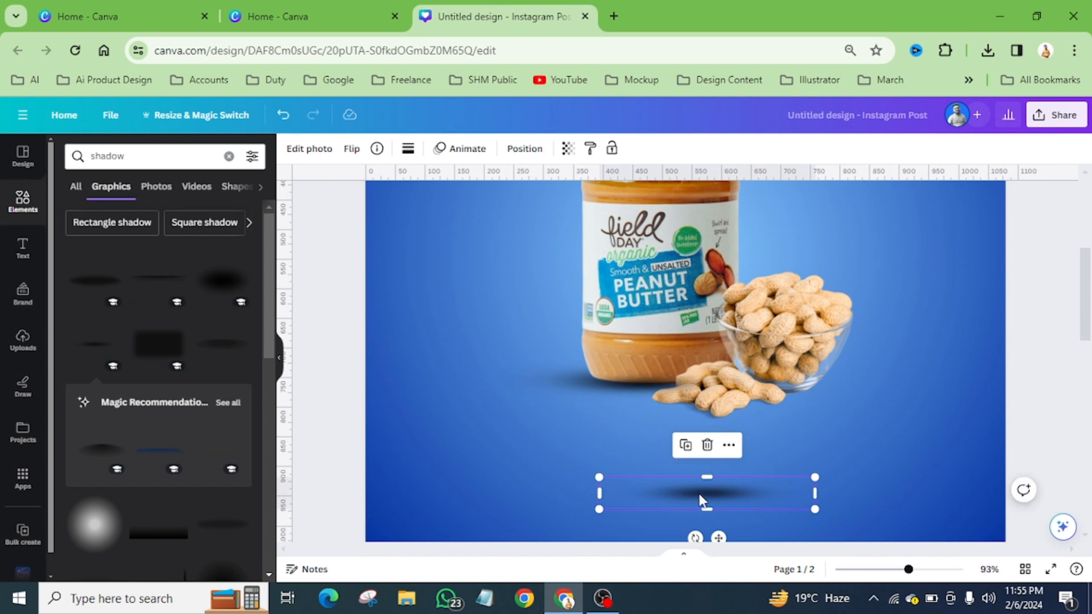
click(863, 456)
click(699, 499)
drag(697, 495, 844, 443)
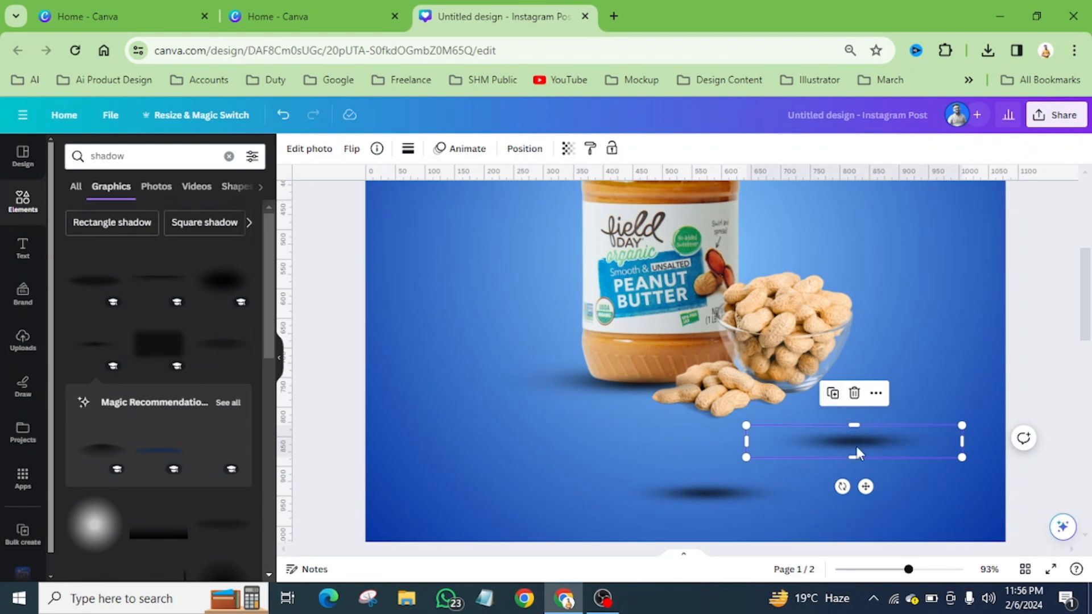
click(833, 395)
click(1001, 341)
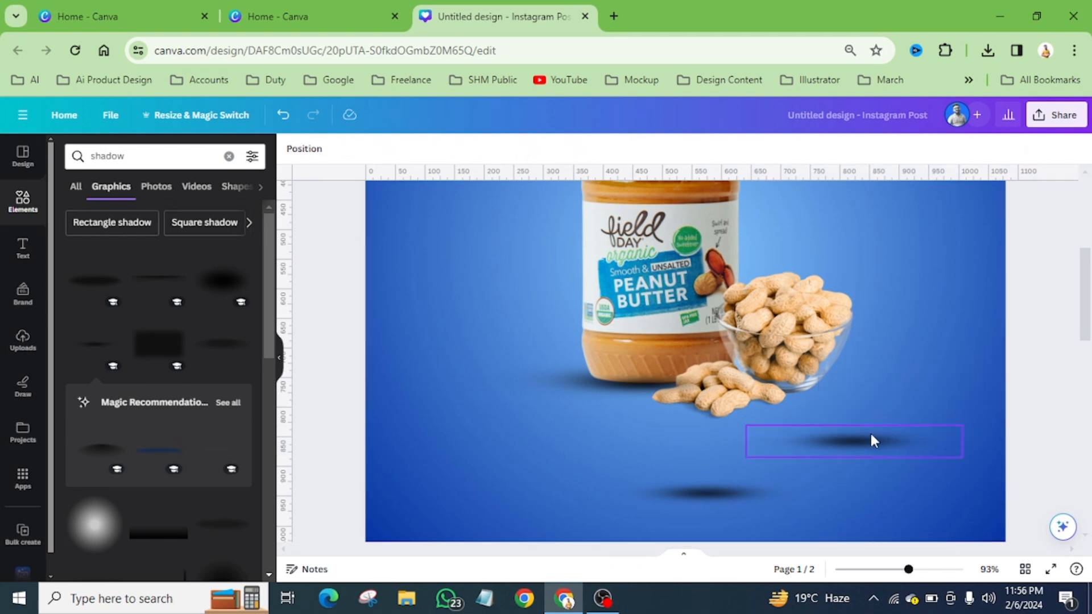
click(873, 437)
click(853, 392)
Step: Shrink the shadow copy to about 246 × 37 px beneath the glass bowl and send it backward in the layer order
drag(780, 464, 870, 424)
drag(932, 402, 848, 398)
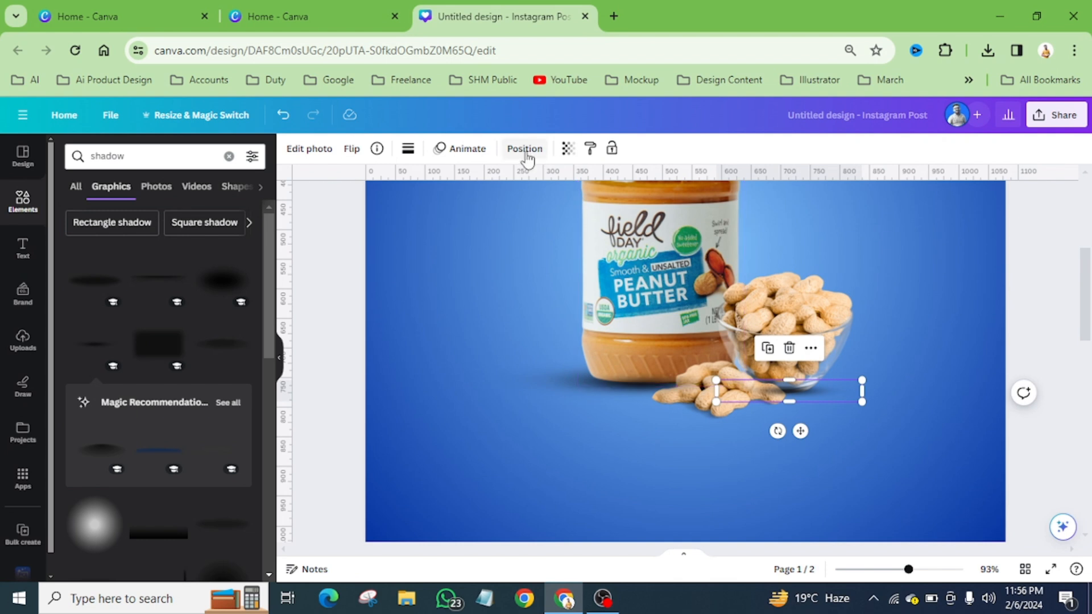
click(524, 149)
click(210, 184)
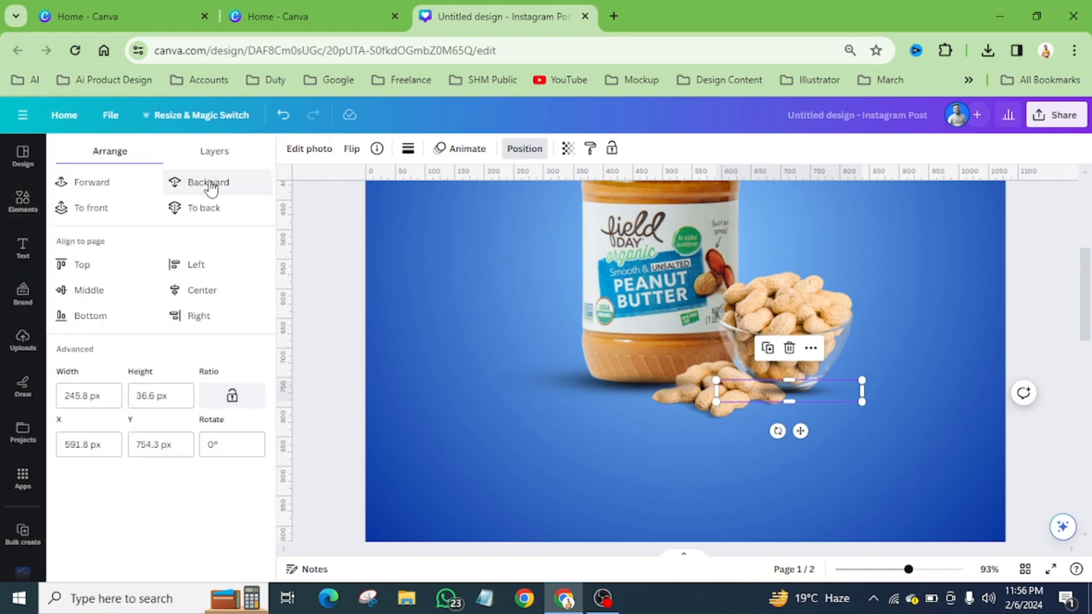
click(211, 189)
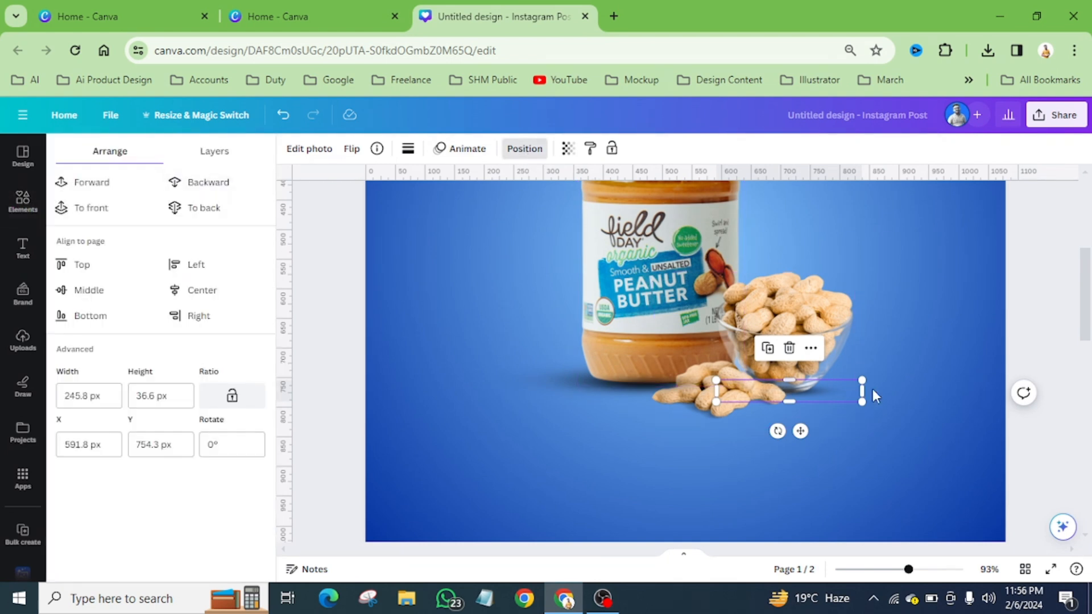
click(934, 410)
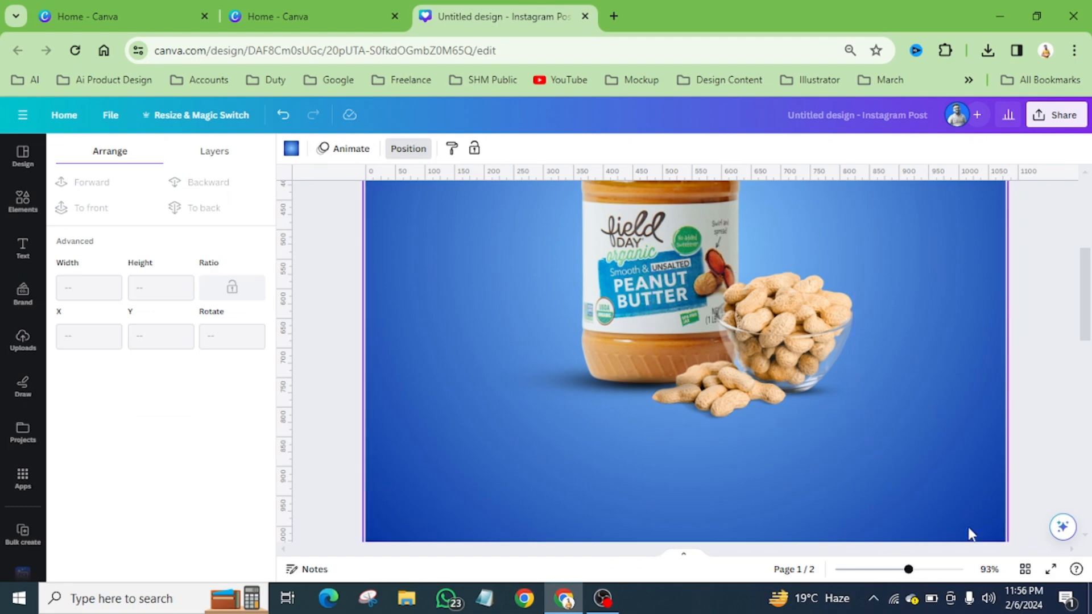
Step: Inspect the shadows under the jar and the glass bowl on page 1 in the enlarged full-screen preview
click(1050, 569)
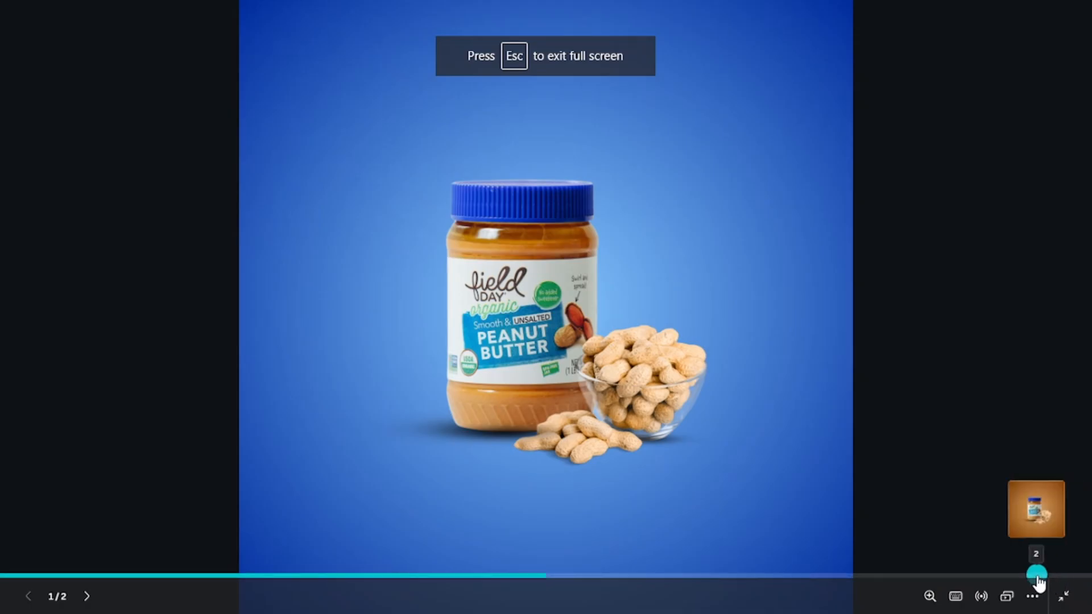
scroll(707, 471, up, 3)
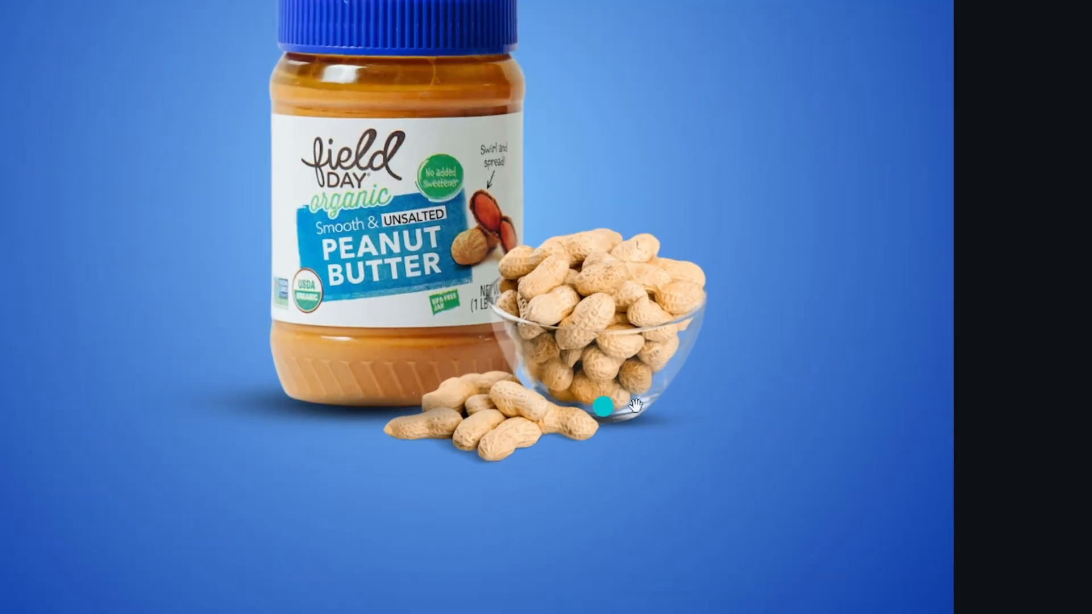
scroll(575, 403, down, 3)
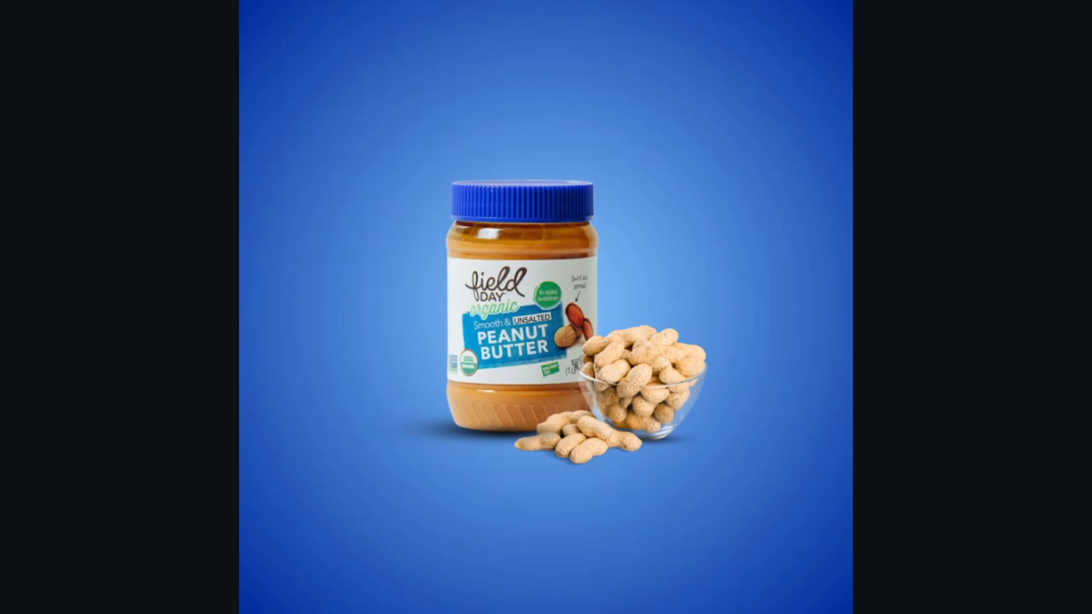
key(Escape)
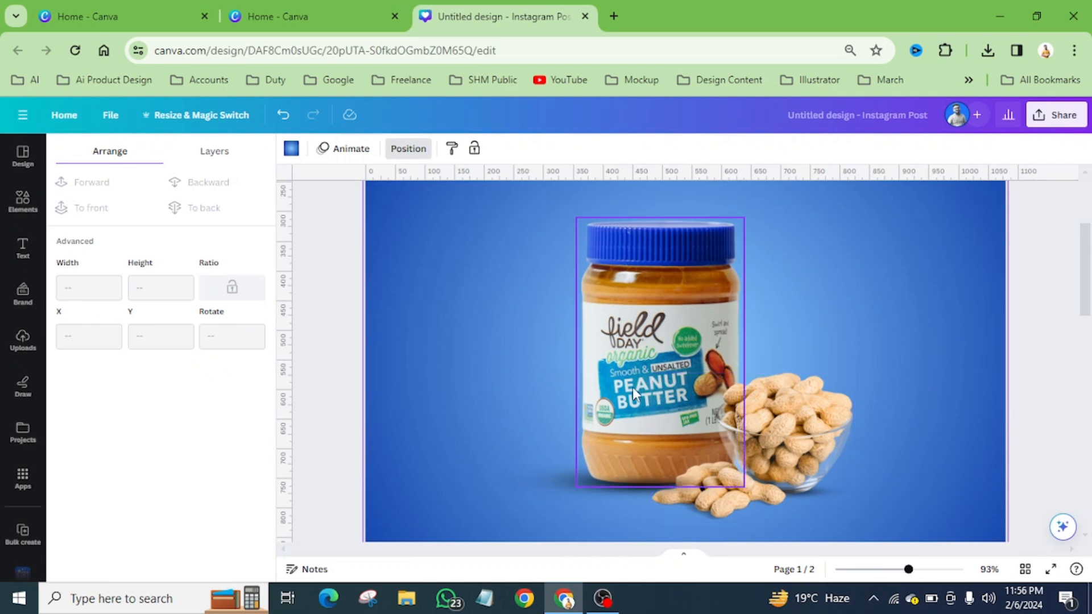
Step: Add a heading reading "Peanut" above the jar on page 1
scroll(630, 387, down, 5)
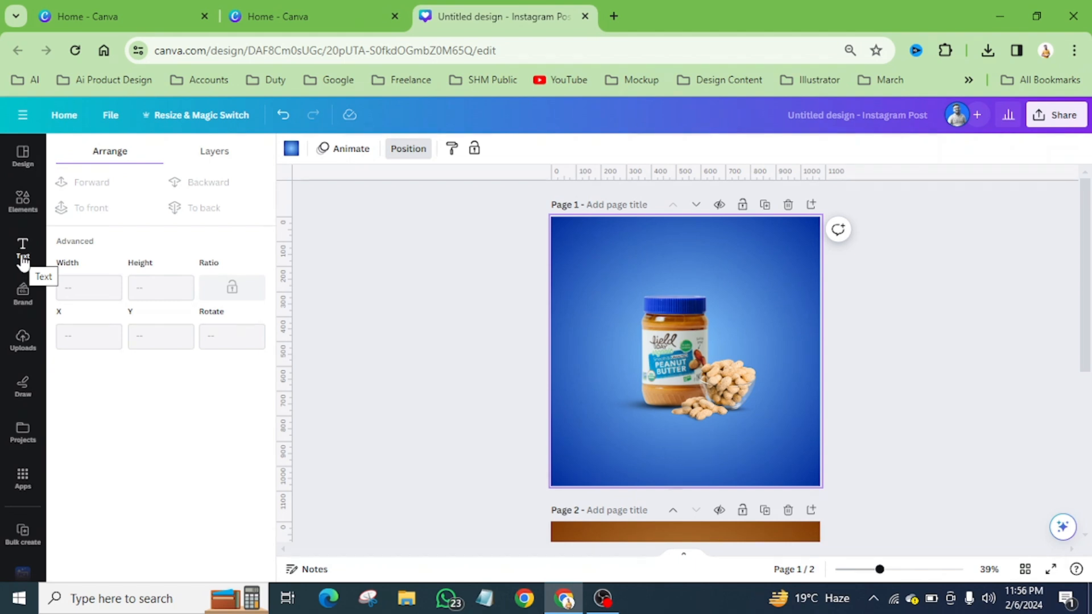
click(23, 261)
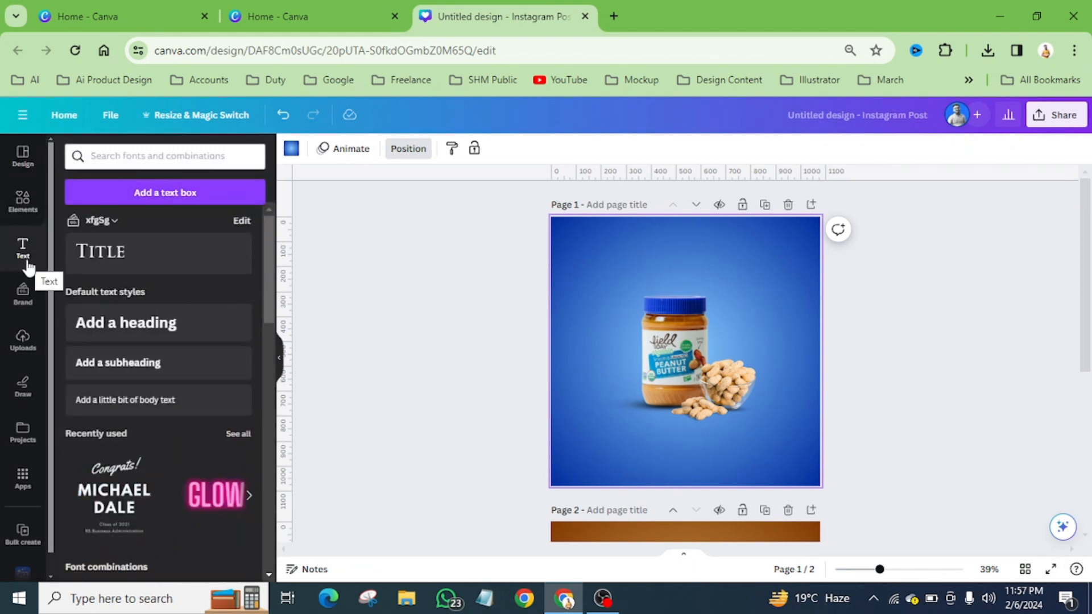
click(124, 321)
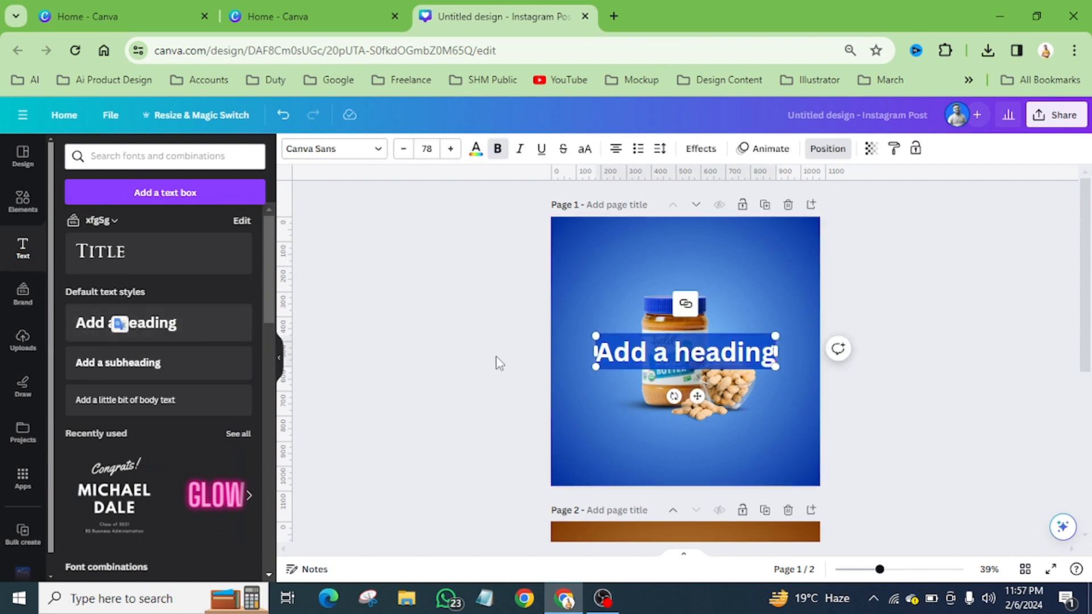
drag(697, 396, 705, 310)
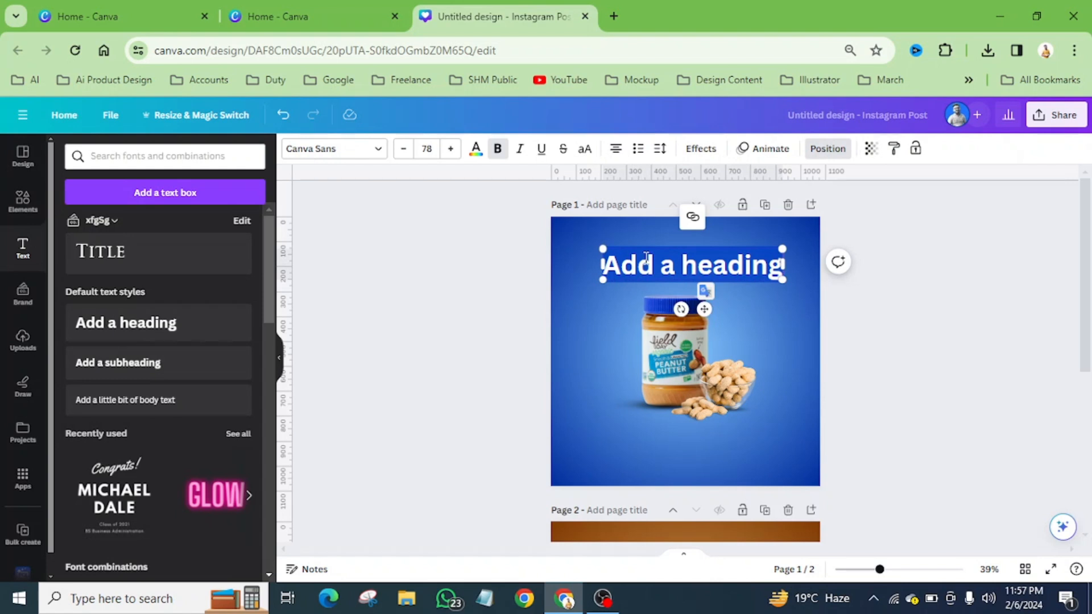
text(Penut)
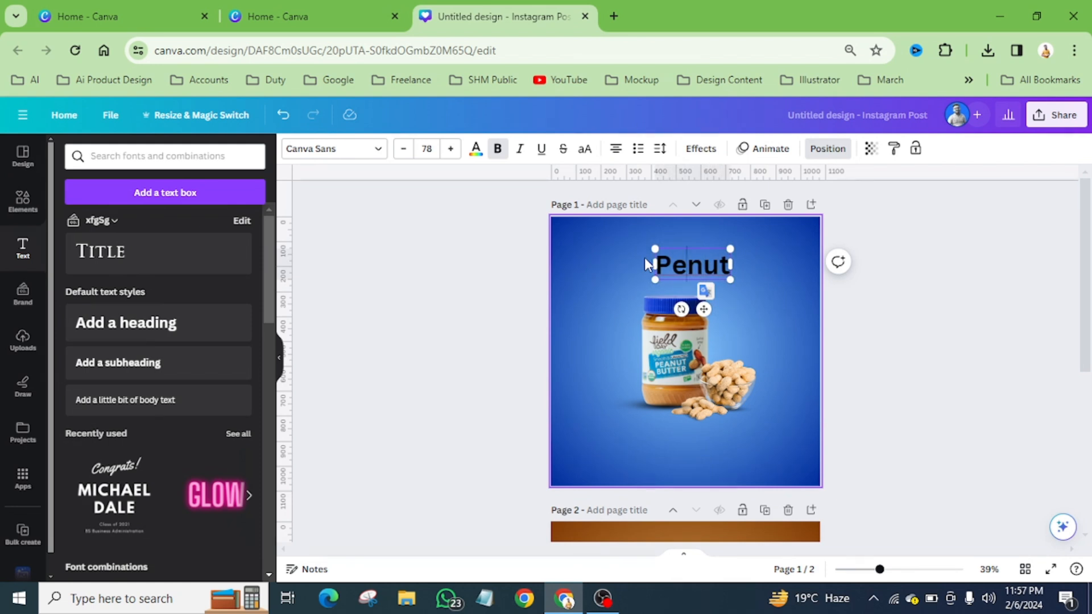
text(a)
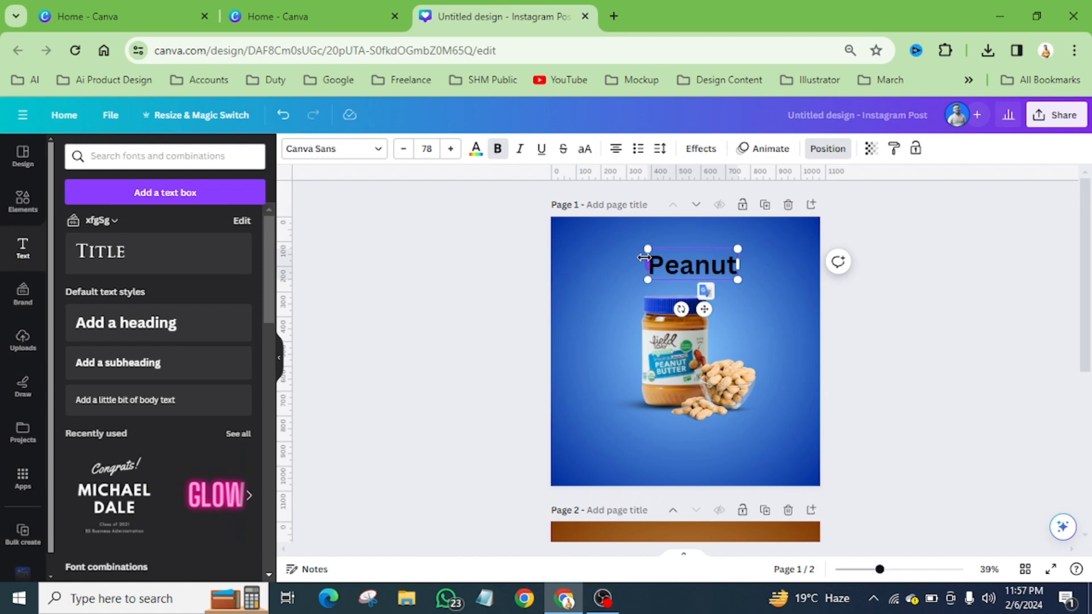
click(589, 245)
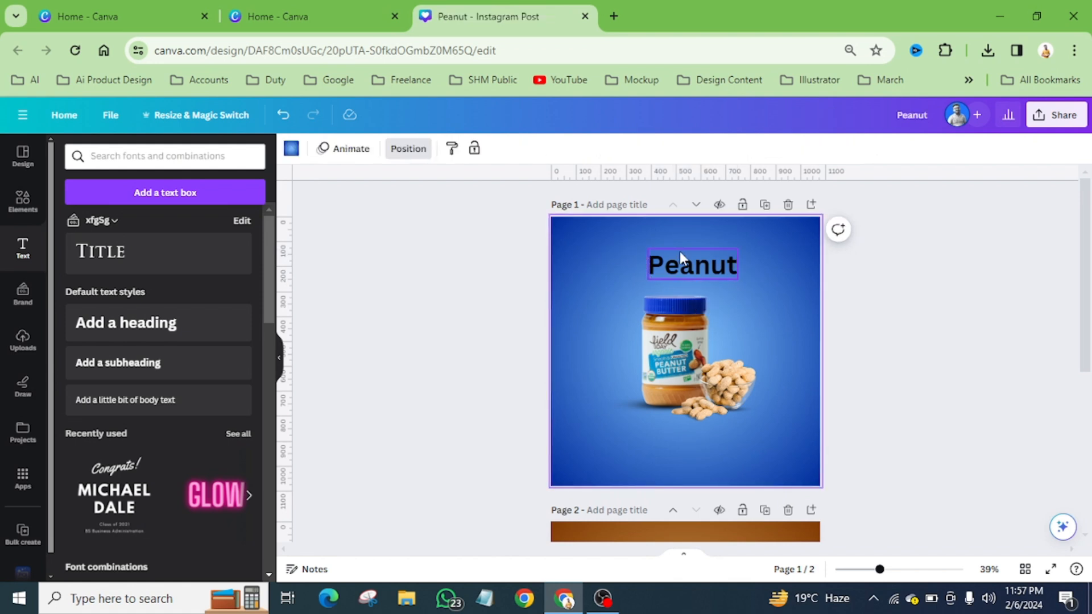
Step: Duplicate the "Peanut" heading toward the page's upper-left corner and change the copy's text to "Butter"
click(681, 258)
drag(682, 259, 615, 240)
double_click(618, 242)
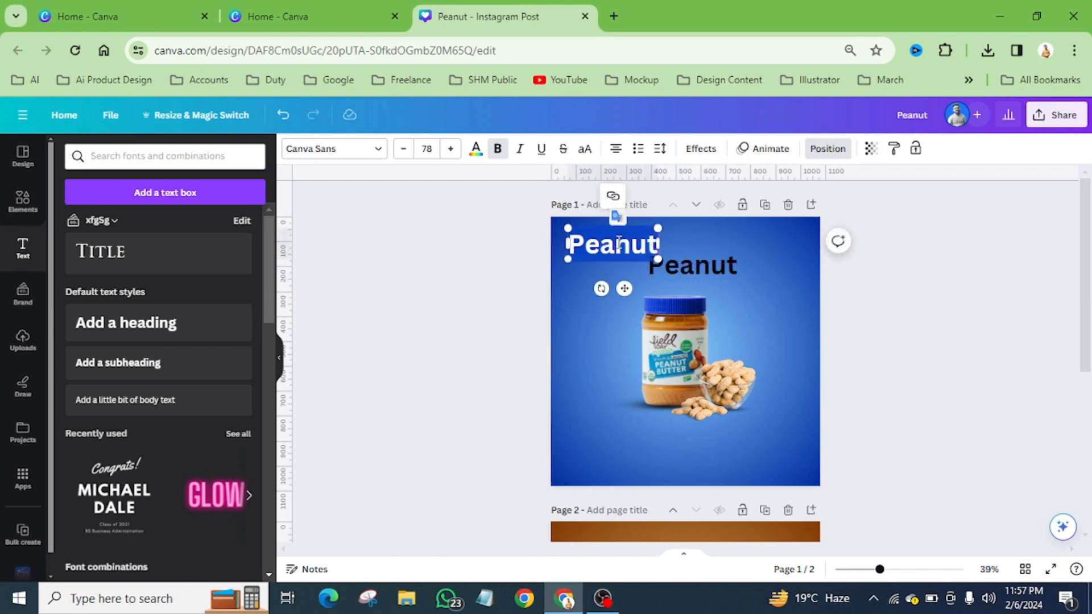
text(Butter)
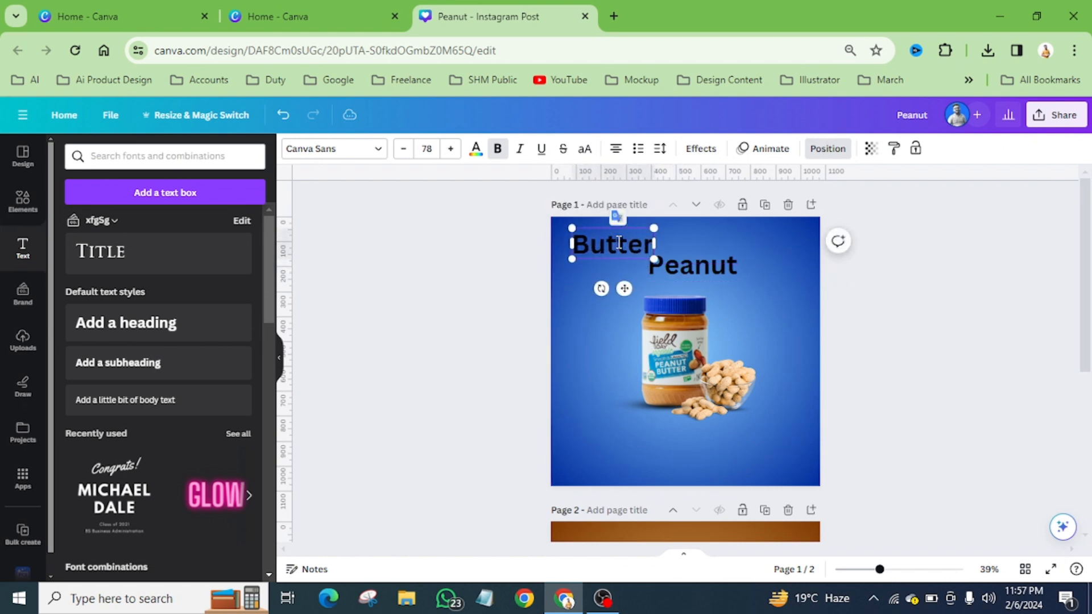
click(765, 245)
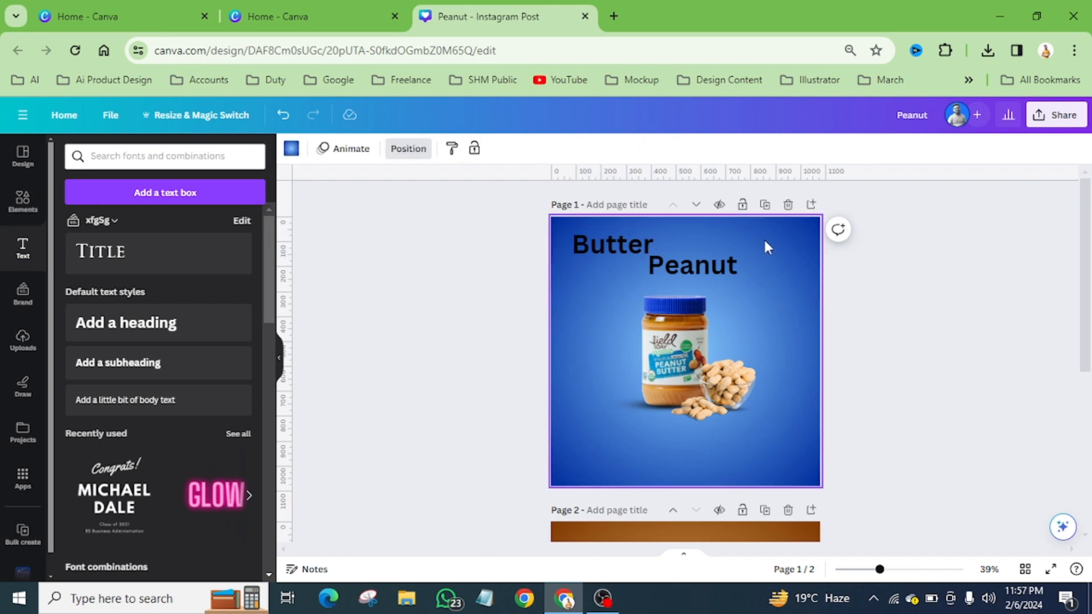
Step: Align the "Butter" and "Peanut" headings in one row above the jar, with "Butter" to the left of "Peanut"
scroll(764, 238, up, 3)
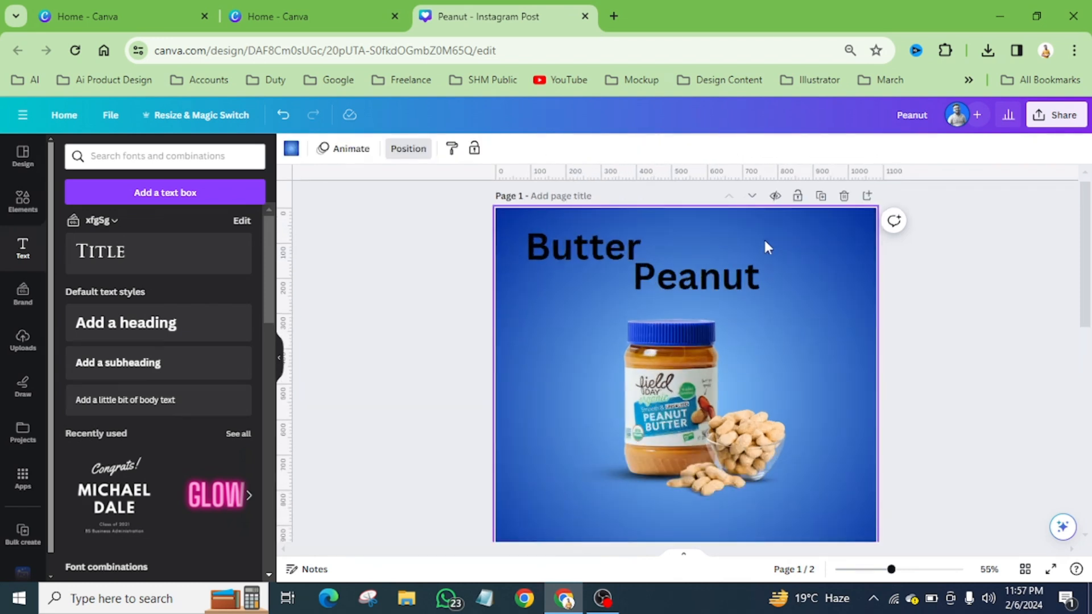
drag(743, 279, 816, 250)
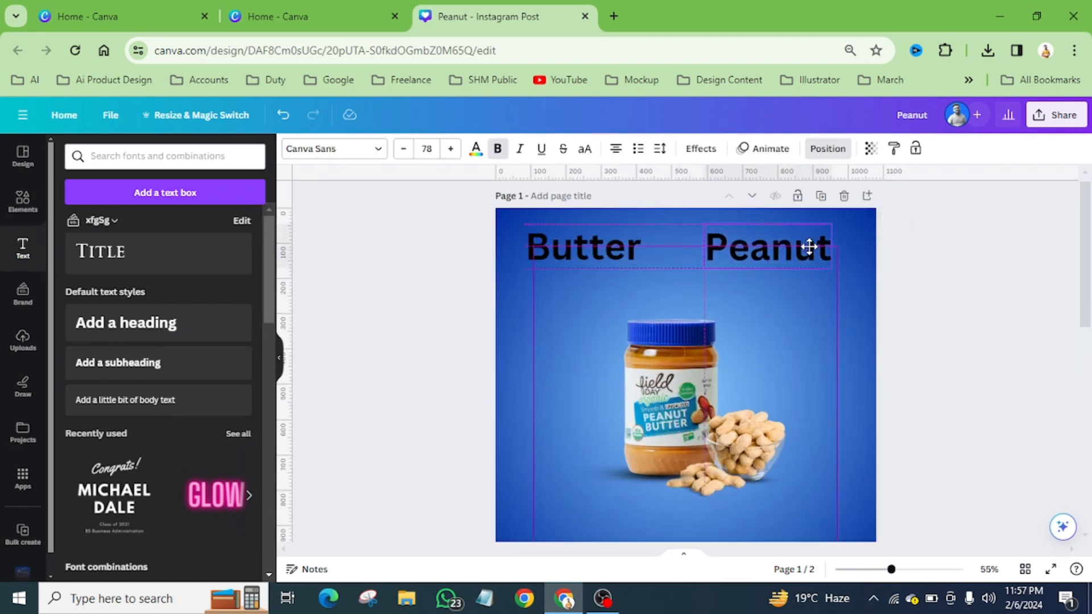
click(630, 249)
mouse_move(630, 243)
mouse_down()
mouse_move(659, 243)
mouse_move(643, 250)
mouse_up()
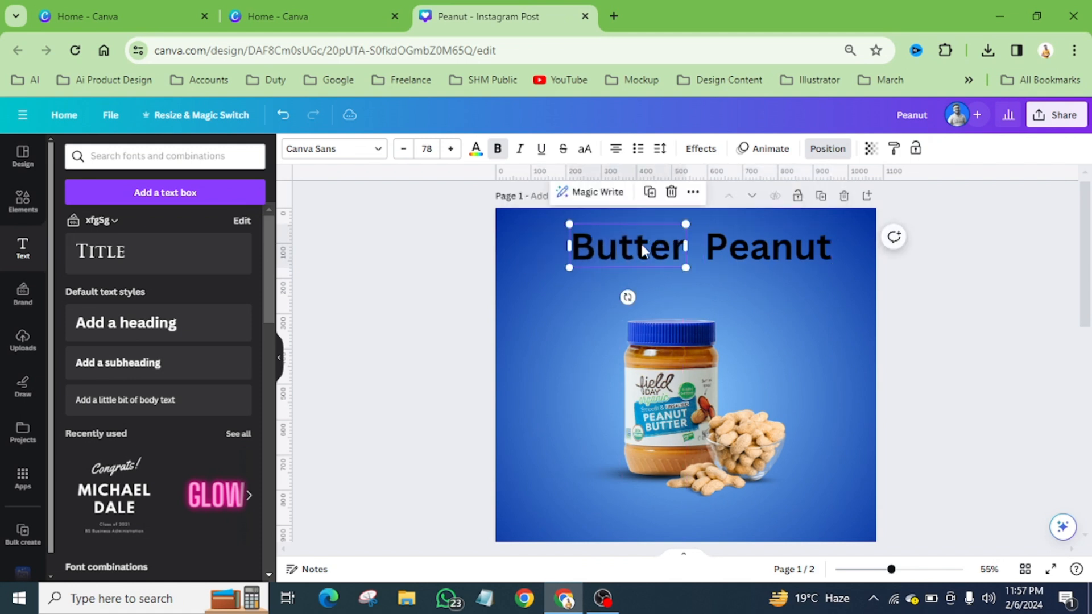
click(532, 301)
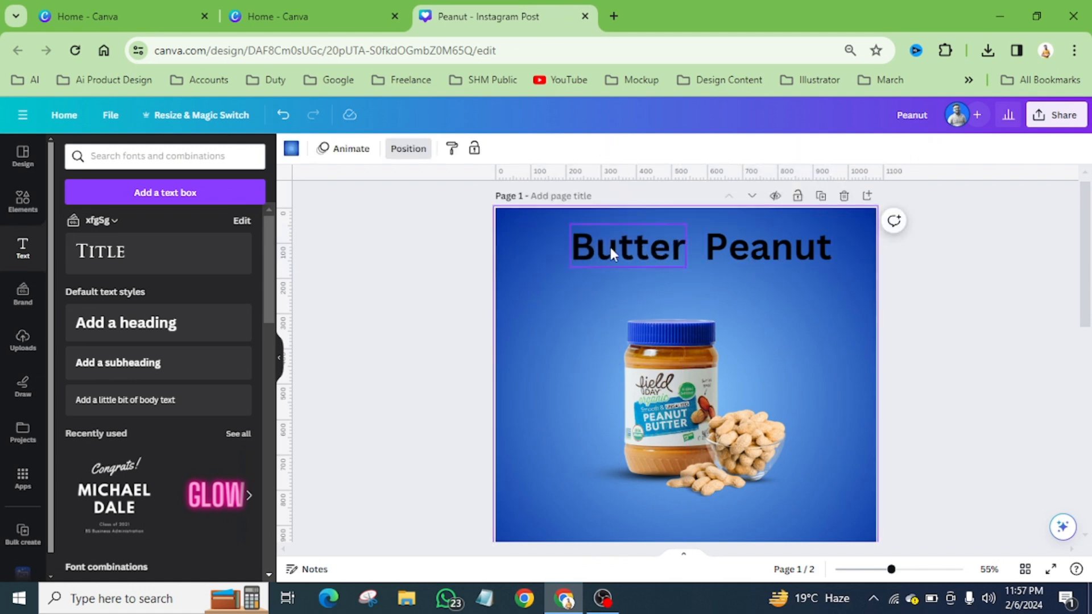
Step: Set the font of both the "Butter" and "Peanut" headings to Helvetica World Bold
click(627, 252)
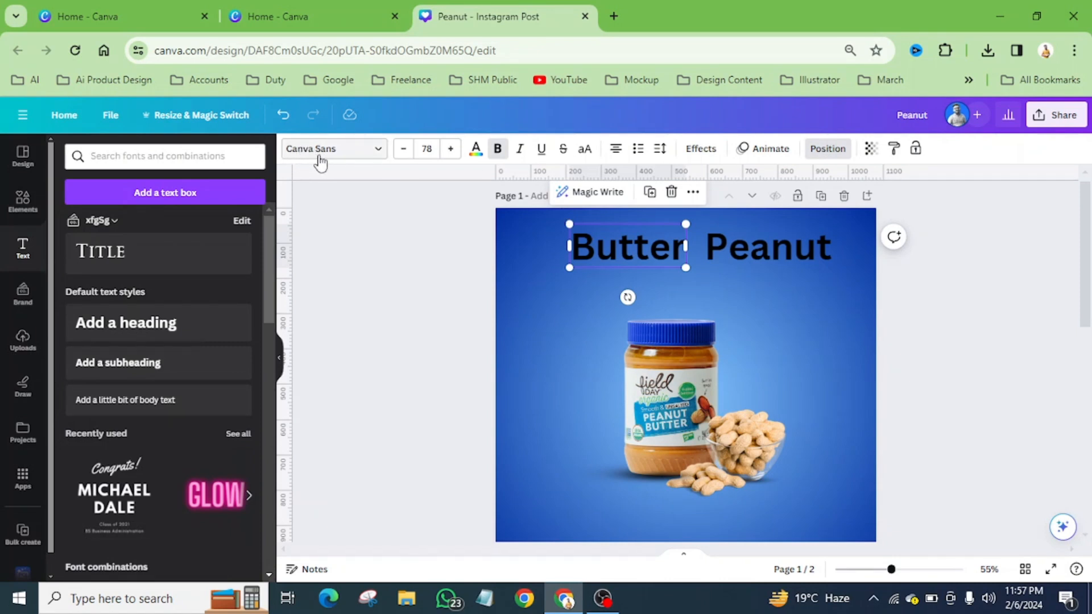
click(342, 151)
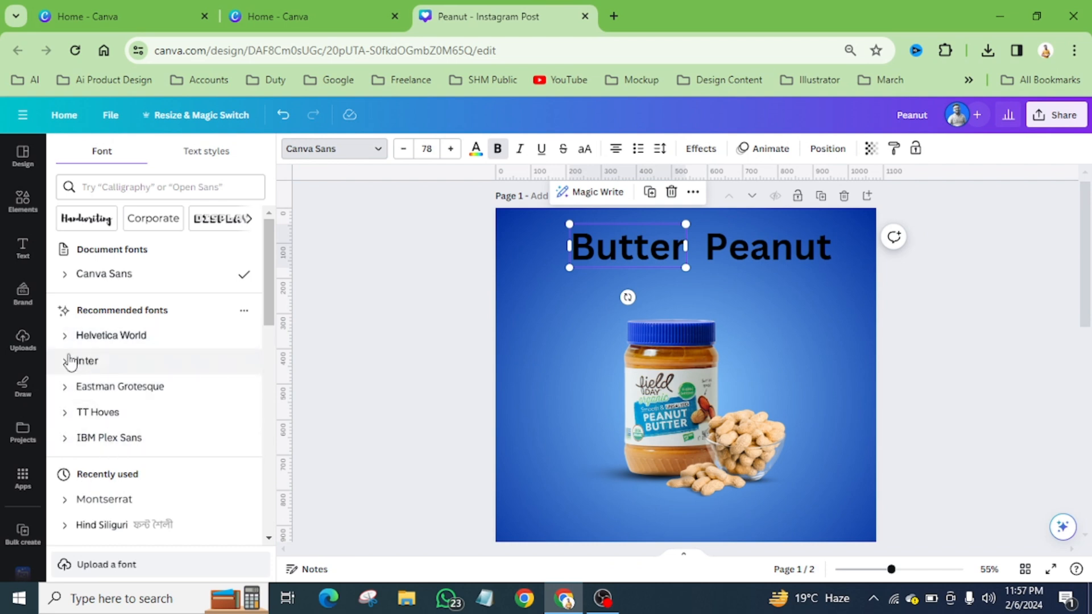
click(66, 337)
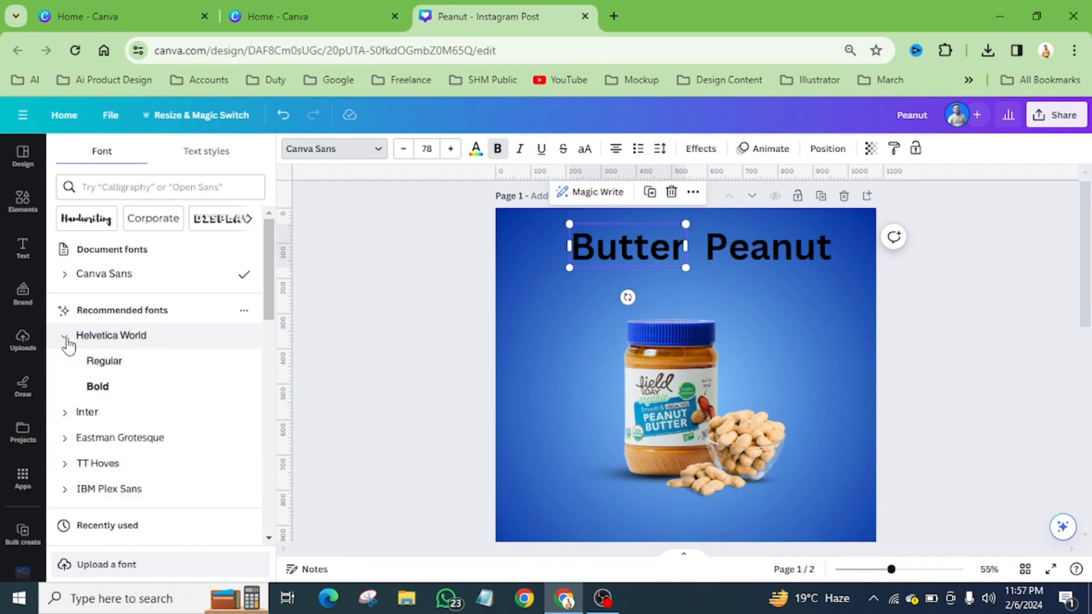
click(111, 398)
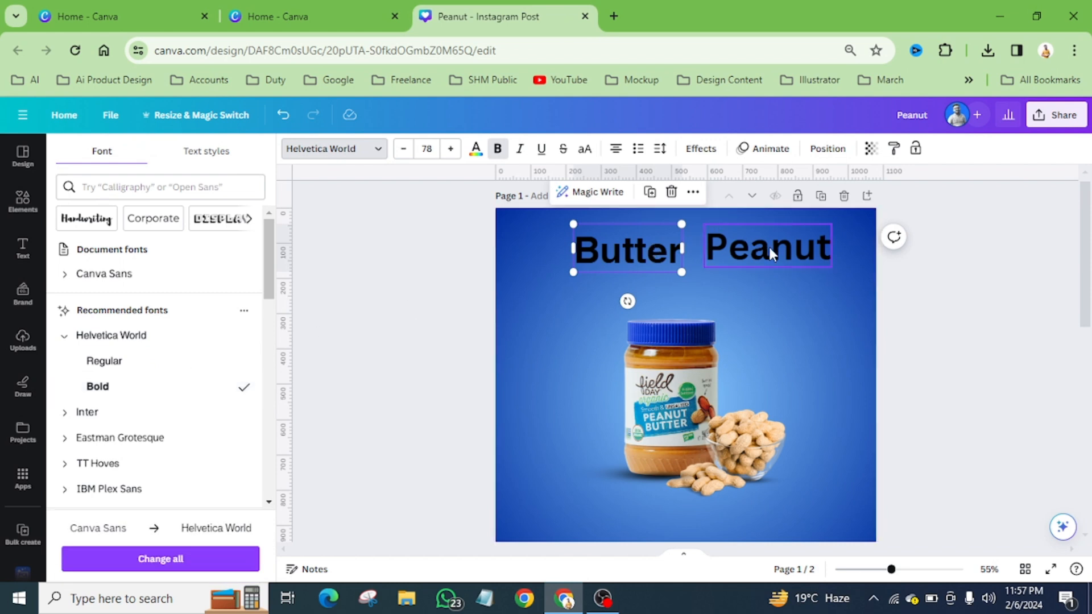
click(769, 247)
click(103, 391)
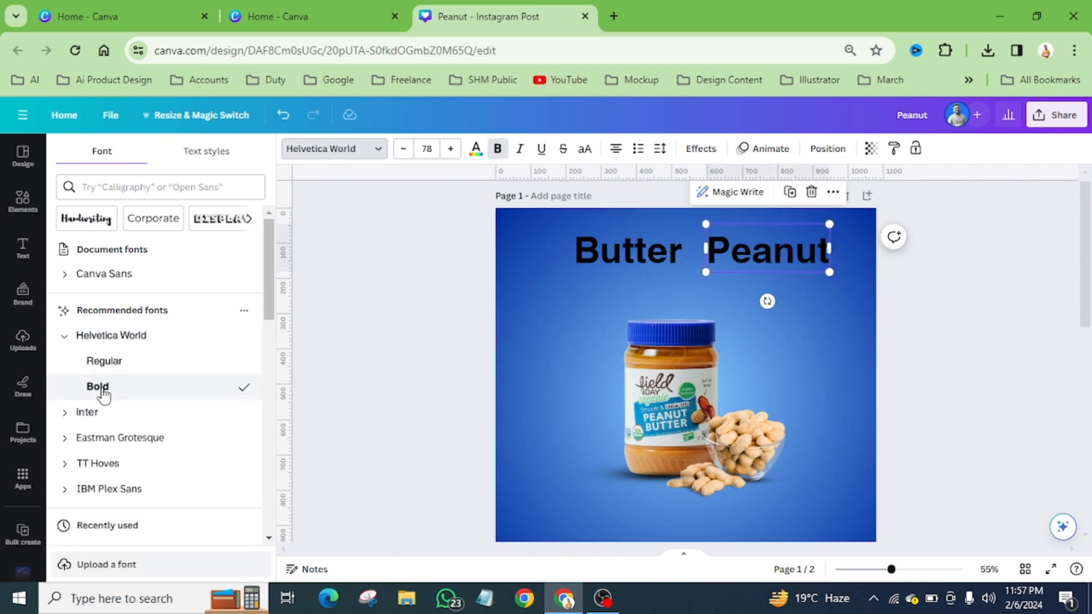
click(569, 300)
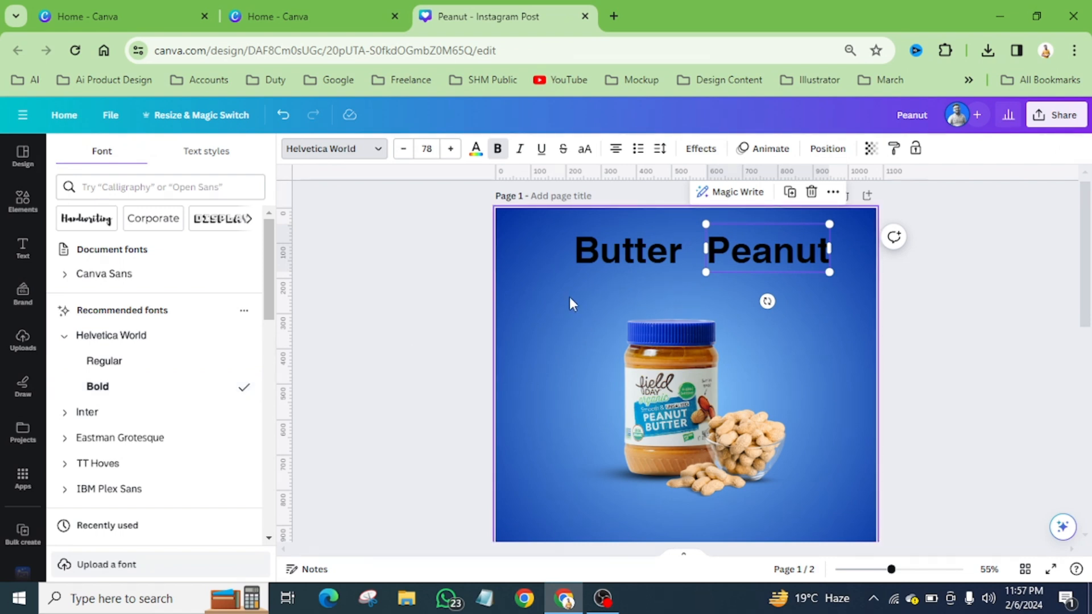
Step: Move the "Butter" and "Peanut" headings down closer to the jar, side by side with a narrow gap between them
drag(611, 252, 605, 283)
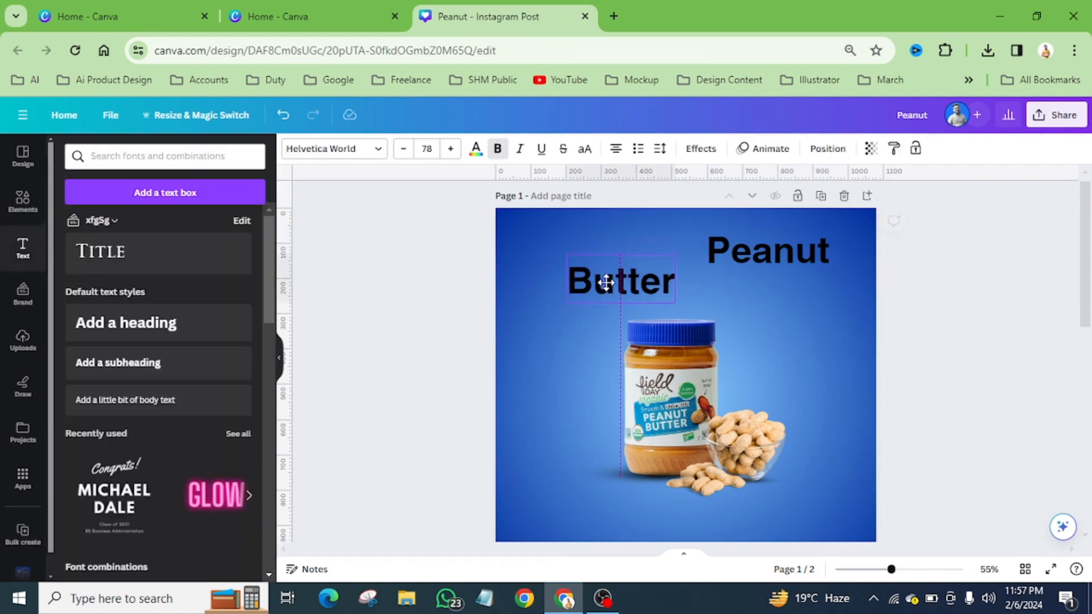
drag(715, 255, 723, 277)
click(823, 345)
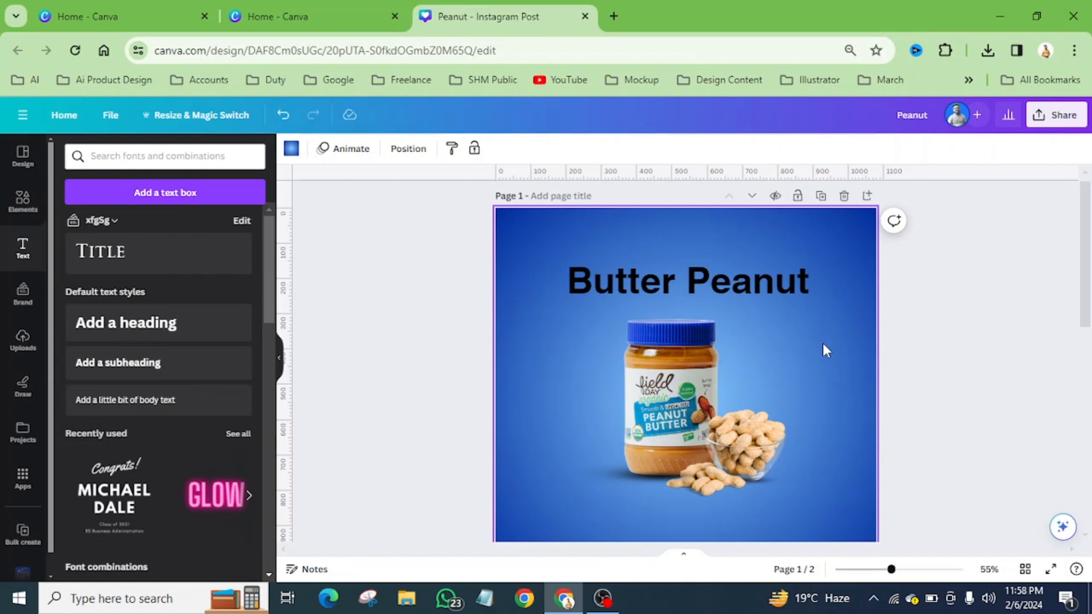
Step: Set the text color of both the "Butter" and "Peanut" headings to white (#FFFFFF) and preview the design full screen
click(641, 285)
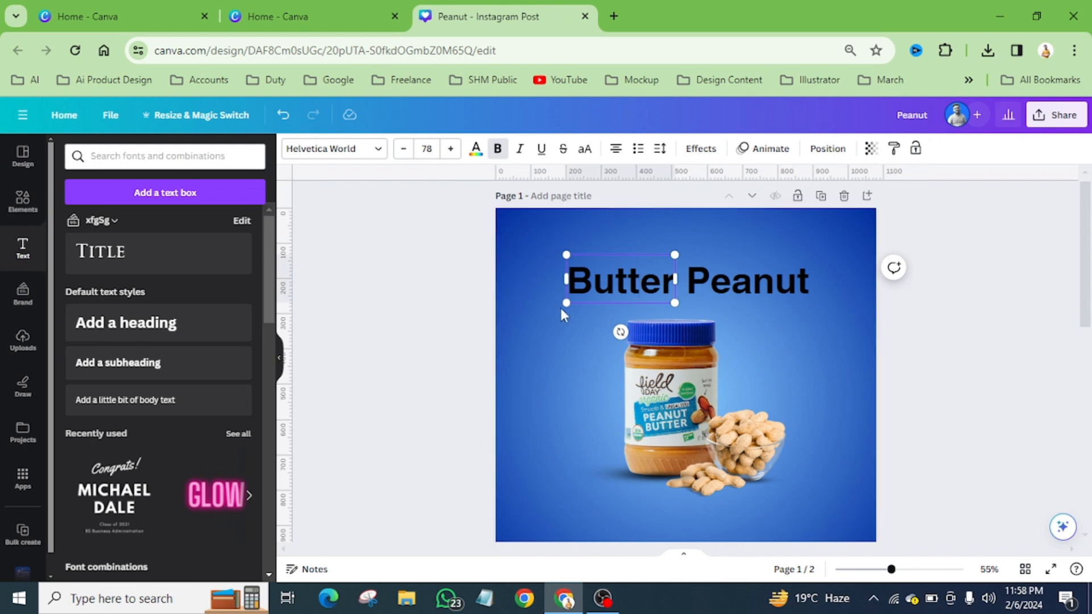
click(551, 349)
click(630, 294)
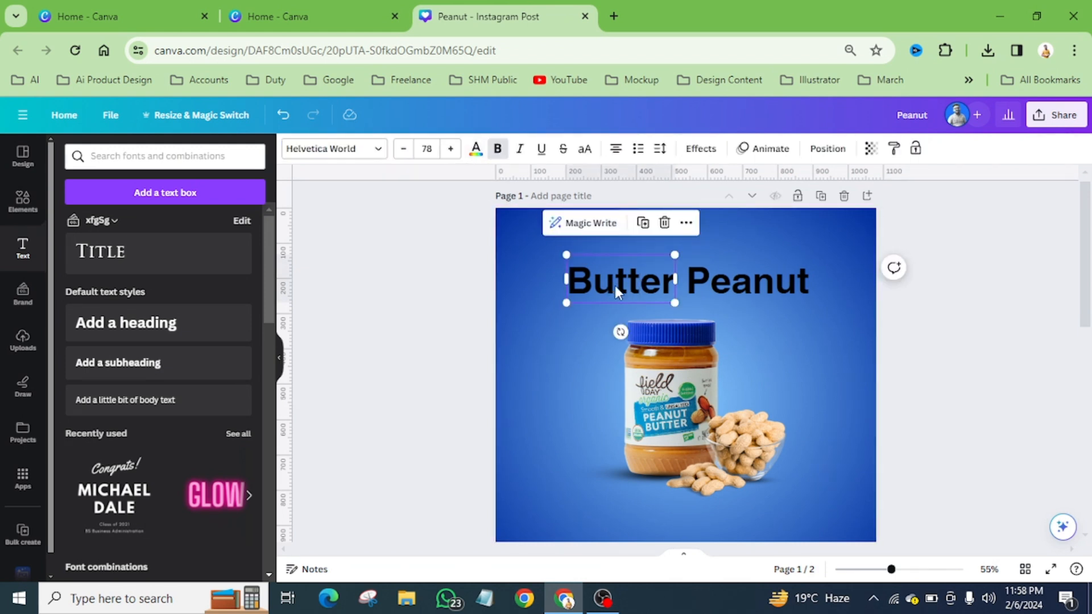
click(476, 151)
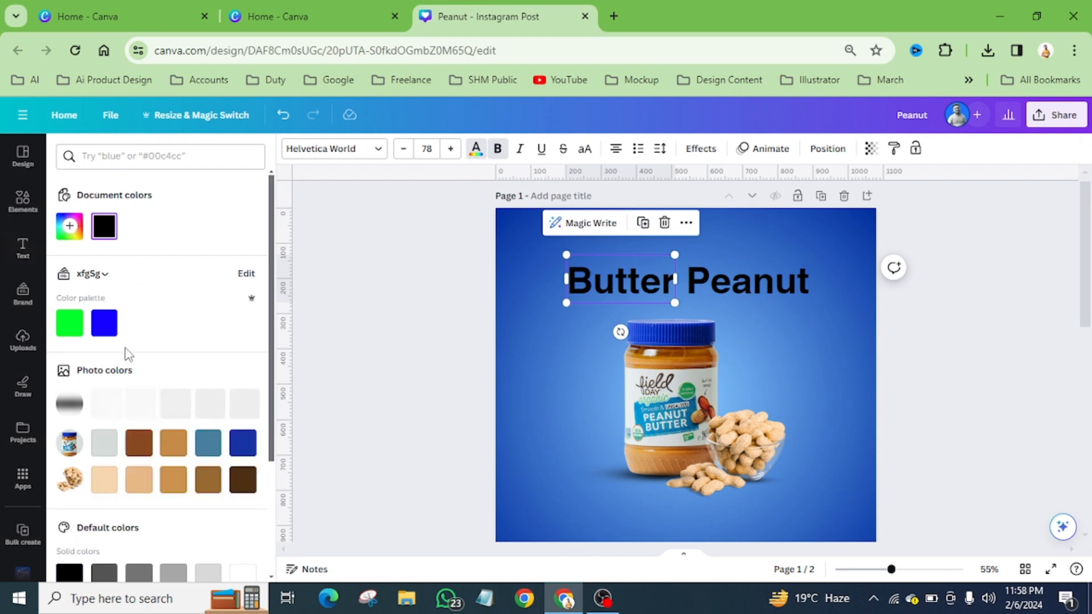
click(69, 226)
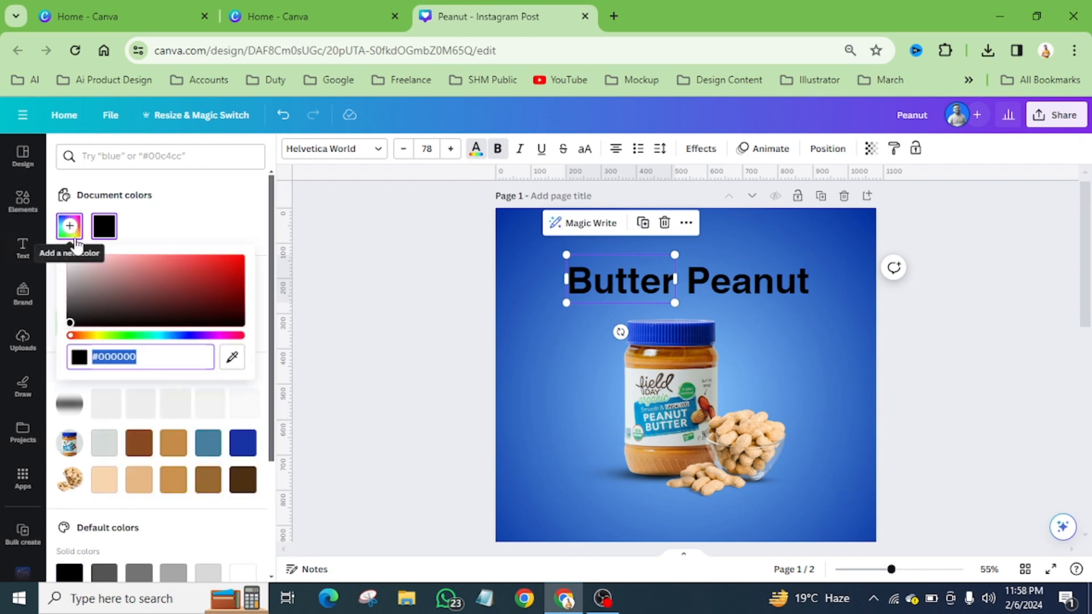
drag(89, 280, 67, 256)
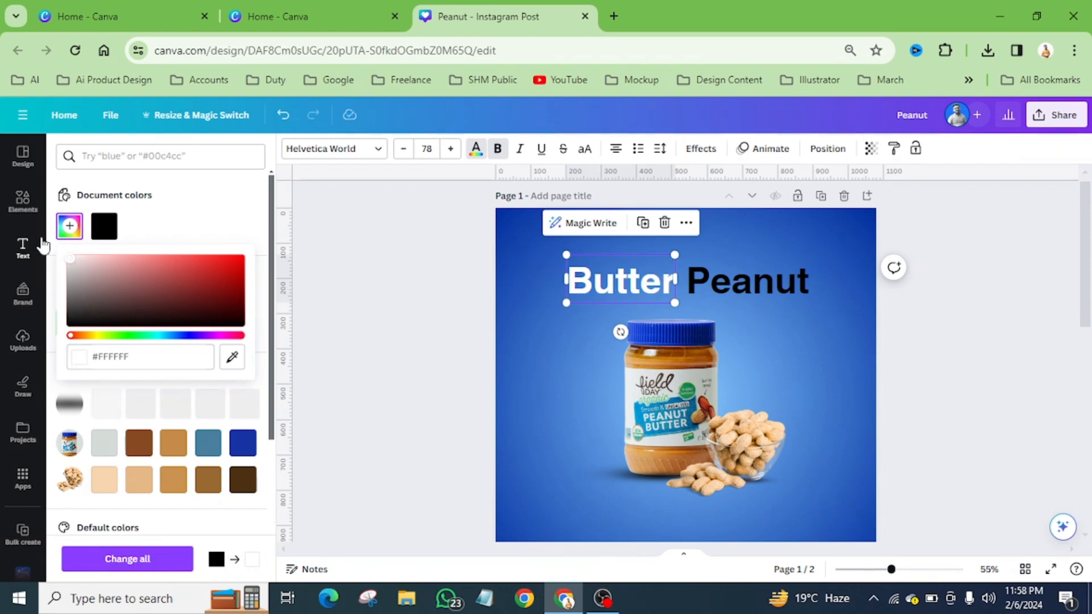
click(756, 275)
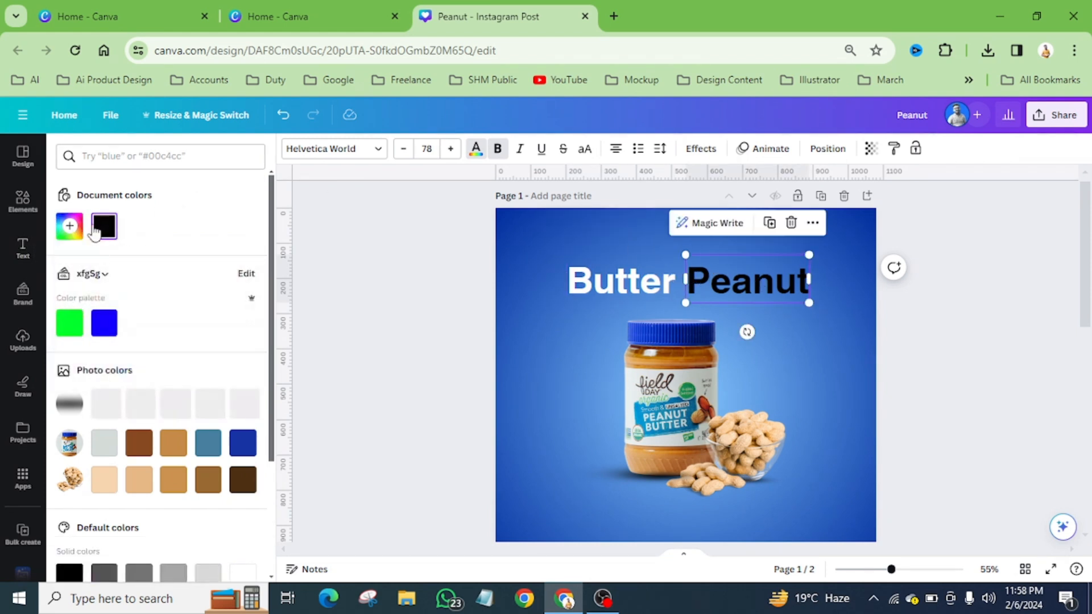
click(78, 232)
click(67, 258)
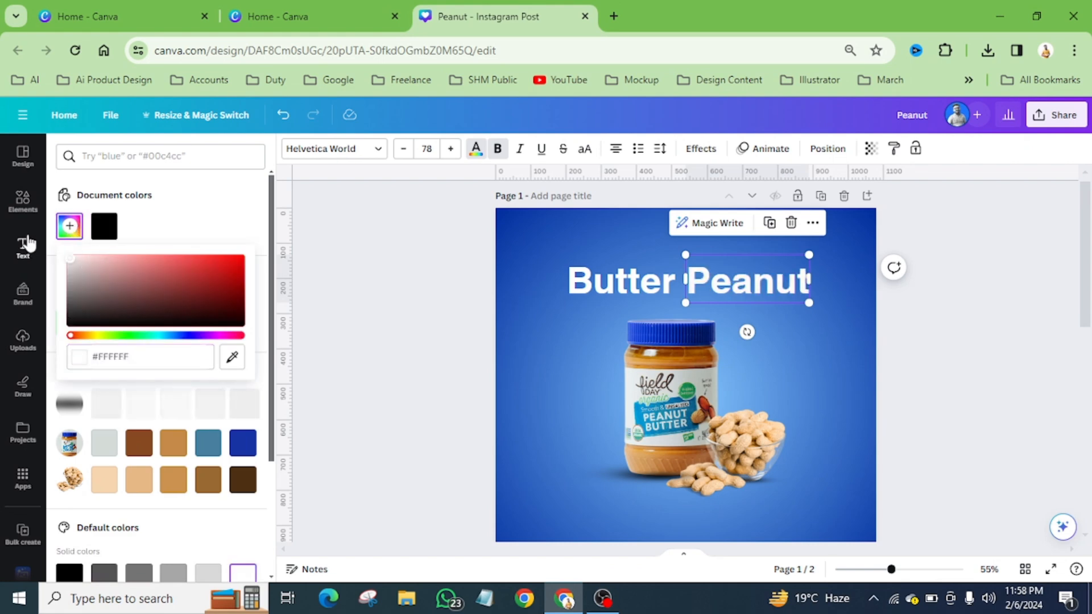
click(533, 248)
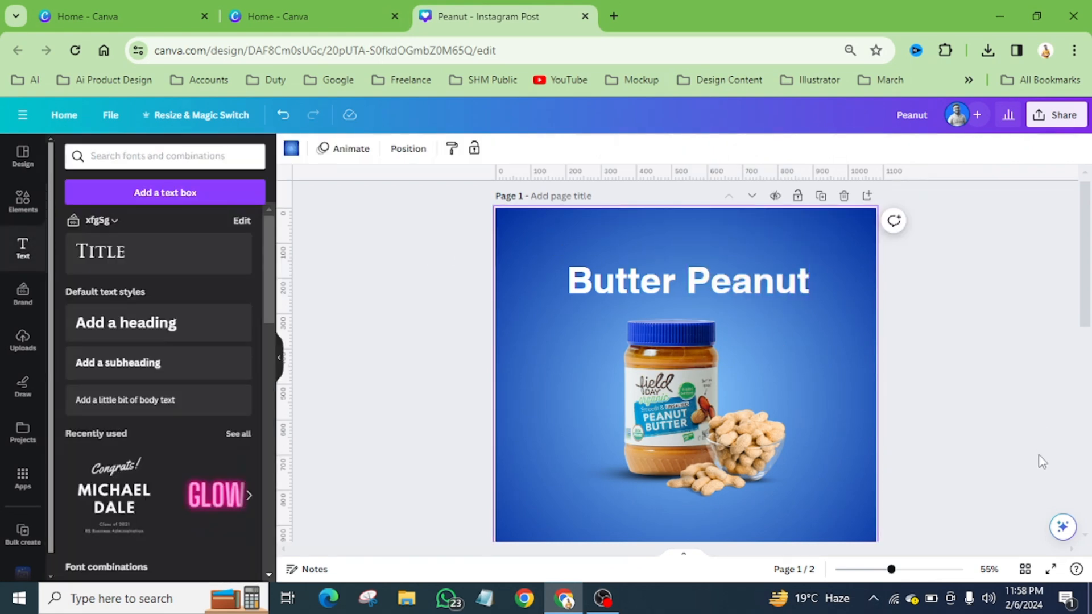
click(1051, 570)
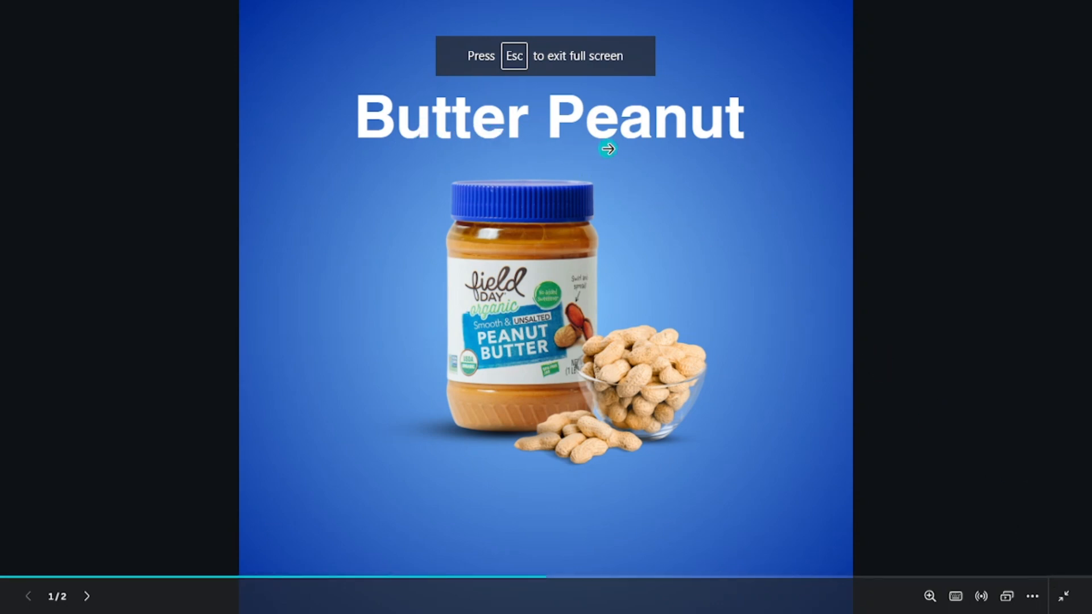
key(Escape)
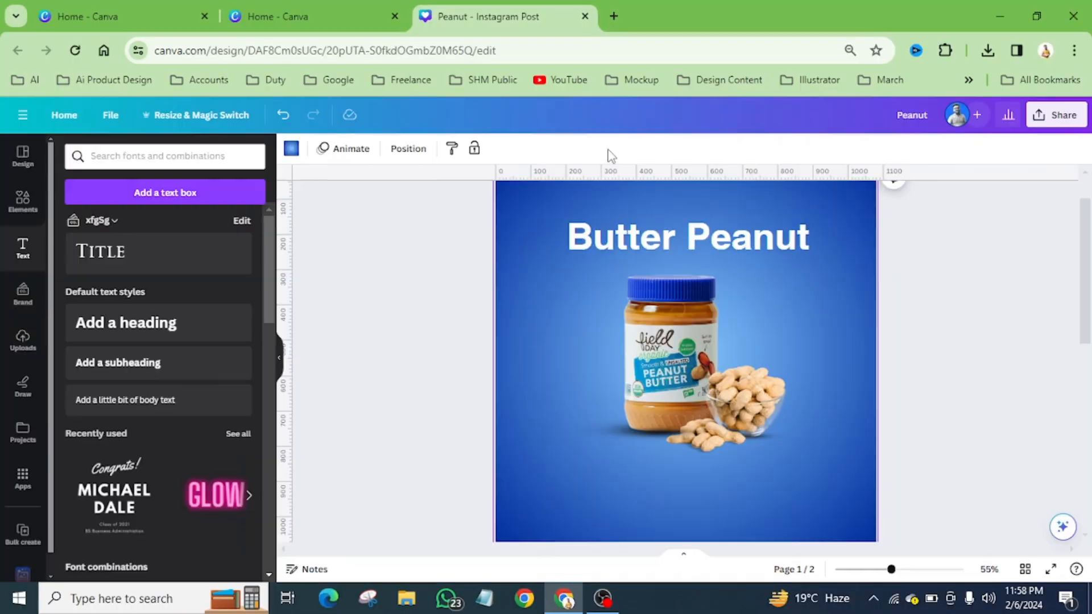
Step: Set the "Butter" heading's font to Helvetica Now Display Black and copy its style to the "Peanut" heading
click(639, 246)
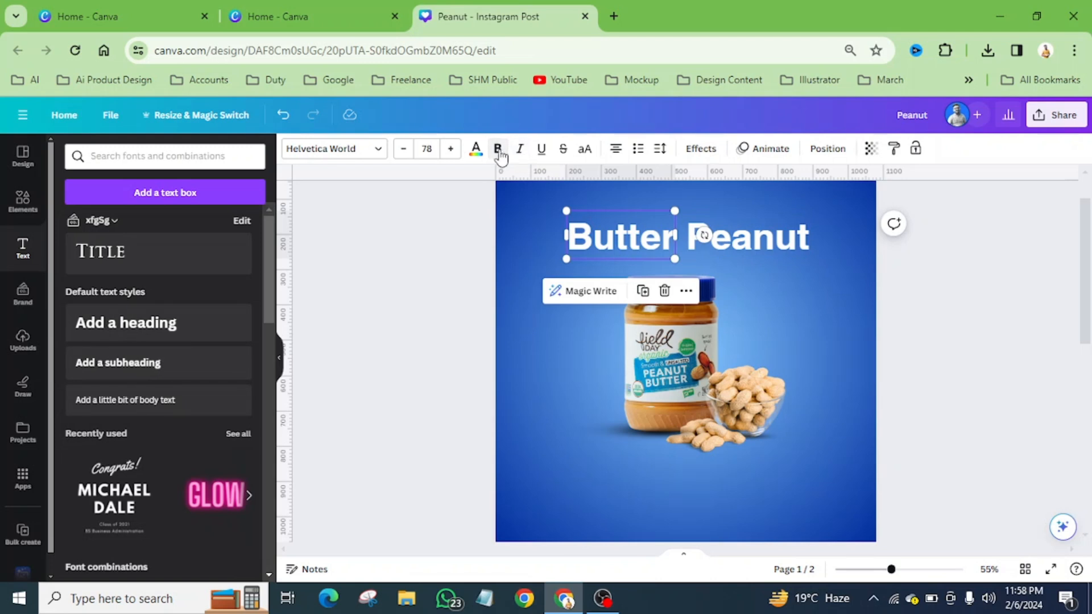
click(378, 156)
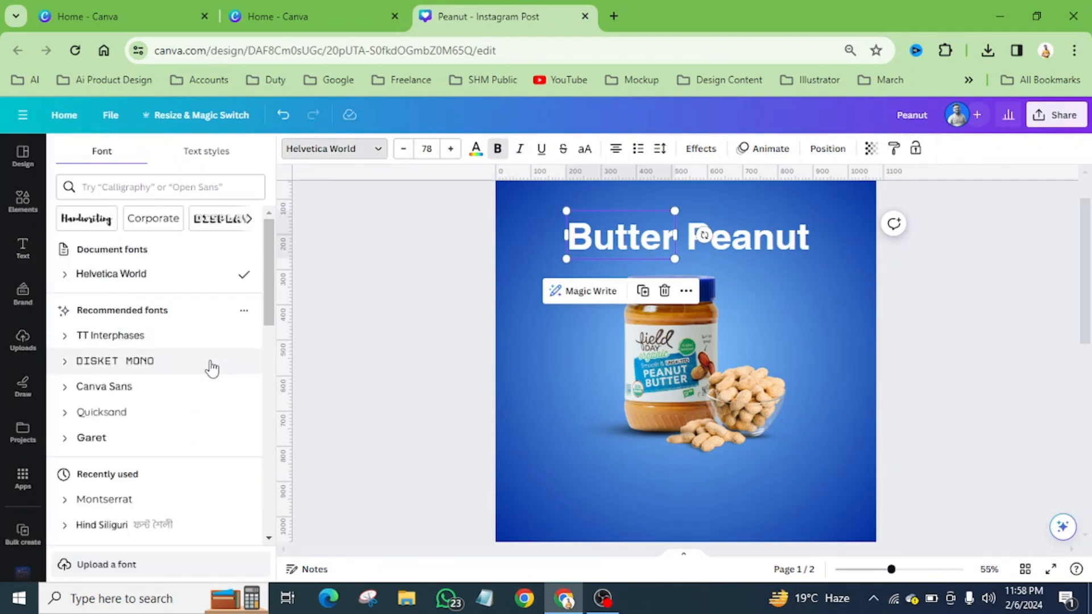
scroll(209, 367, down, 3)
scroll(210, 368, up, 5)
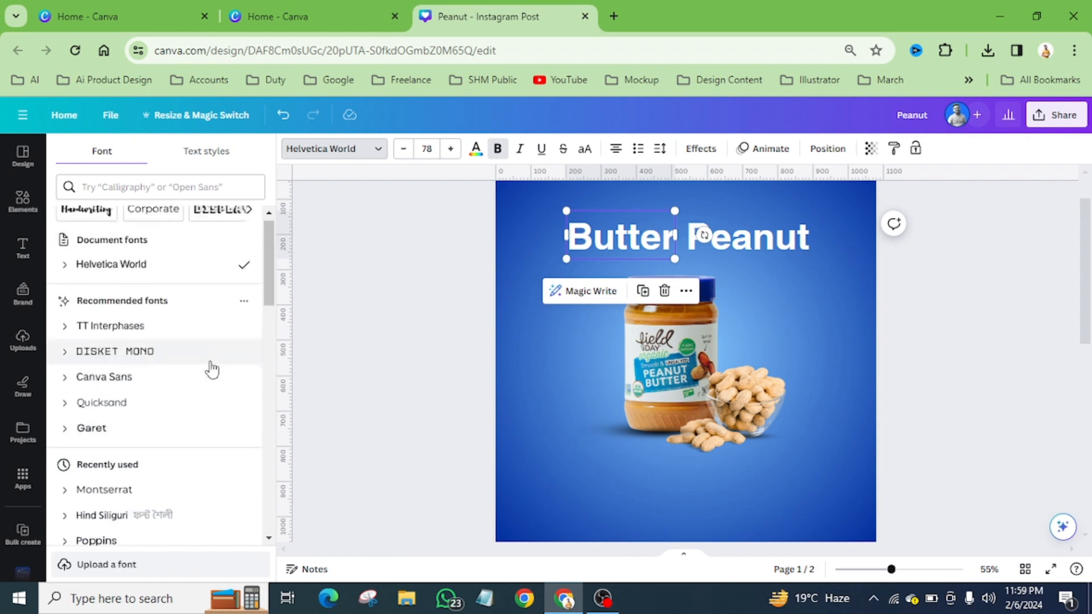
click(120, 188)
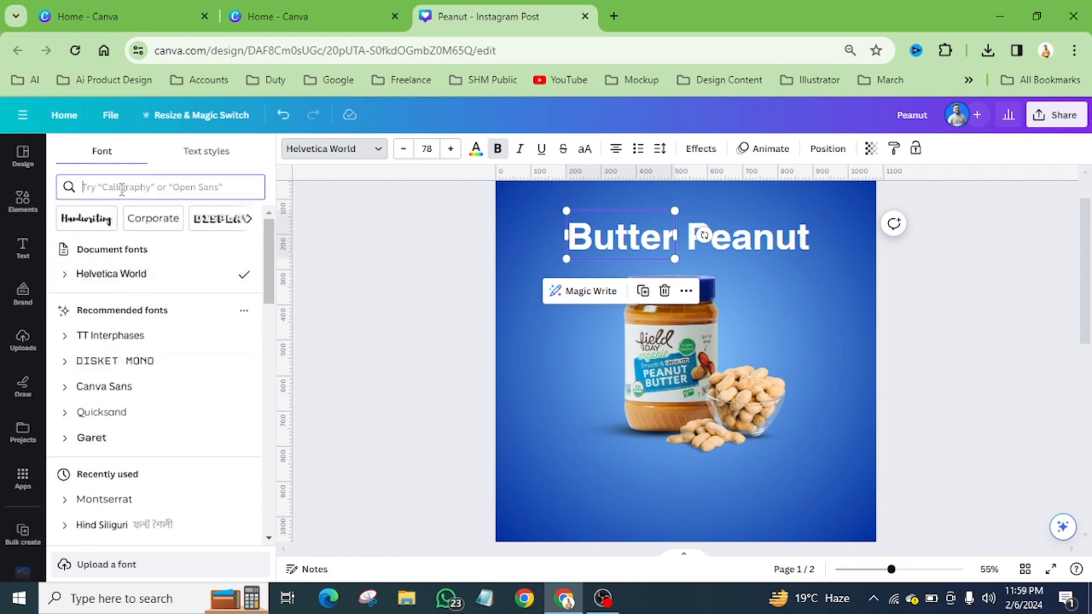
text(hel)
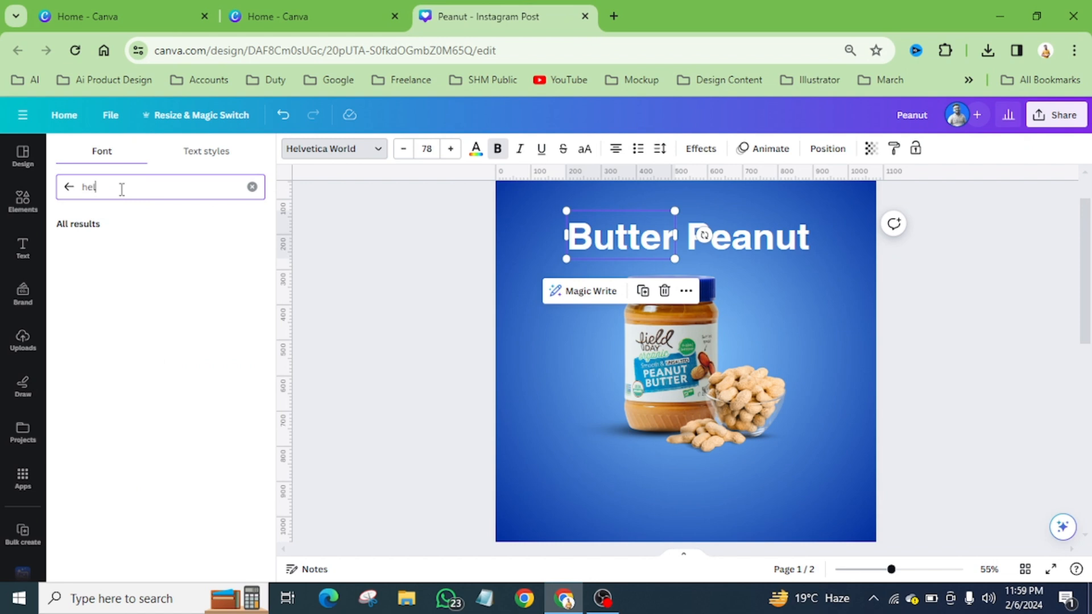
text(vetica)
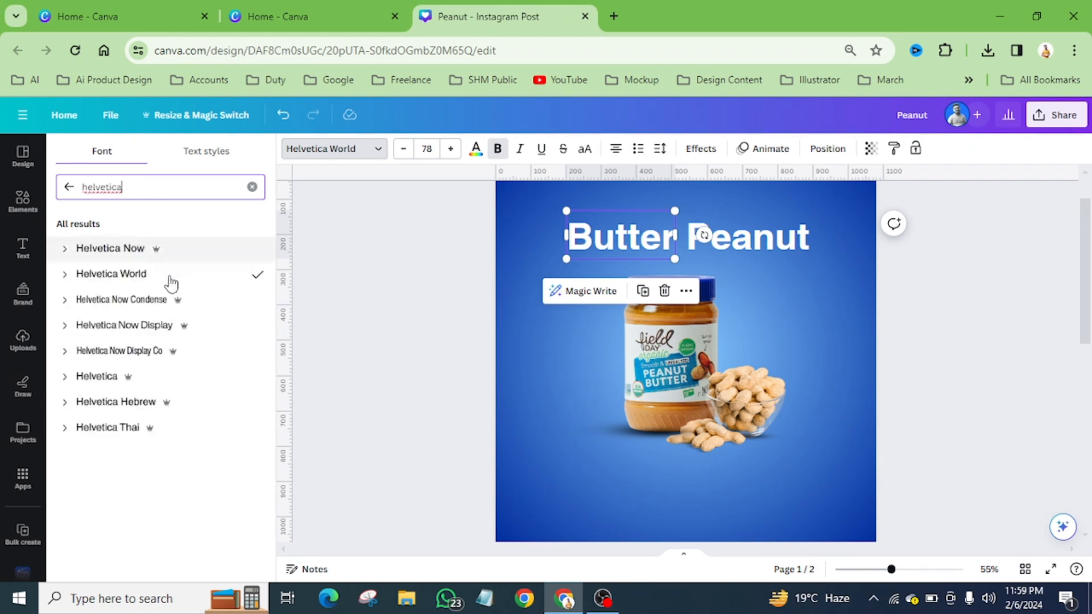
click(65, 327)
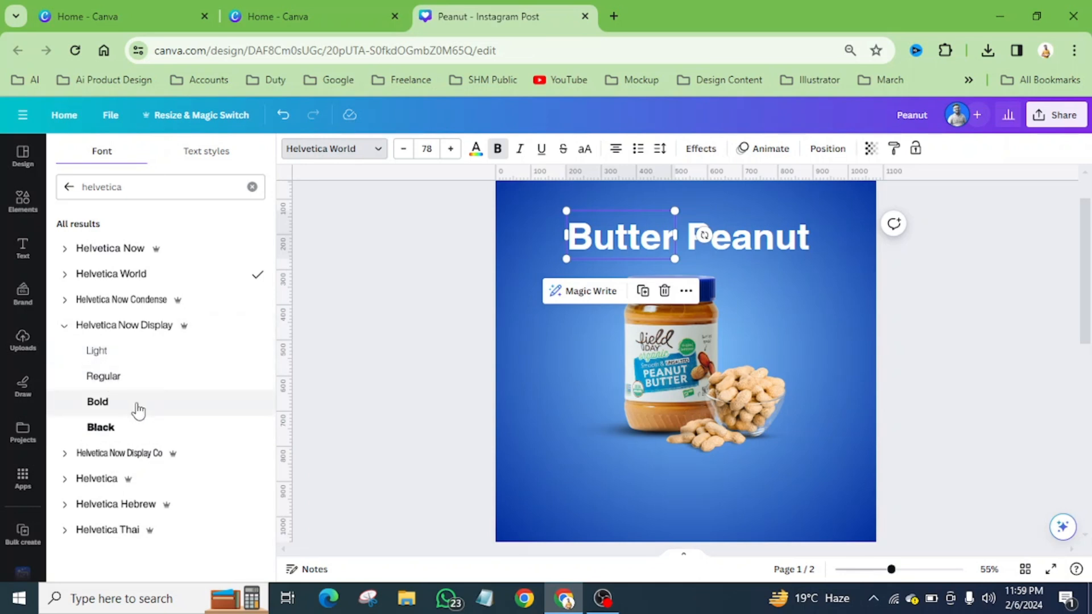
click(114, 434)
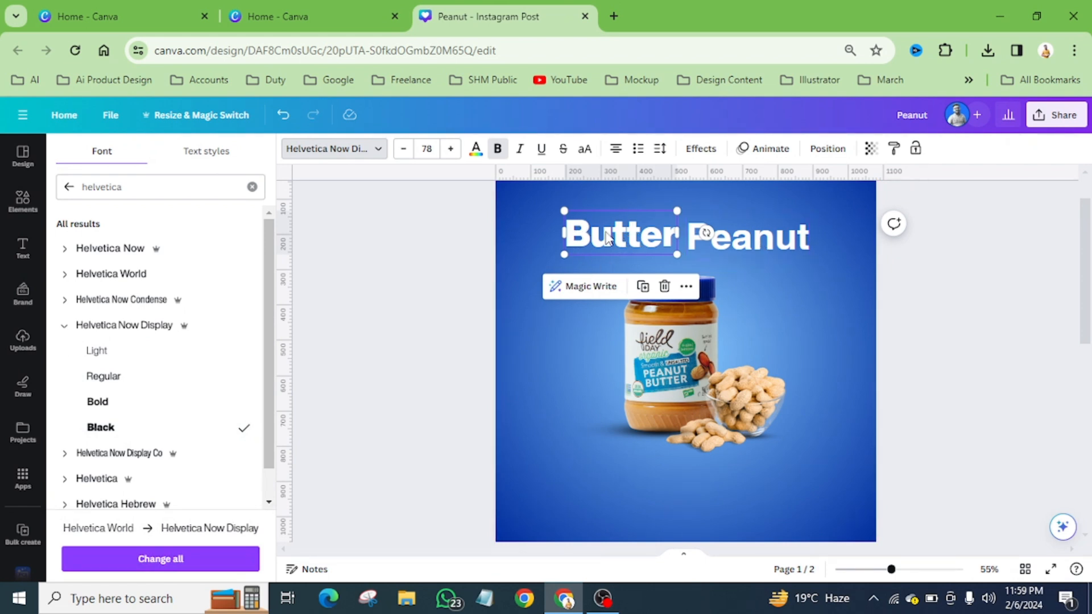
click(895, 149)
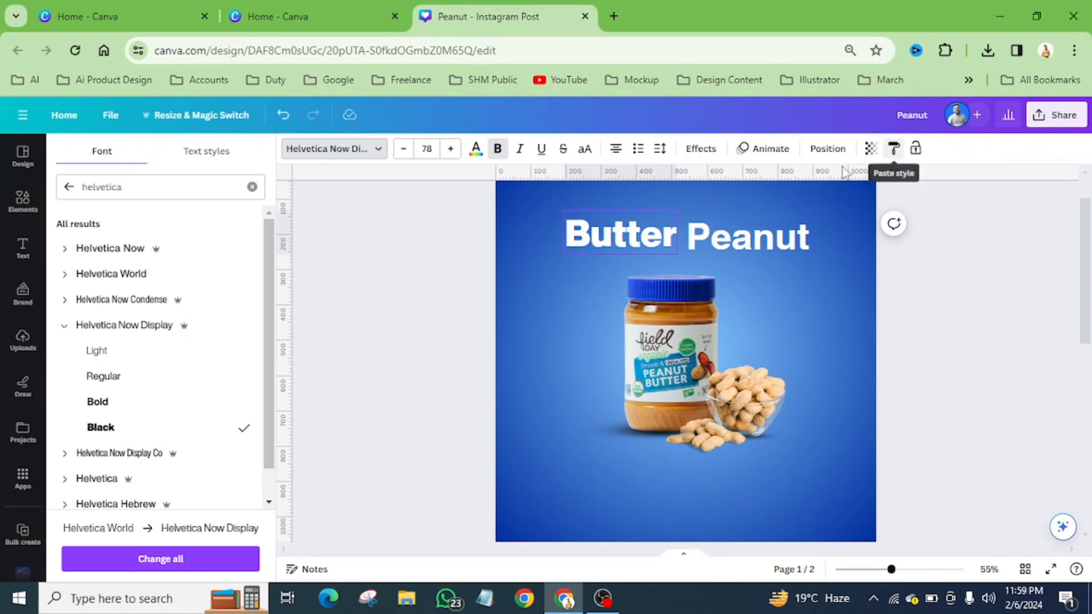
click(749, 246)
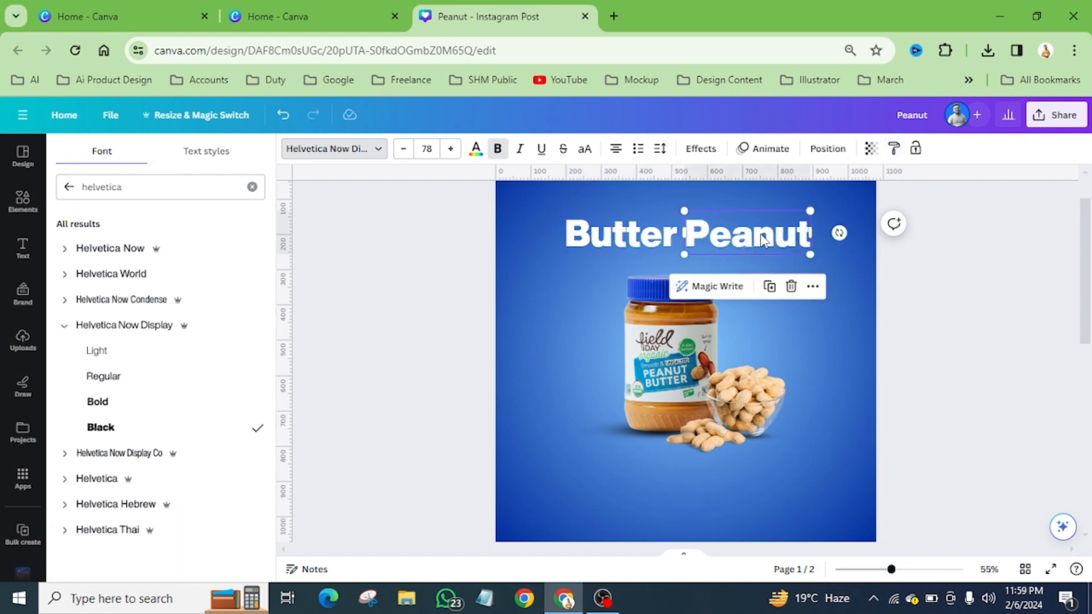
Step: Change both the "Peanut" and "Butter" headings to uppercase
click(585, 150)
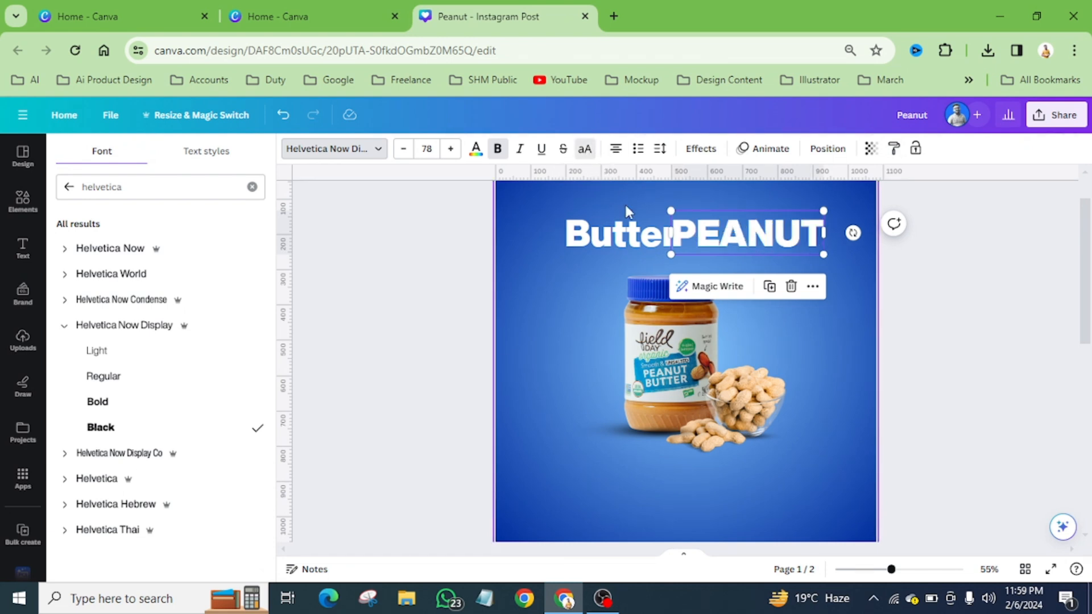
click(640, 237)
click(585, 150)
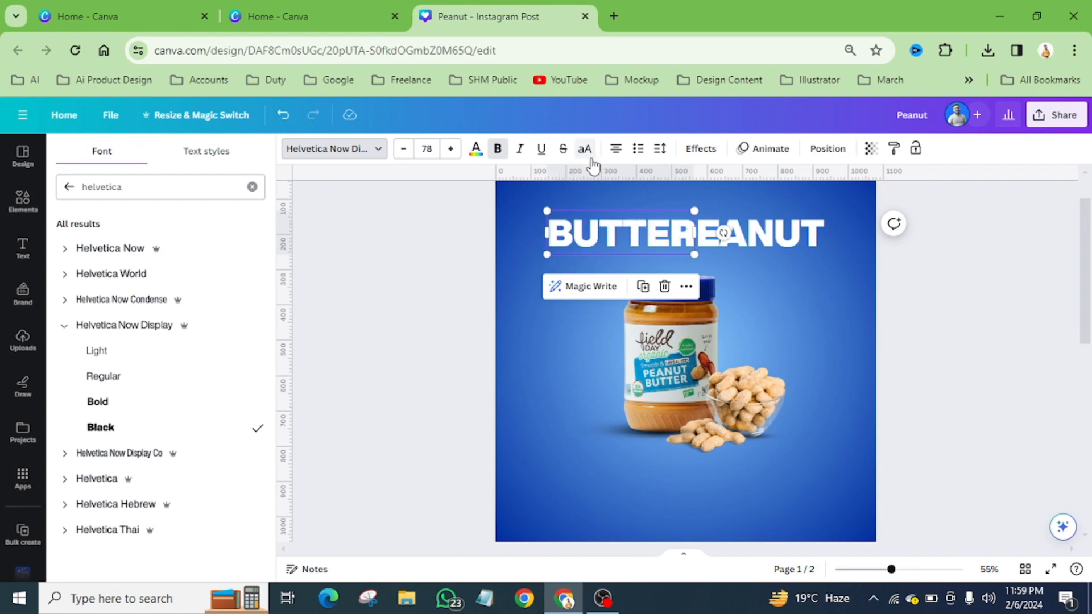
Step: Stack the two headings above the jar lid, with "BUTTER" directly over "PEANUT"
drag(772, 243, 815, 268)
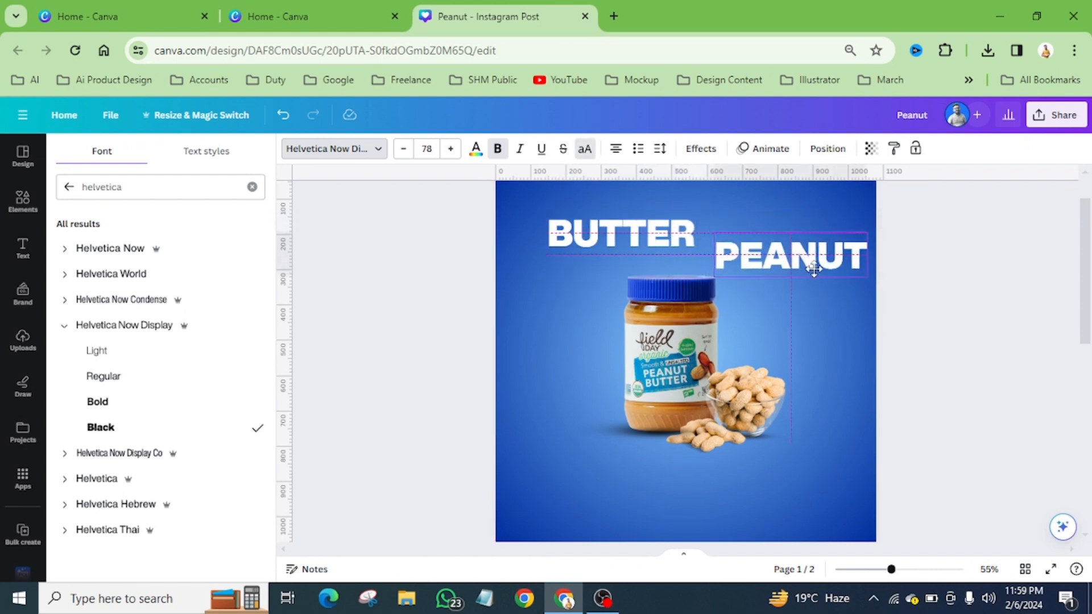
drag(649, 229, 815, 222)
click(676, 218)
drag(685, 208, 682, 261)
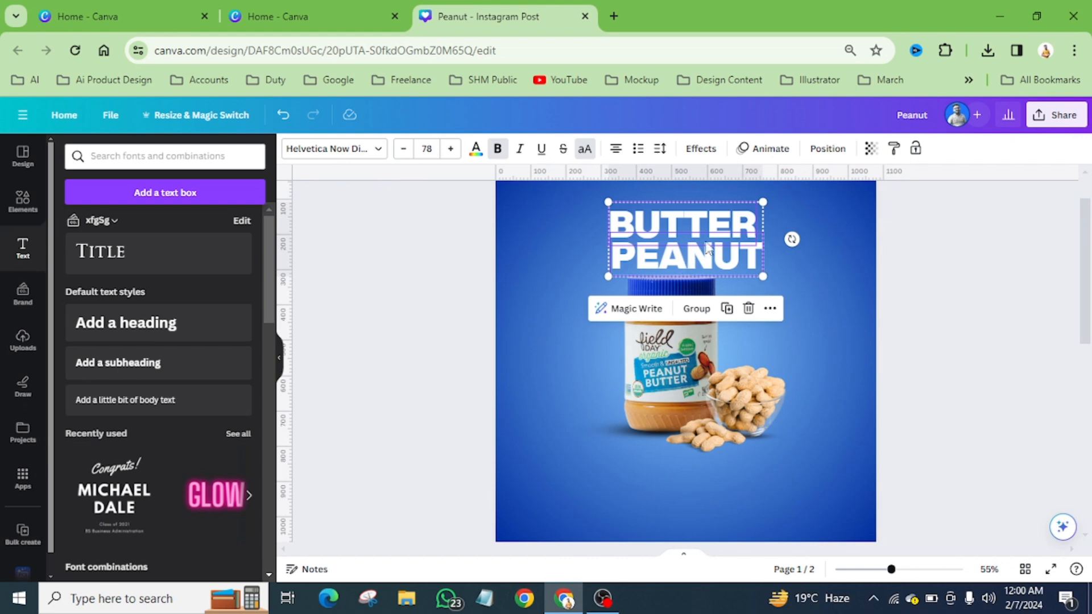
Step: Slightly increase the letter spacing of the "BUTTER" heading to match the width of "PEANUT"
scroll(725, 197, up, 5)
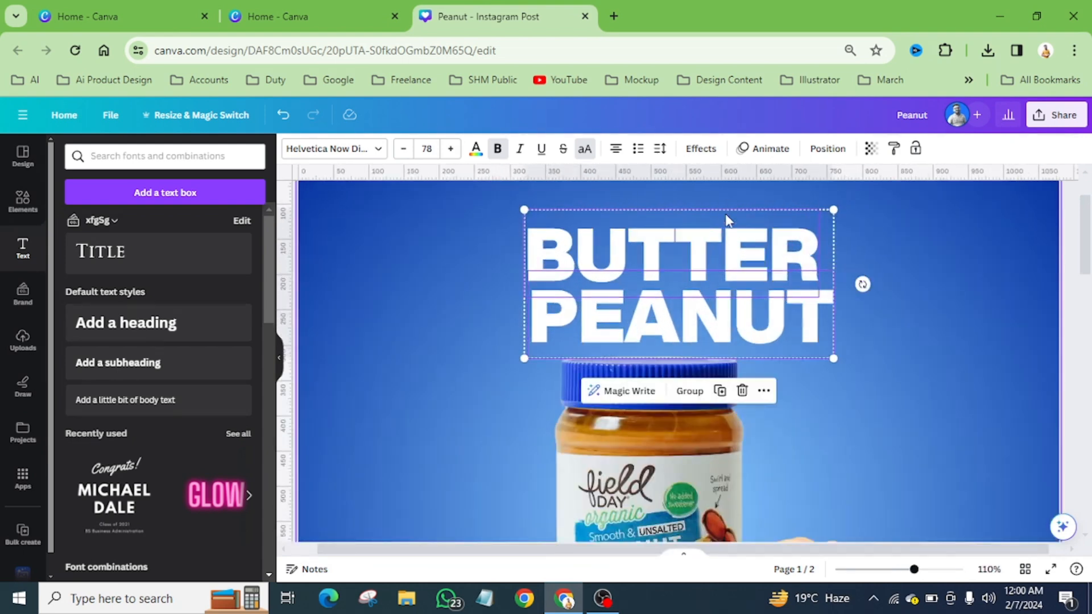
click(903, 262)
click(687, 245)
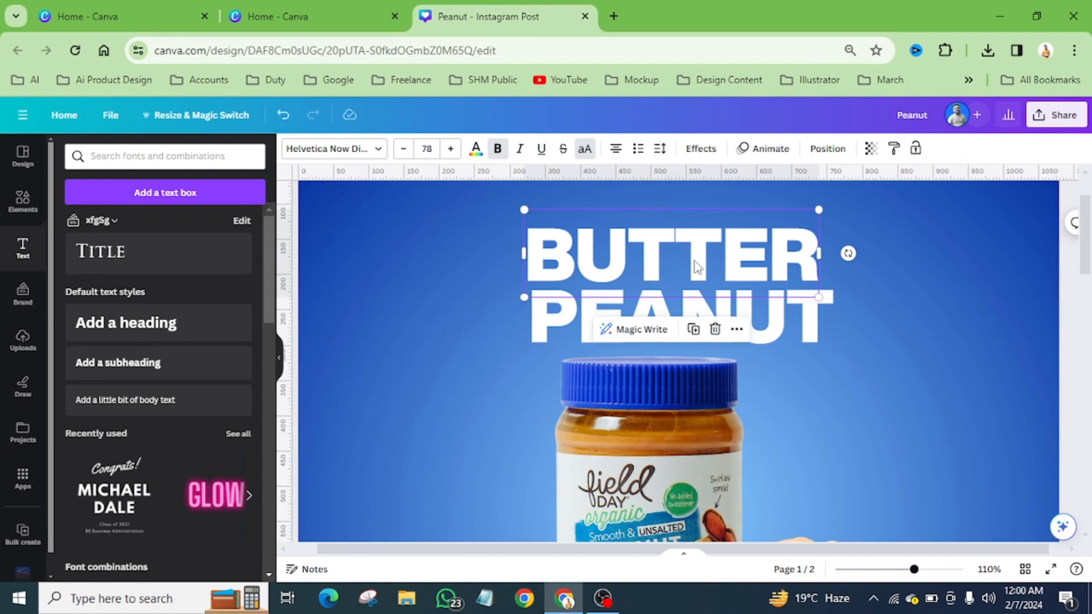
click(660, 149)
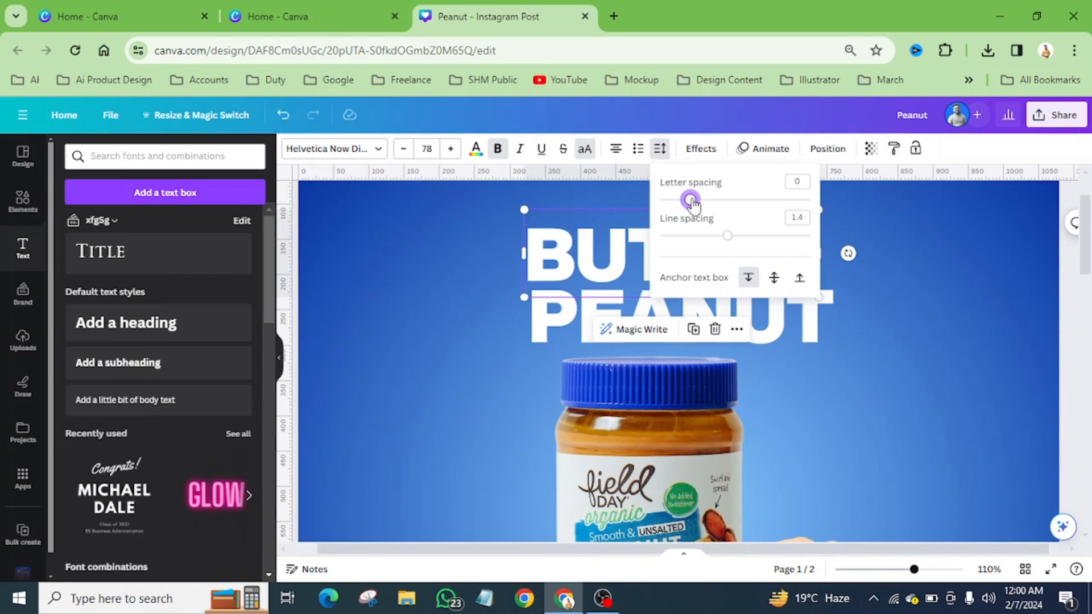
drag(691, 203, 695, 200)
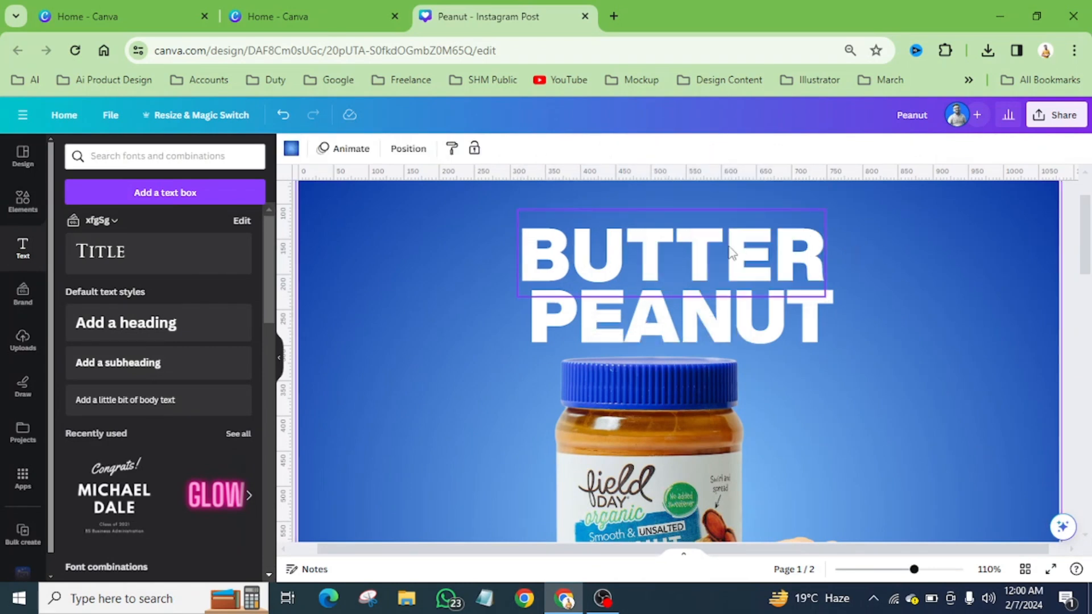
Step: Shift "PEANUT" left under "BUTTER" and center-align the two headings with each other
click(721, 322)
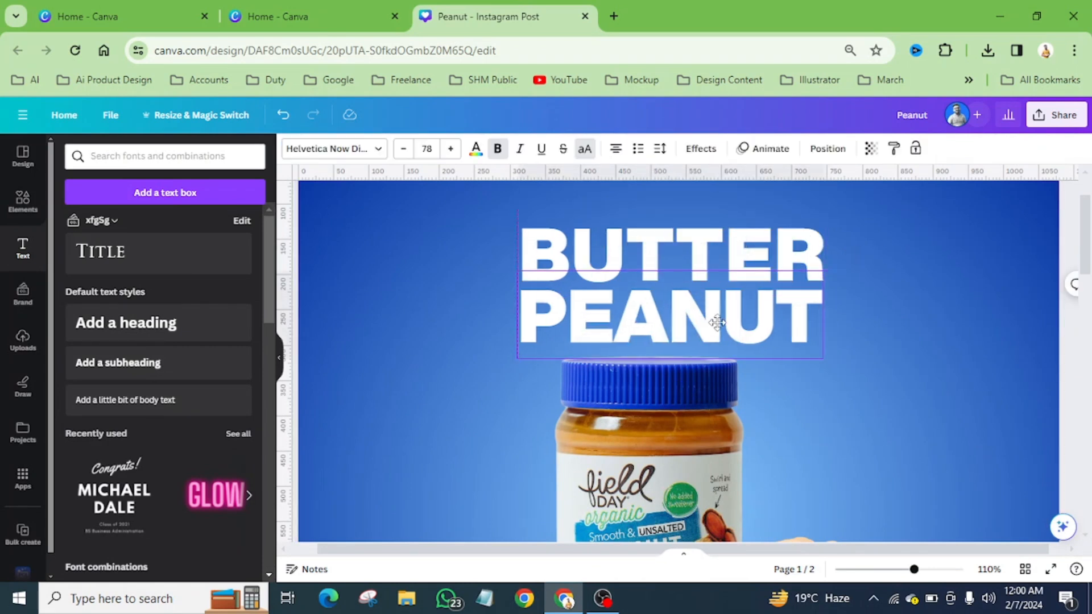
shift+click(573, 251)
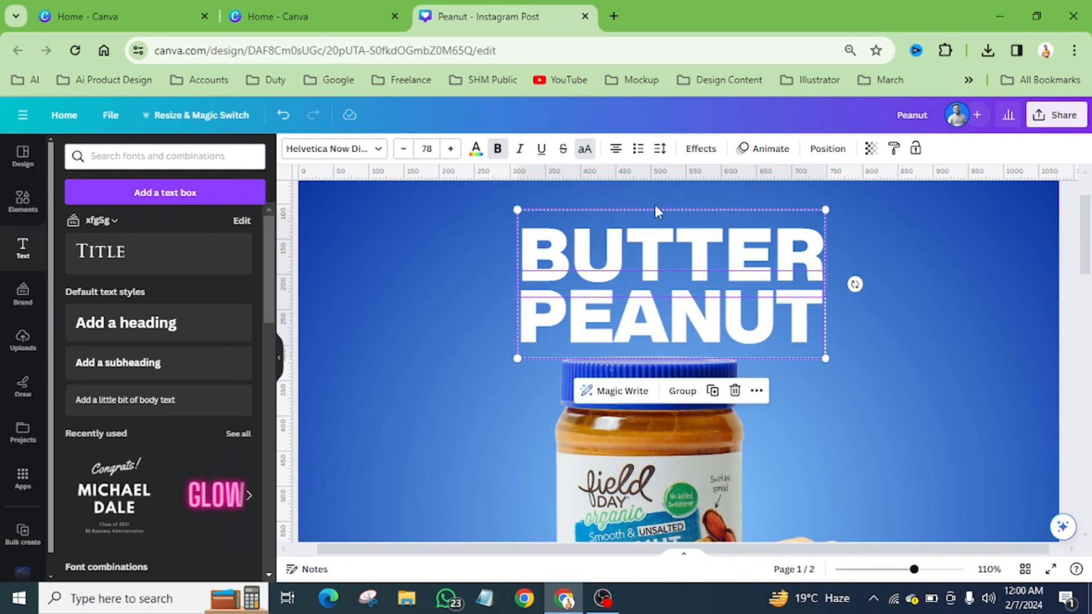
click(828, 149)
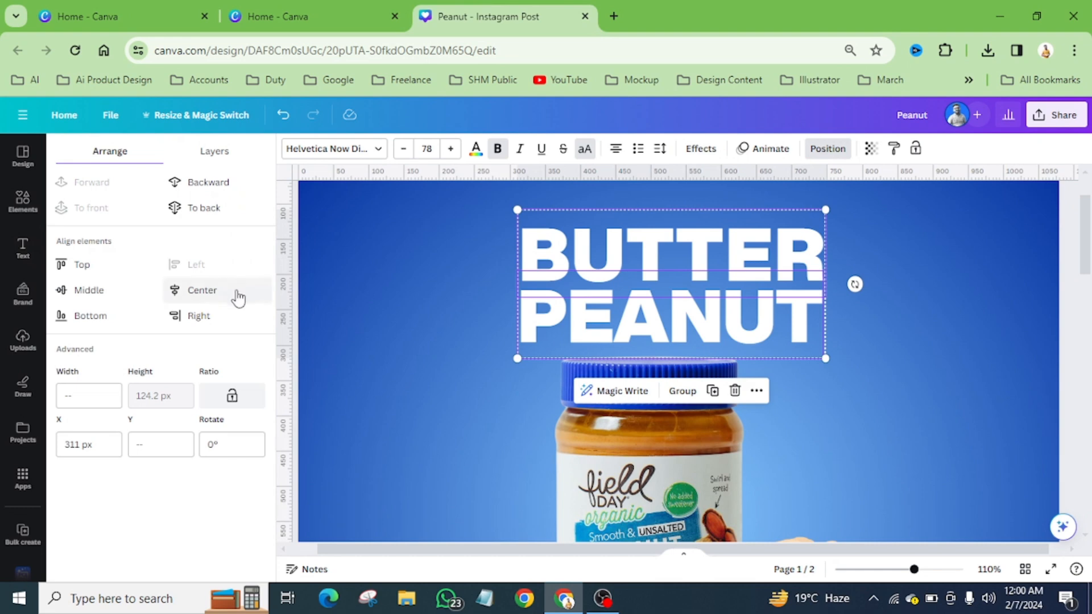
click(199, 292)
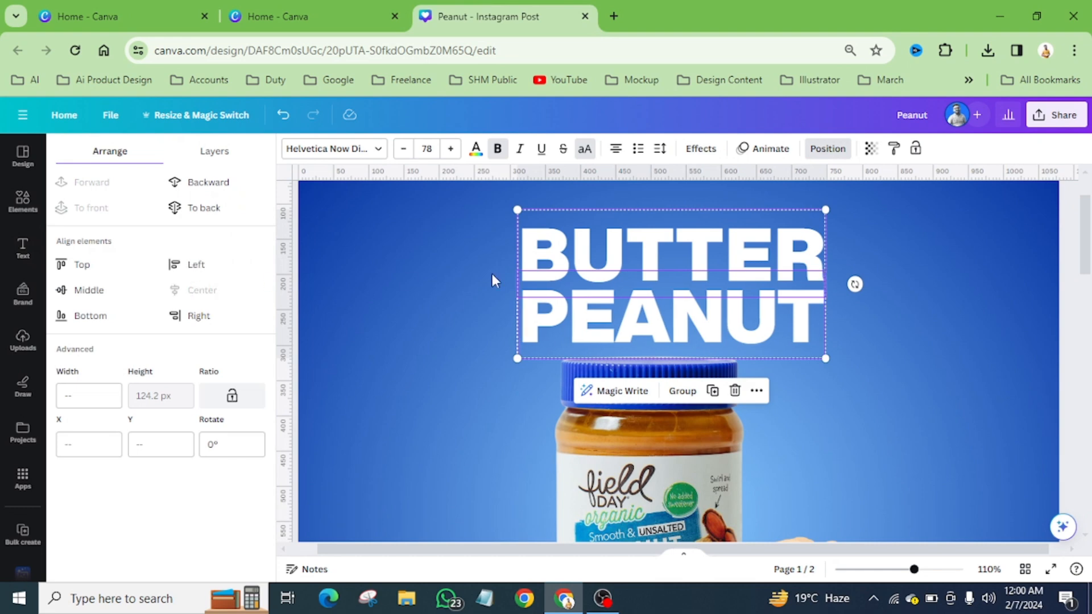
click(924, 330)
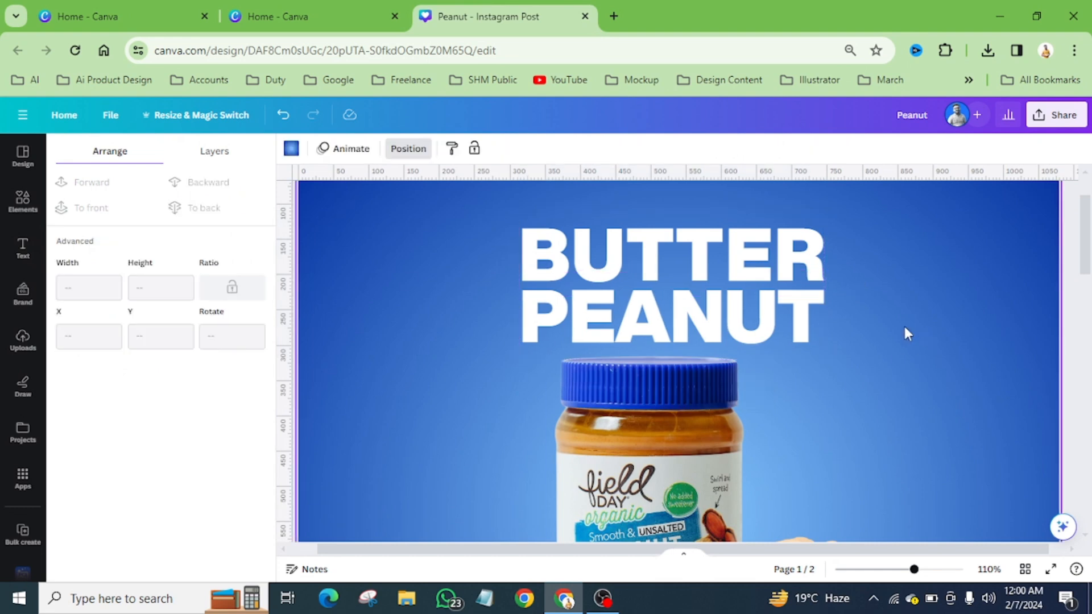
Step: Move the two stacked headings to the page's horizontal center, down onto the jar lid, and send them behind the jar
ctrl+scroll(658, 302, down, 5)
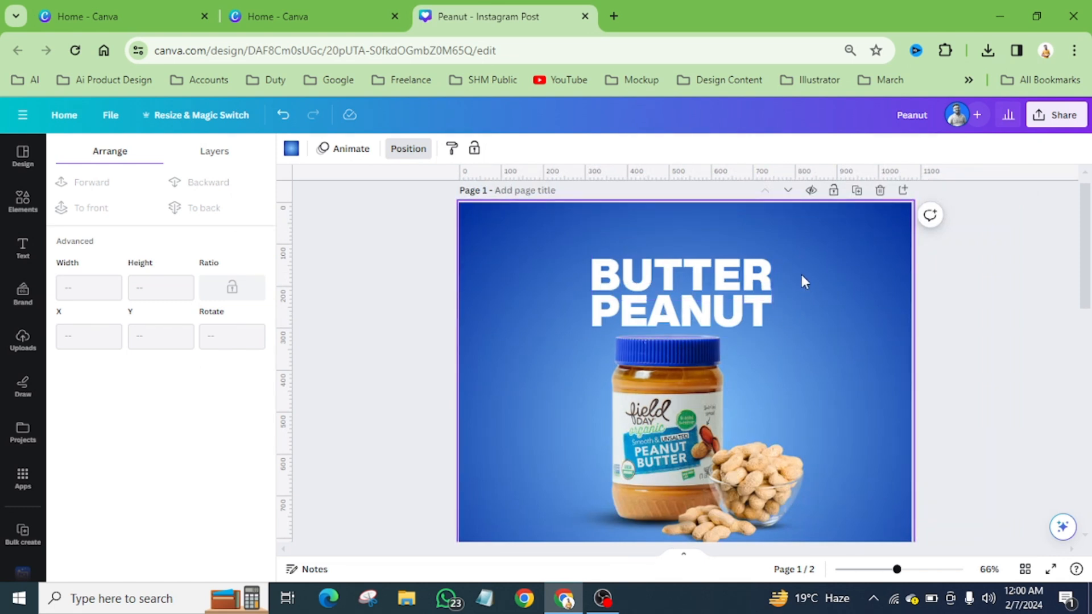
click(665, 306)
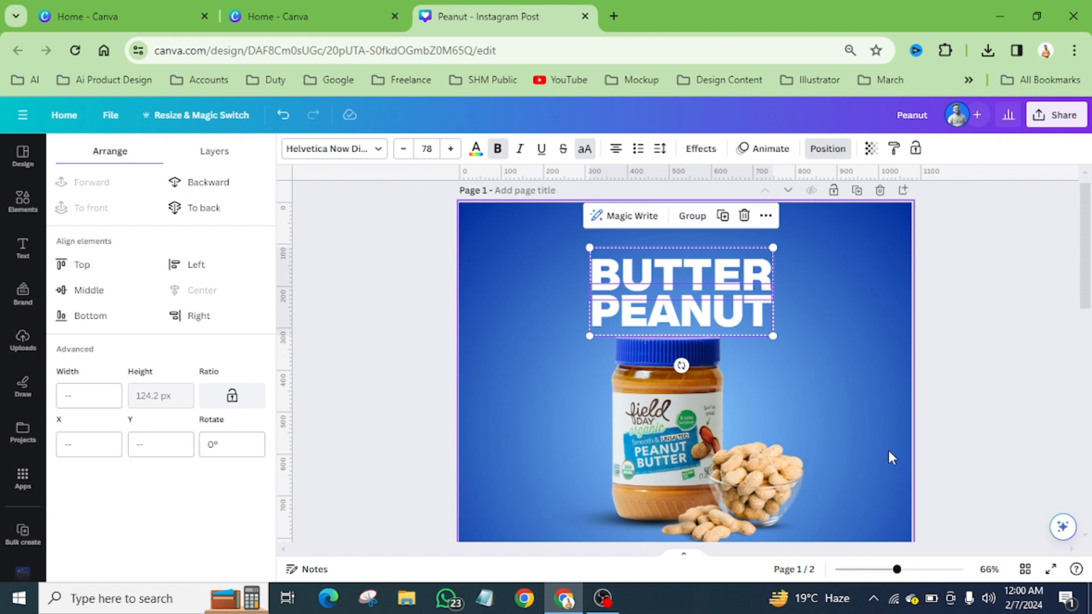
drag(699, 298, 706, 294)
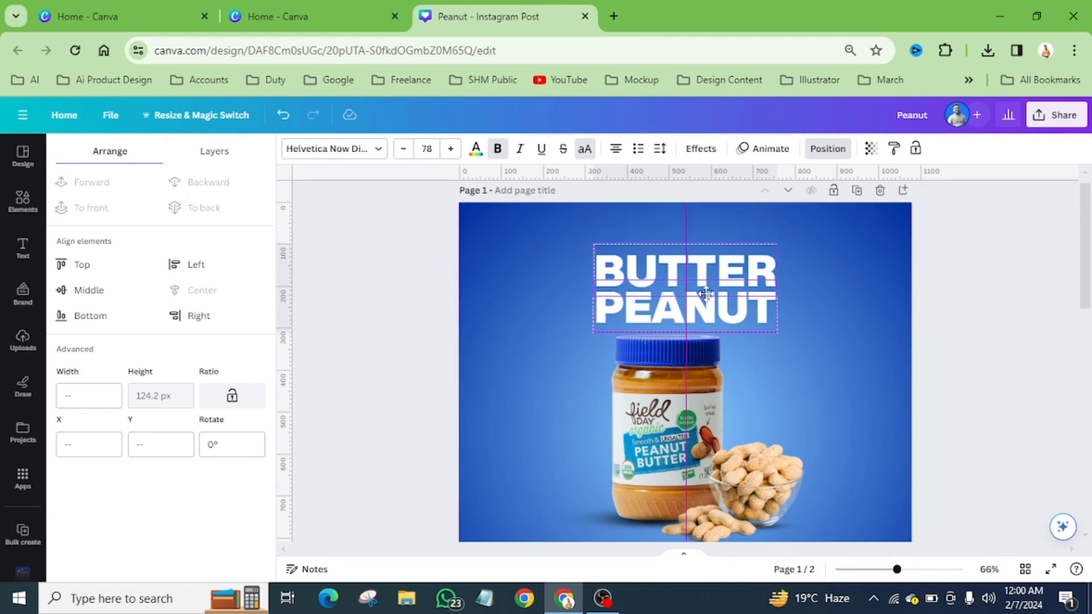
drag(706, 293, 702, 306)
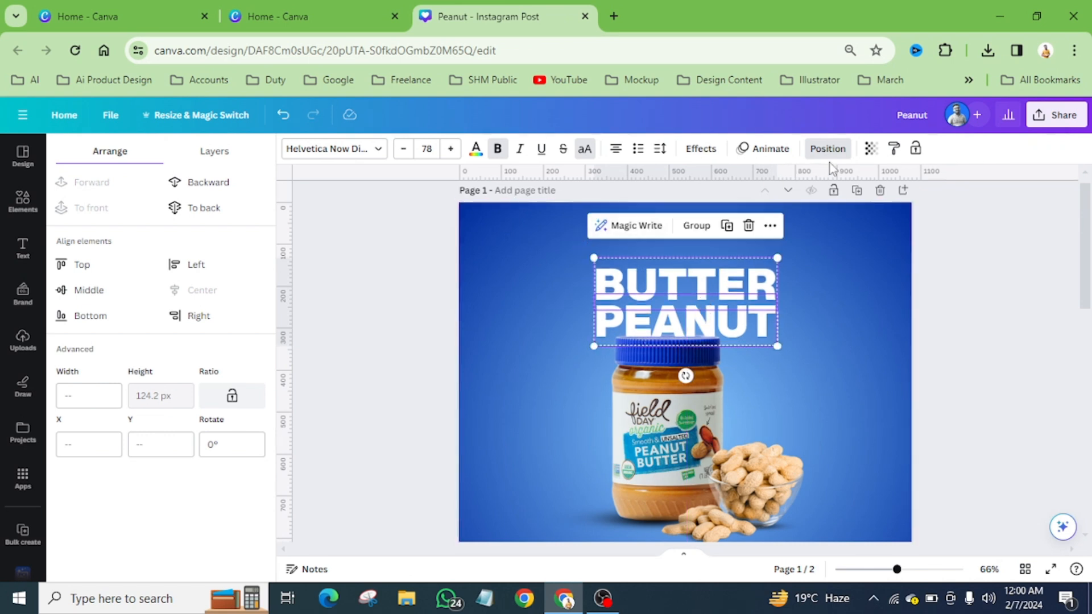
click(205, 182)
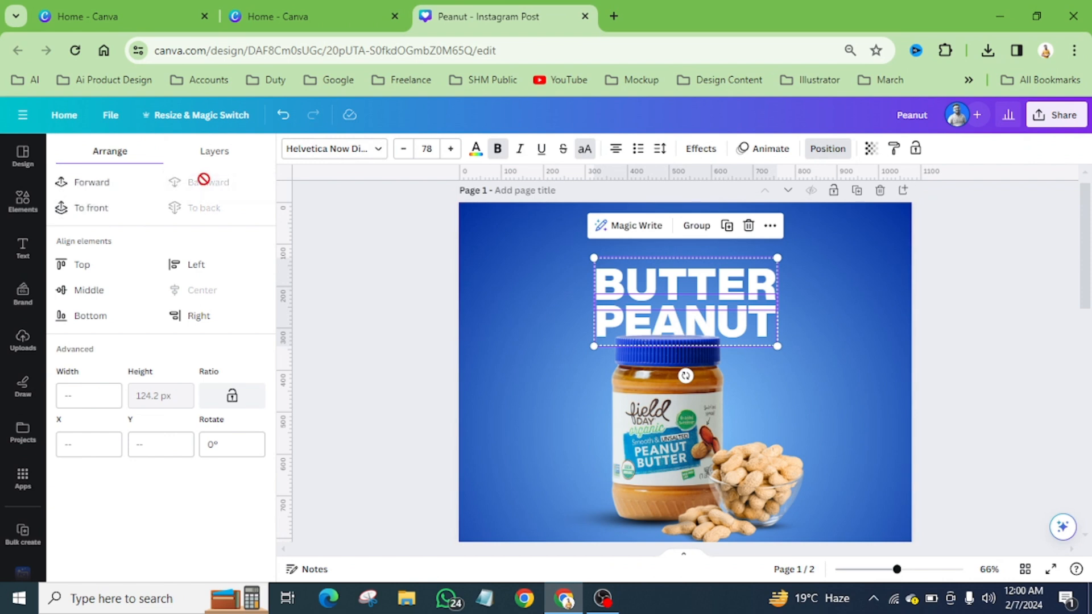
click(836, 311)
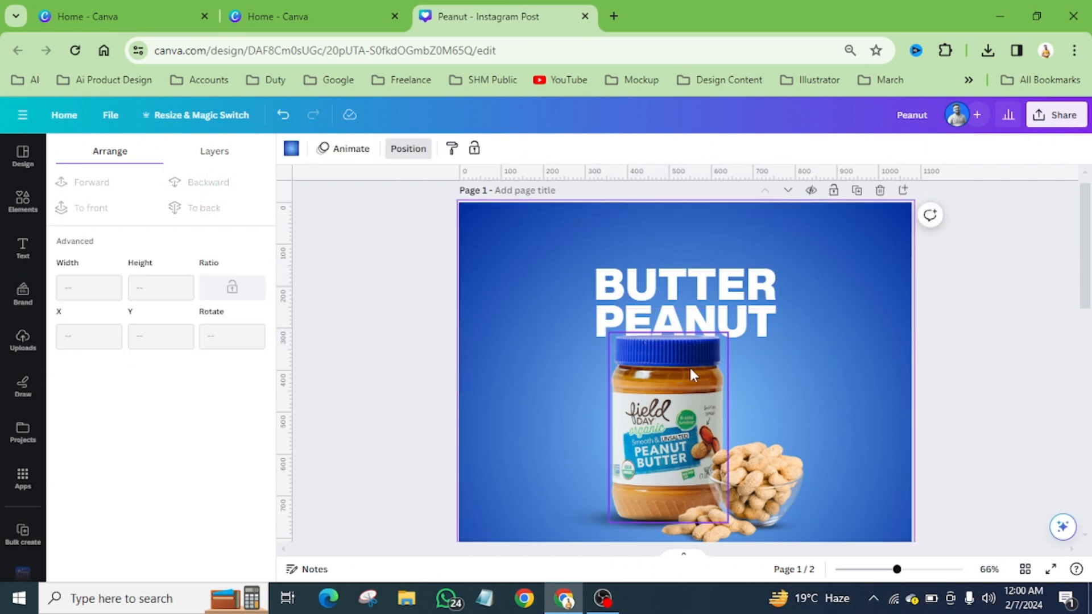
Step: Try enlarging the peanut butter jar slightly, and undo the resize
click(690, 366)
drag(731, 330, 734, 325)
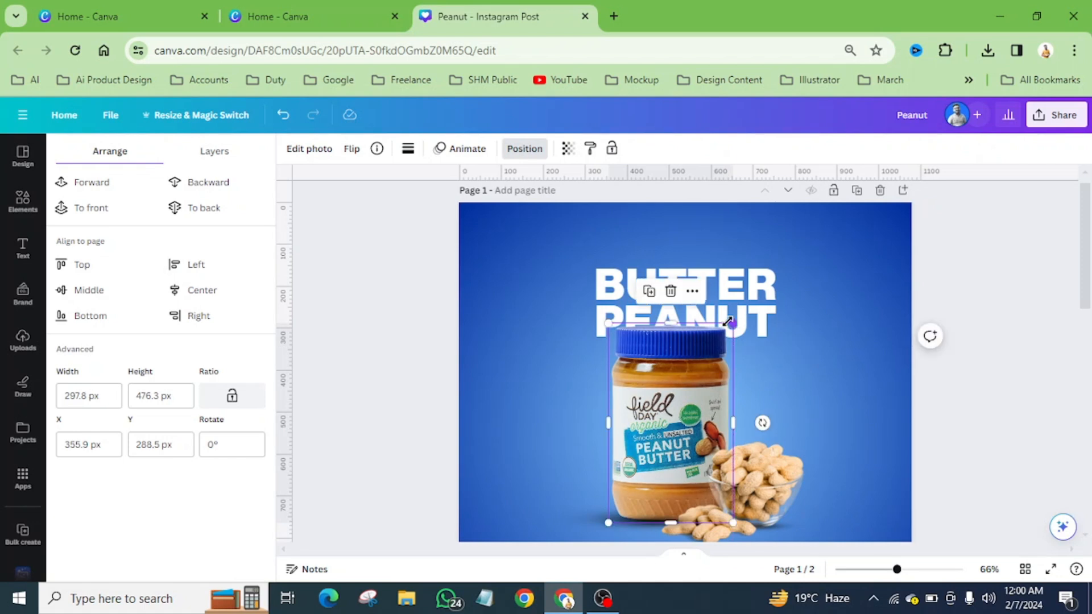
key(ctrl+z)
Step: Select both headings together and nudge them slightly further down behind the jar lid
drag(800, 260, 768, 311)
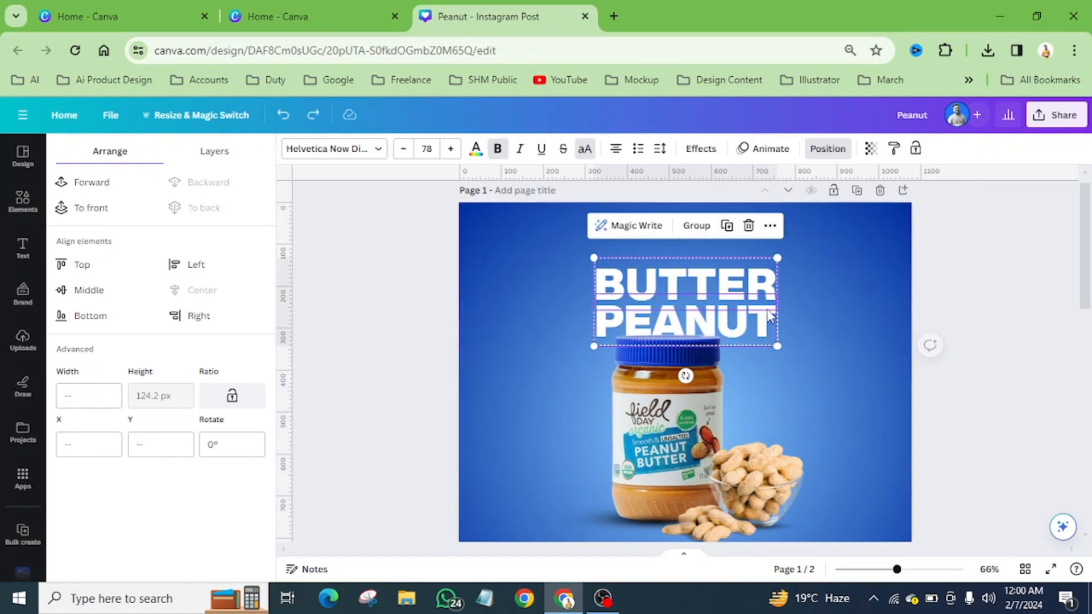
click(842, 290)
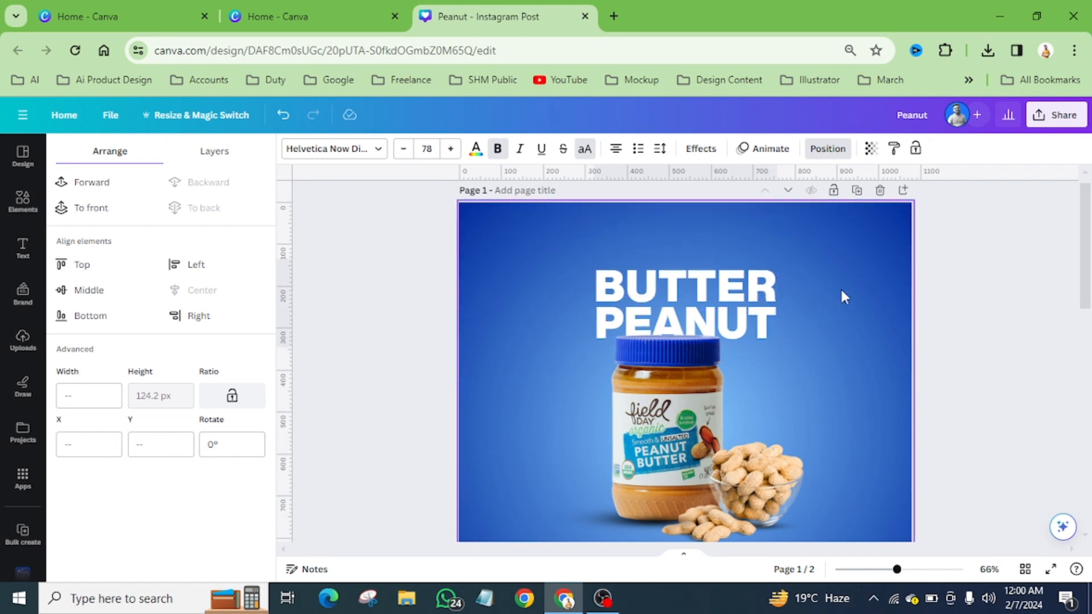
key(Down)
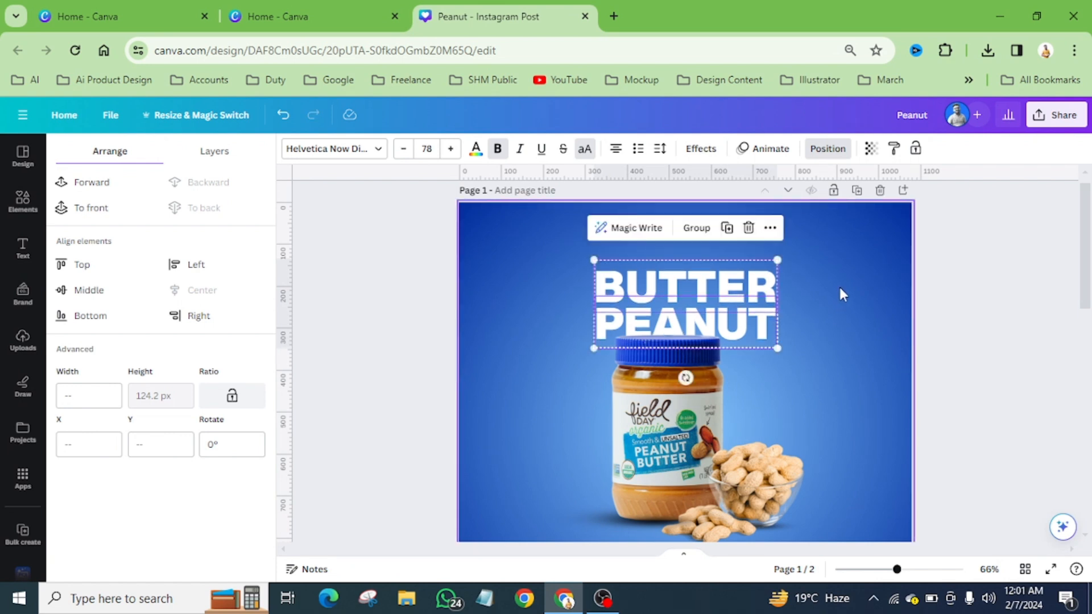
click(840, 289)
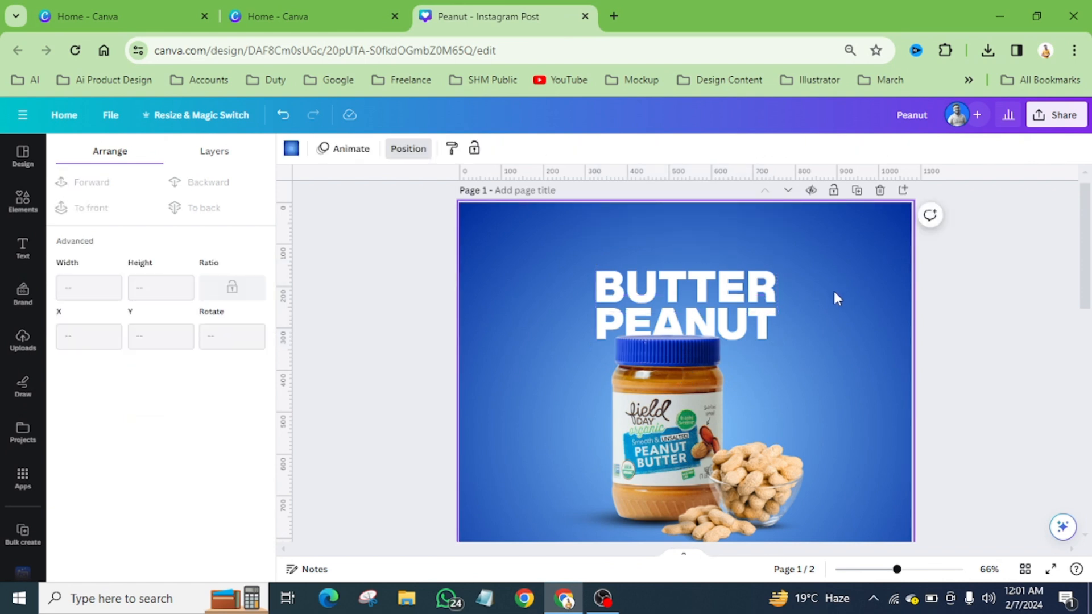
Step: Search the graphics for "peanut", try the dripping caramel peanut butter graphic on page 1, and delete it
scroll(834, 291, down, 3)
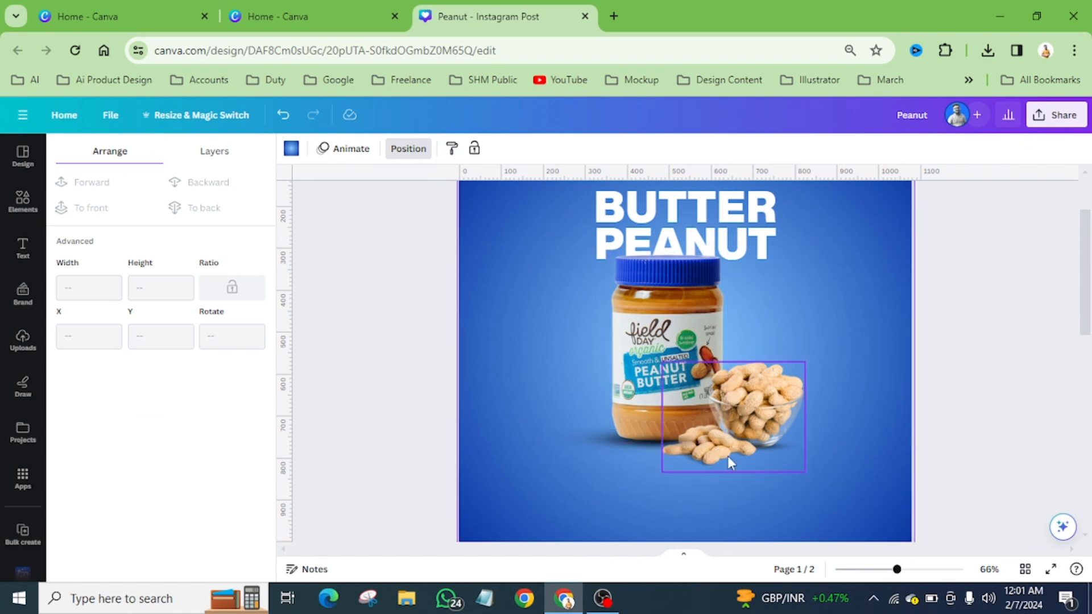
scroll(719, 444, down, 2)
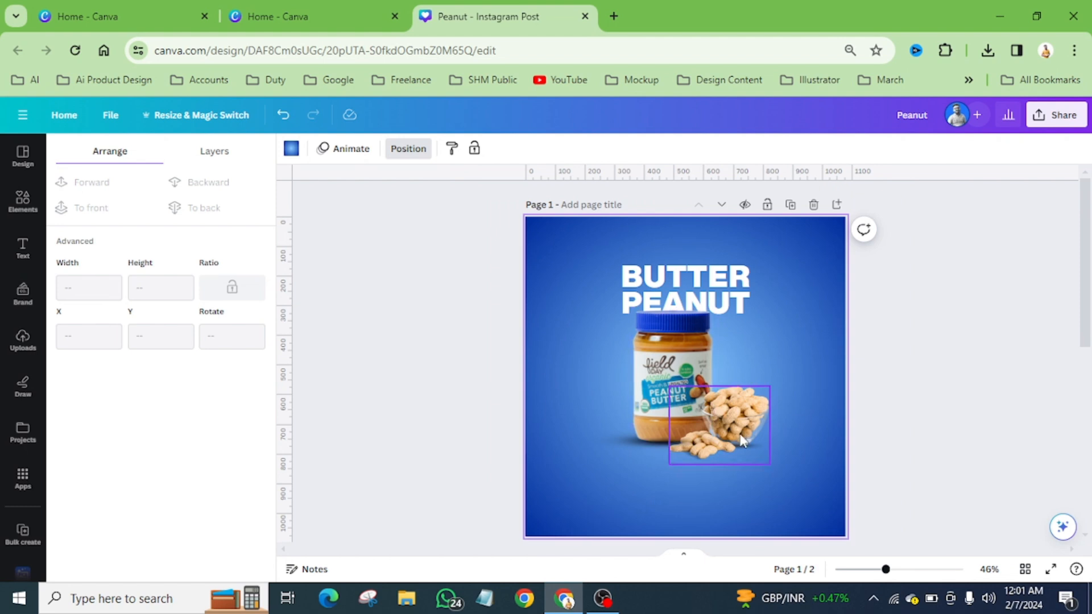
click(22, 204)
click(127, 159)
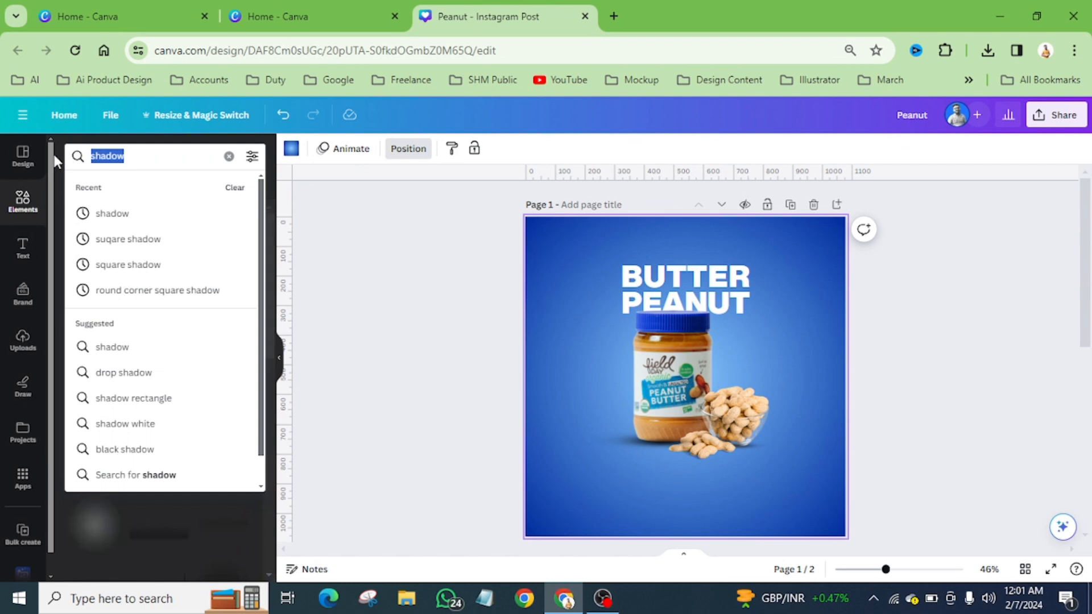
text(peanut)
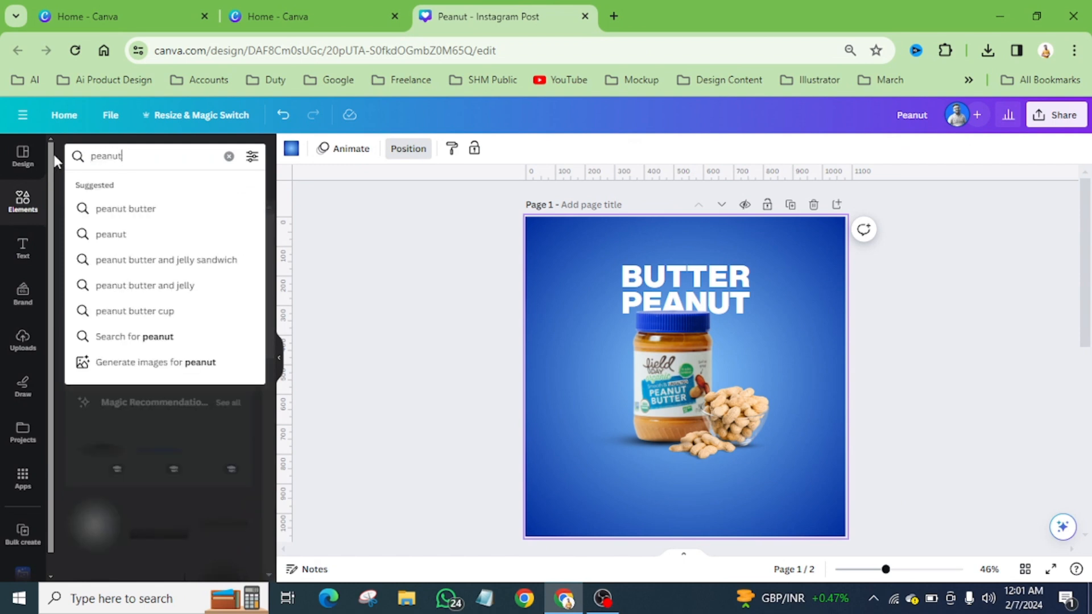
key(Return)
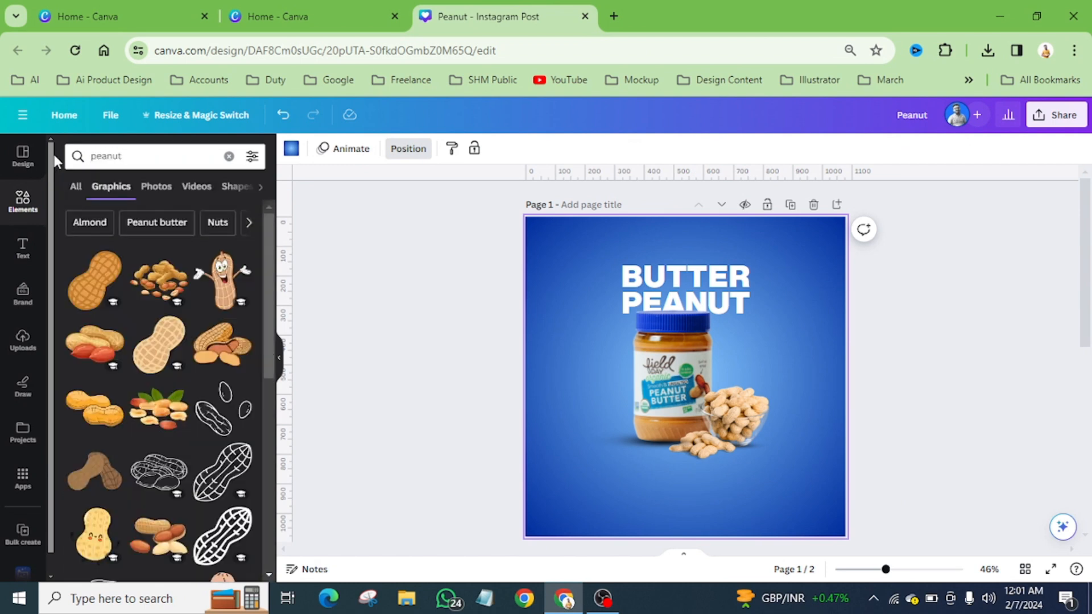
scroll(186, 407, down, 5)
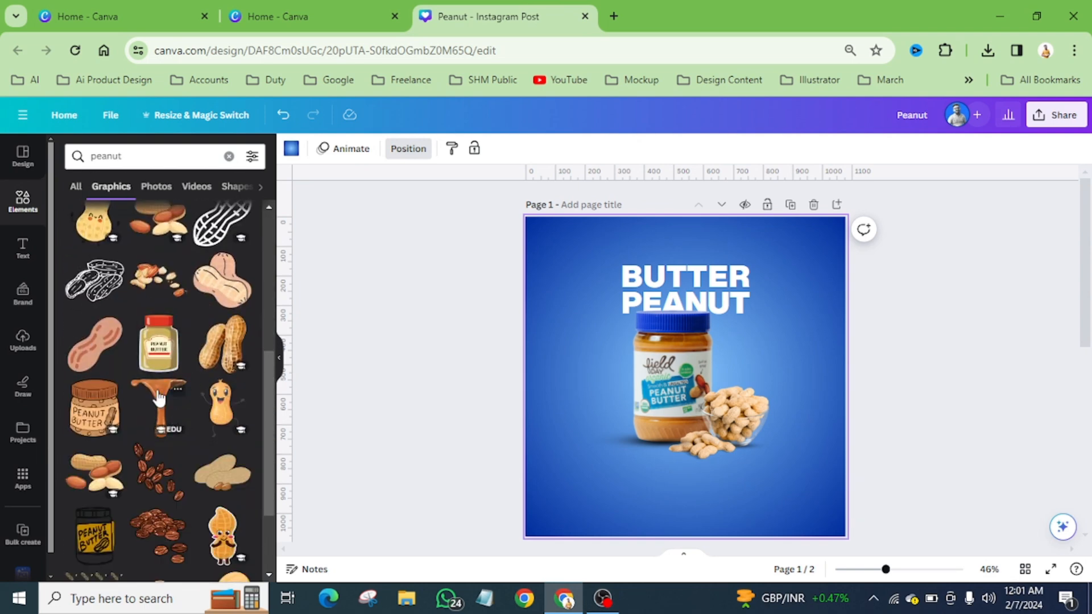
click(162, 401)
mouse_move(691, 341)
mouse_down()
mouse_move(694, 378)
mouse_move(698, 342)
mouse_move(683, 340)
mouse_up()
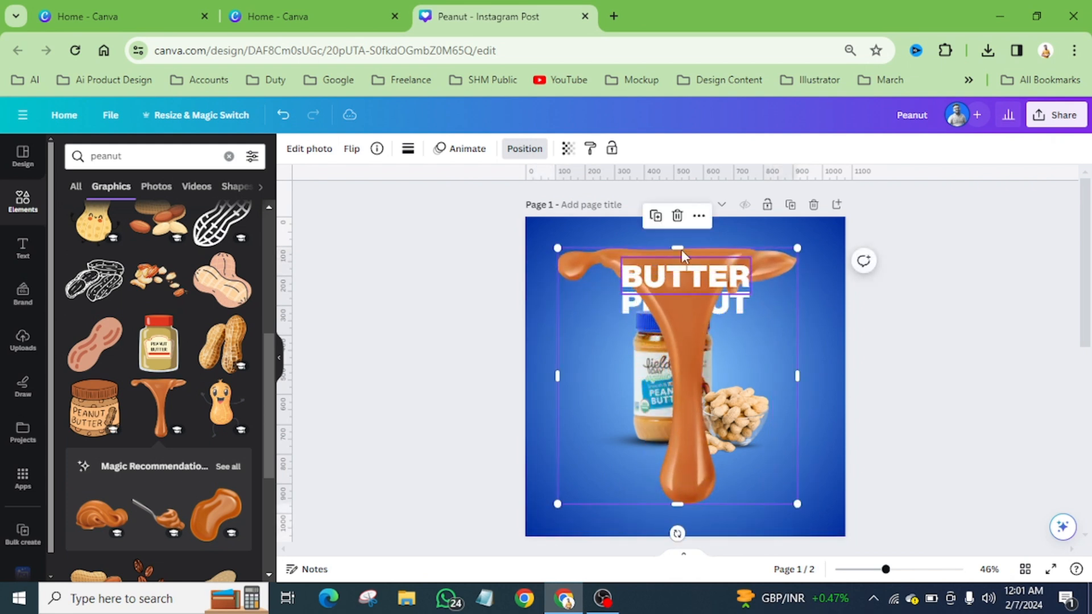
click(677, 216)
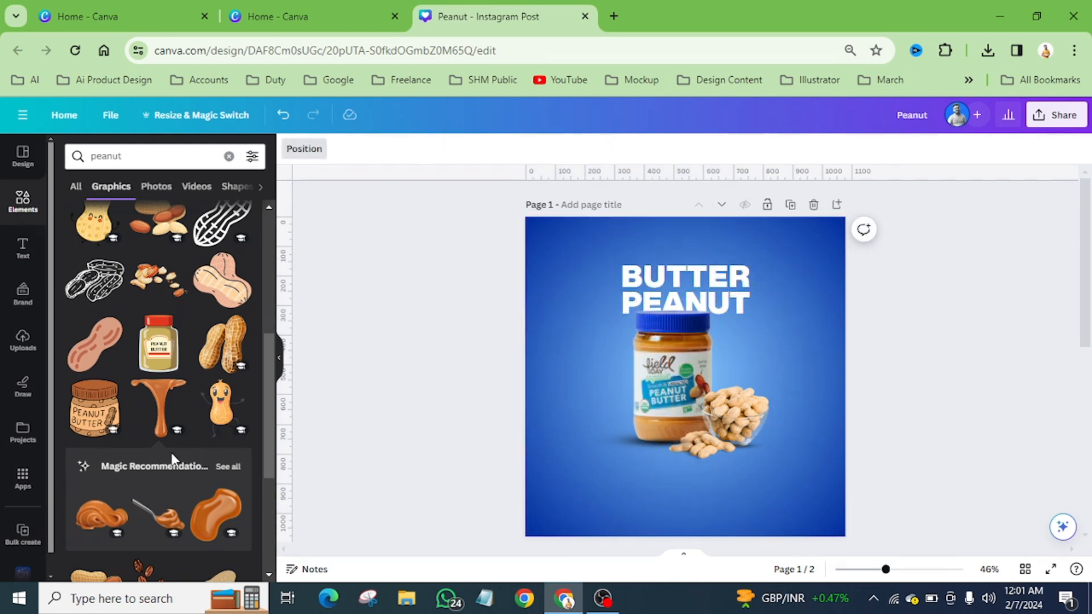
Step: Search the graphics for "peanut splash"
scroll(172, 453, down, 3)
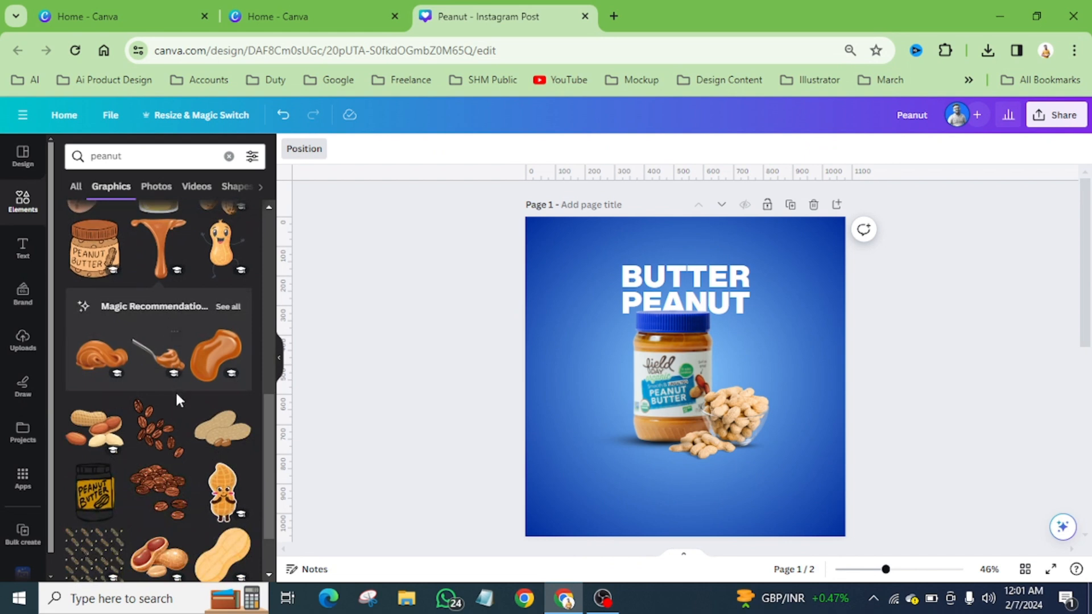
scroll(177, 393, down, 1)
click(146, 157)
text(peanut splash)
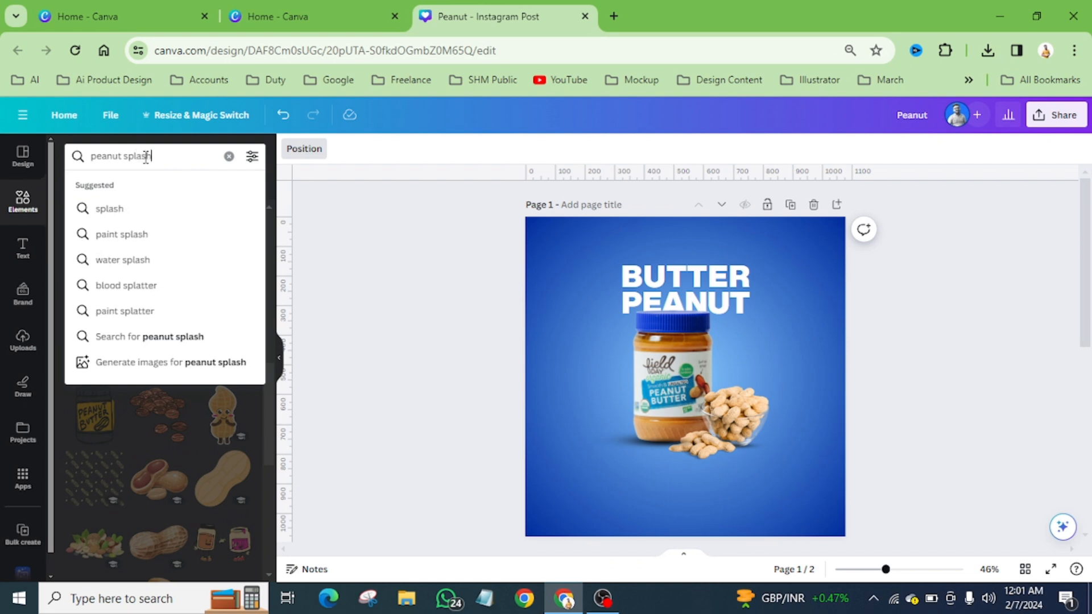
key(Return)
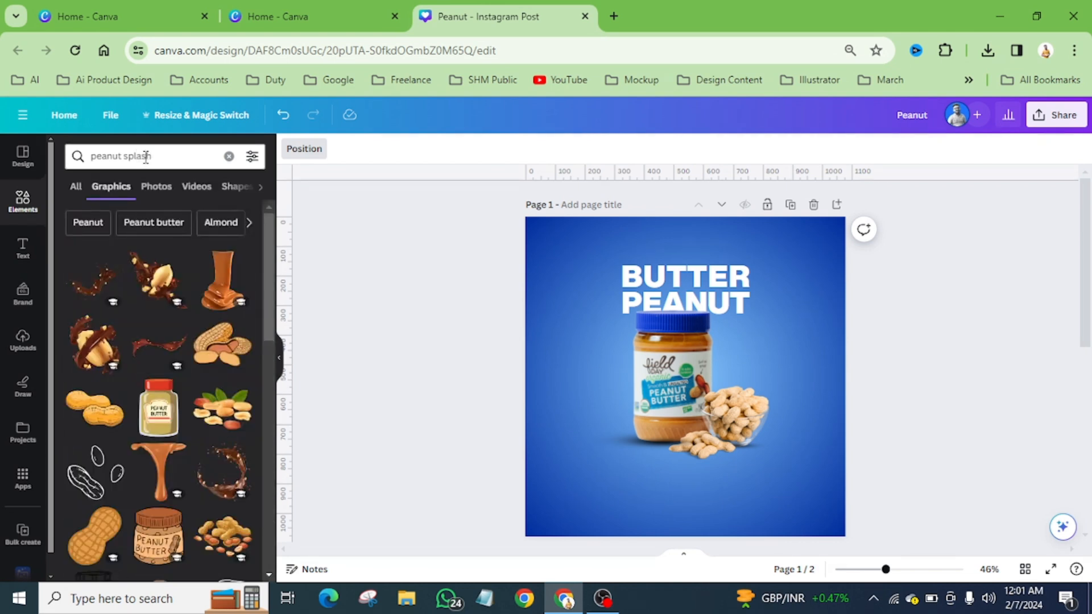
Step: Try the graphic of a nut wrapped in a chocolate splash on page 1, and delete it
click(95, 341)
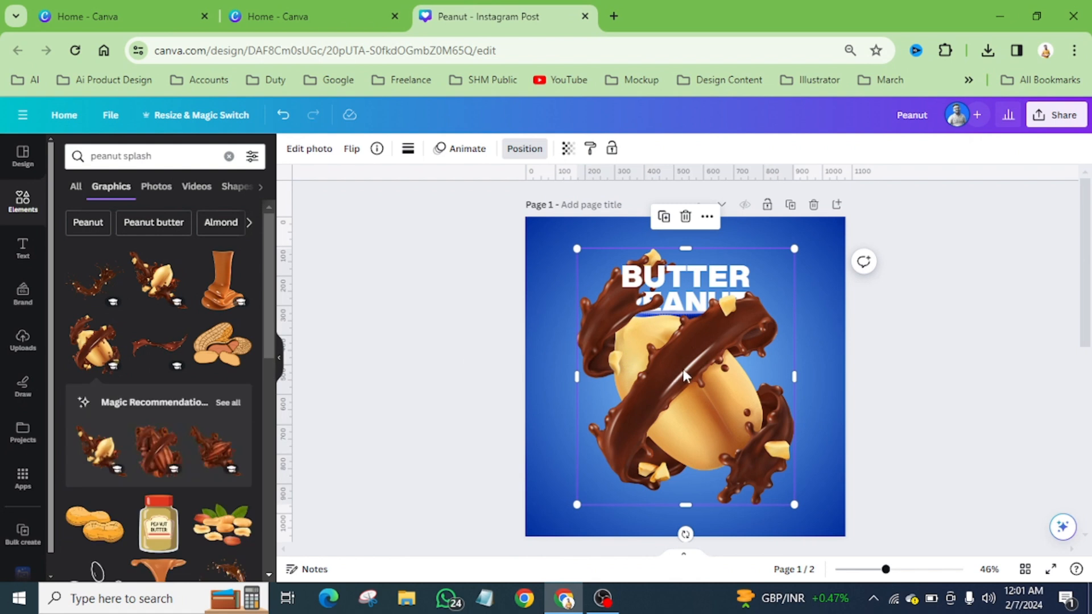
click(686, 223)
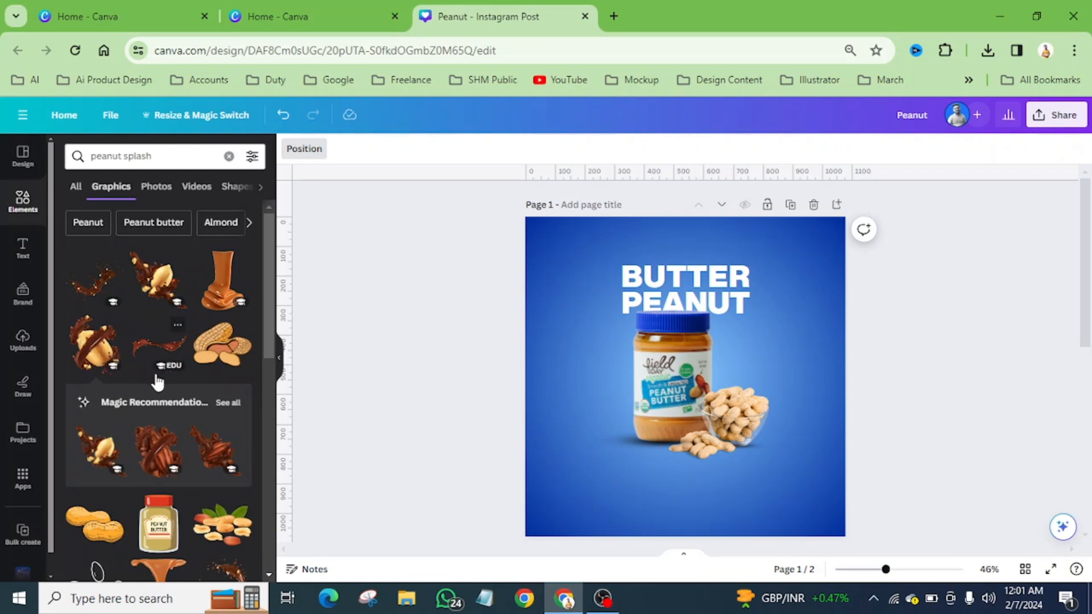
Step: Browse further through the "peanut splash" graphics and check the details of the caramel peanut butter drip
scroll(158, 382, down, 3)
scroll(159, 382, down, 3)
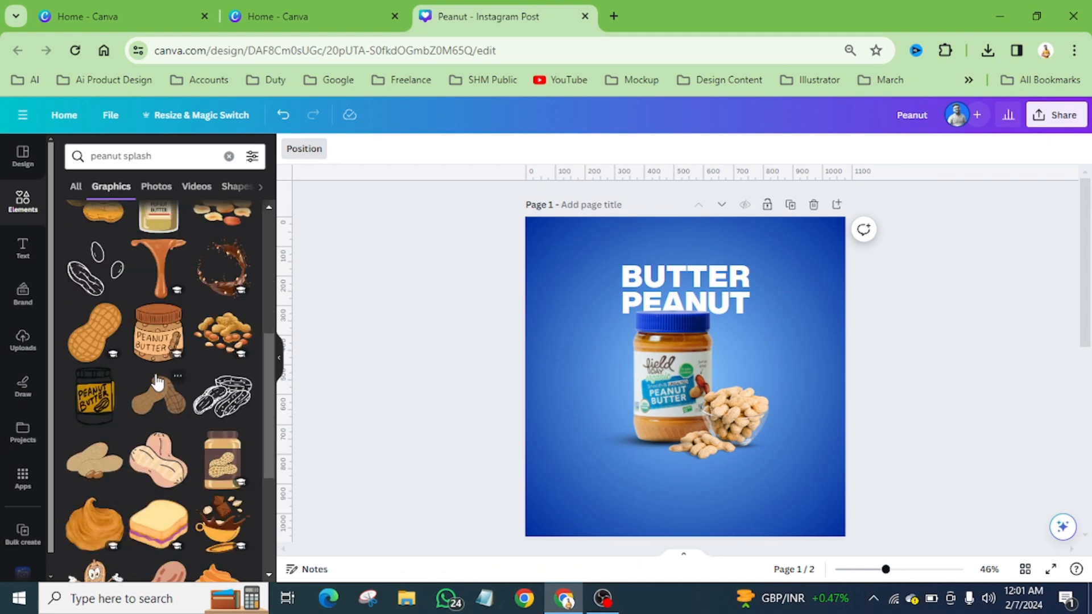
click(177, 249)
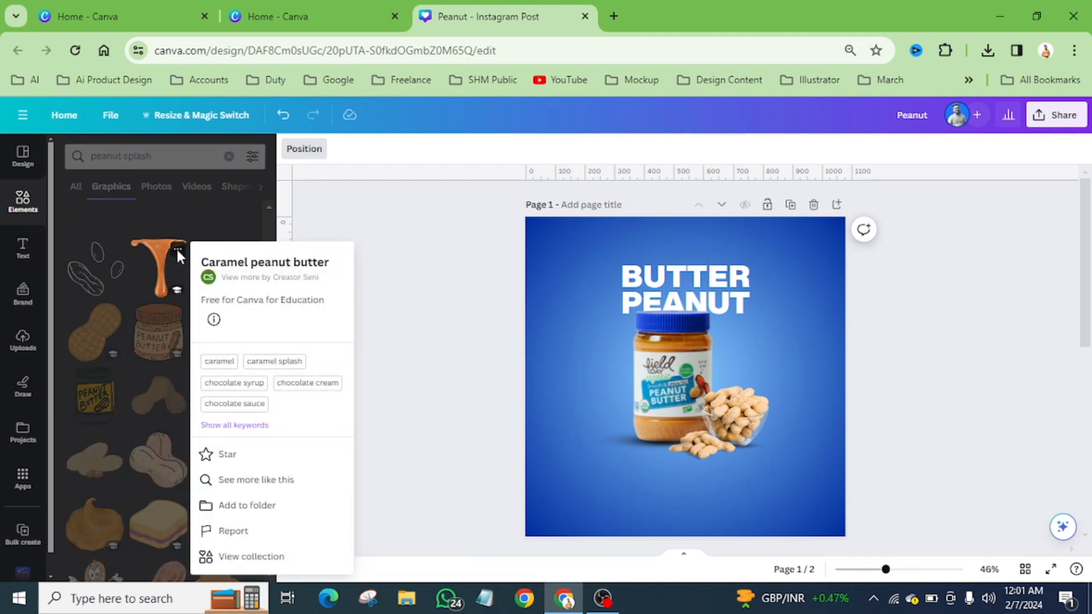
click(176, 248)
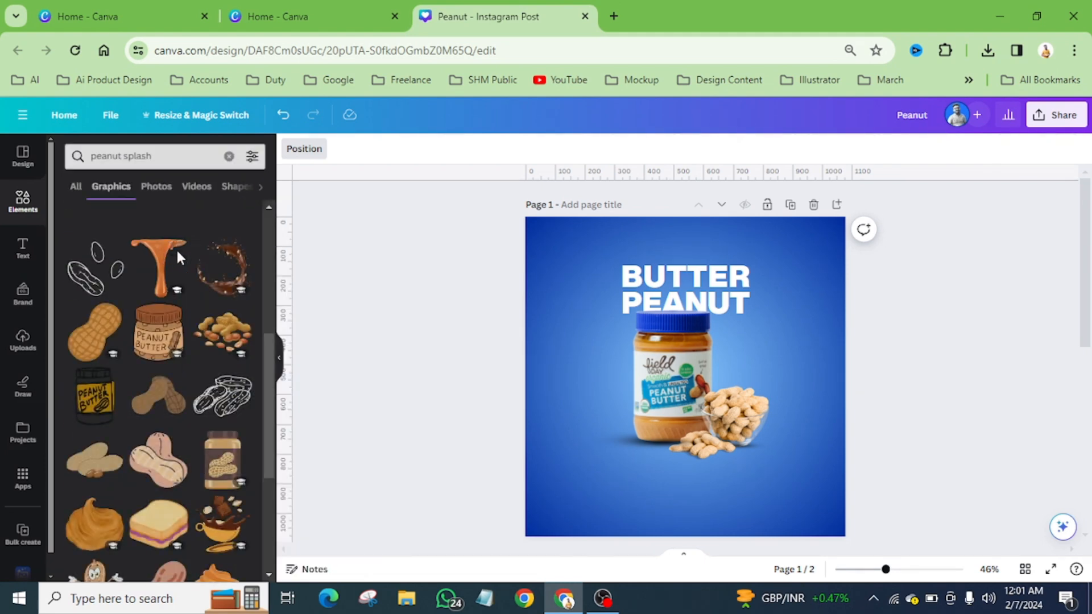
scroll(190, 418, down, 4)
scroll(190, 418, down, 3)
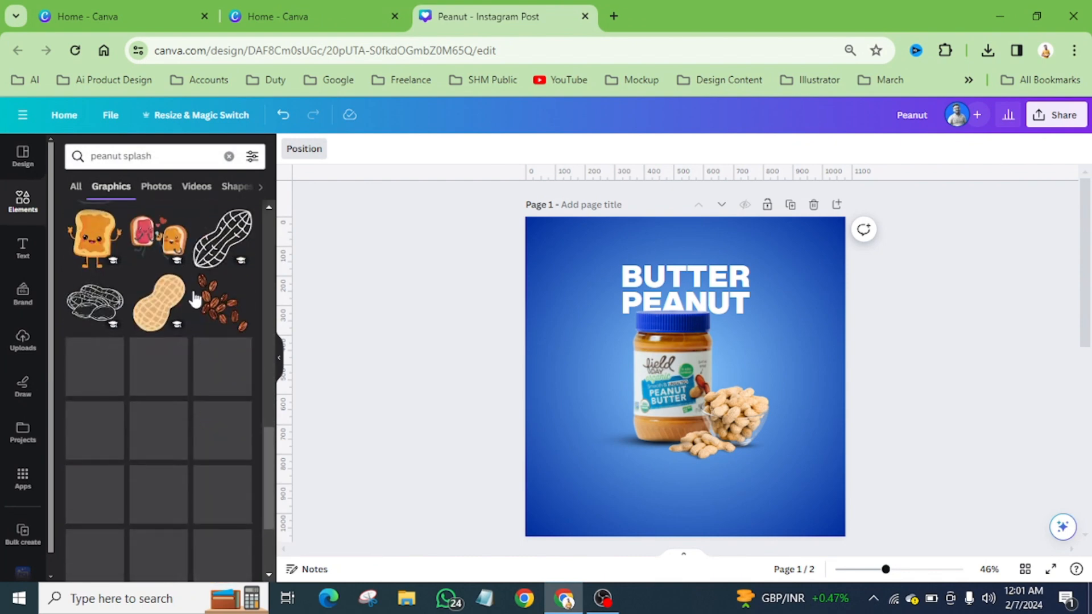
Step: Switch the results to photos, try the chocolate splash image in front of the jar, and delete it
click(157, 191)
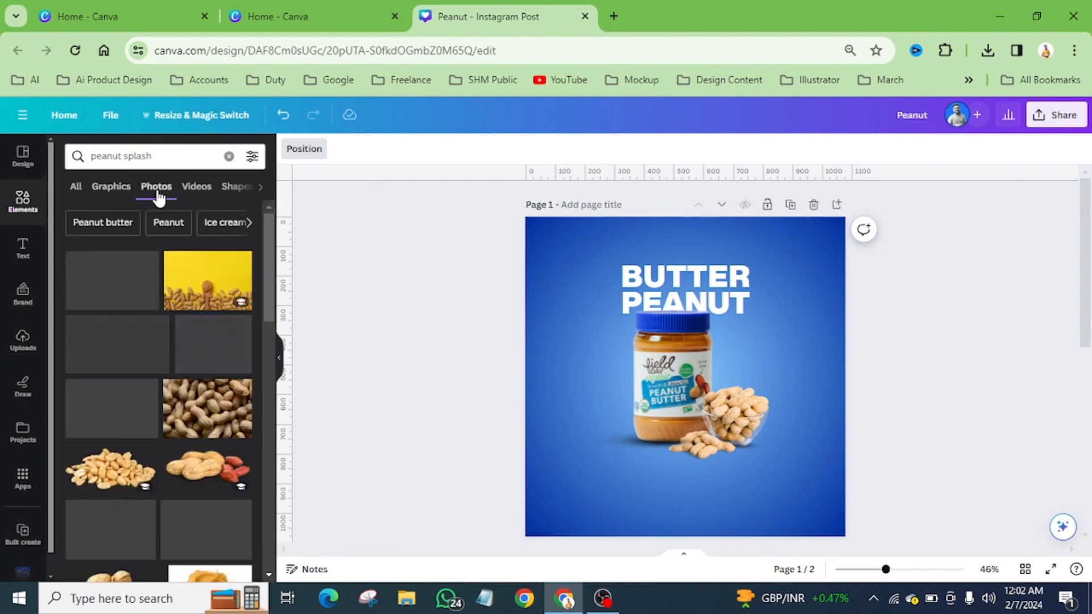
click(114, 284)
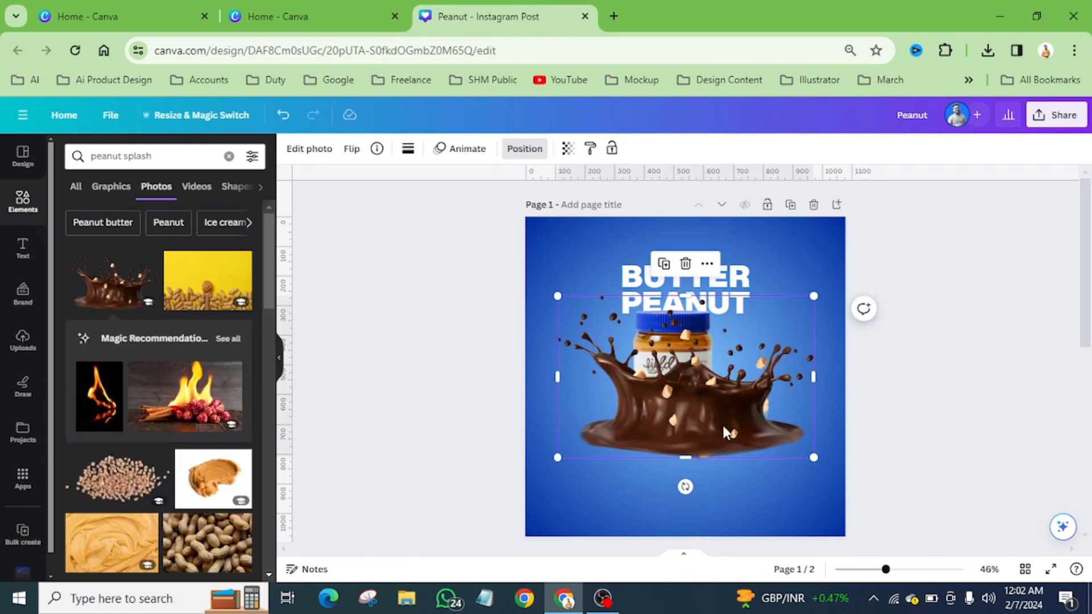
mouse_move(693, 462)
mouse_down()
mouse_move(685, 518)
mouse_move(705, 453)
mouse_up()
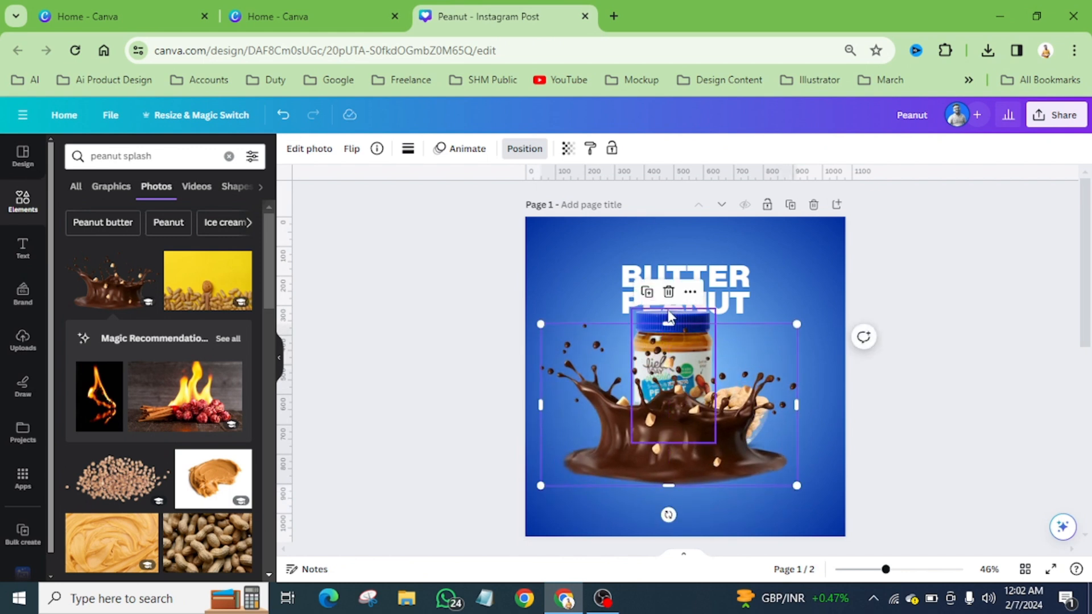
click(669, 291)
Step: Browse the photo results, return to the graphics, and check the details of the chocolate splash with crushed peanuts
scroll(171, 398, down, 5)
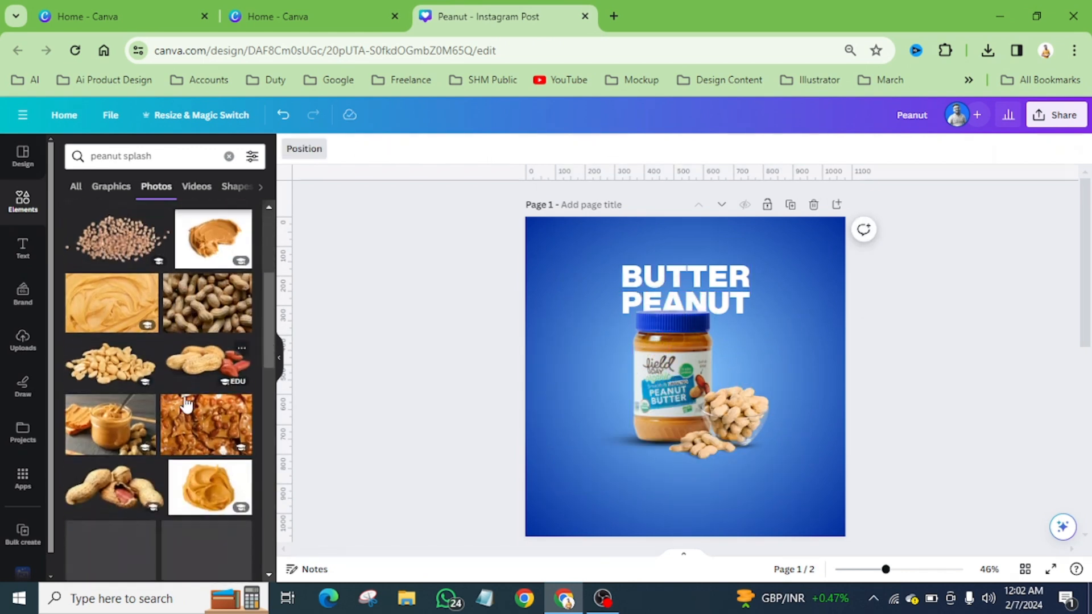
scroll(186, 405, up, 10)
click(118, 189)
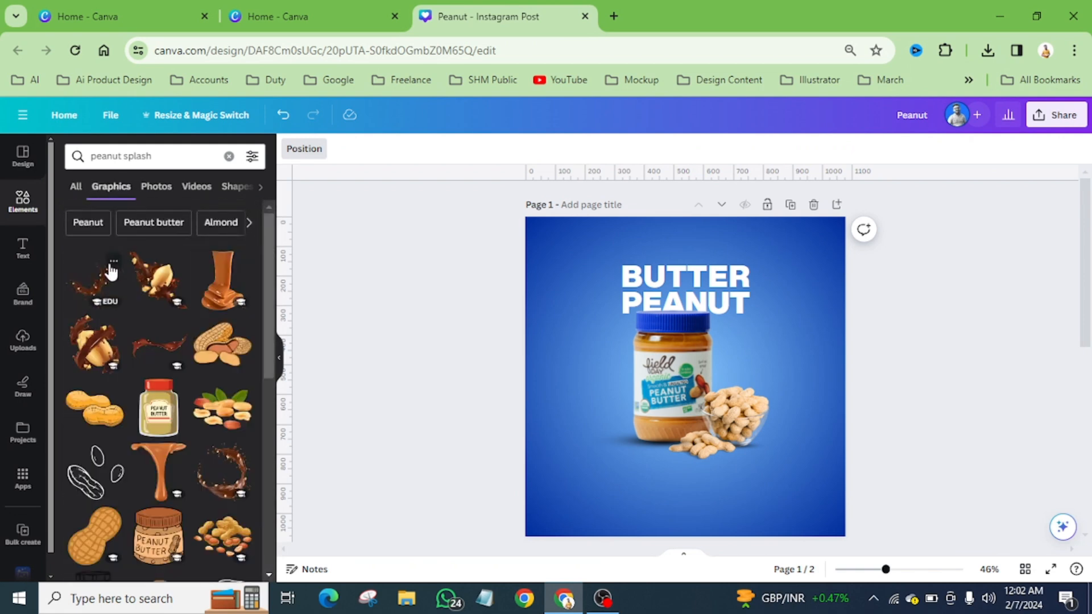
click(113, 262)
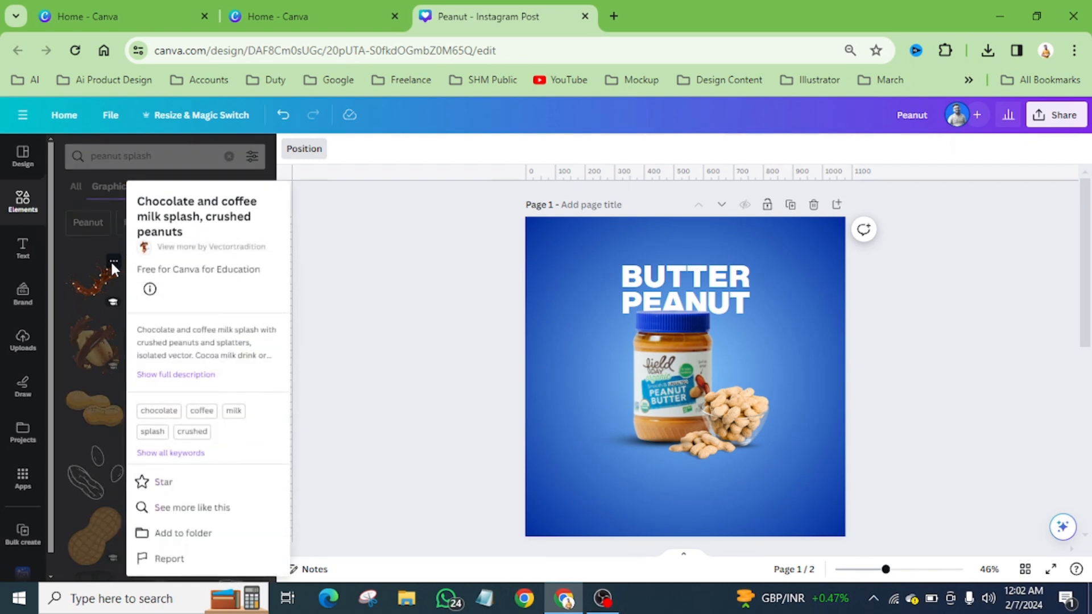
click(113, 263)
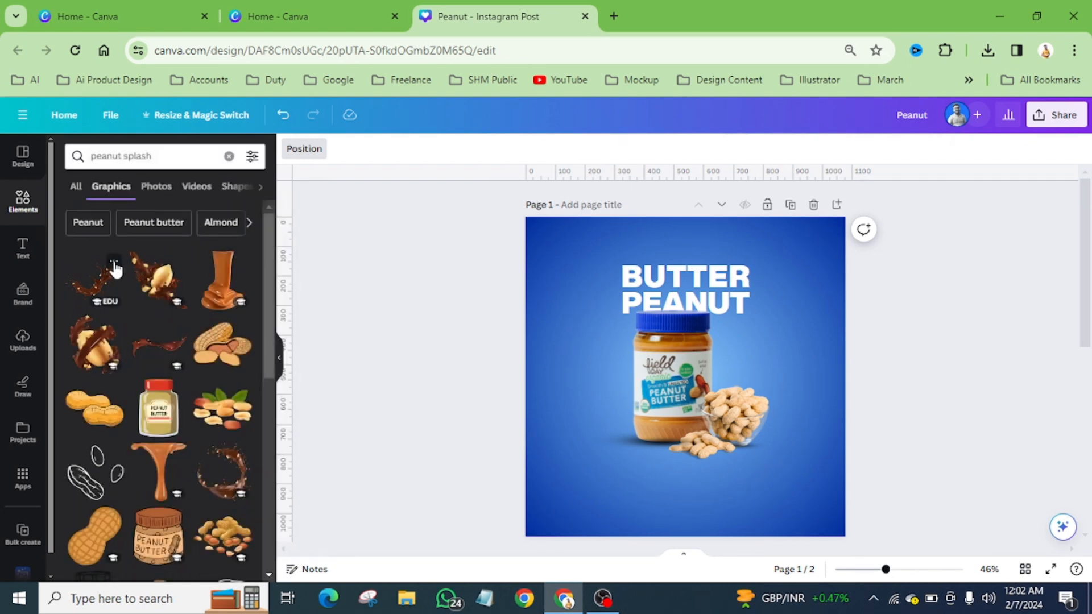
Step: Add the dripping caramel graphic in front of the jar, scale it down, and show all of its magic recommendations
click(160, 470)
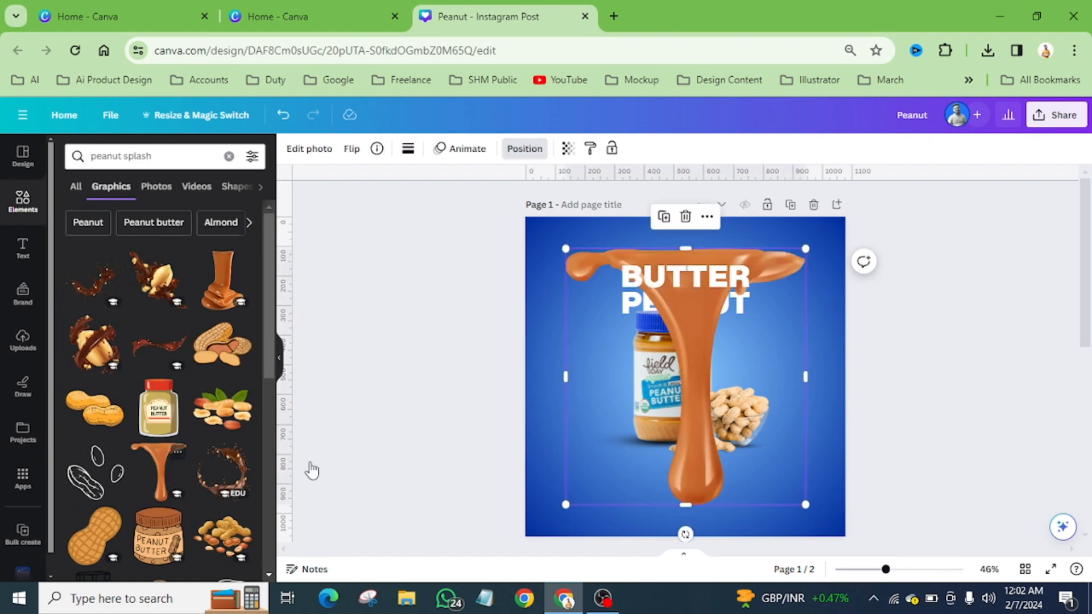
drag(803, 252, 756, 302)
scroll(232, 512, down, 3)
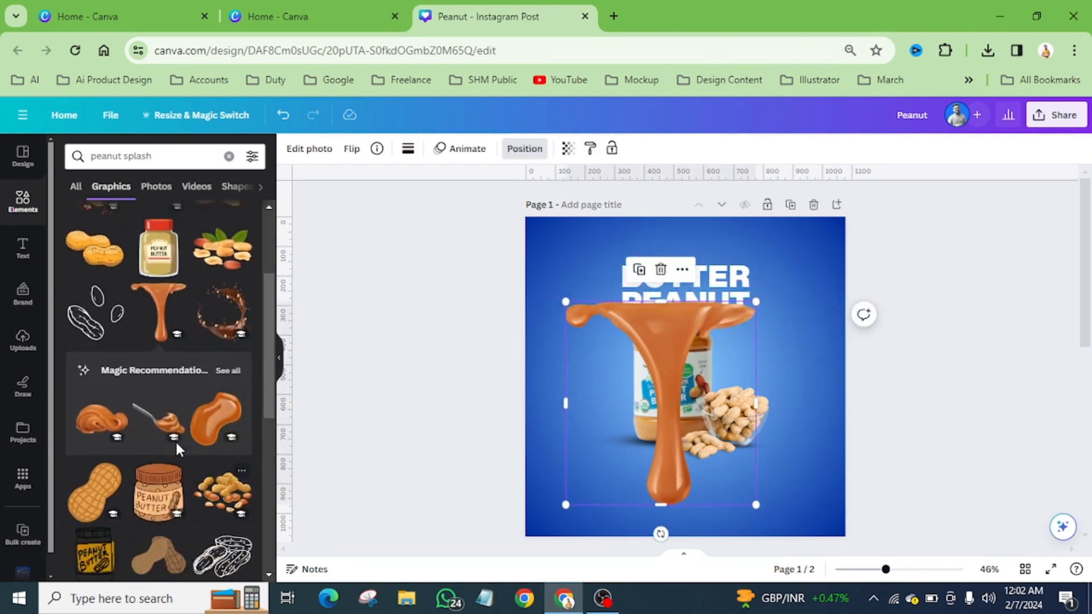
click(229, 371)
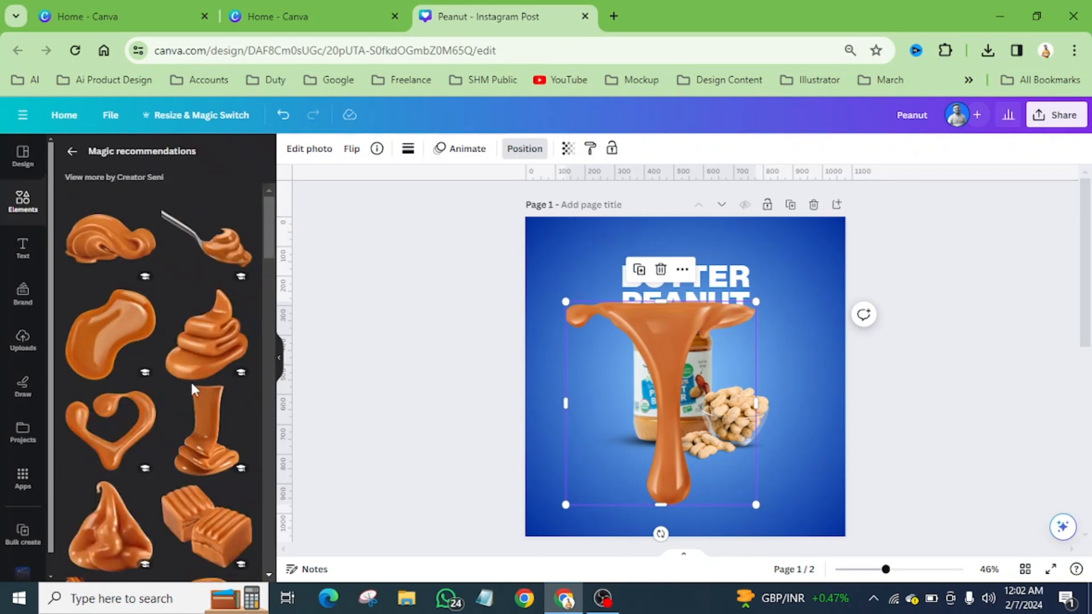
Step: Add the two-caramel-cubes and caramel swirl graphics from the recommendations, shrinking the cubes to the page's lower right and the swirl to its lower left
scroll(186, 378, down, 3)
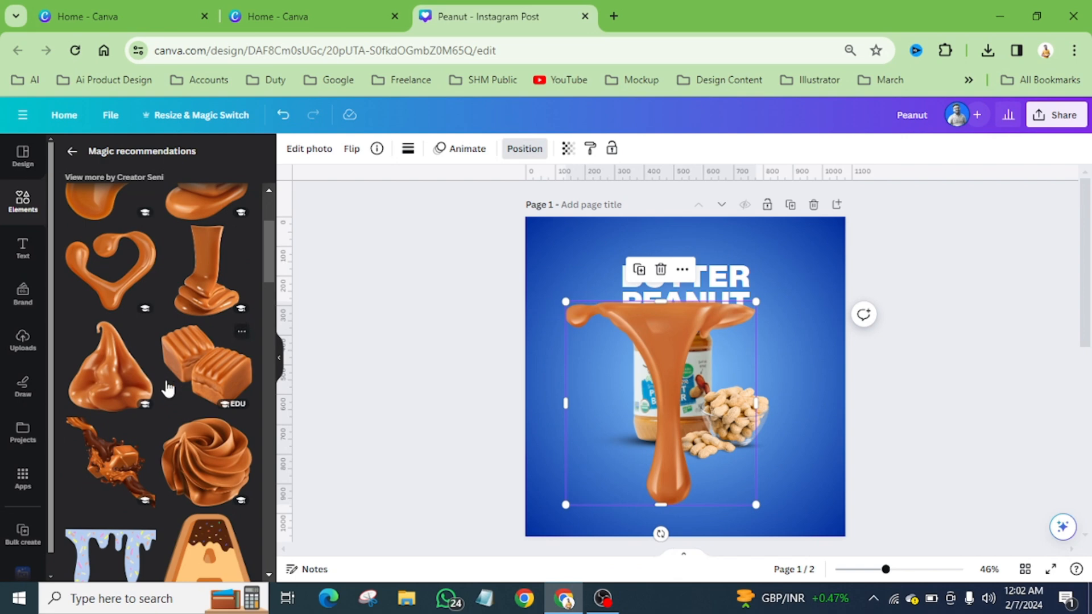
scroll(193, 392, down, 6)
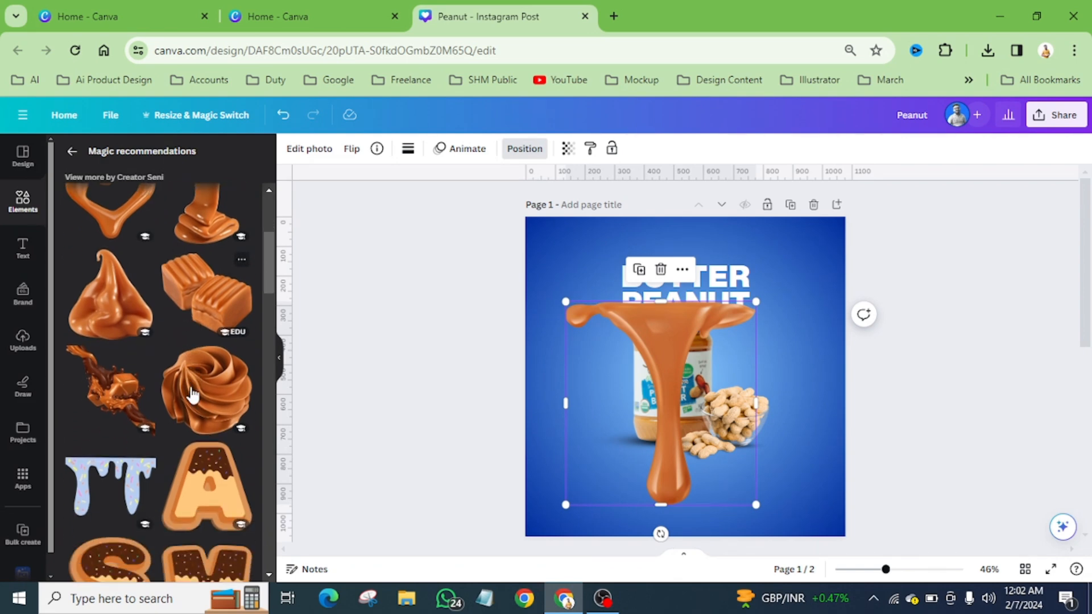
scroll(193, 392, down, 10)
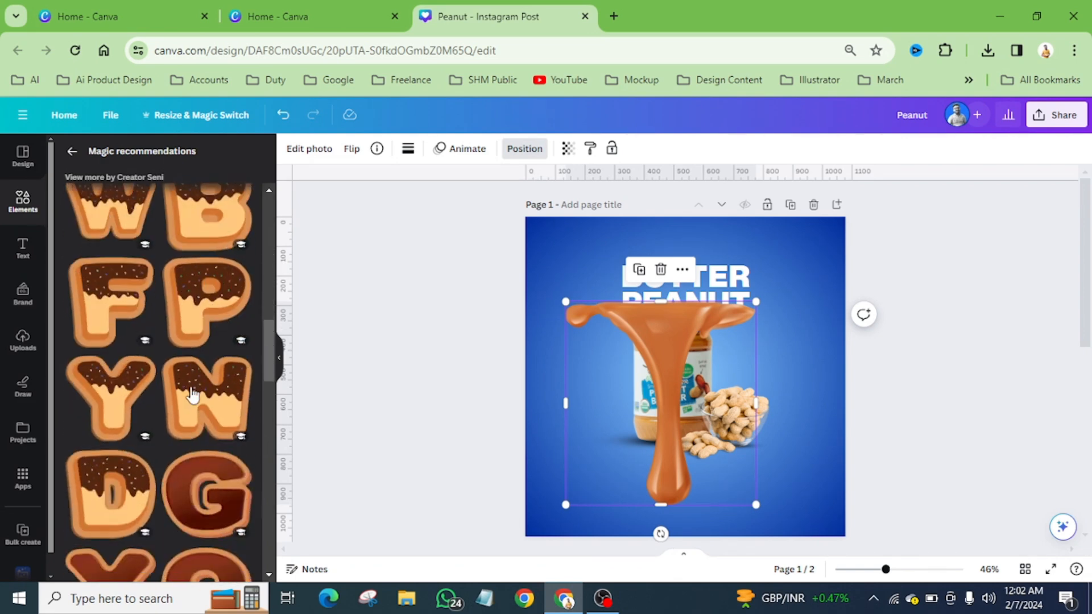
scroll(193, 393, down, 10)
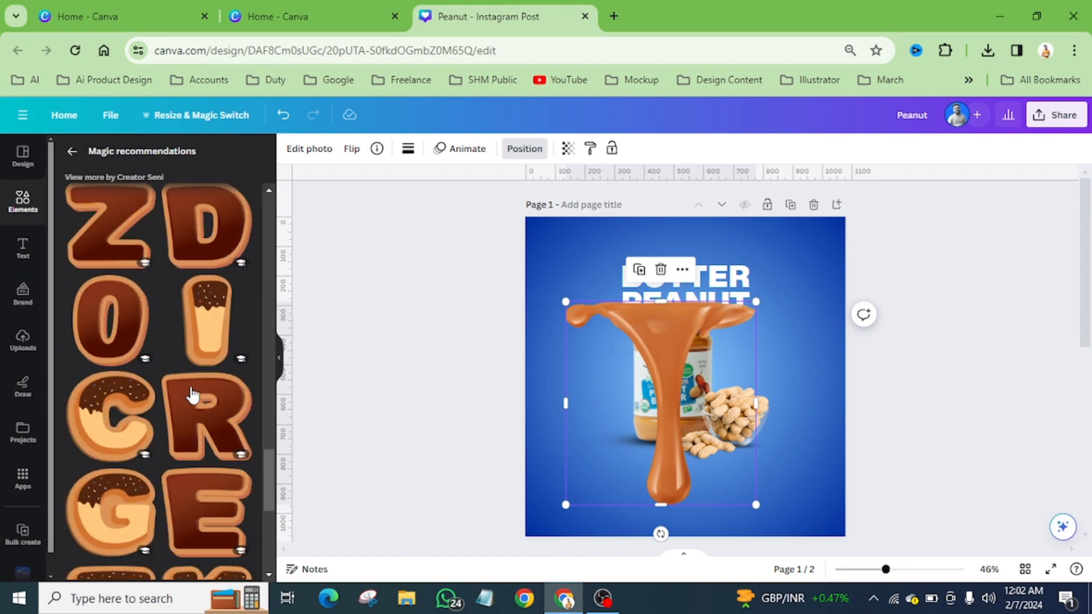
scroll(193, 393, down, 2)
scroll(192, 393, up, 20)
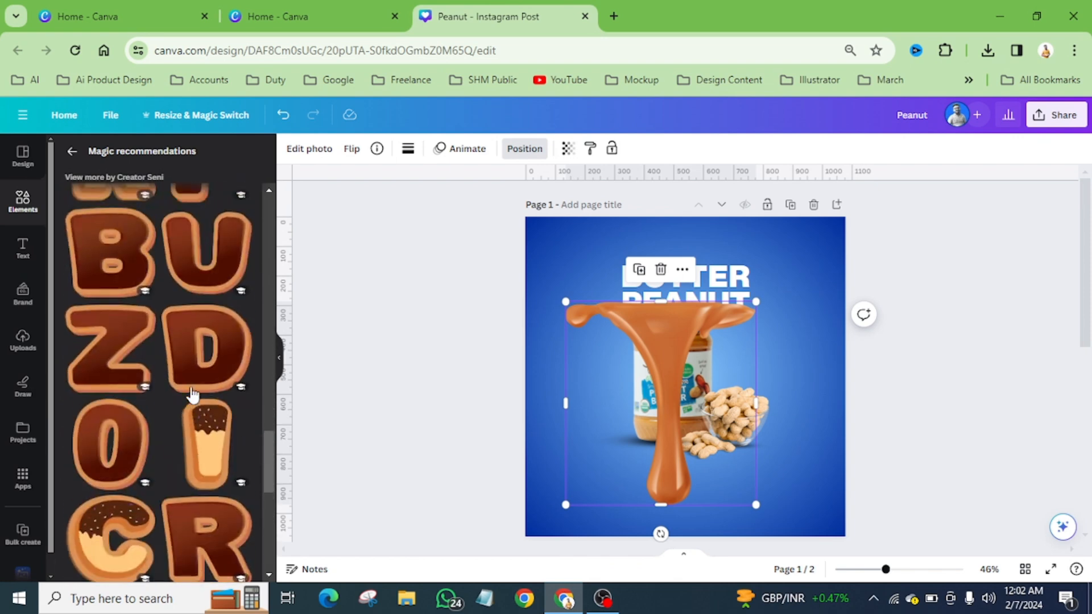
scroll(192, 392, up, 4)
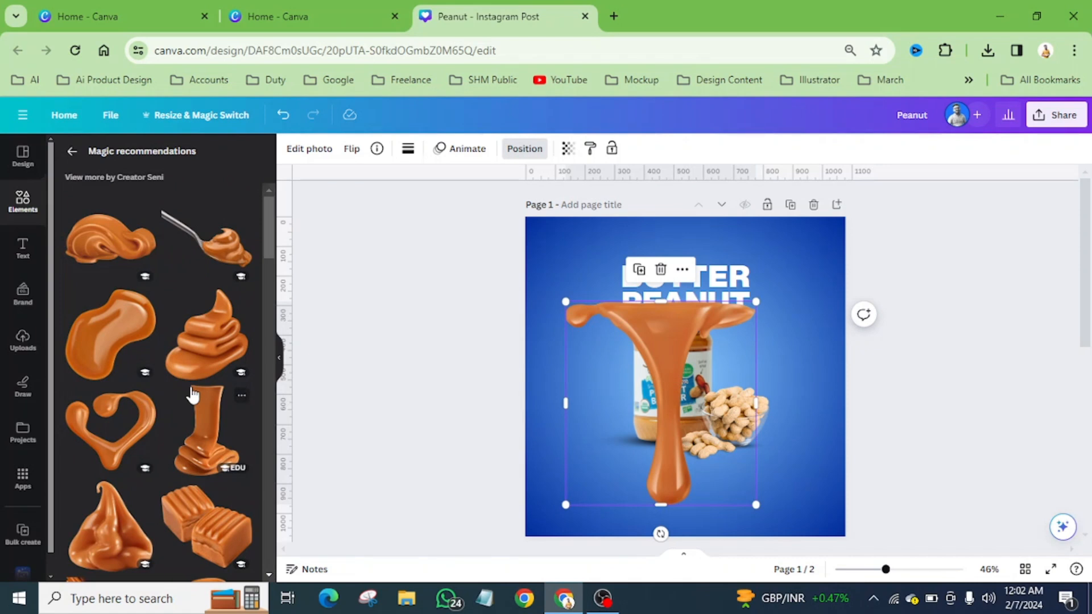
click(229, 535)
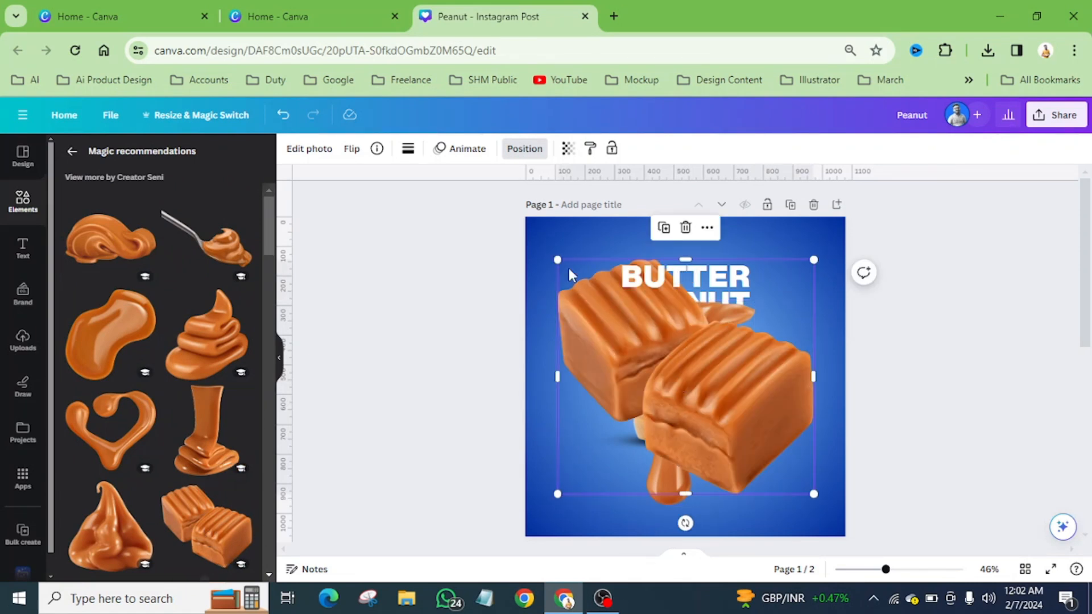
drag(560, 261, 738, 422)
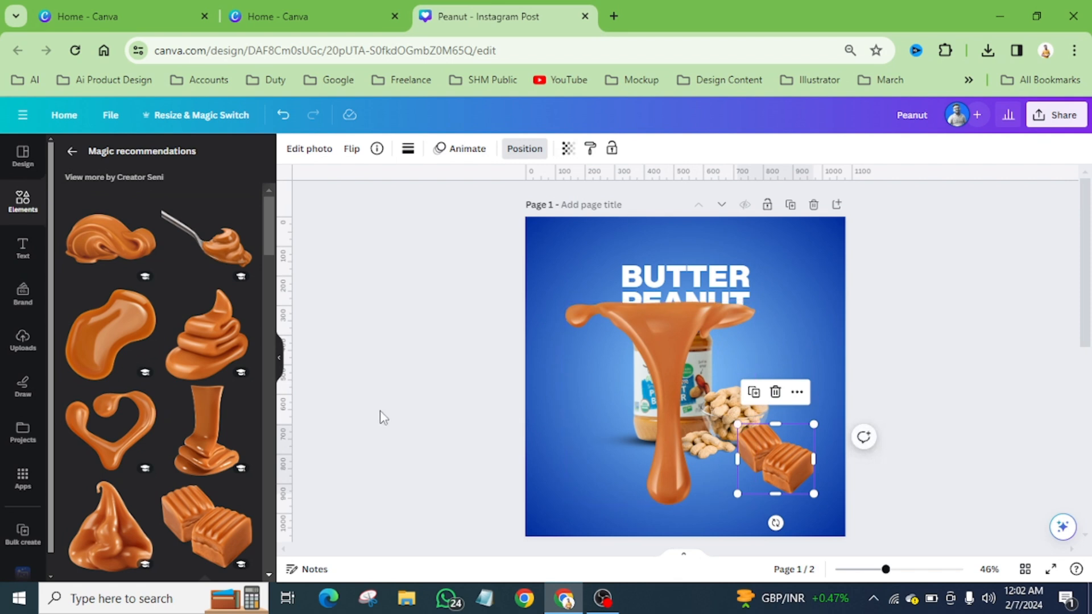
click(221, 348)
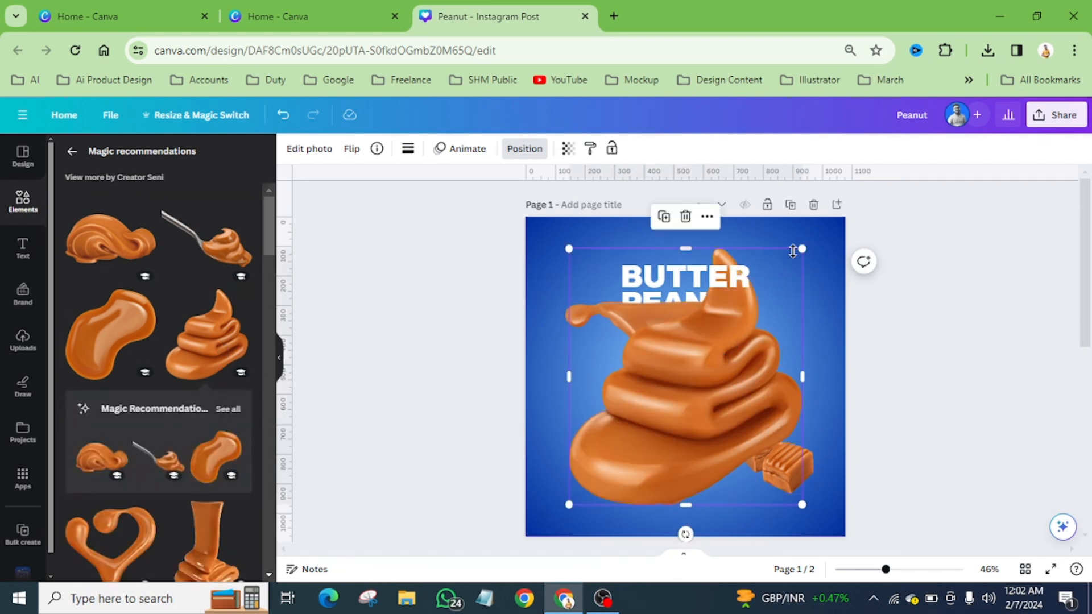
drag(803, 248, 656, 437)
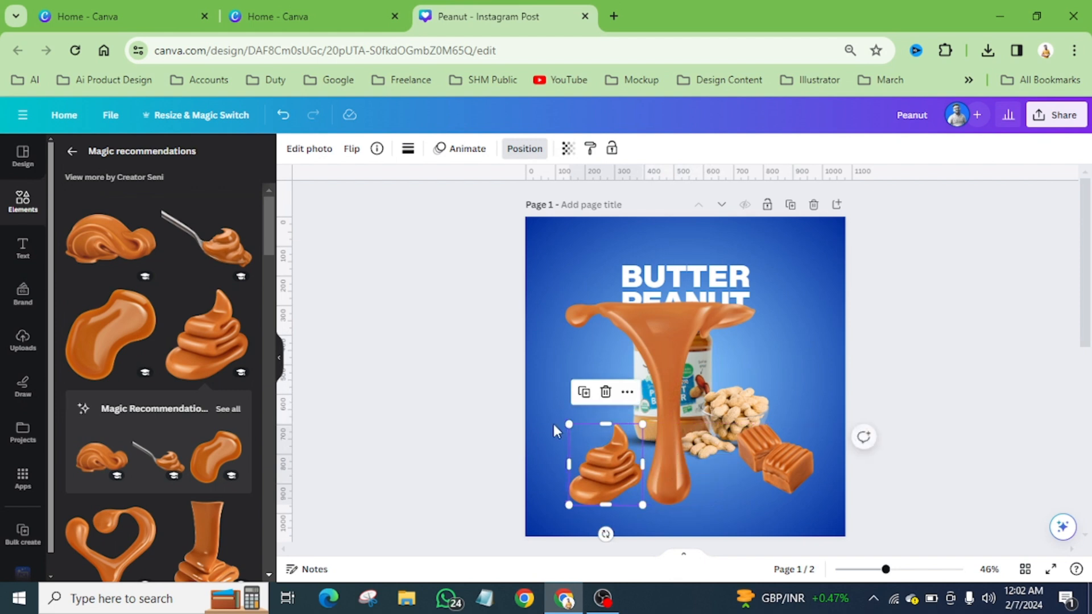
Step: Look through the swirl's magic recommendations, delete the dripping caramel graphic from page 1, and return to the "peanut splash" results
click(228, 410)
scroll(158, 418, down, 2)
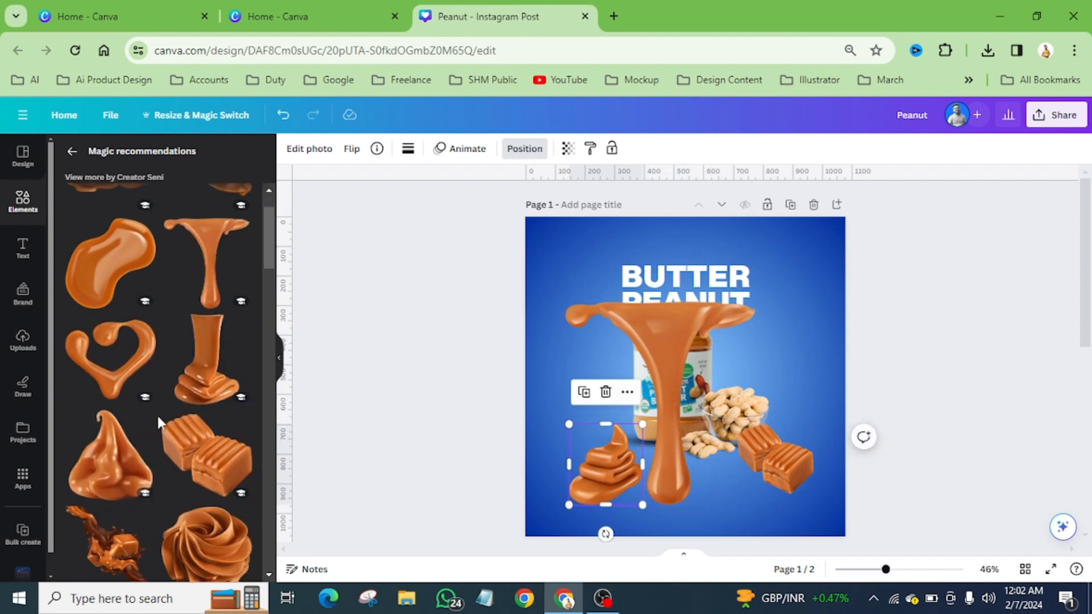
scroll(158, 418, down, 5)
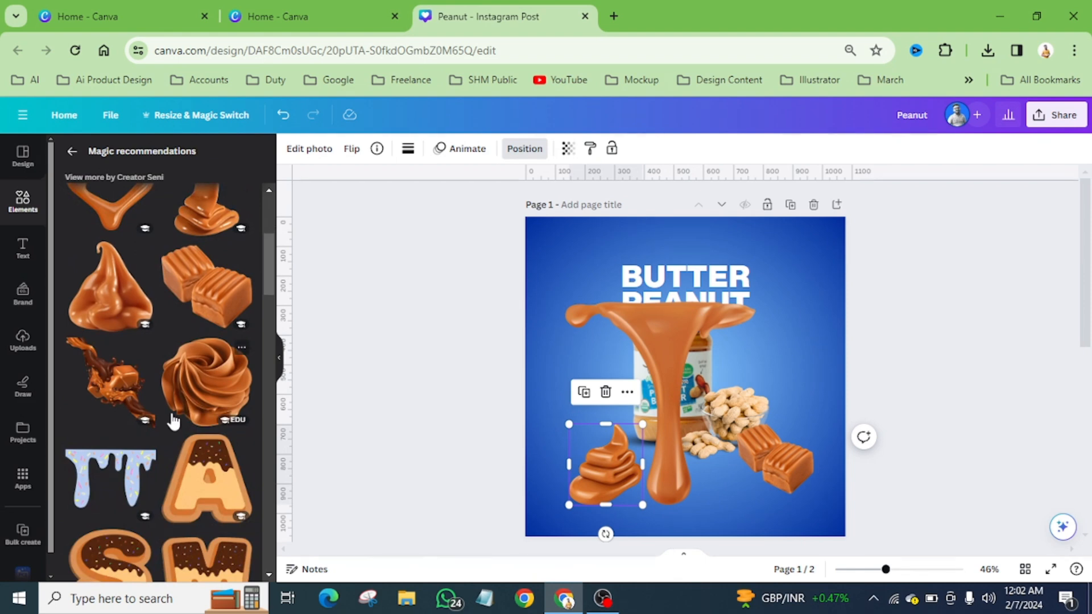
scroll(173, 421, down, 4)
scroll(173, 421, up, 8)
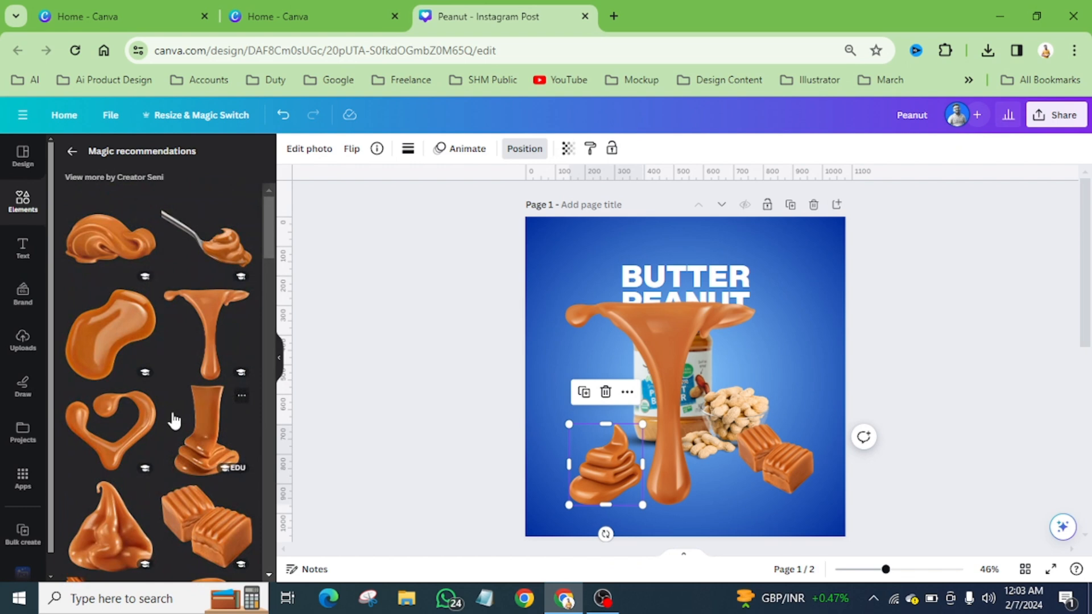
click(681, 313)
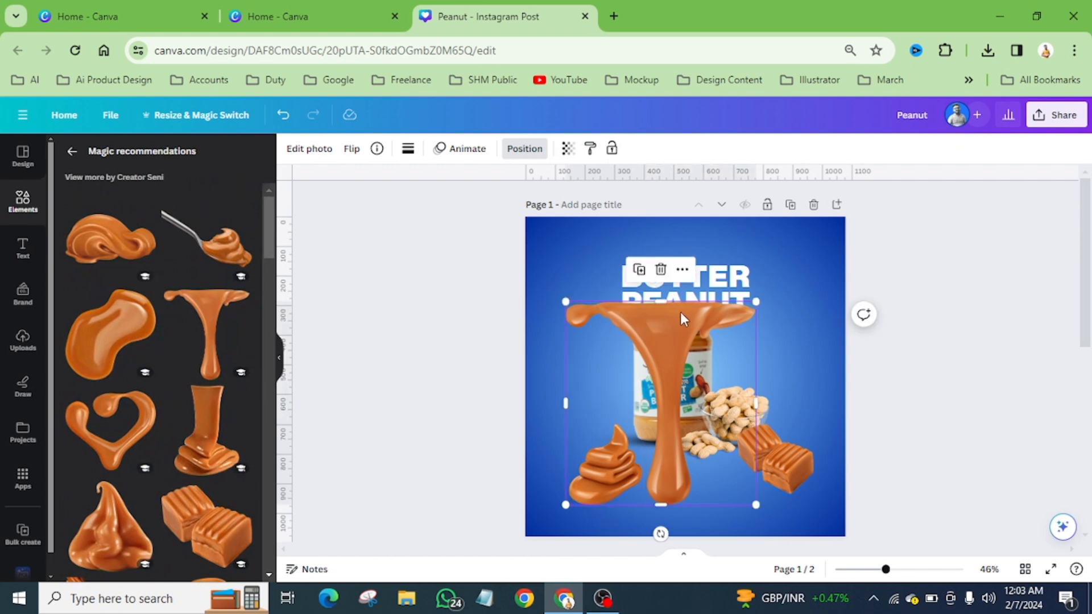
click(661, 269)
click(70, 154)
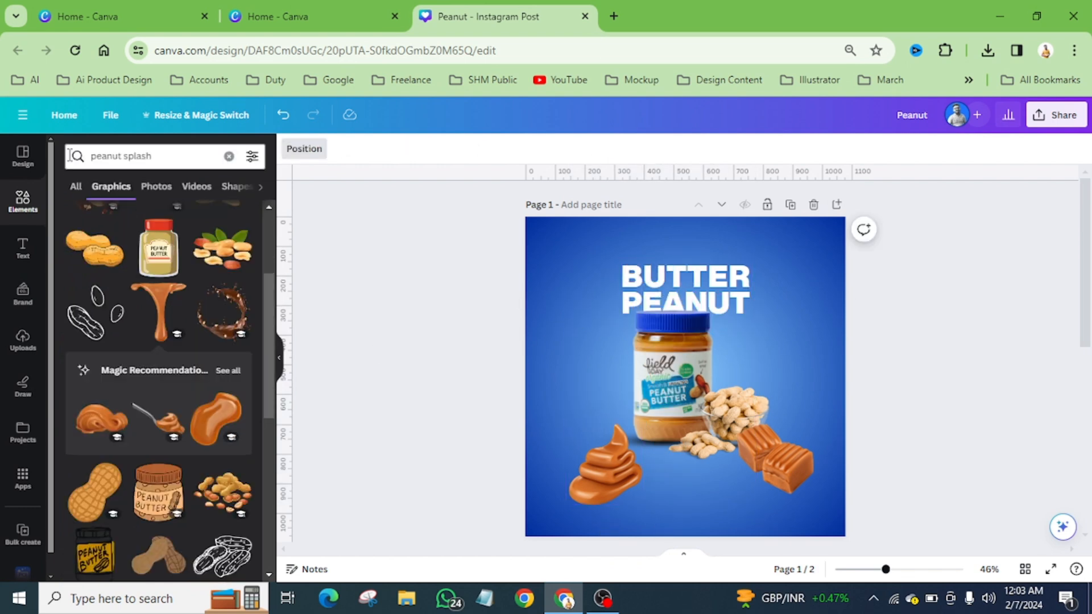
Step: Shrink the caramel cubes graphic to about 51 px wide and place it at the upper-left corner of the B in BUTTER
click(796, 339)
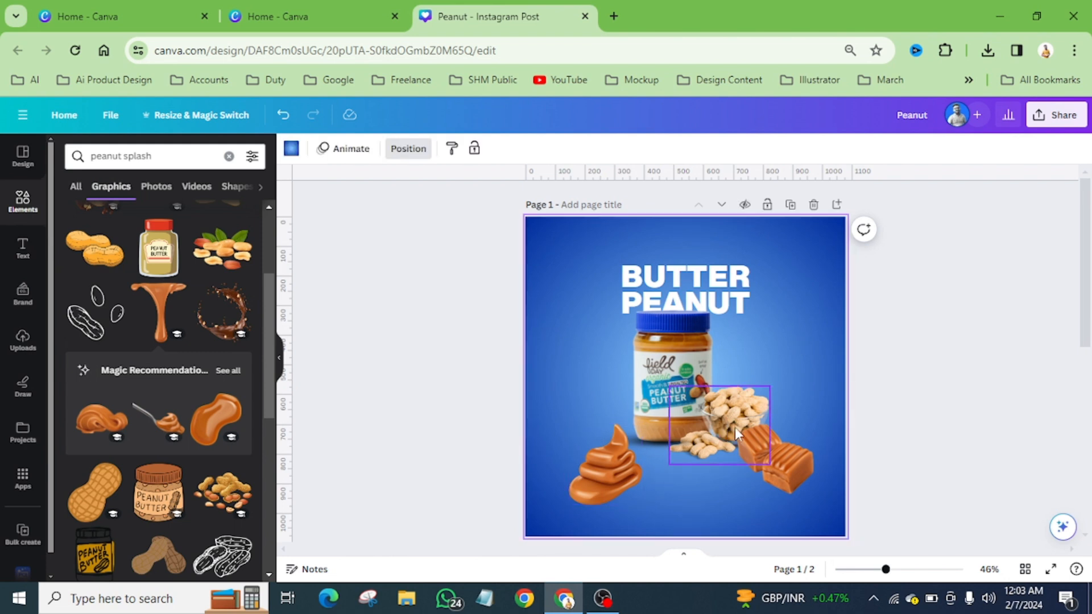
drag(781, 471, 752, 390)
ctrl+scroll(665, 376, up, 2)
ctrl+scroll(666, 376, up, 2)
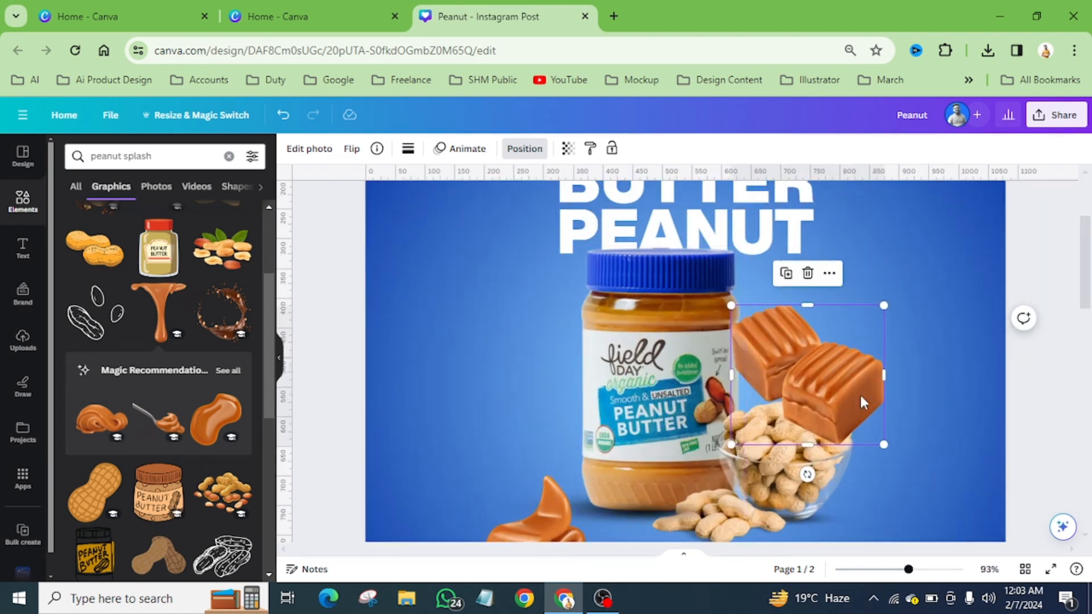
drag(884, 445, 762, 332)
scroll(841, 358, up, 1)
drag(758, 438, 573, 284)
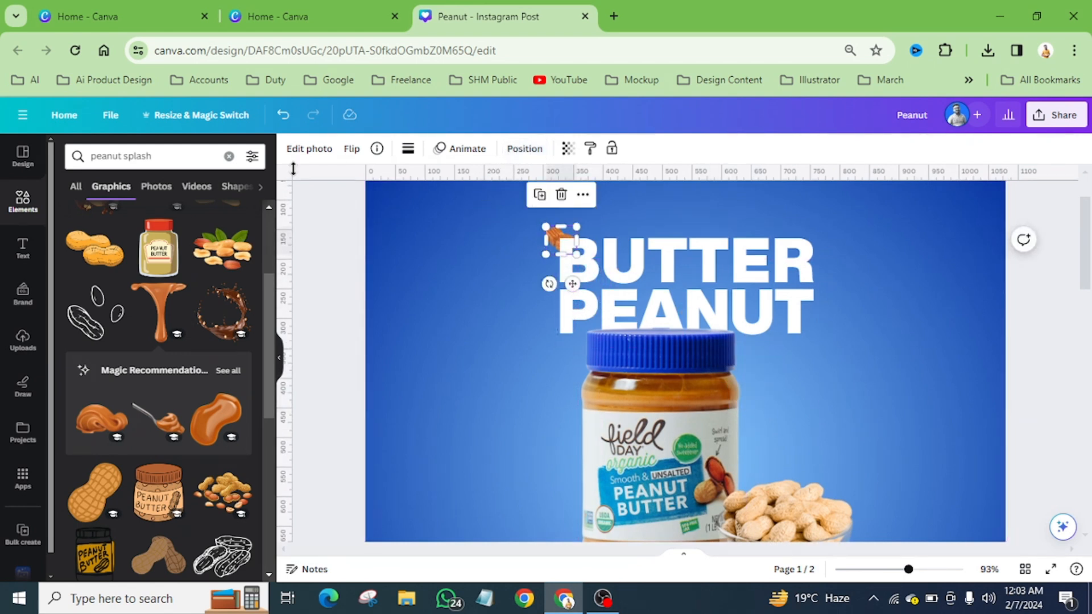
Step: Bring the small caramel cubes graphic to the front and rotate it to about -60°
click(515, 153)
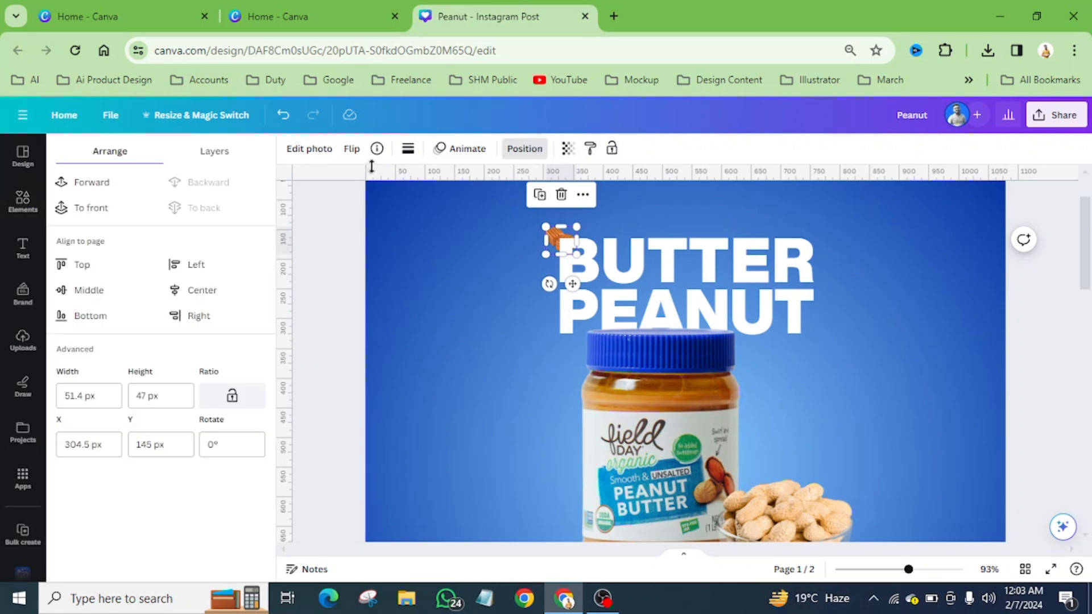
click(90, 209)
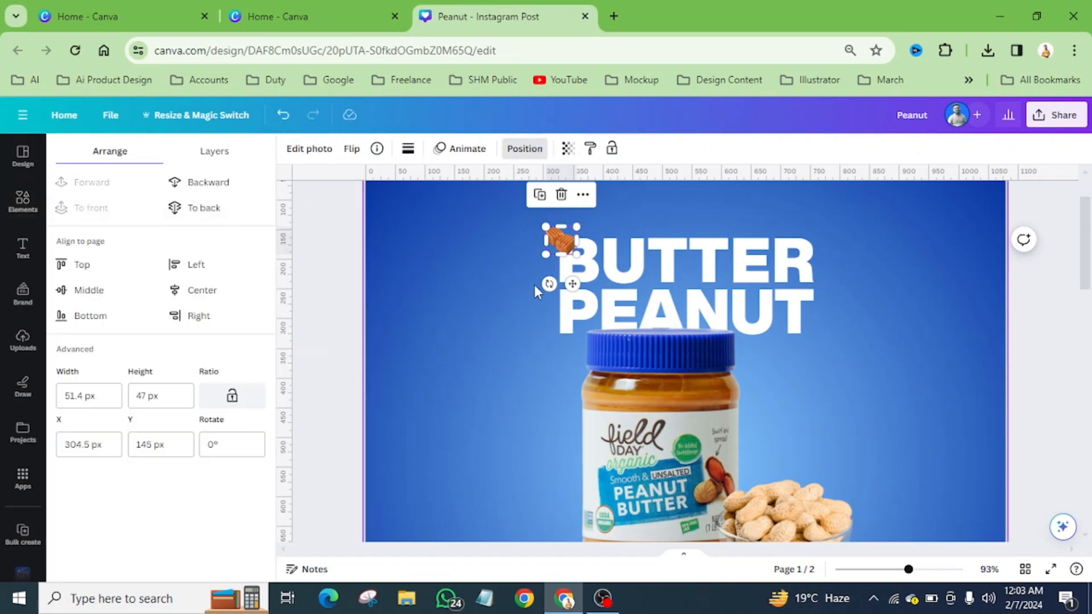
drag(549, 284, 586, 274)
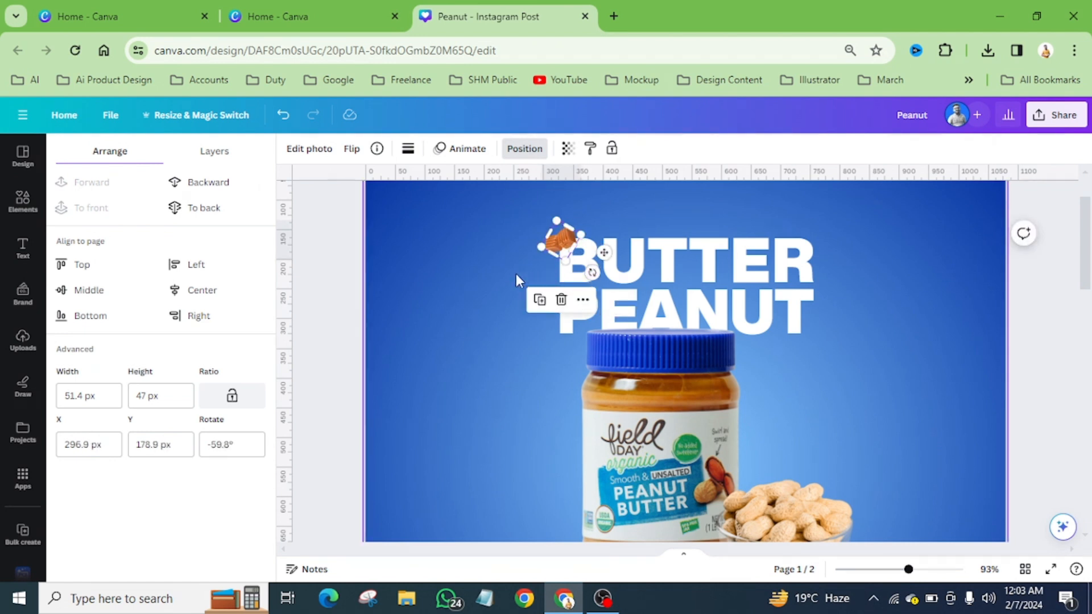
Step: Enlarge the caramel cubes graphic over the start of the heading, apply the Background Remover, and open its brush settings
drag(565, 259, 651, 432)
drag(618, 349, 572, 301)
click(306, 153)
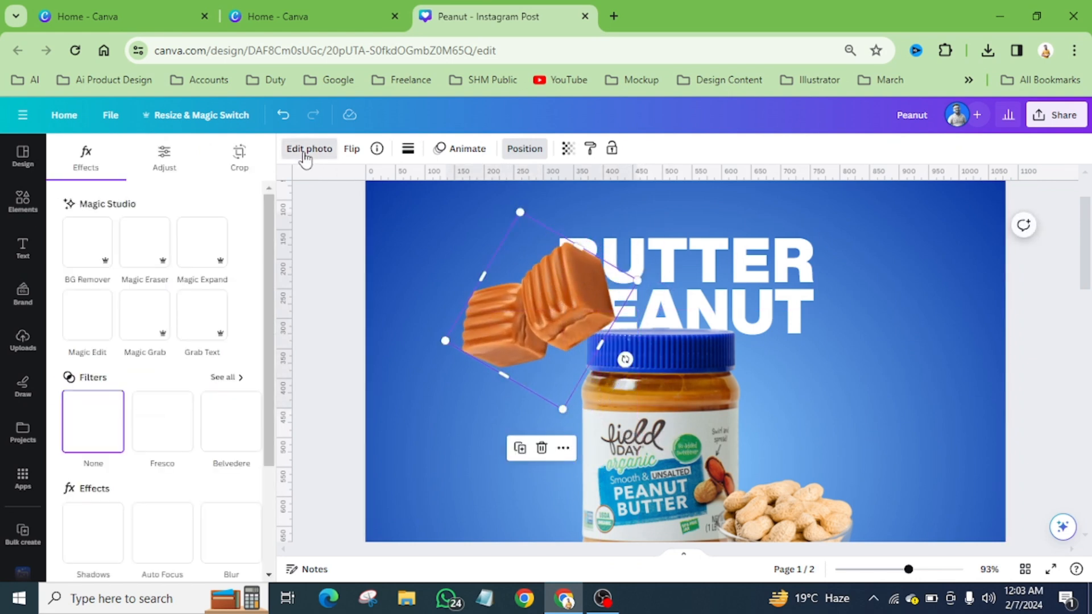
click(85, 253)
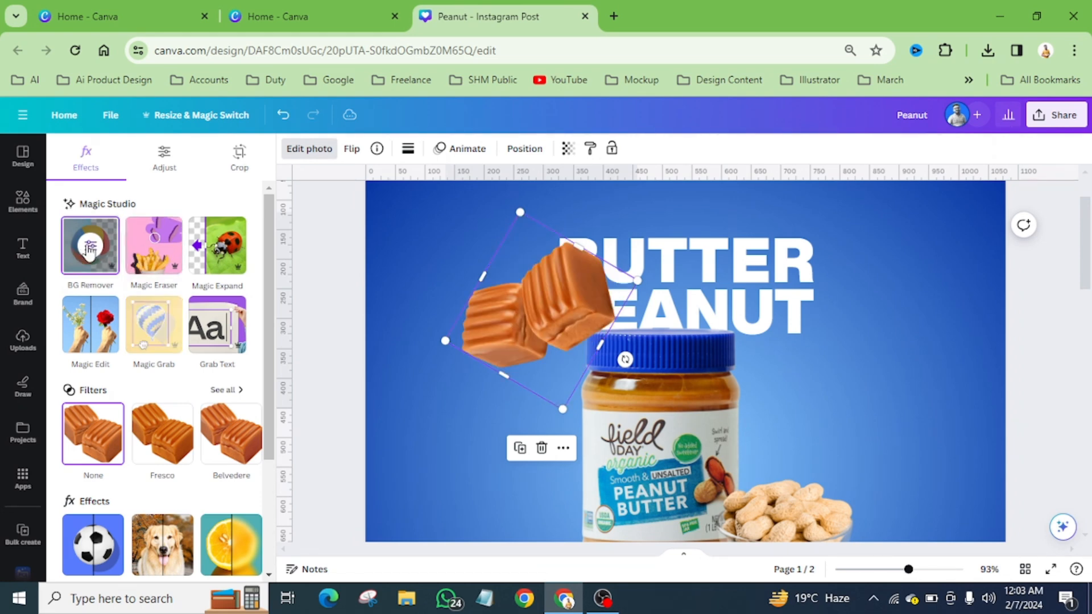
click(90, 246)
Step: Erase the rear caramel cube with the size 20 Erase brush, keeping only the front cube, and return to the page
mouse_move(503, 235)
mouse_down()
mouse_move(526, 214)
mouse_move(620, 183)
mouse_move(640, 186)
mouse_move(699, 244)
mouse_up()
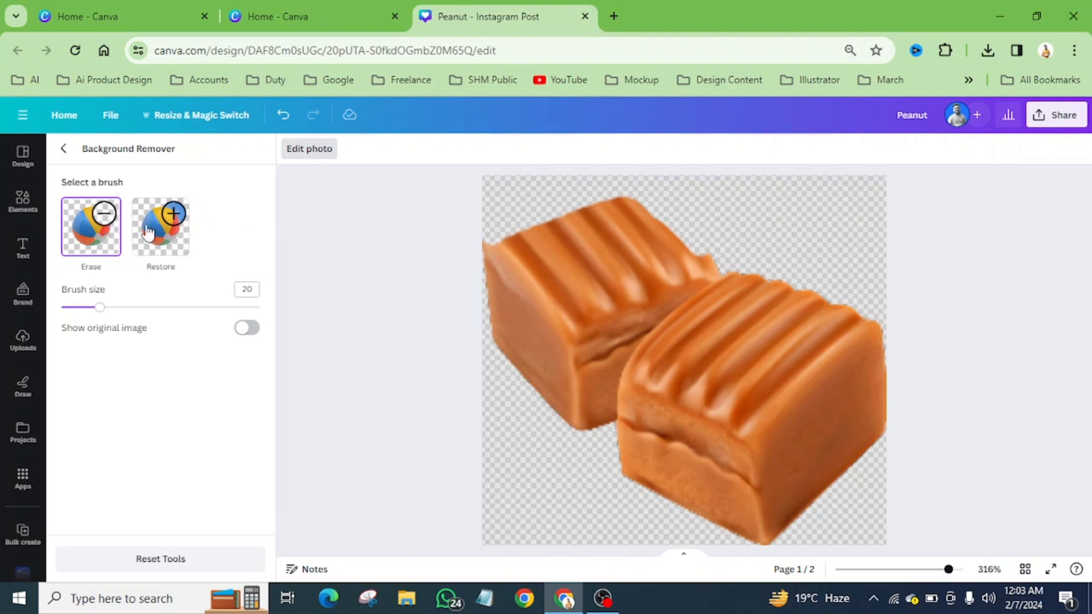
click(161, 244)
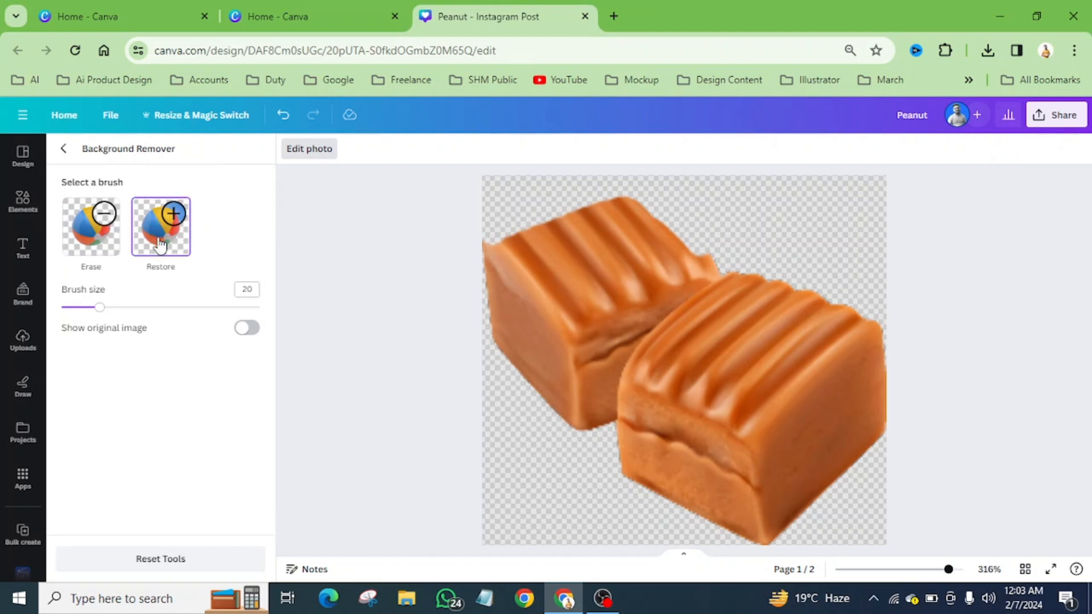
mouse_move(611, 212)
mouse_down()
mouse_move(592, 199)
mouse_move(487, 244)
mouse_move(623, 191)
mouse_move(699, 255)
mouse_up()
click(91, 242)
mouse_move(617, 188)
mouse_down()
mouse_move(577, 183)
mouse_move(481, 225)
mouse_move(501, 287)
mouse_move(495, 346)
mouse_move(545, 419)
mouse_move(589, 439)
mouse_move(620, 336)
mouse_move(709, 259)
mouse_move(654, 197)
mouse_move(542, 204)
mouse_move(505, 243)
mouse_move(498, 281)
mouse_move(519, 343)
mouse_move(578, 412)
mouse_move(506, 334)
mouse_up()
mouse_move(522, 226)
mouse_down()
mouse_move(624, 206)
mouse_move(683, 254)
mouse_move(686, 263)
mouse_move(619, 292)
mouse_move(581, 380)
mouse_up()
mouse_move(623, 307)
mouse_down()
mouse_move(656, 249)
mouse_move(636, 228)
mouse_move(593, 222)
mouse_move(534, 241)
mouse_move(516, 266)
mouse_move(523, 321)
mouse_move(561, 367)
mouse_move(605, 284)
mouse_move(637, 260)
mouse_move(597, 242)
mouse_move(556, 252)
mouse_move(525, 289)
mouse_move(546, 344)
mouse_move(612, 258)
mouse_move(552, 276)
mouse_move(552, 318)
mouse_up()
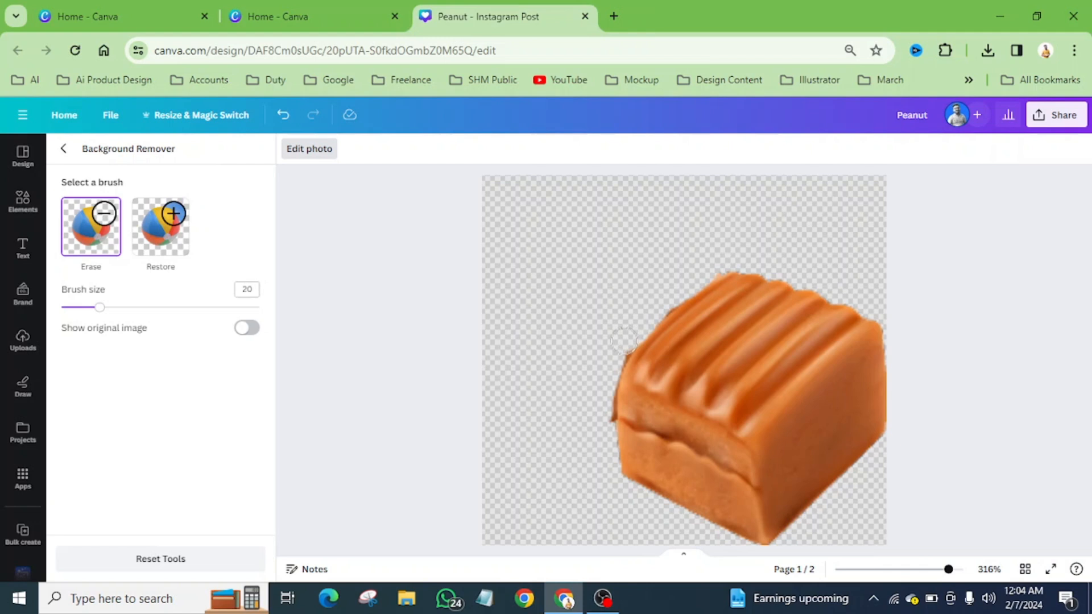
drag(600, 426, 606, 388)
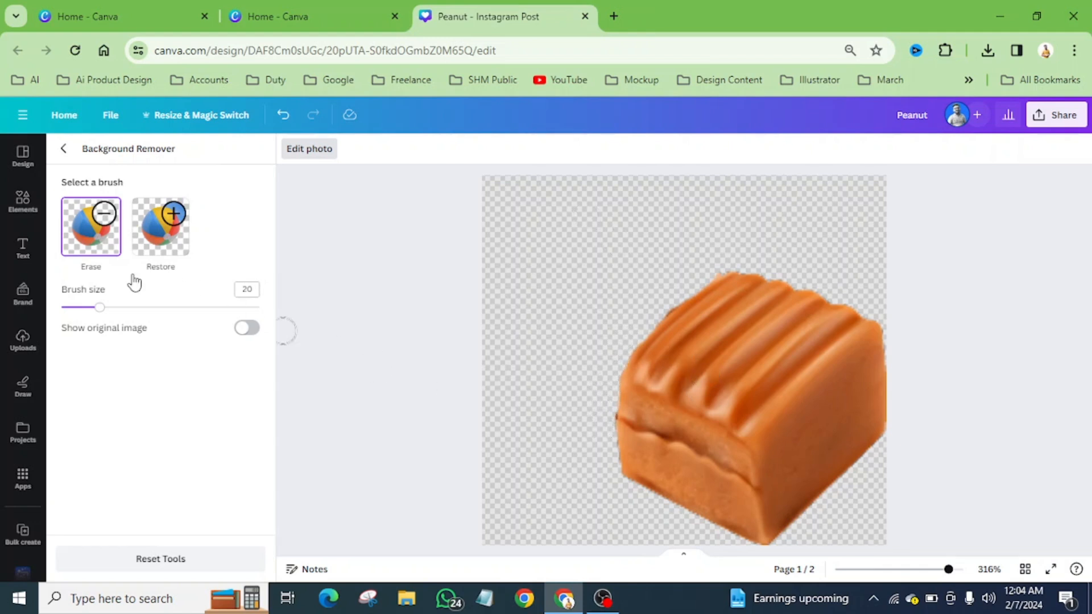
click(64, 148)
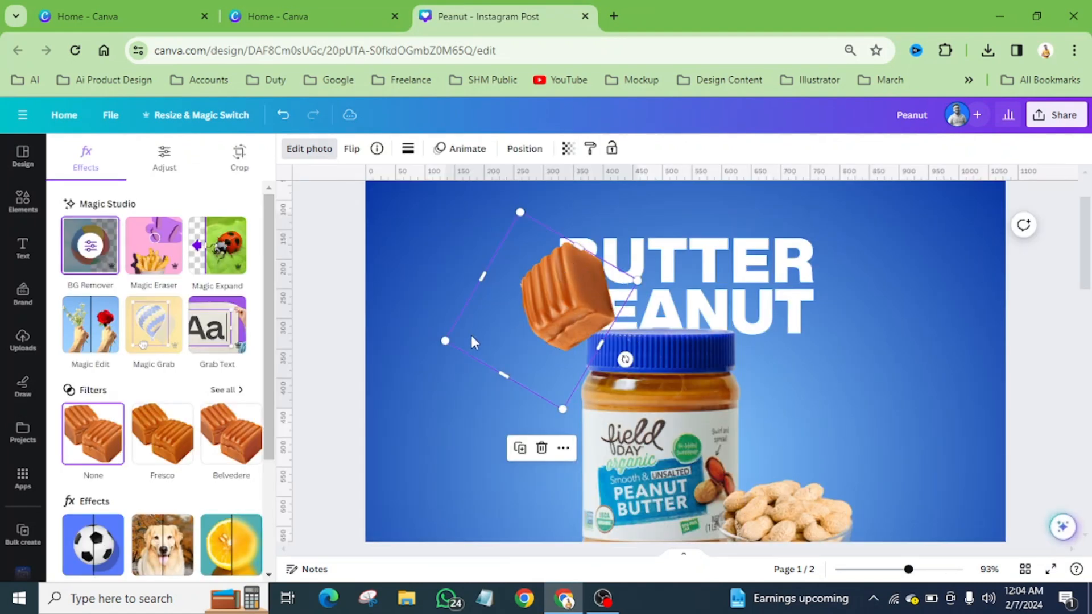
Step: Shrink the single cube onto the upper-left corner of BUTTER, and place copies on the U of PEANUT and left of the jar
drag(485, 335, 565, 249)
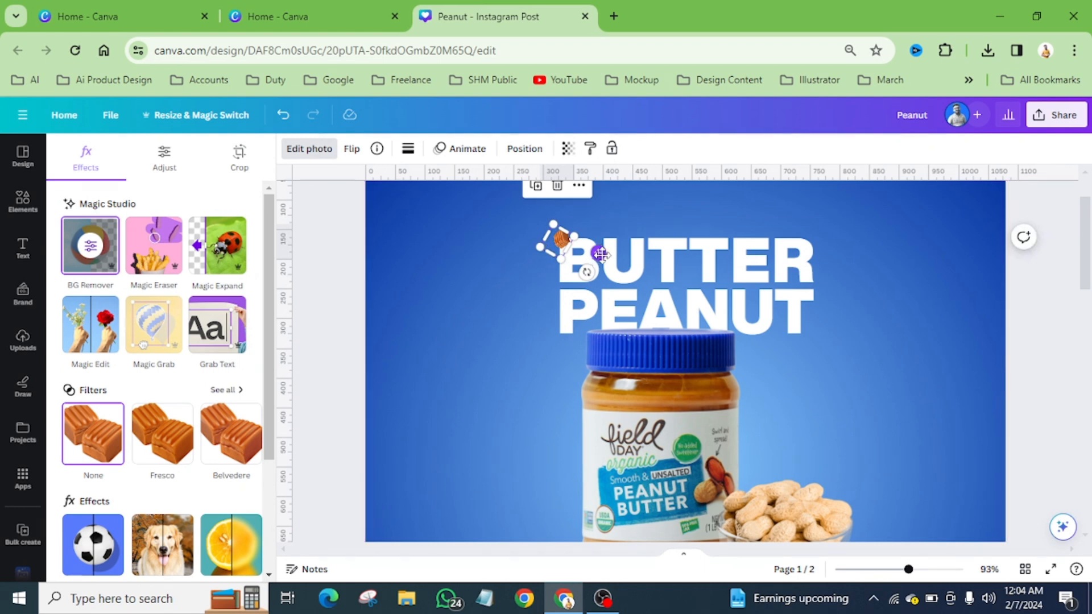
drag(598, 253, 838, 322)
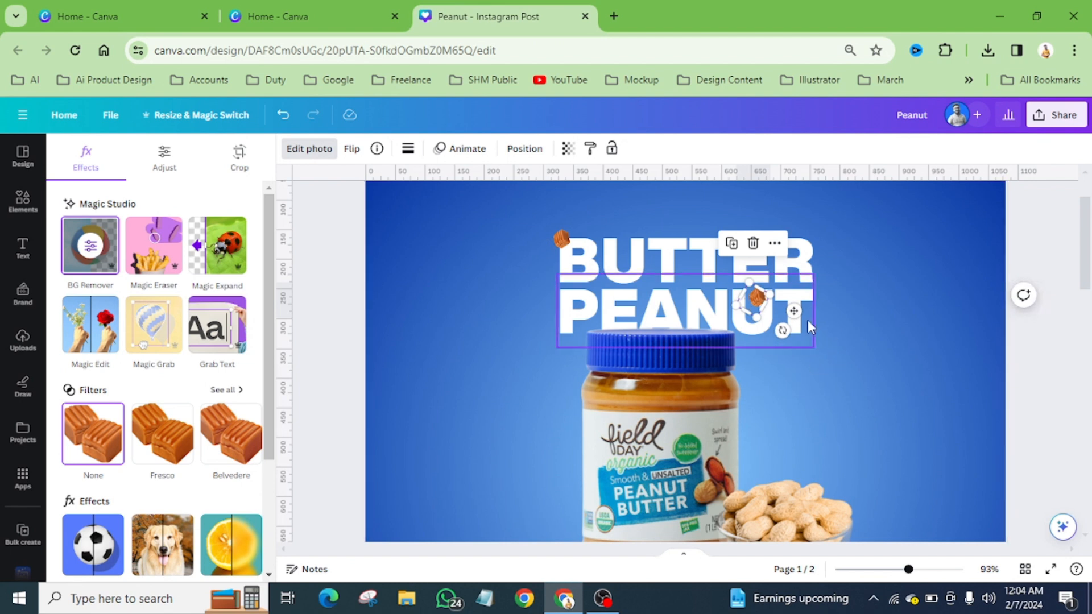
drag(756, 299, 602, 456)
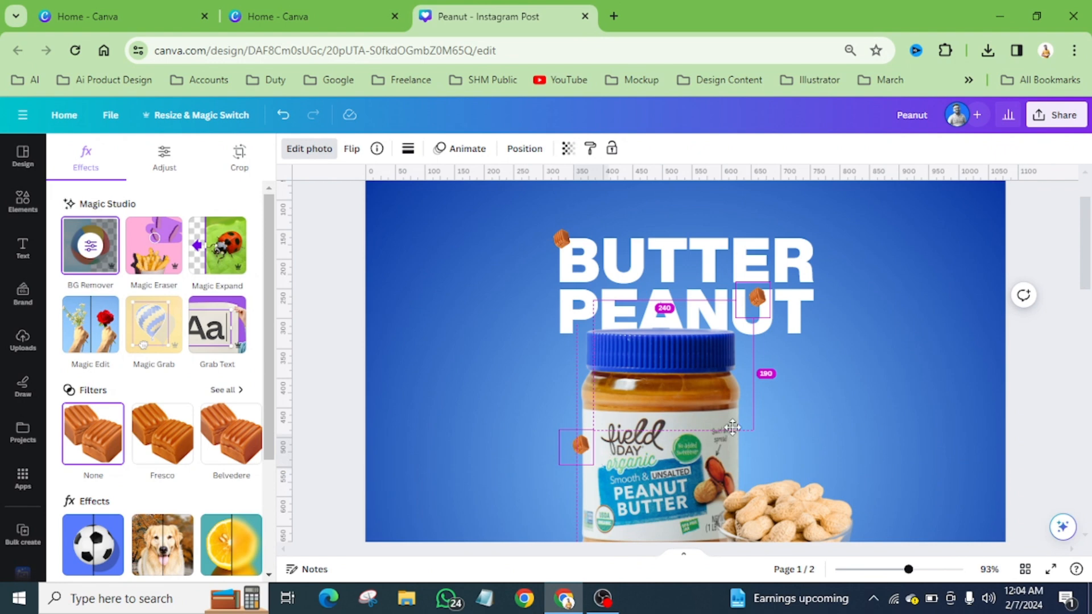
scroll(733, 413, down, 5)
scroll(736, 405, down, 3)
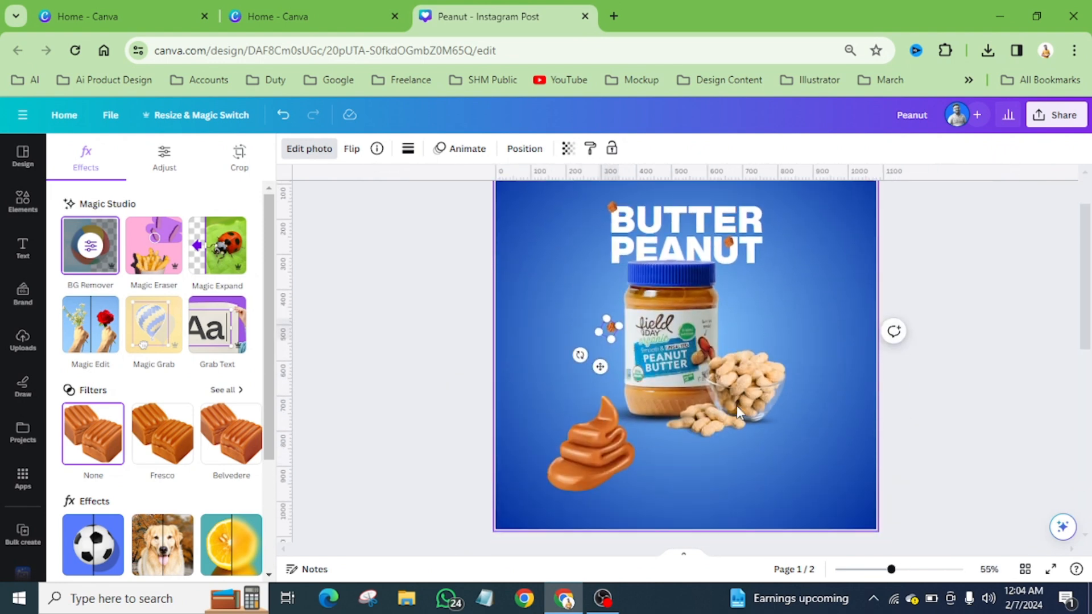
Step: Delete the caramel swirl from the blue page and place another small cube copy at the jar's base beside the peanuts
click(611, 449)
click(591, 352)
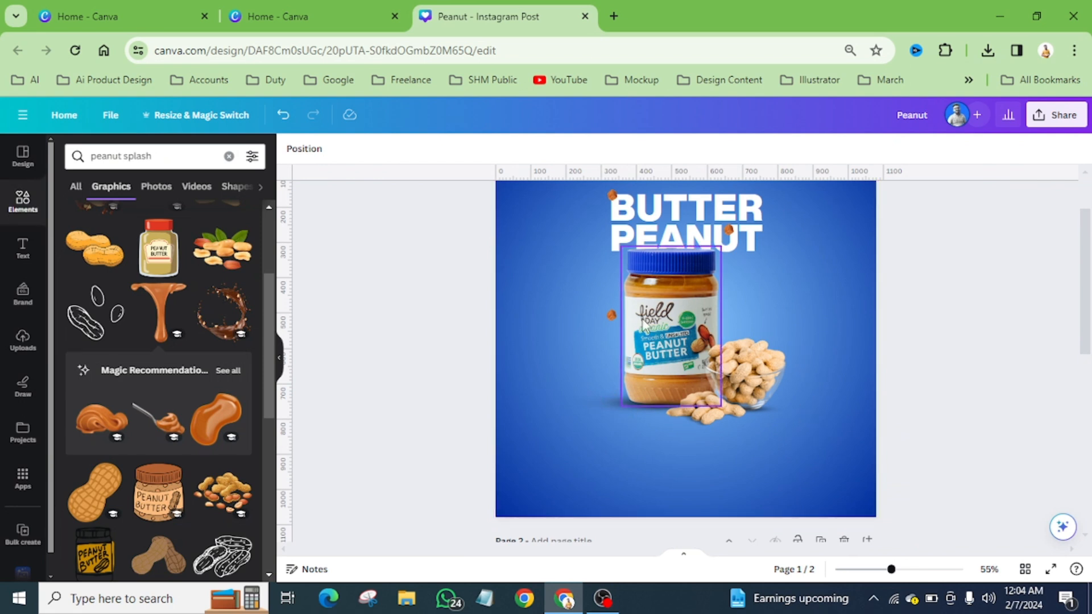
click(614, 316)
drag(751, 391, 657, 411)
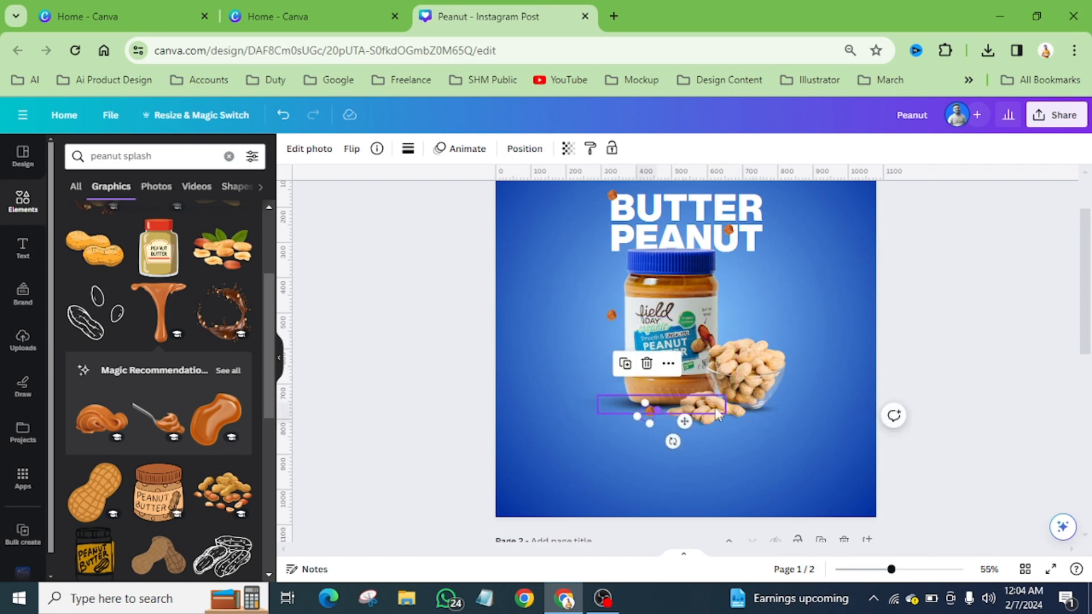
click(820, 323)
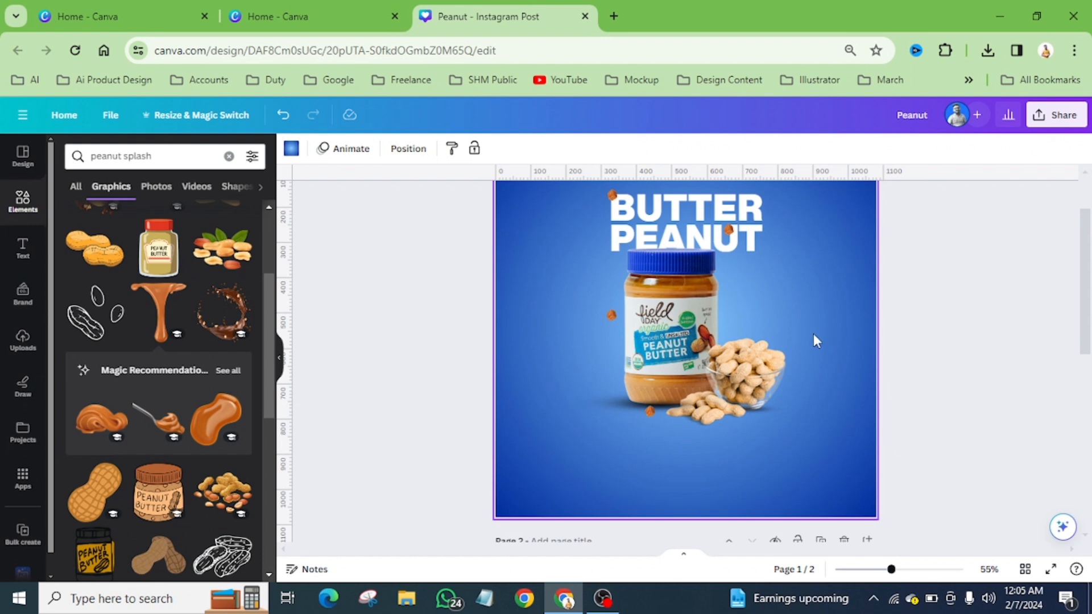
Step: Create an empty white page between the blue and brown pages, clearing all elements from it
scroll(812, 335, up, 2)
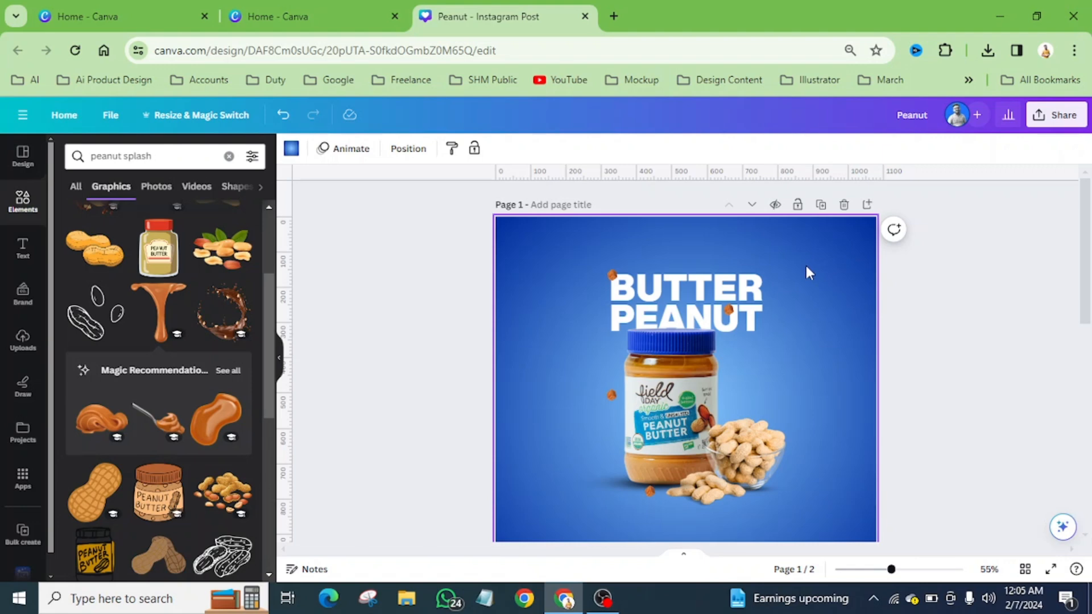
scroll(807, 265, down, 5)
scroll(807, 265, up, 5)
scroll(827, 247, up, 1)
scroll(826, 506, down, 3)
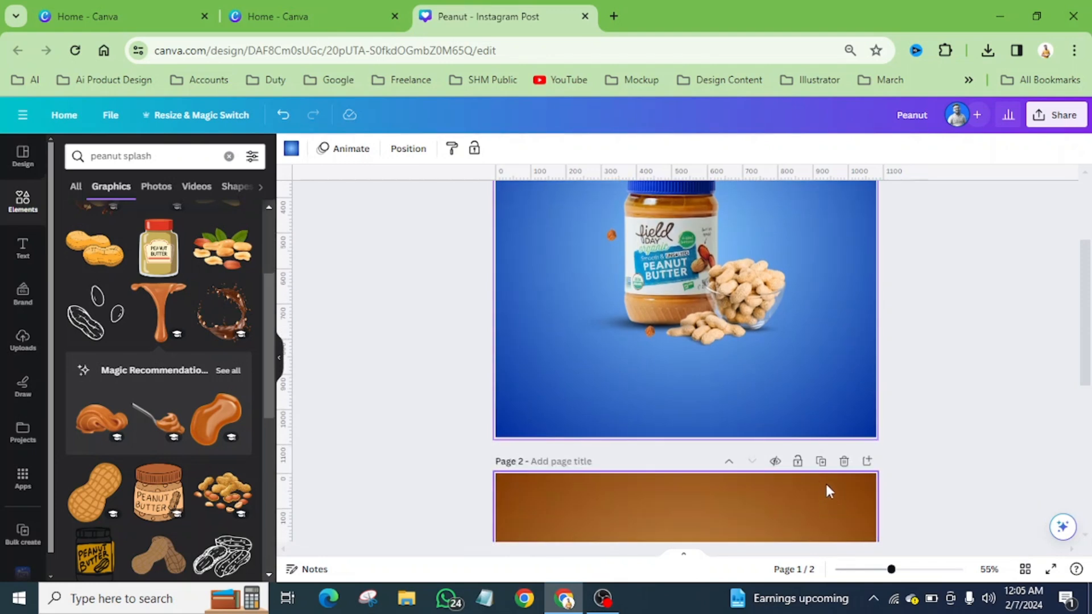
click(867, 461)
scroll(779, 432, up, 5)
drag(592, 295, 845, 500)
key(Delete)
key(Delete)
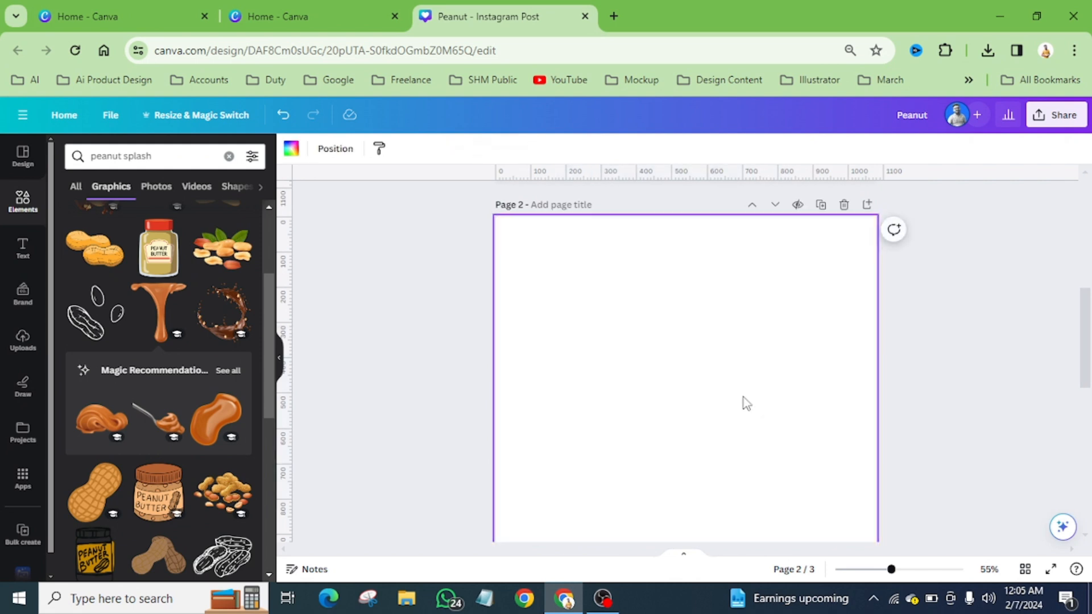
Step: Copy the small caramel cube onto the blank page, enlarge it, rotate it upright and centre it
scroll(732, 389, up, 3)
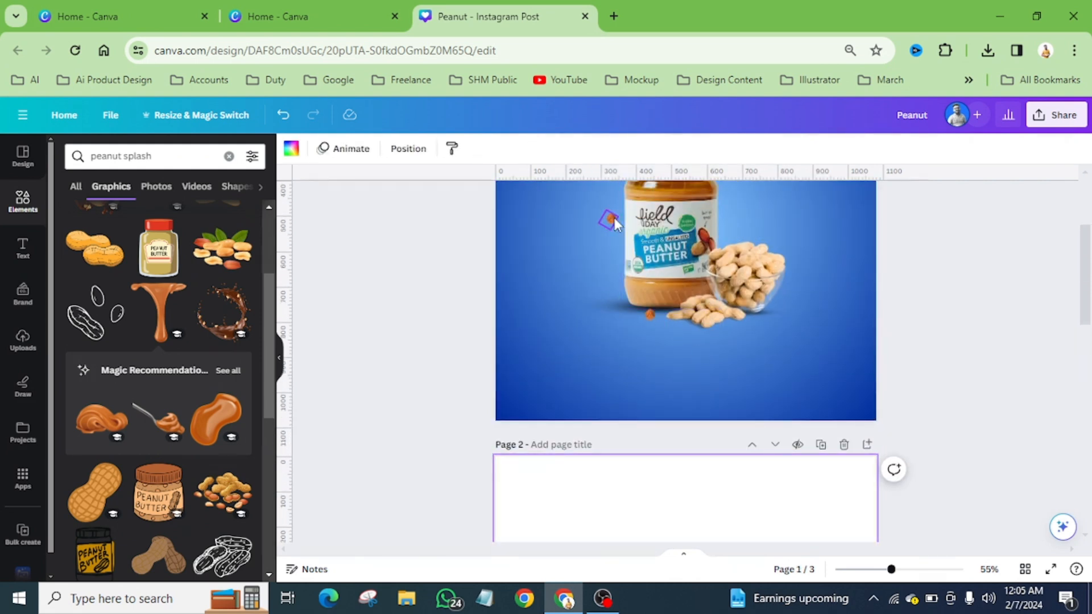
drag(614, 218, 685, 559)
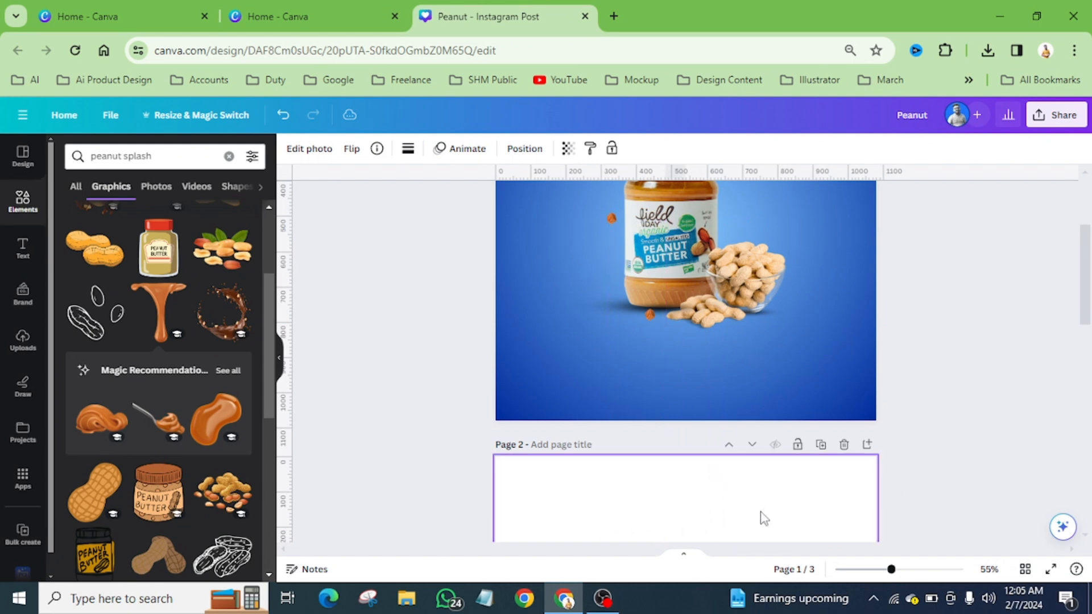
scroll(759, 522, down, 5)
drag(682, 267, 730, 396)
drag(718, 326, 692, 293)
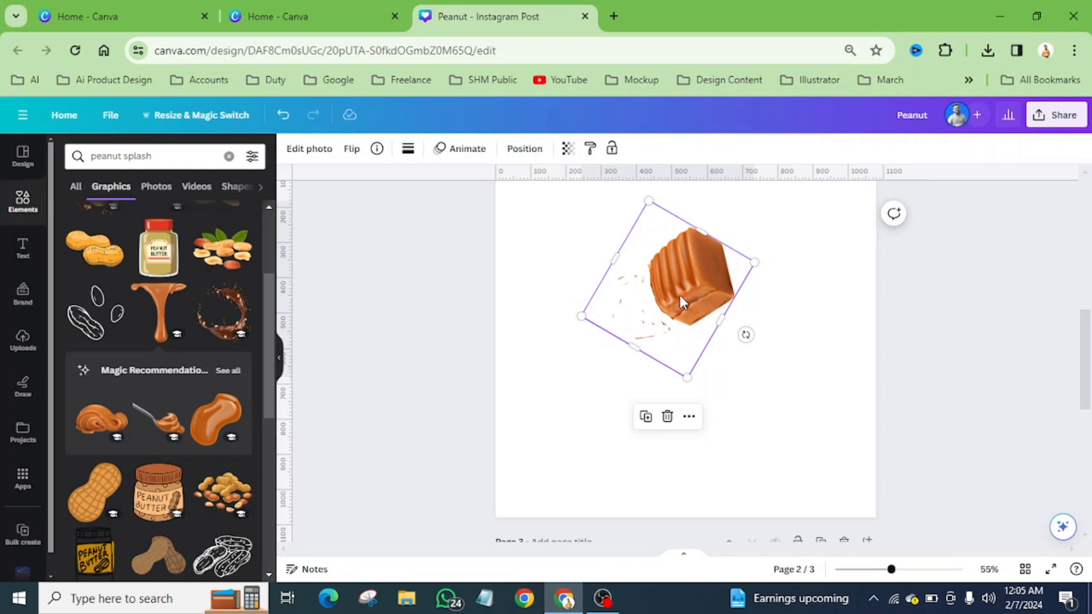
drag(746, 334, 658, 357)
mouse_move(690, 306)
mouse_down()
mouse_move(688, 264)
mouse_move(689, 289)
mouse_up()
ctrl+scroll(689, 265, down, 4)
click(739, 293)
click(690, 279)
click(974, 204)
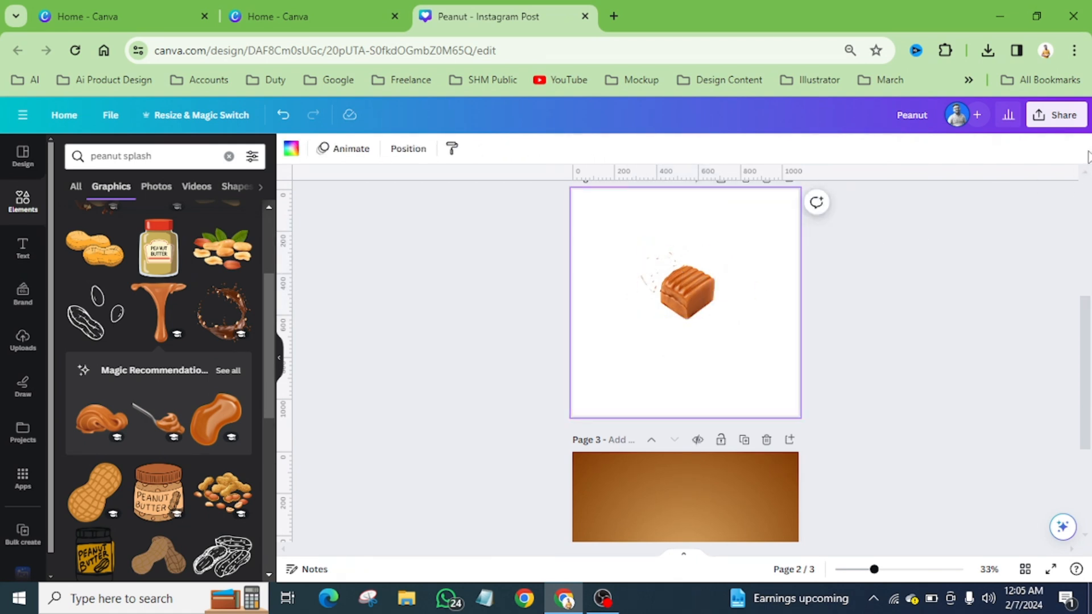
Step: Download only page 2 as a PNG with a transparent background, saved as Peanut in the Downloads folder
click(1060, 119)
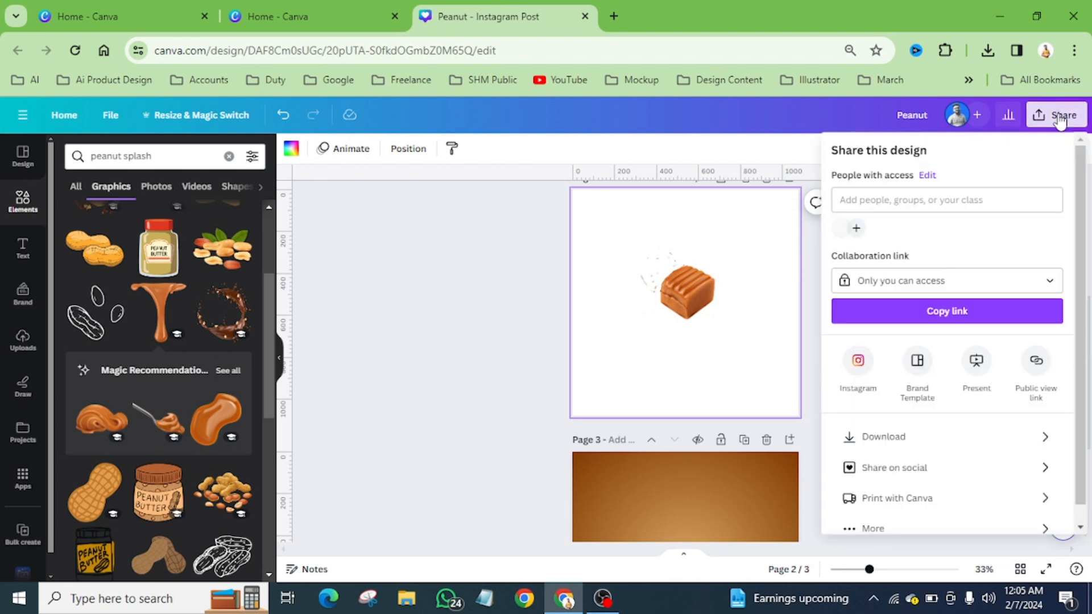
click(910, 439)
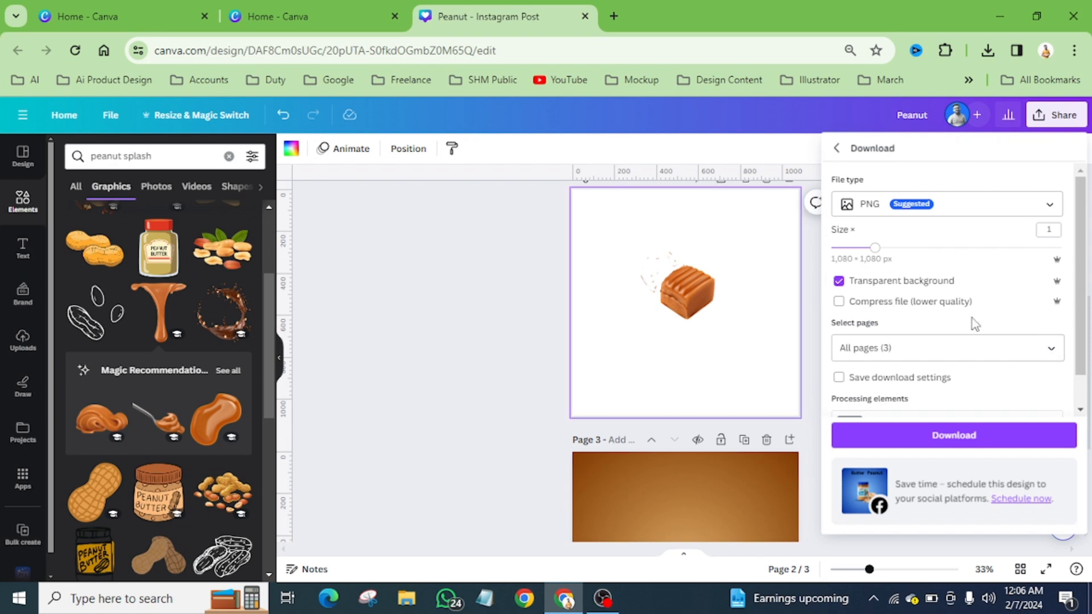
click(1053, 354)
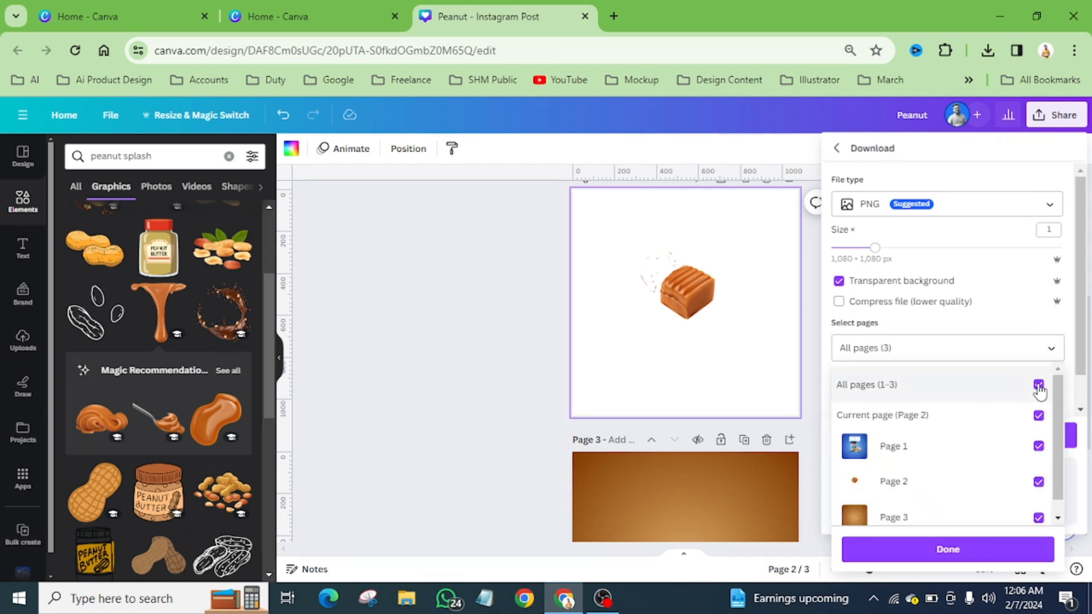
click(1039, 385)
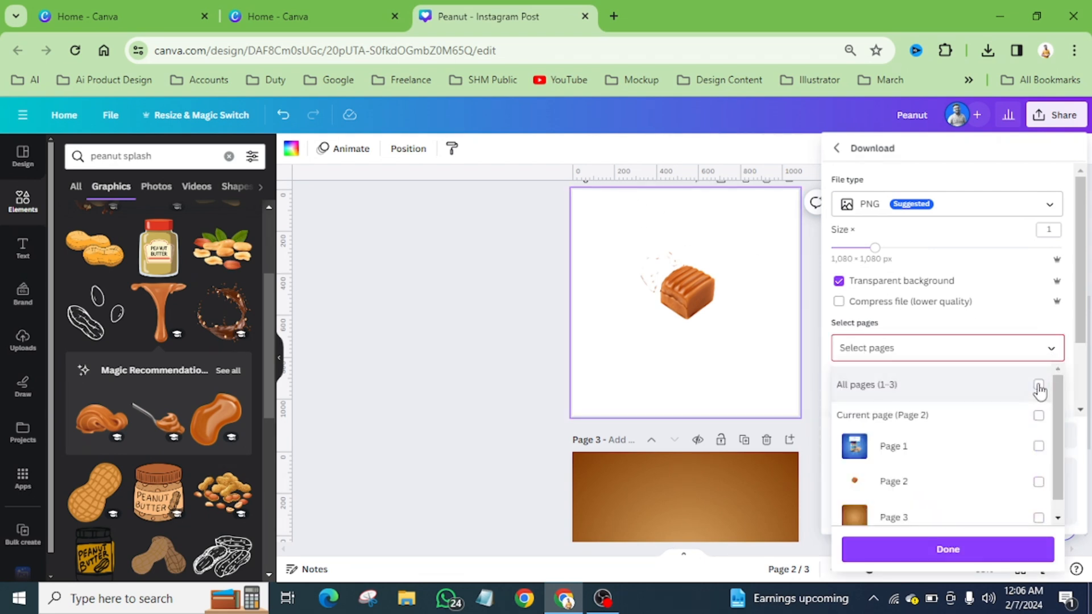
click(1039, 484)
click(948, 550)
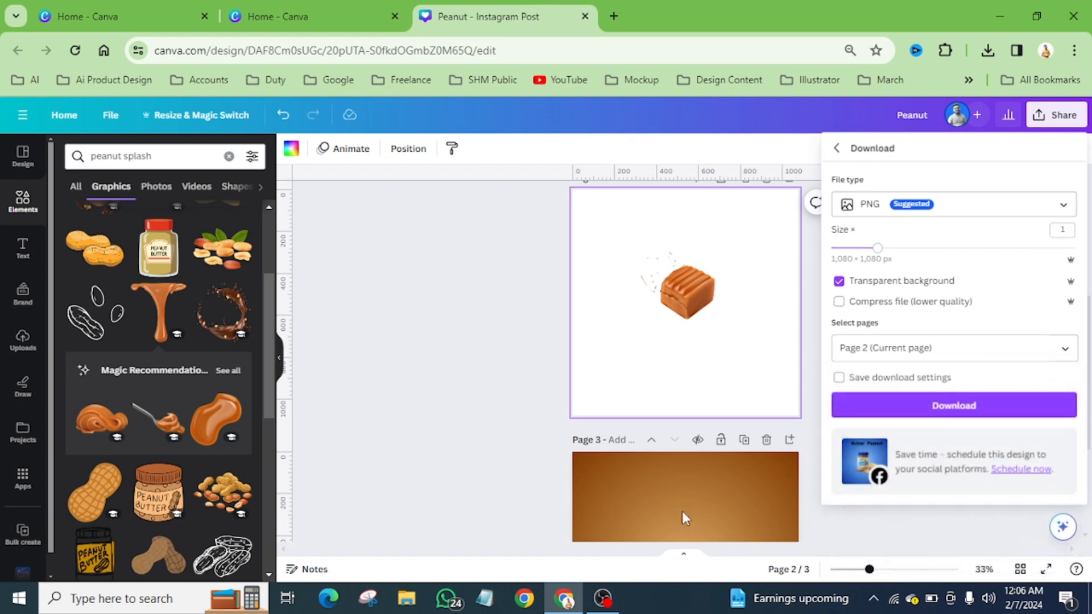
click(960, 413)
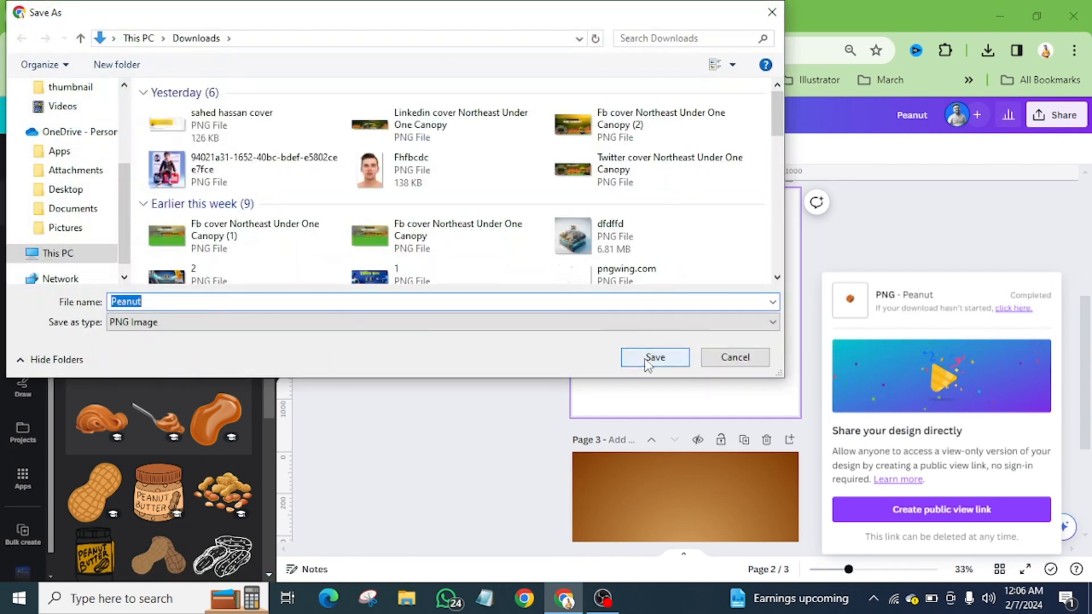
click(648, 361)
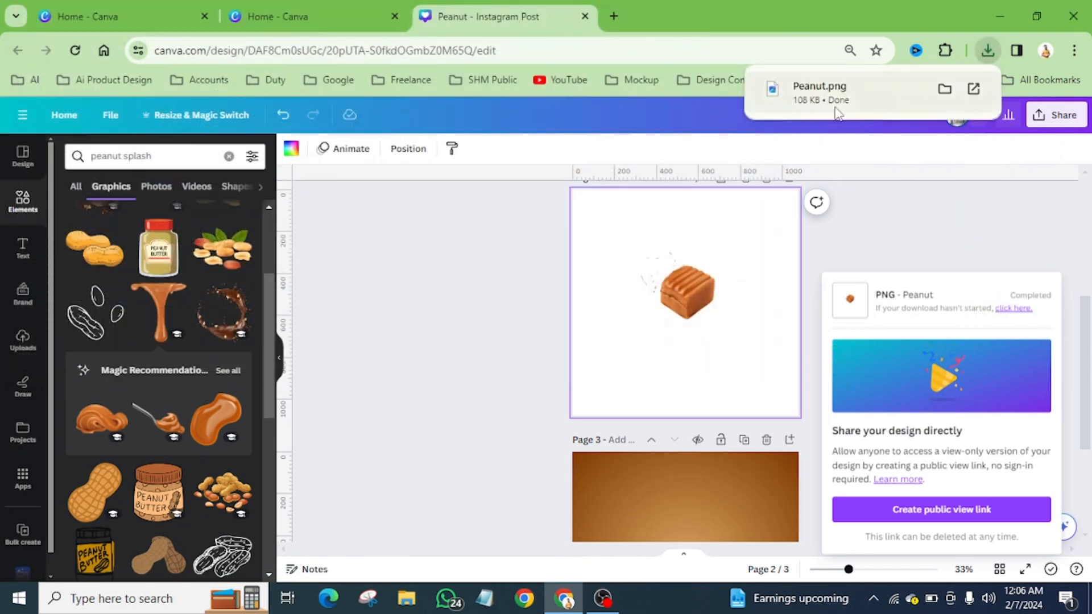
Step: Upload the downloaded Peanut.png into the design's uploads and delete the white helper page
drag(828, 101, 182, 305)
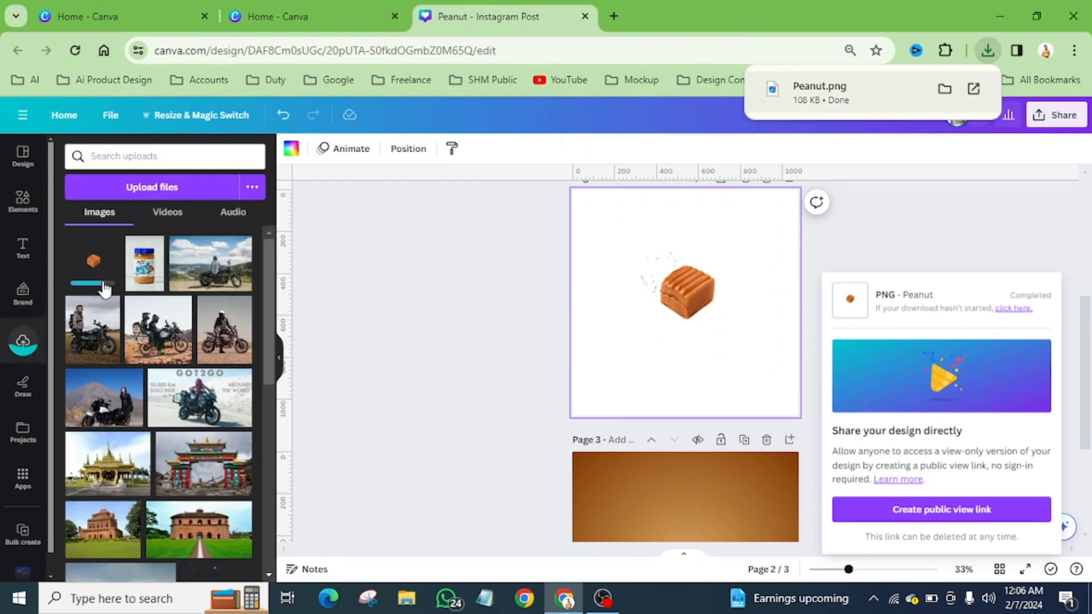
scroll(658, 323, up, 4)
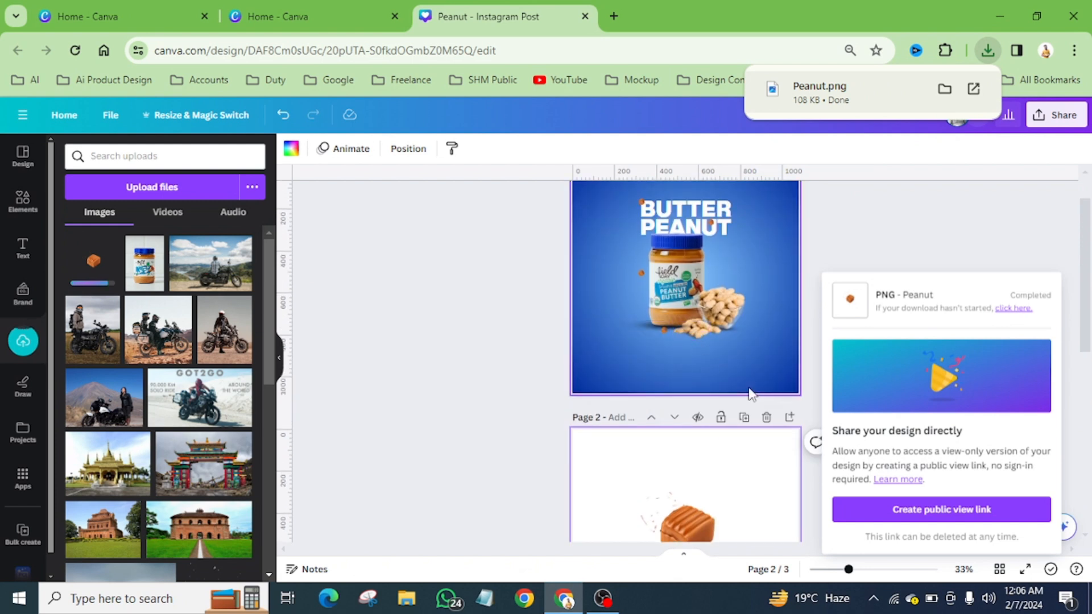
click(767, 419)
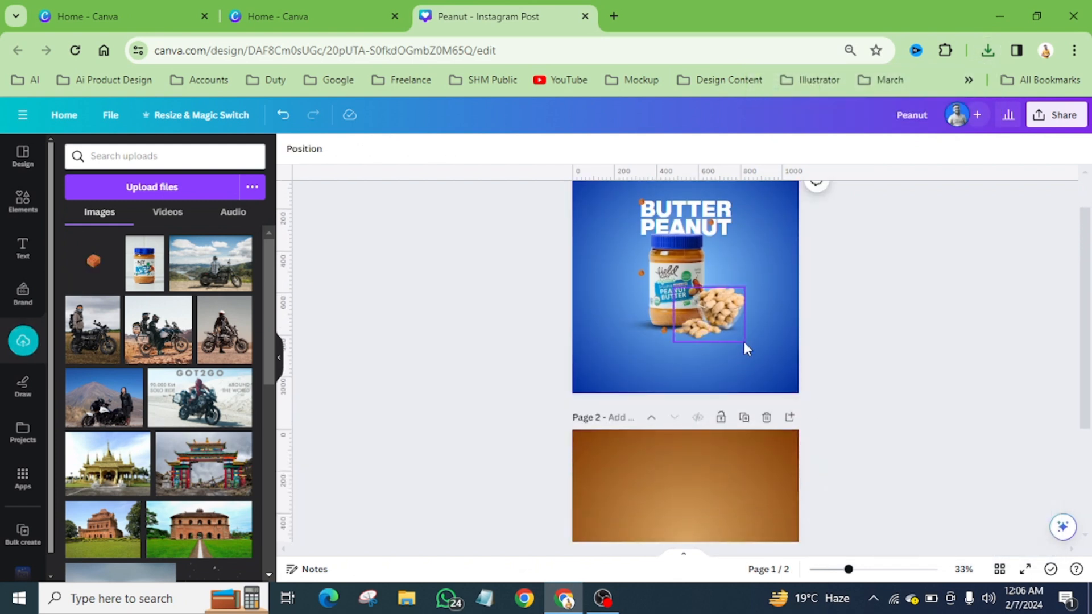
Step: Place the uploaded caramel cube on the blue page over the jar and enlarge it
click(94, 277)
drag(687, 279, 673, 295)
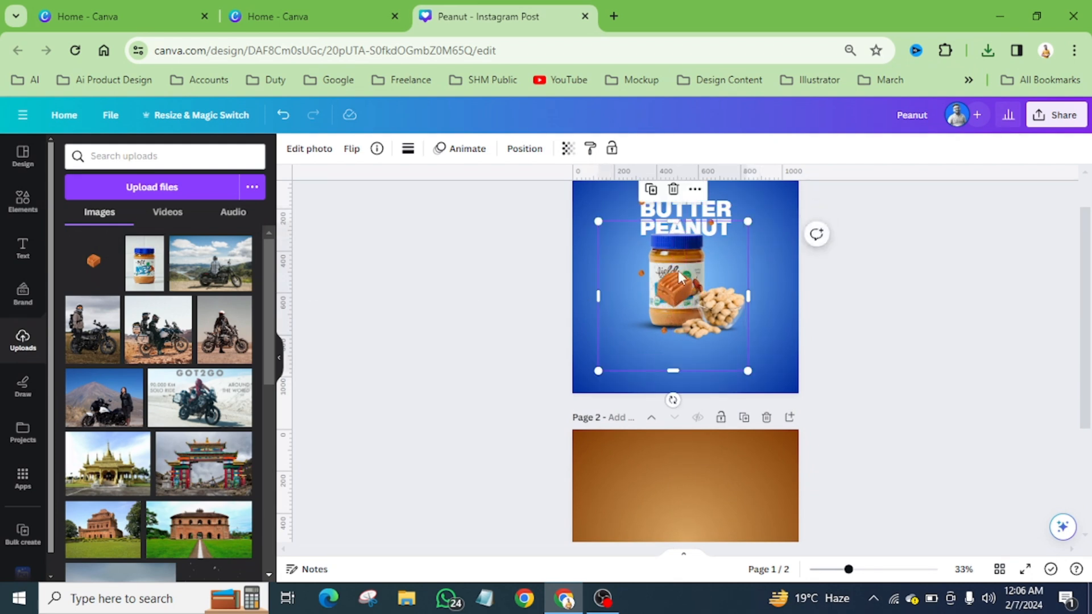
scroll(678, 271, up, 3)
mouse_move(673, 307)
mouse_down()
mouse_move(589, 321)
mouse_move(668, 328)
mouse_up()
drag(767, 322, 770, 322)
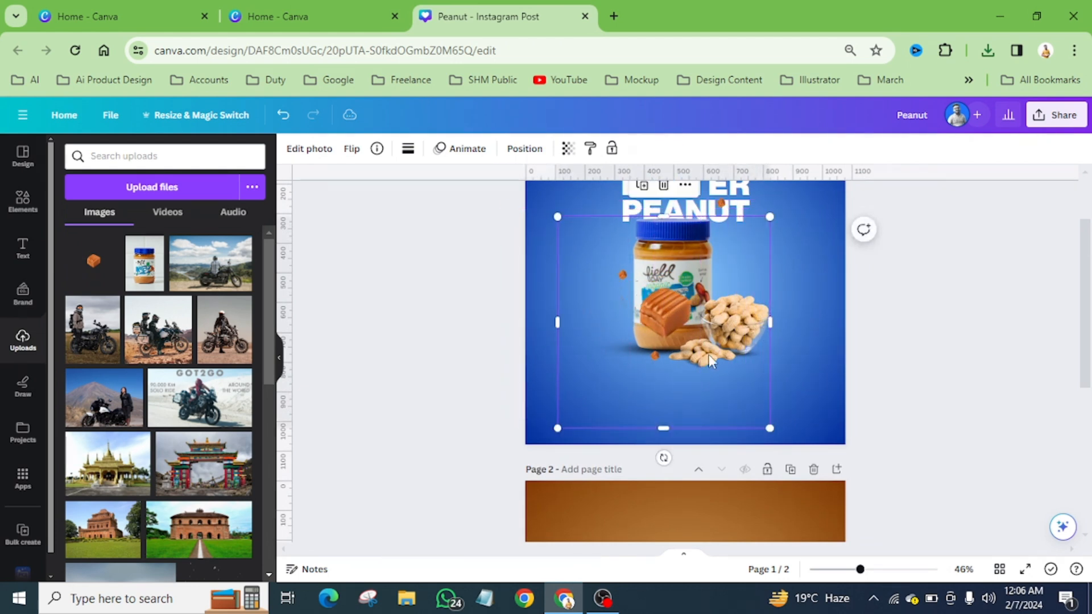
drag(671, 315, 677, 315)
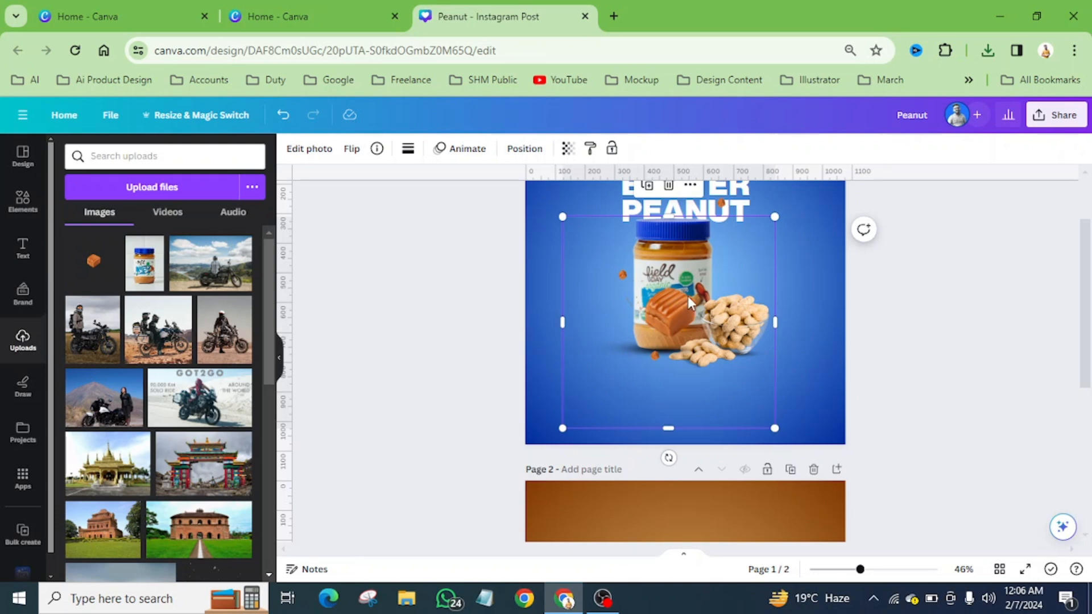
Step: Apply a whole-image Blur with intensity 96 to the uploaded caramel cube
click(310, 150)
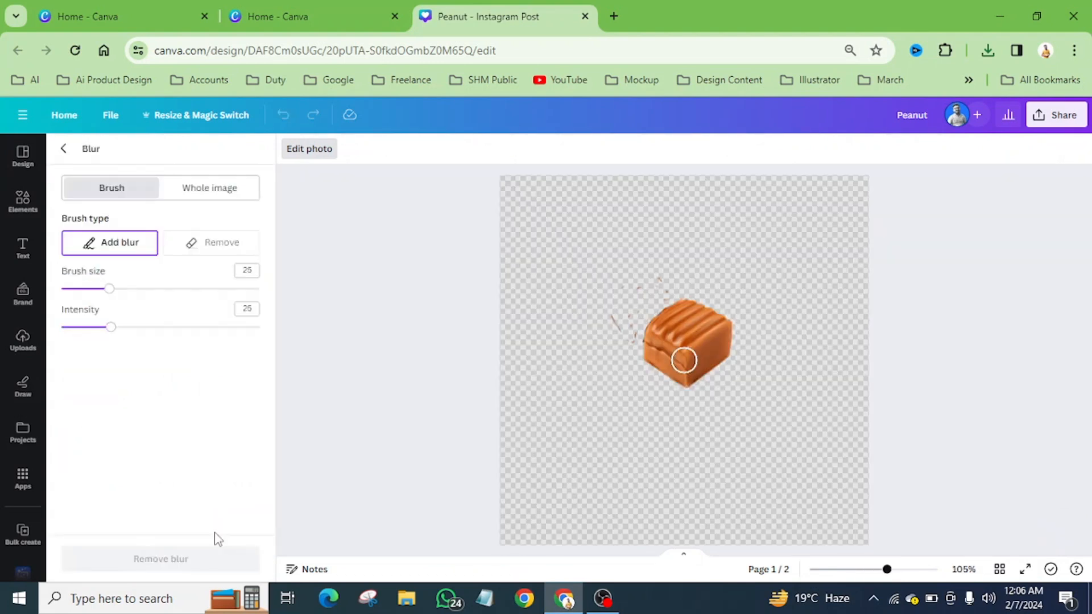
click(211, 192)
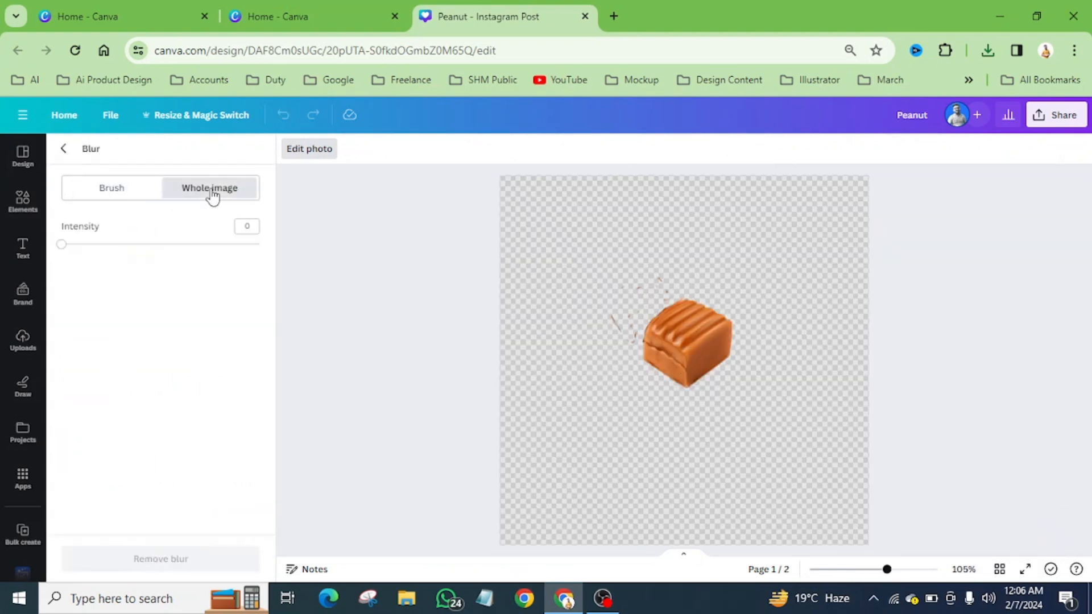
drag(59, 250, 253, 281)
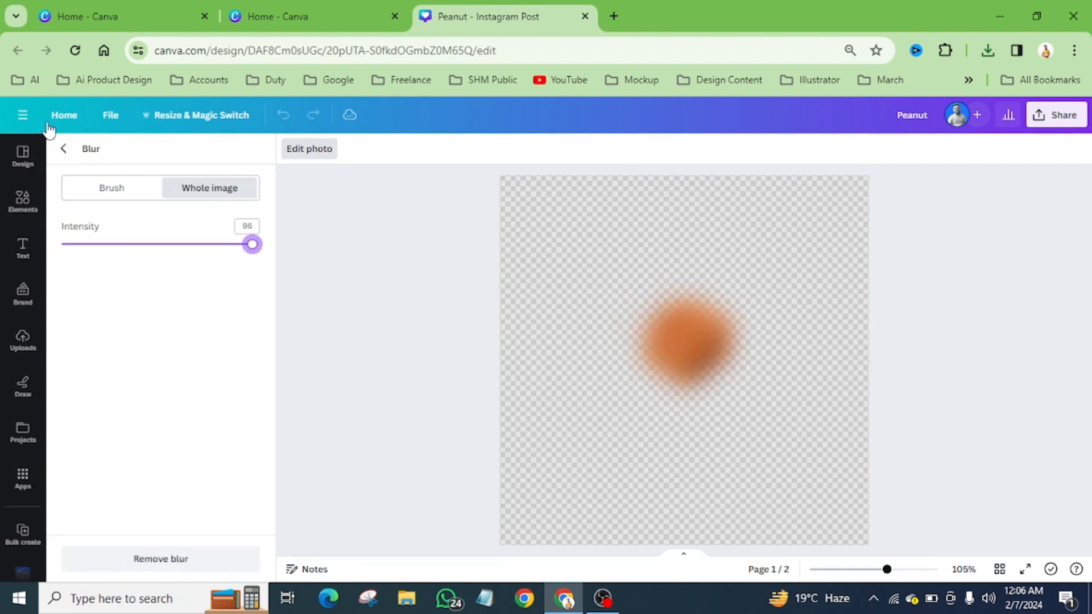
click(64, 149)
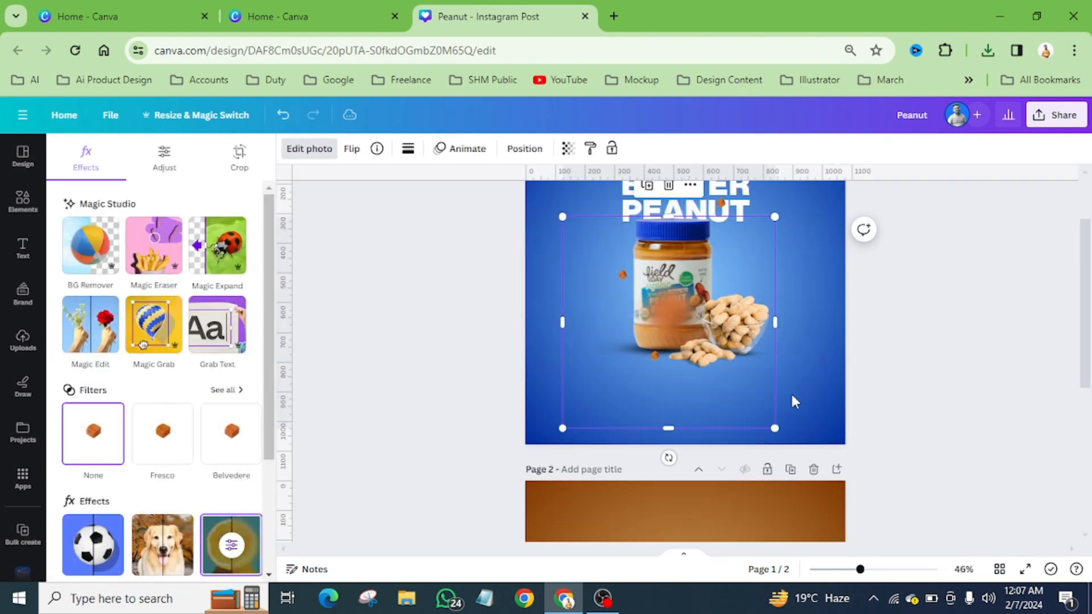
Step: Move the blurred cube to the lower-left corner of the blue page and enlarge it
drag(678, 317, 604, 366)
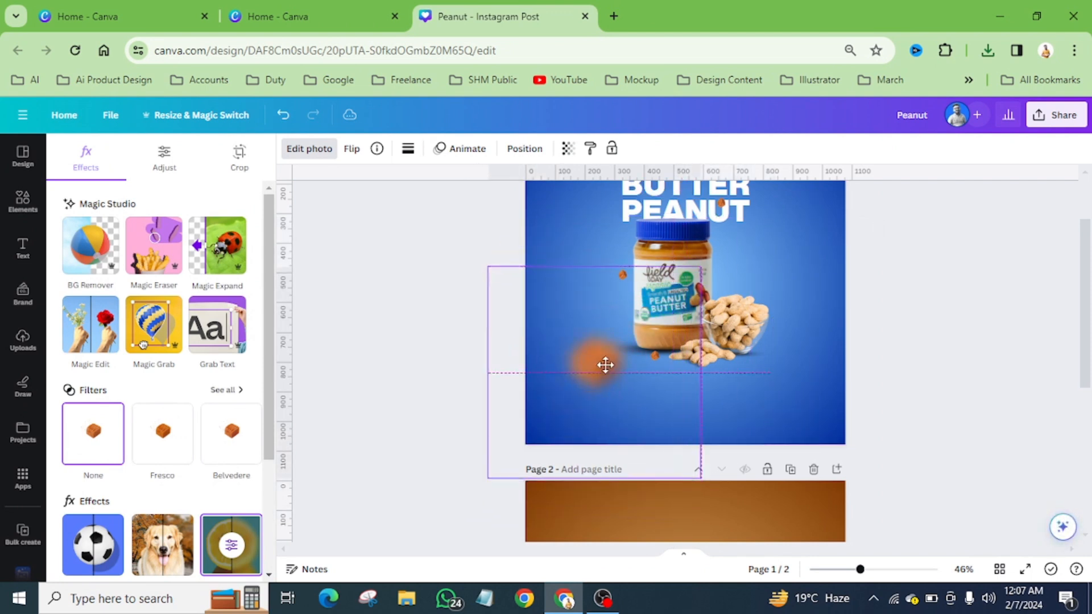
drag(702, 269, 907, 195)
drag(694, 275, 599, 397)
scroll(692, 388, up, 2)
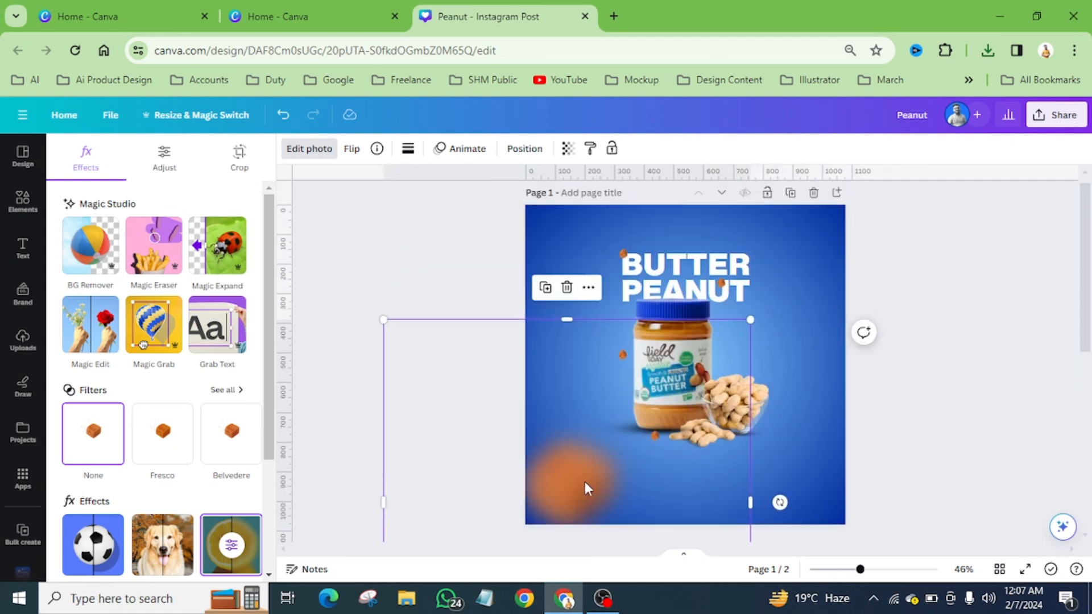
Step: Place a larger copy of the blurred cube in the page's upper-left corner and crop its frame from below
drag(582, 474, 574, 240)
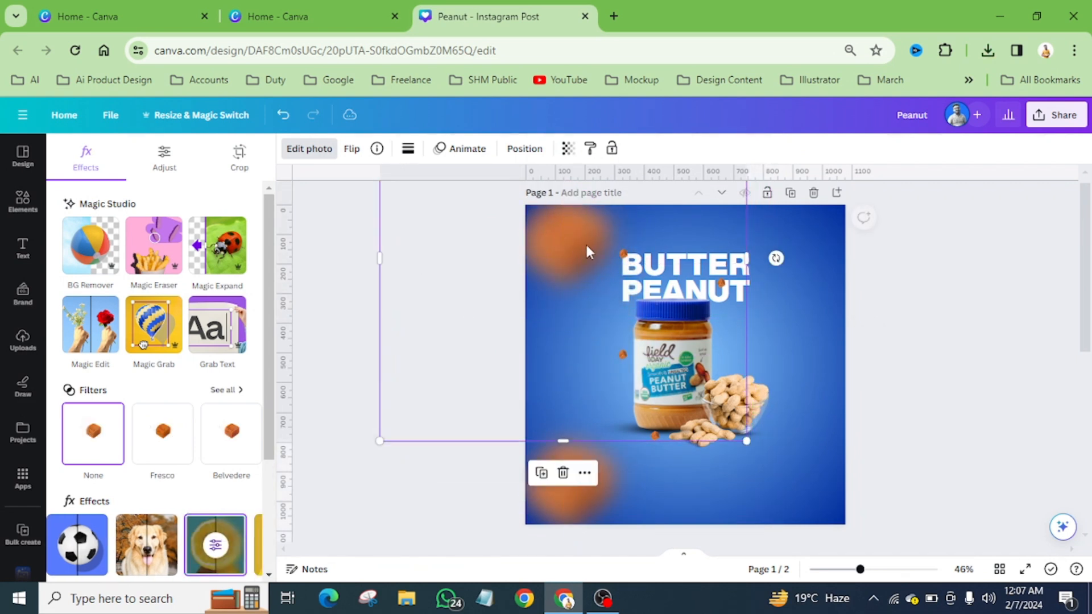
drag(758, 455, 963, 566)
drag(659, 302, 558, 248)
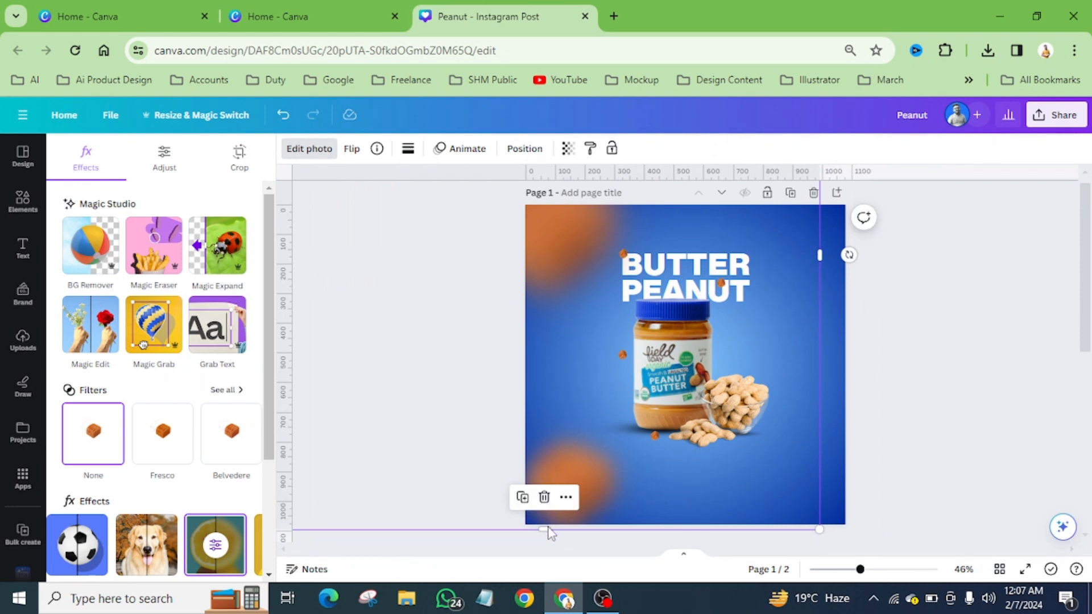
drag(546, 528, 545, 364)
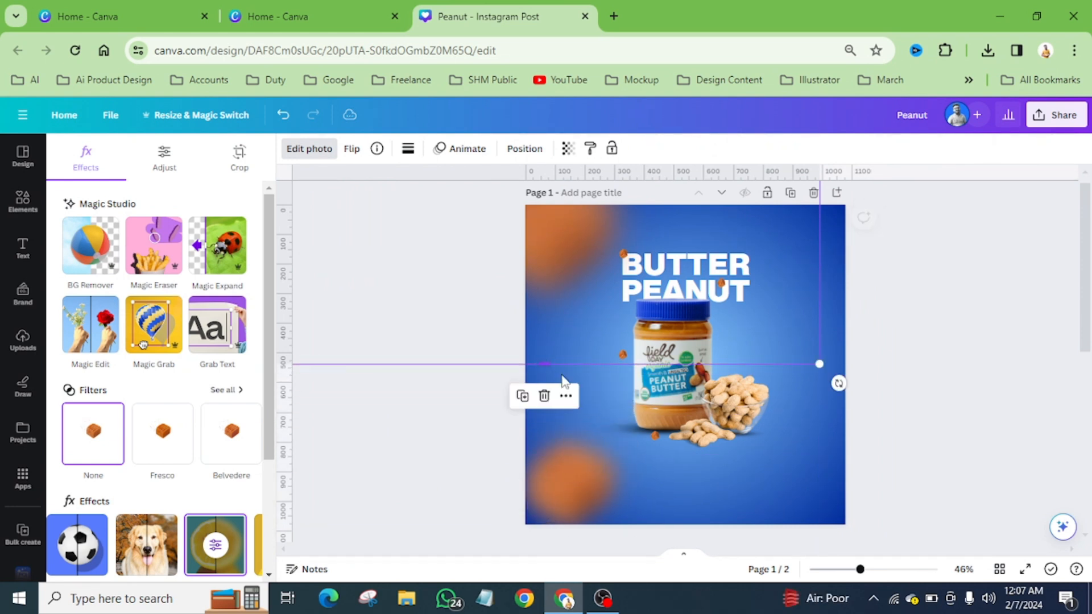
Step: Copy the lower blurred cube to the right of the jar above the peanuts and set its blur intensity to 51
drag(578, 484, 769, 364)
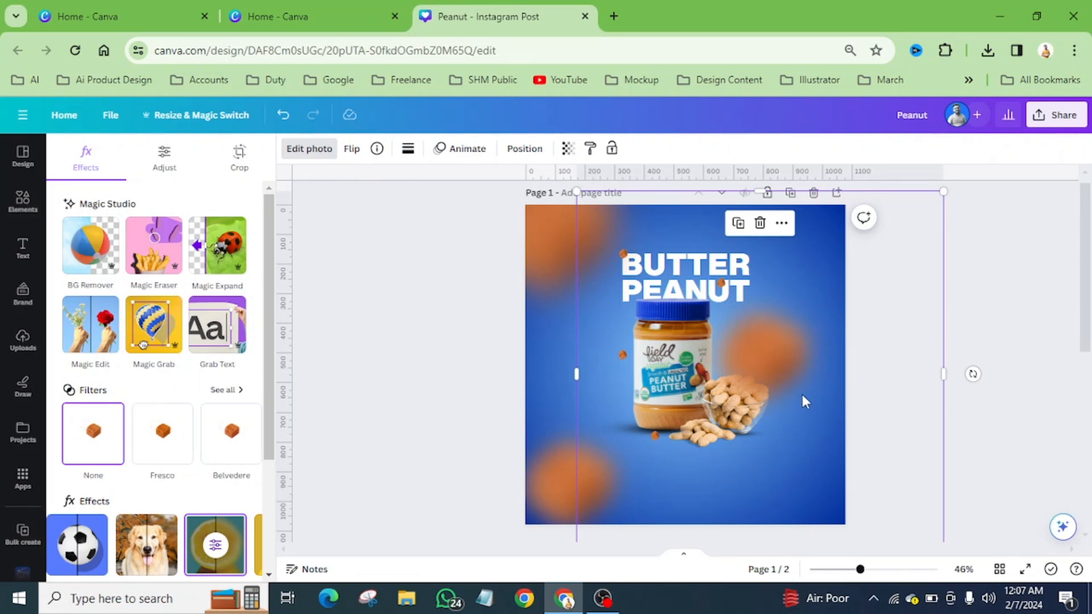
click(215, 546)
drag(255, 246, 164, 251)
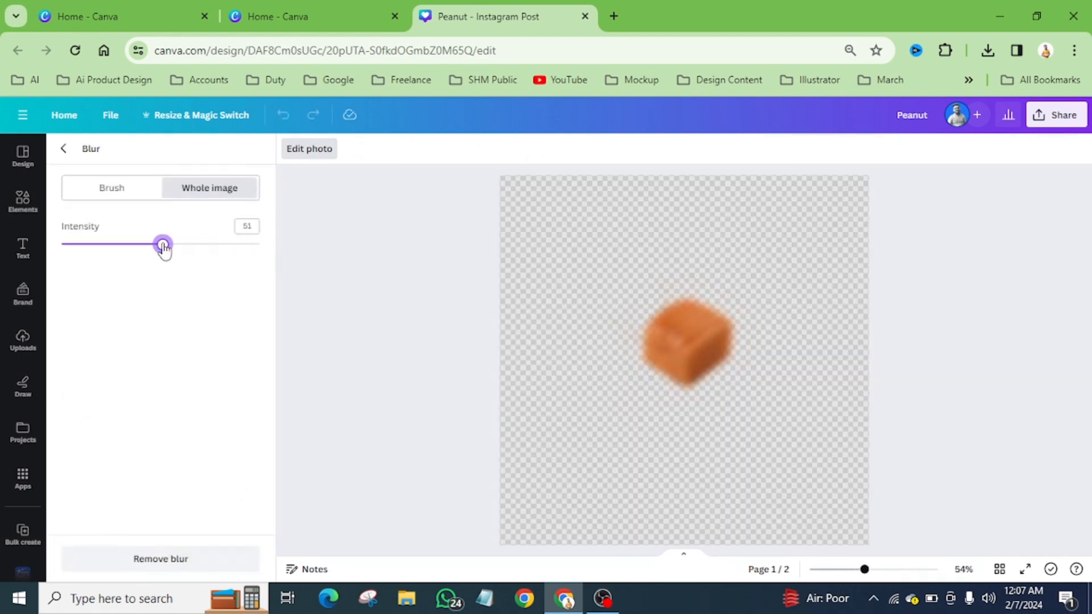
click(63, 149)
drag(775, 360, 791, 345)
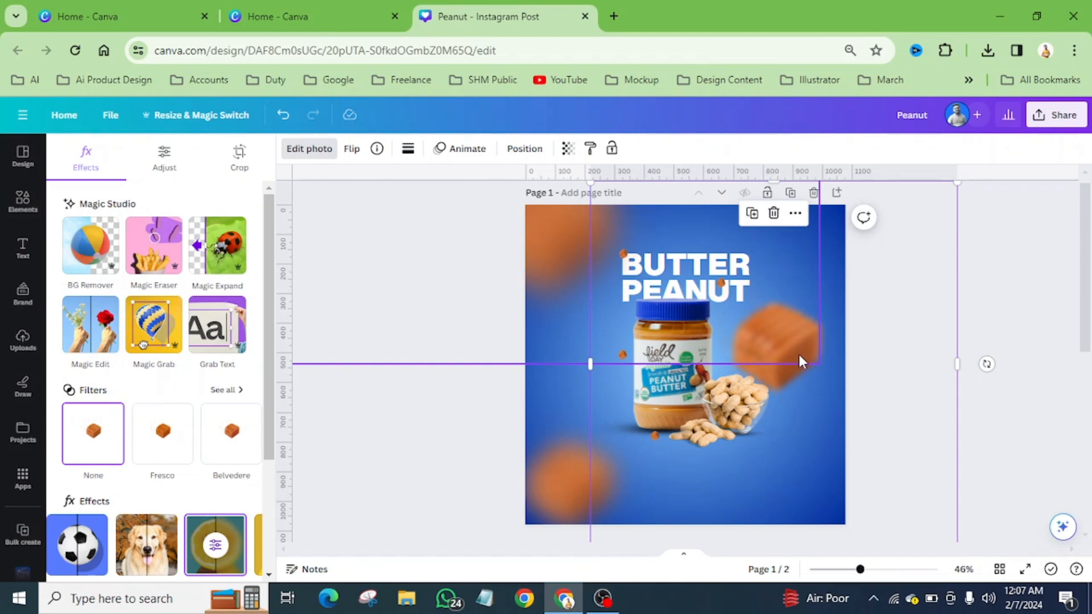
Step: Place one moderately blurred cube at the page's right edge and a copy beside the heading's upper right, and preview the page full screen
drag(796, 356, 750, 225)
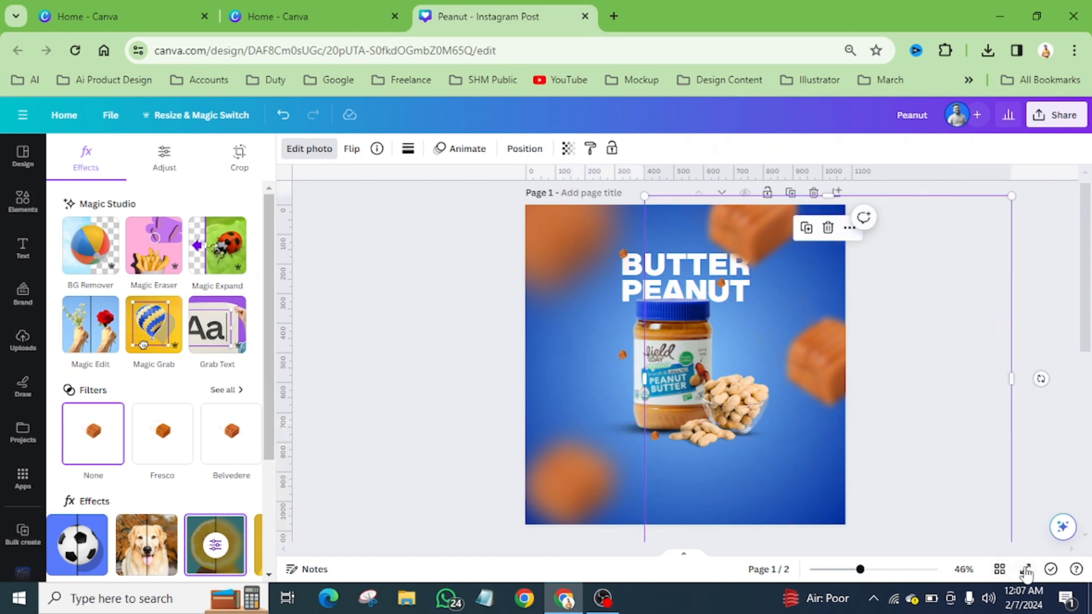
click(1026, 570)
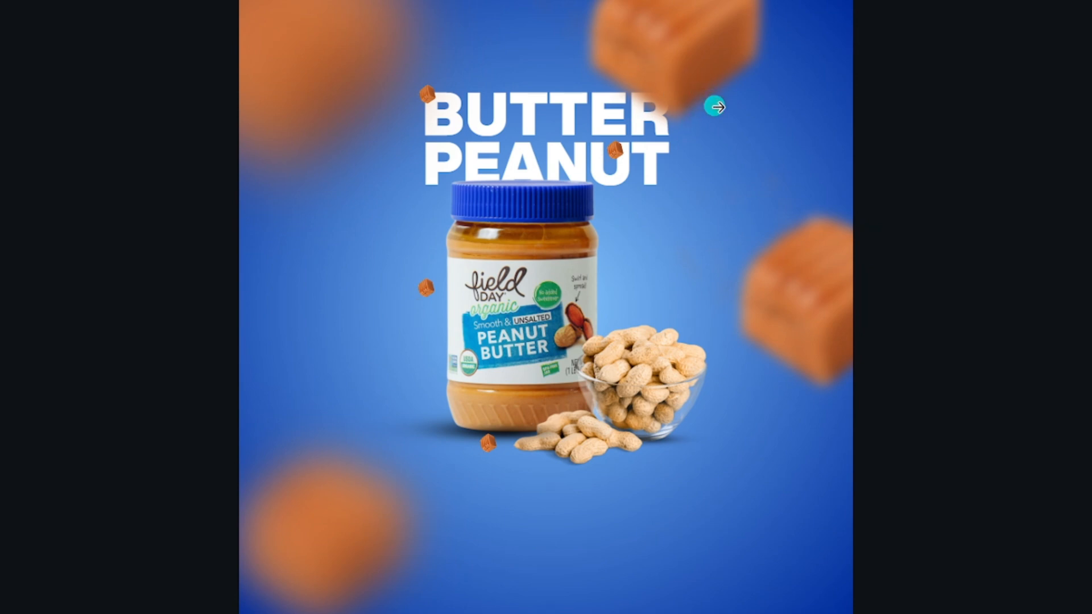
key(Escape)
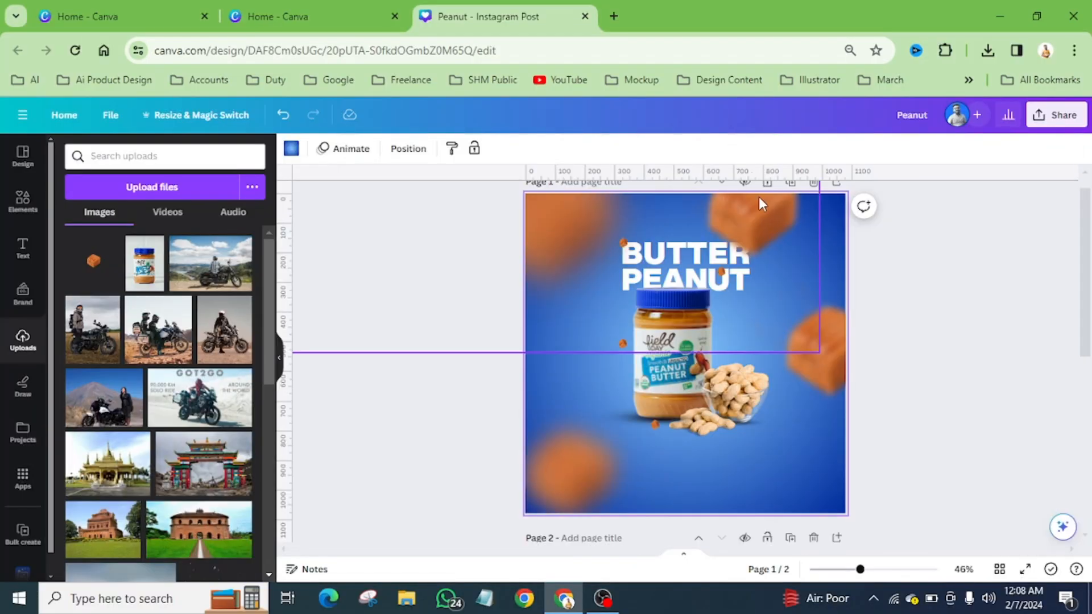
Step: Move the two right-hand blurred cubes to the page's upper-right corner and lower right edge, cropping the upper one's frame from below
click(769, 213)
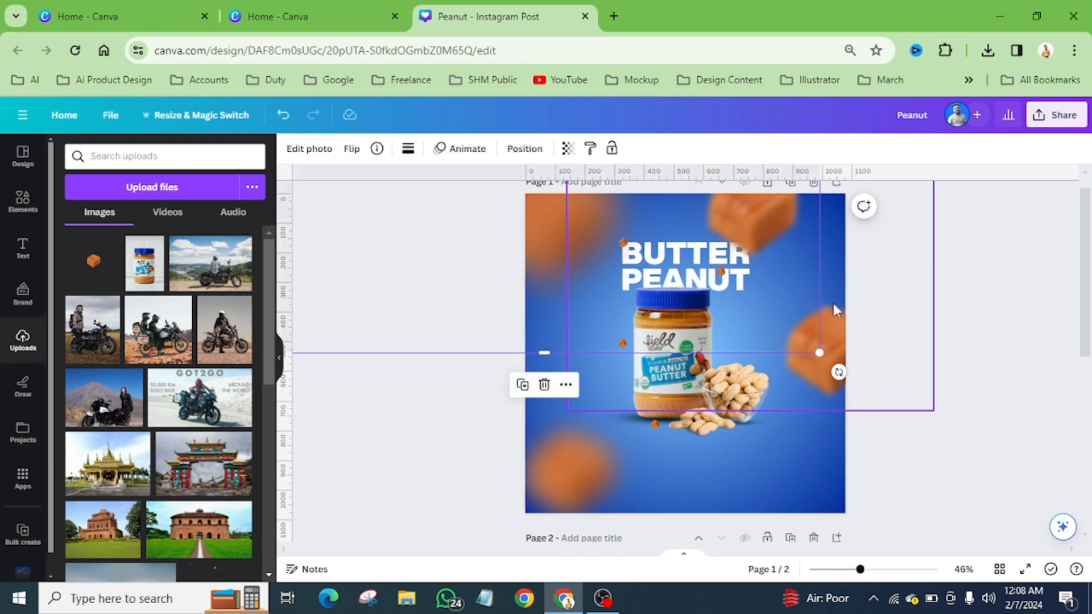
scroll(828, 309, up, 1)
click(834, 249)
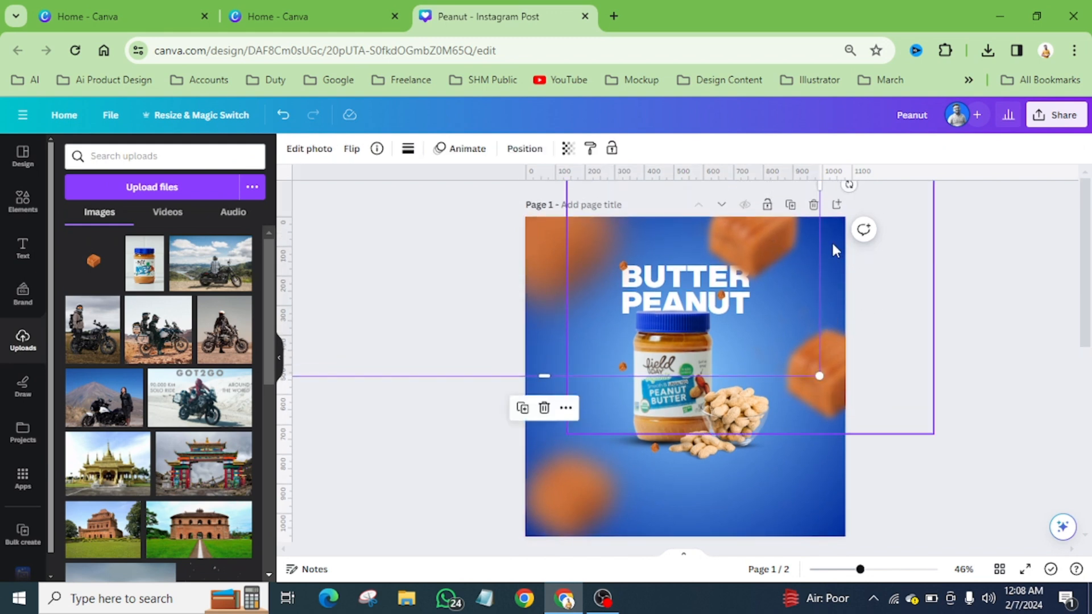
drag(833, 249, 878, 241)
drag(803, 402, 797, 333)
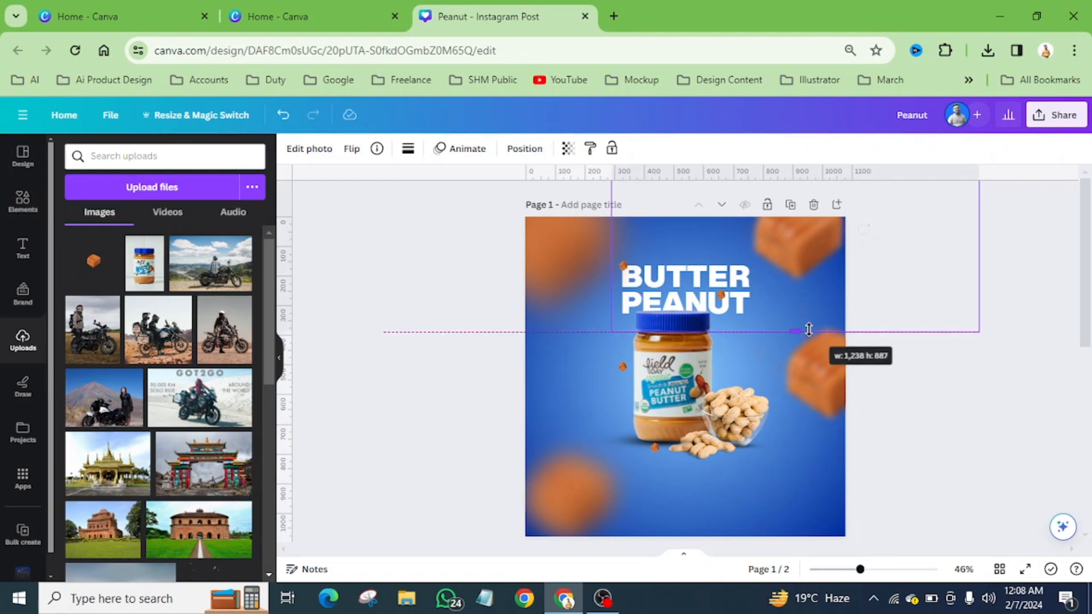
drag(828, 397, 841, 230)
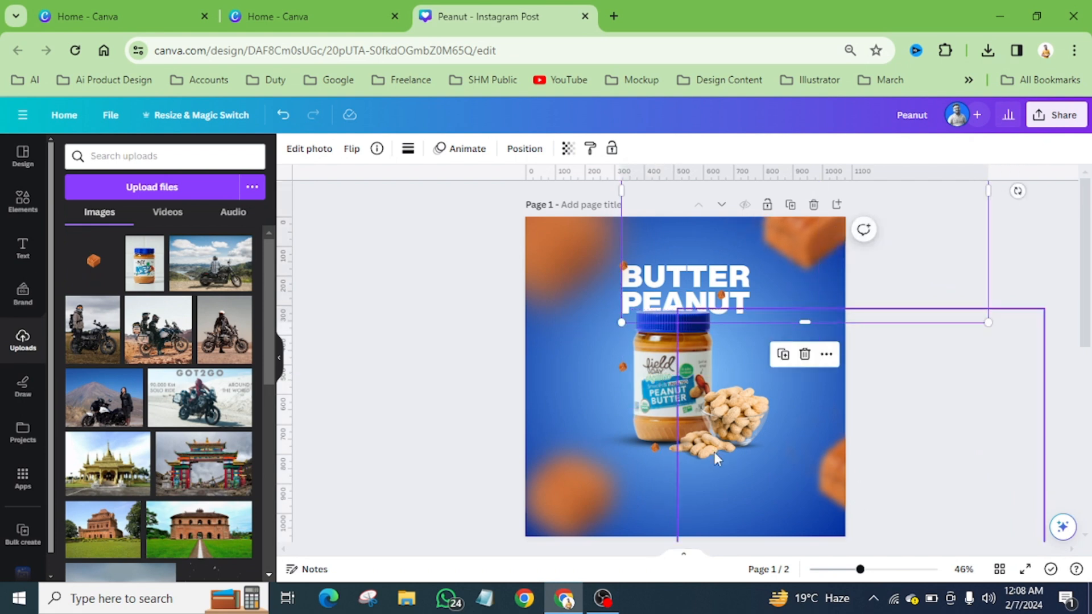
Step: Crop the lower-right blurred cube's frame from the left and the lower-left cube's frame from the right and above
click(726, 492)
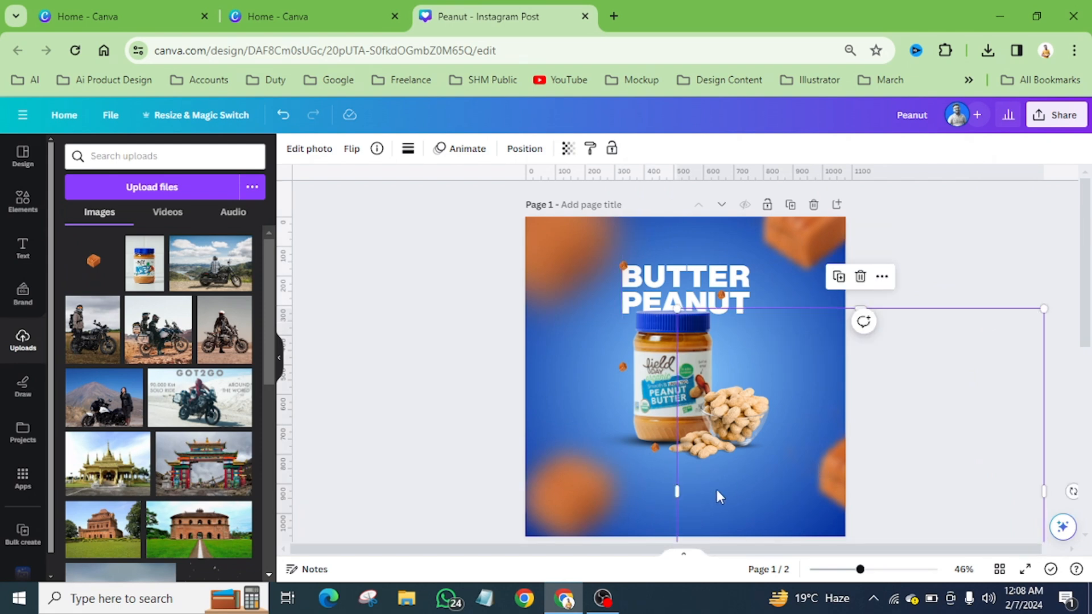
drag(709, 492, 701, 515)
click(725, 485)
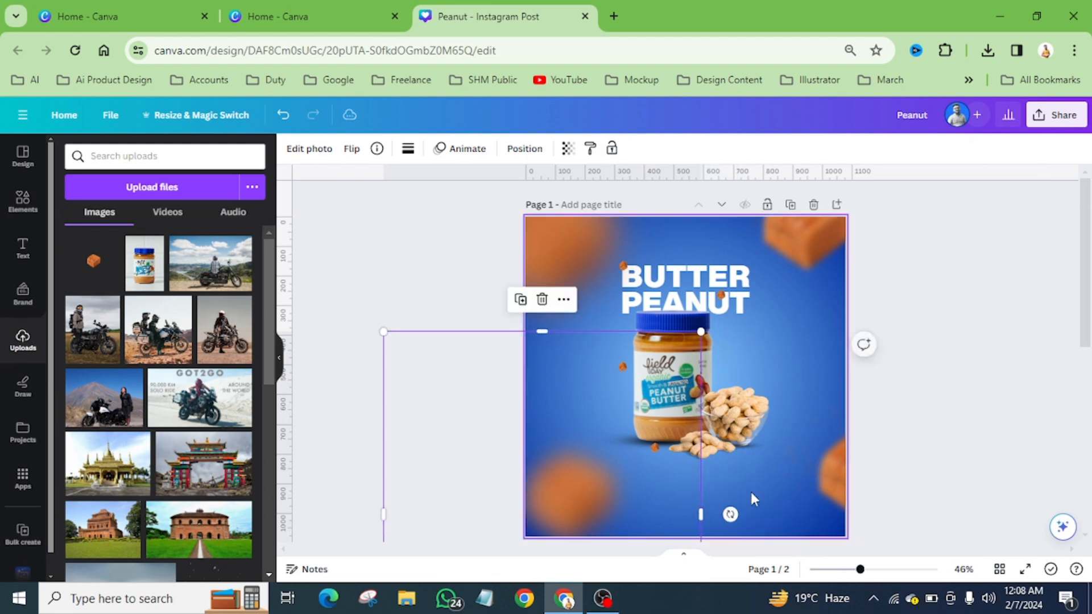
click(750, 492)
click(597, 416)
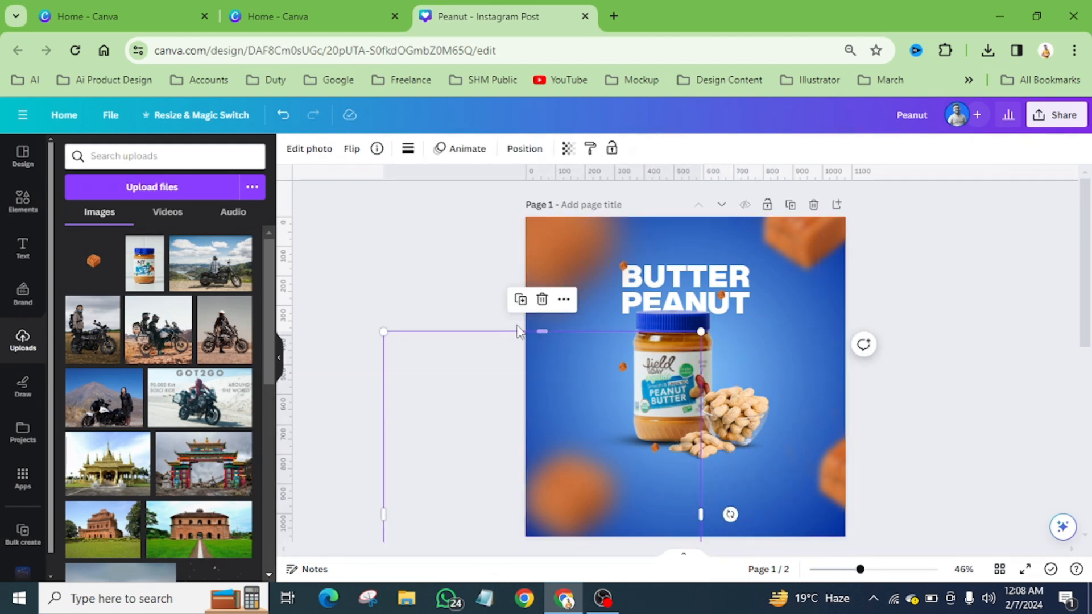
drag(543, 334, 542, 386)
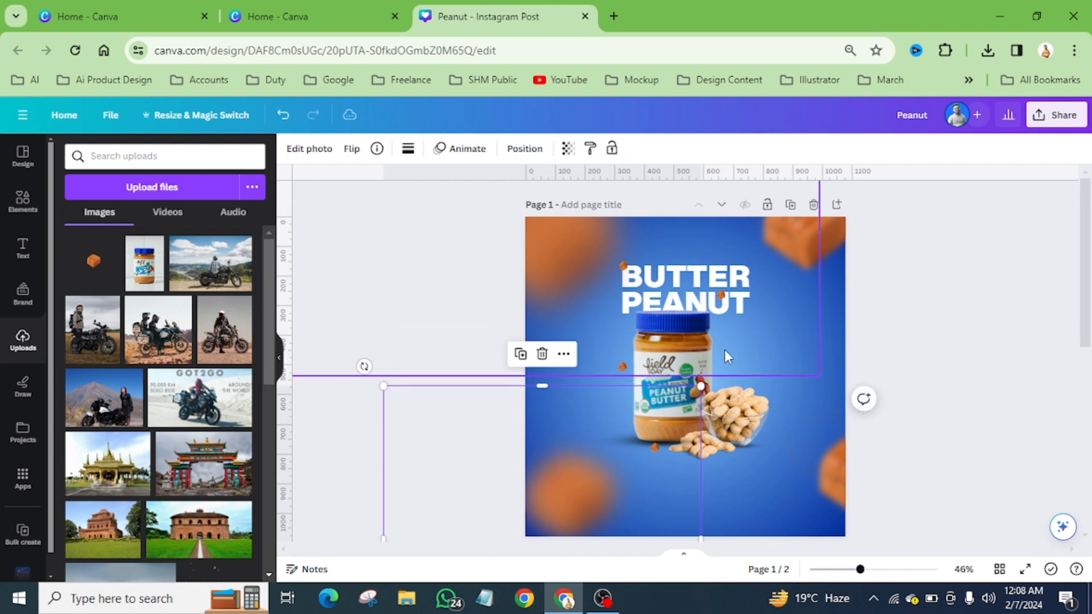
click(766, 379)
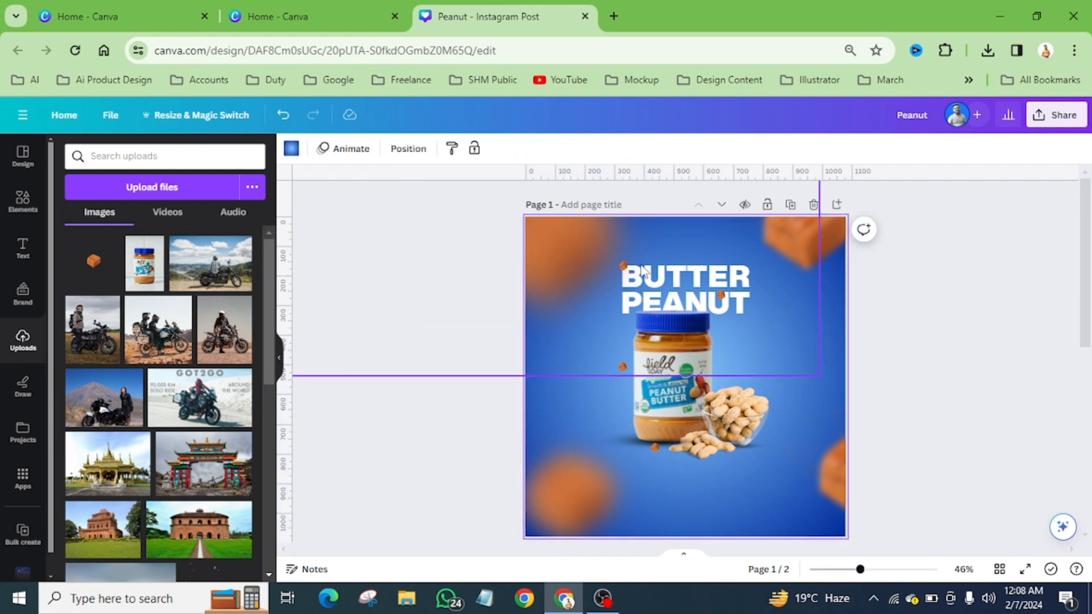
Step: Send the upper-left, lower-left and lower-right blurred cubes to the back of the page
click(585, 243)
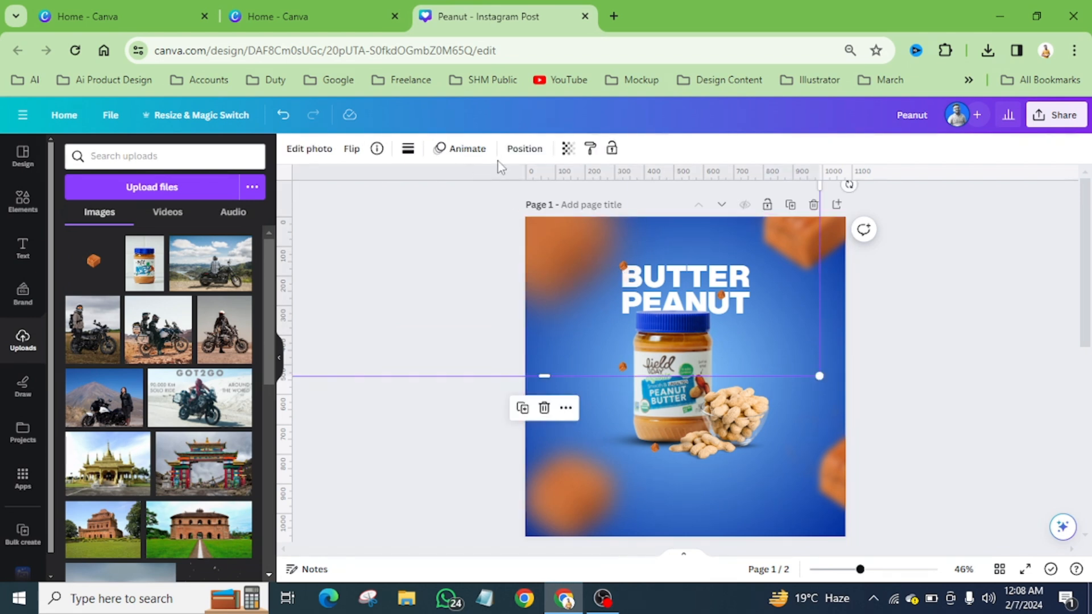
click(524, 149)
click(200, 211)
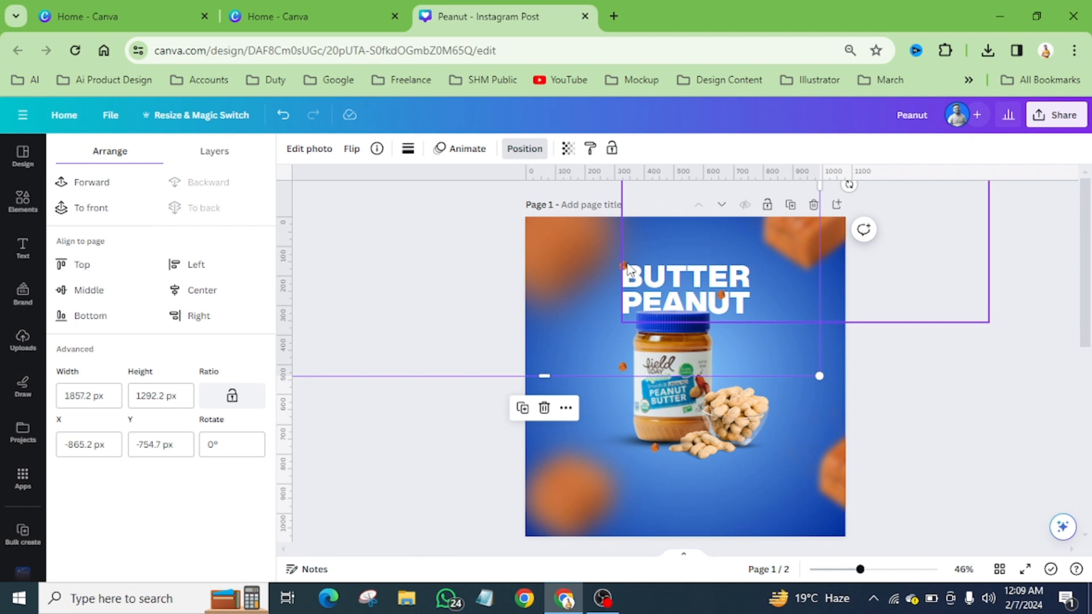
click(783, 240)
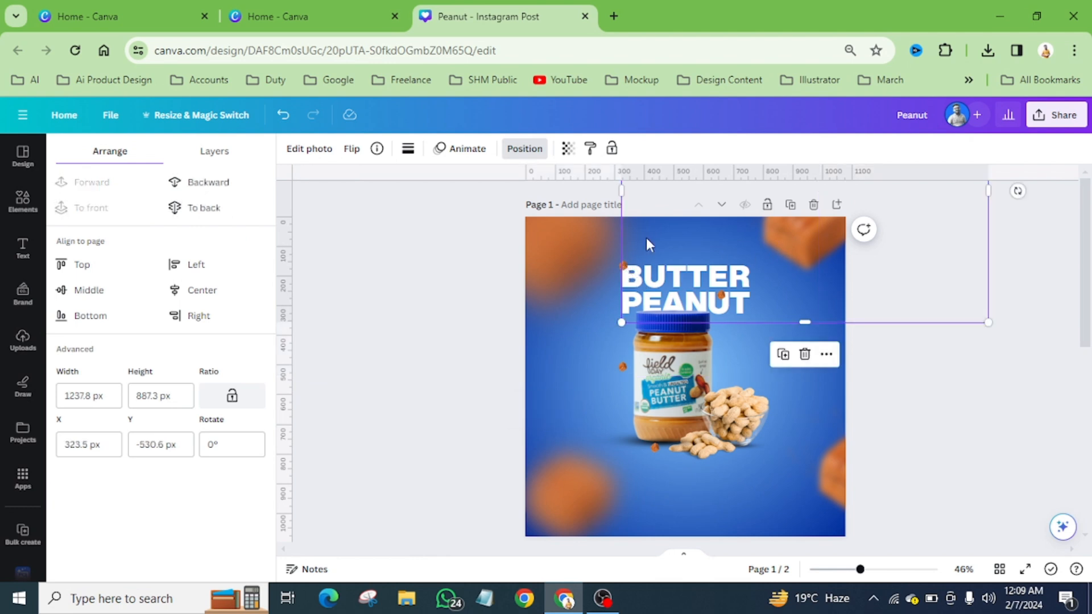
click(549, 490)
click(199, 207)
click(839, 488)
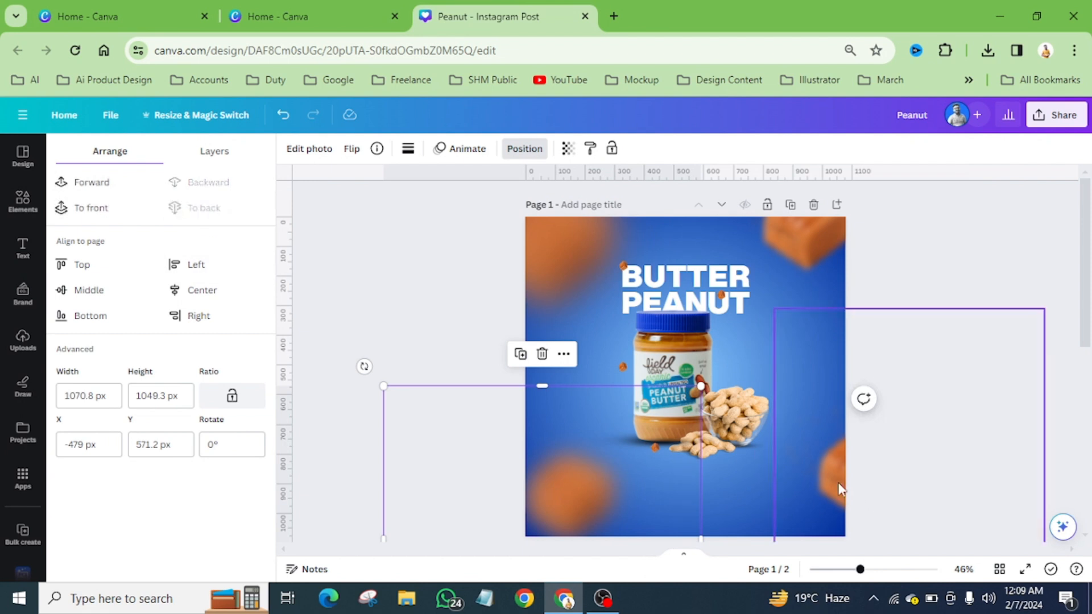
click(244, 217)
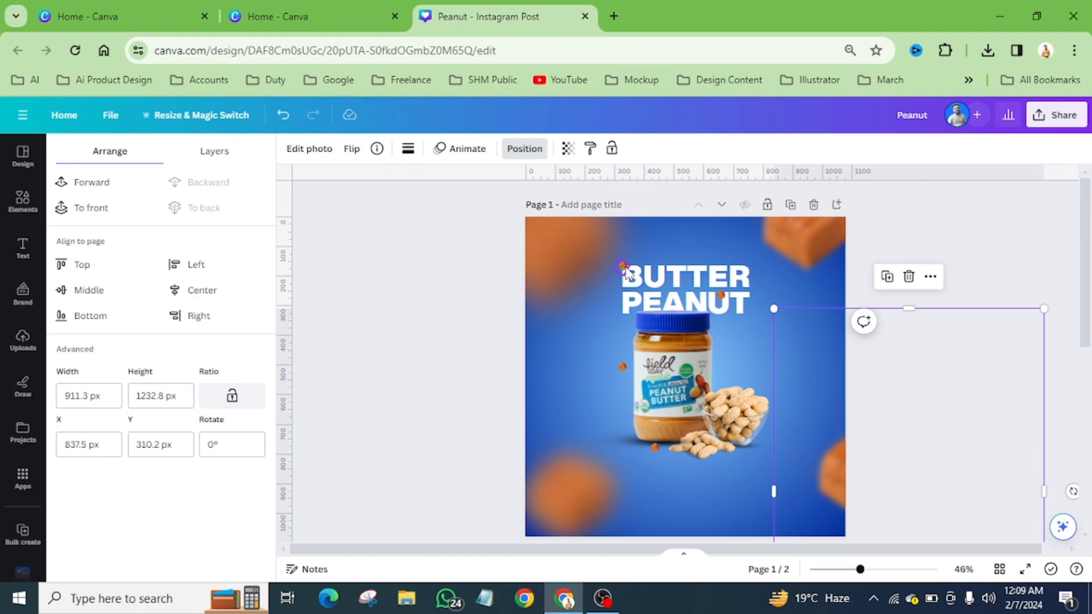
Step: Enlarge the small caramel cube beside the B of BUTTER to about 103 × 94 px and shift it outward to the left
scroll(626, 270, up, 5)
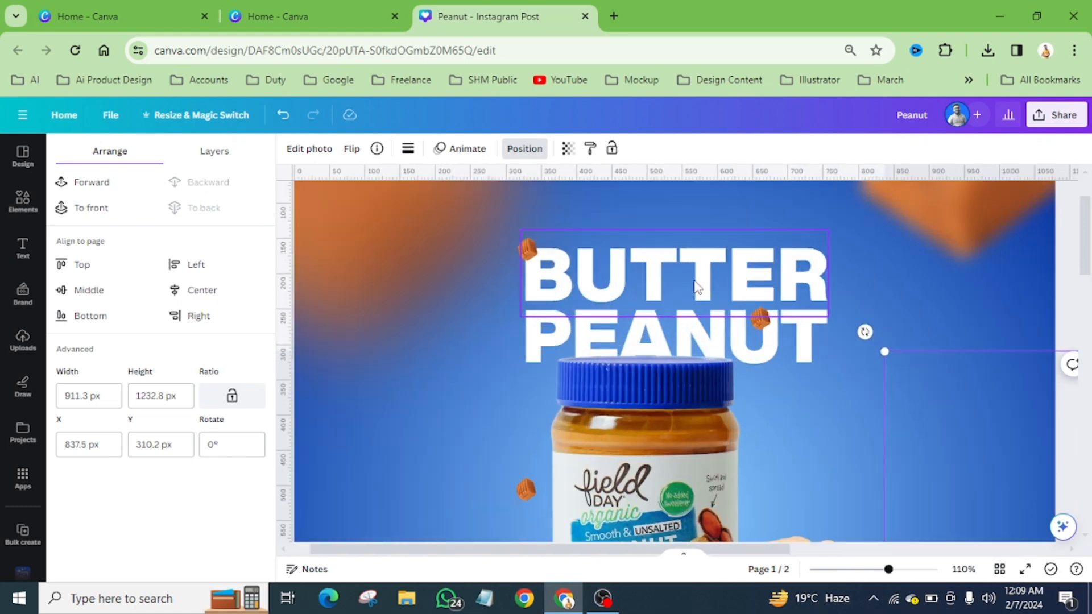
click(530, 250)
drag(503, 261, 458, 301)
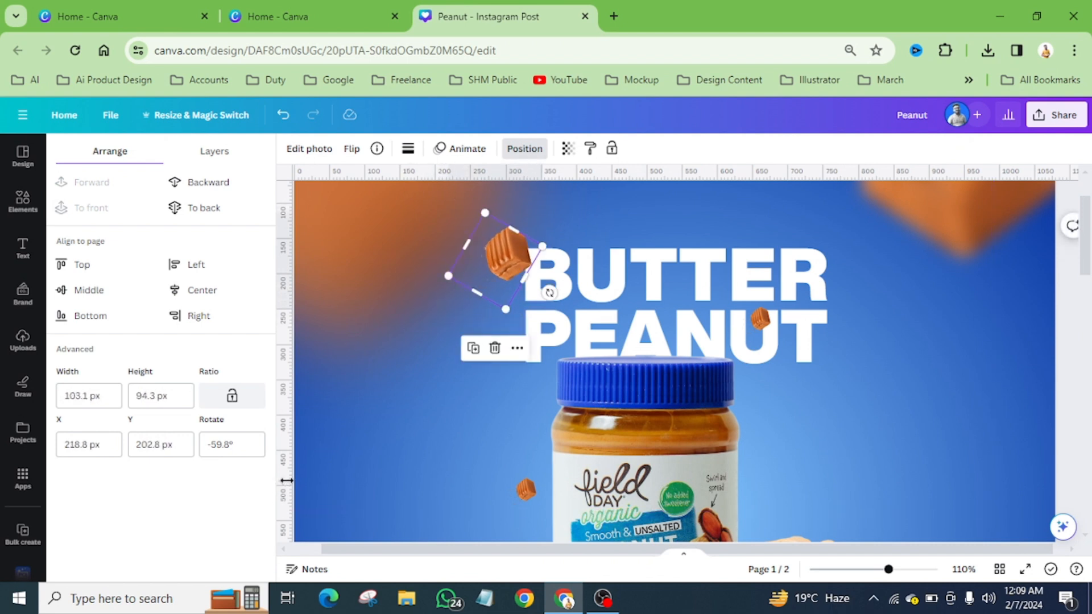
Step: Apply a whole-image Blur with intensity 62 to the enlarged caramel cube beside BUTTER
click(311, 149)
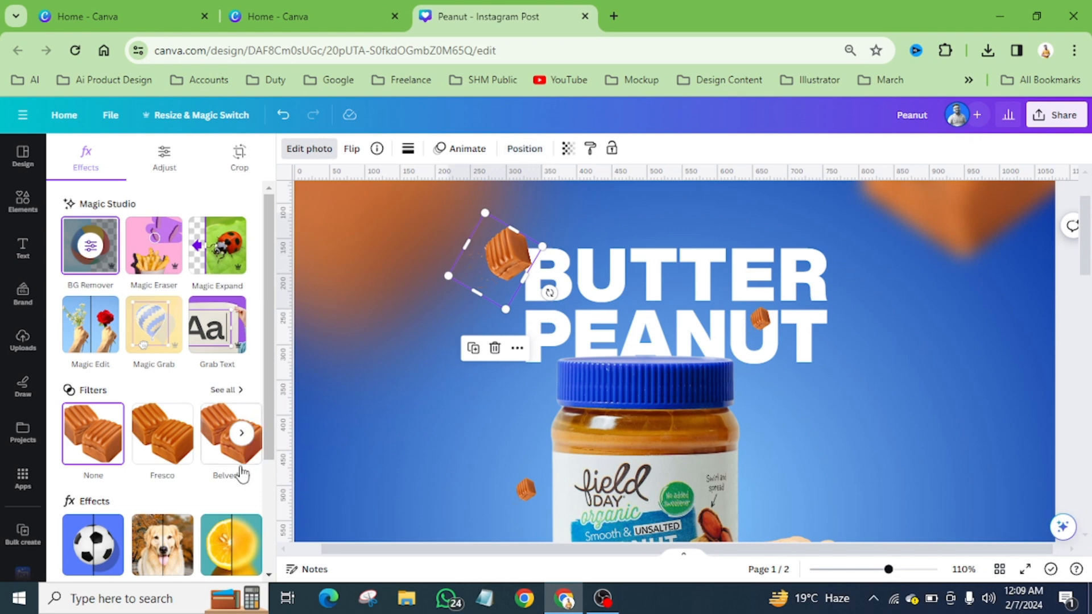
click(231, 547)
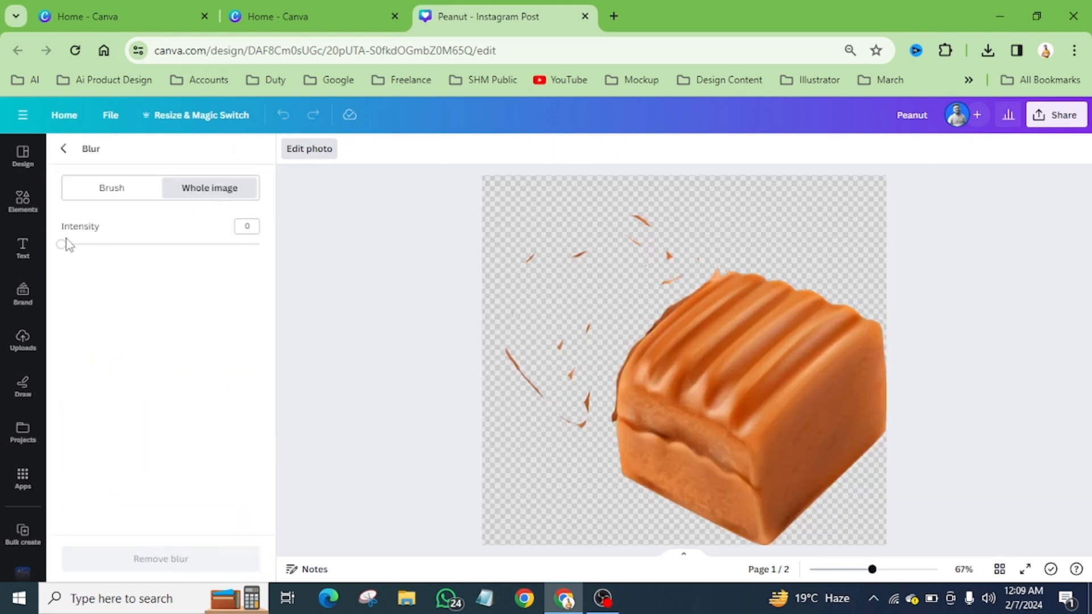
drag(63, 246, 186, 253)
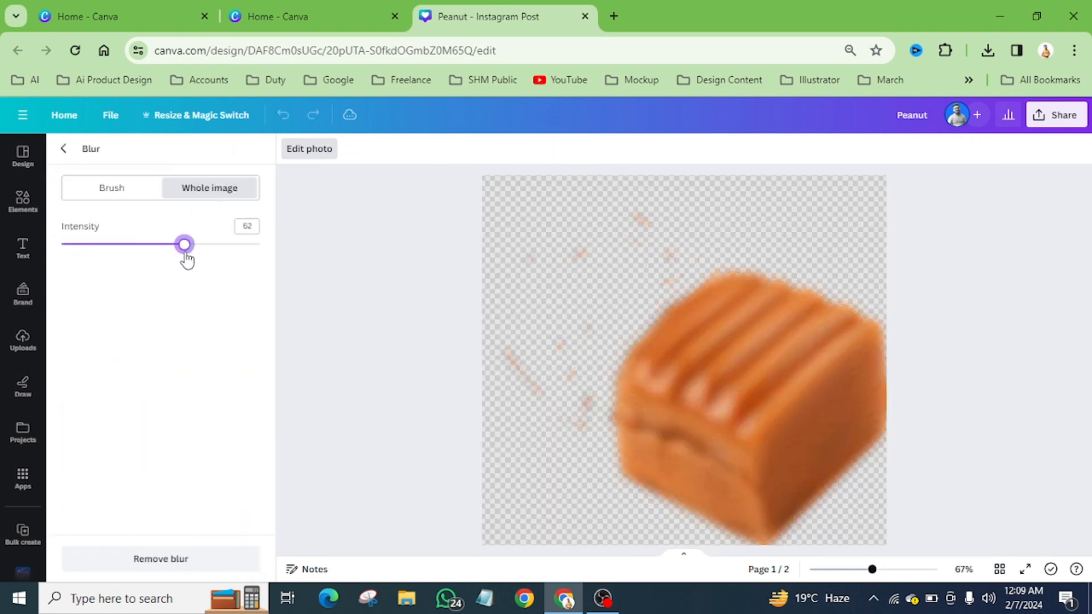
click(64, 149)
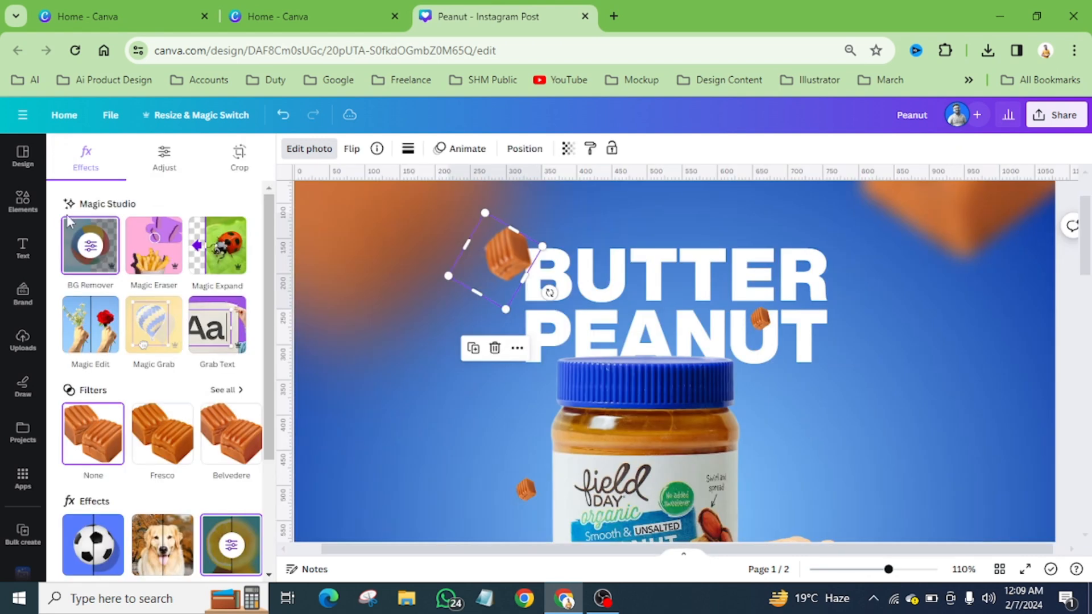
Step: Apply a strong whole-image Blur to the small caramel cube left of the jar
scroll(757, 334, down, 3)
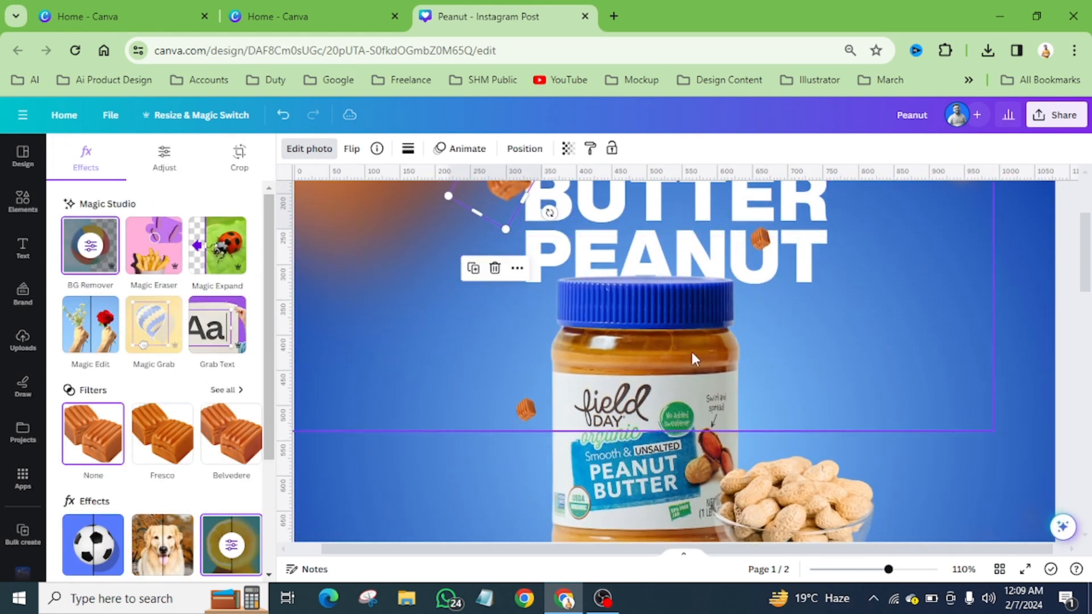
click(520, 412)
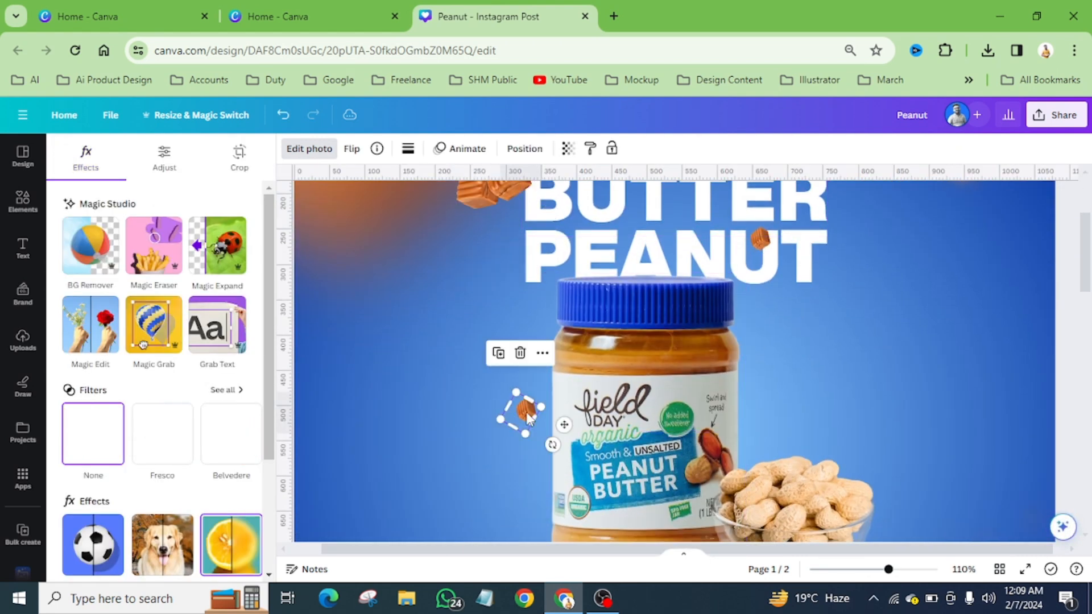
click(218, 544)
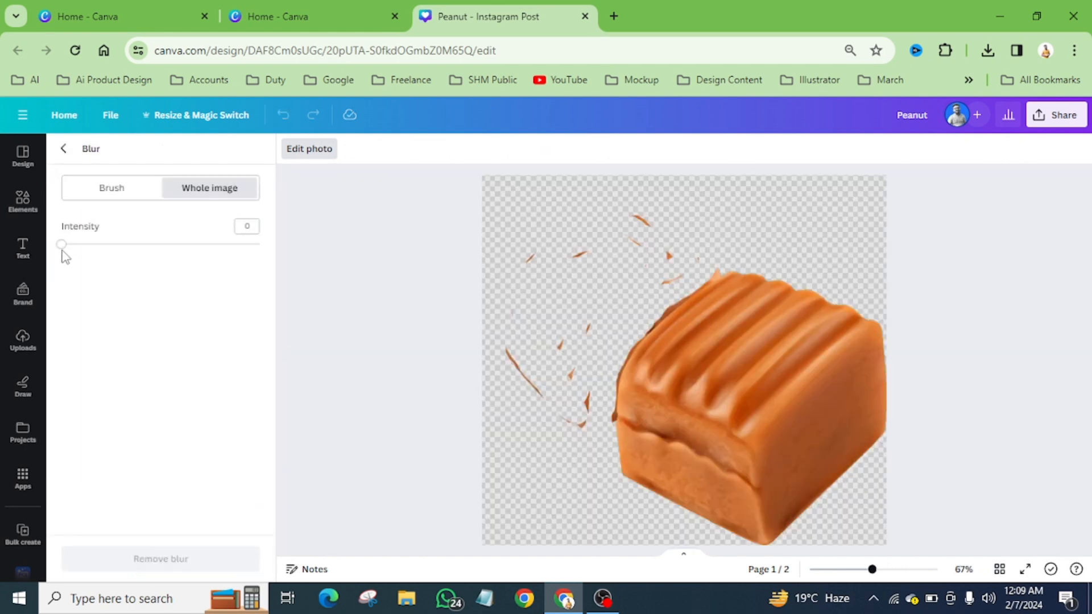
drag(62, 246, 209, 262)
click(63, 150)
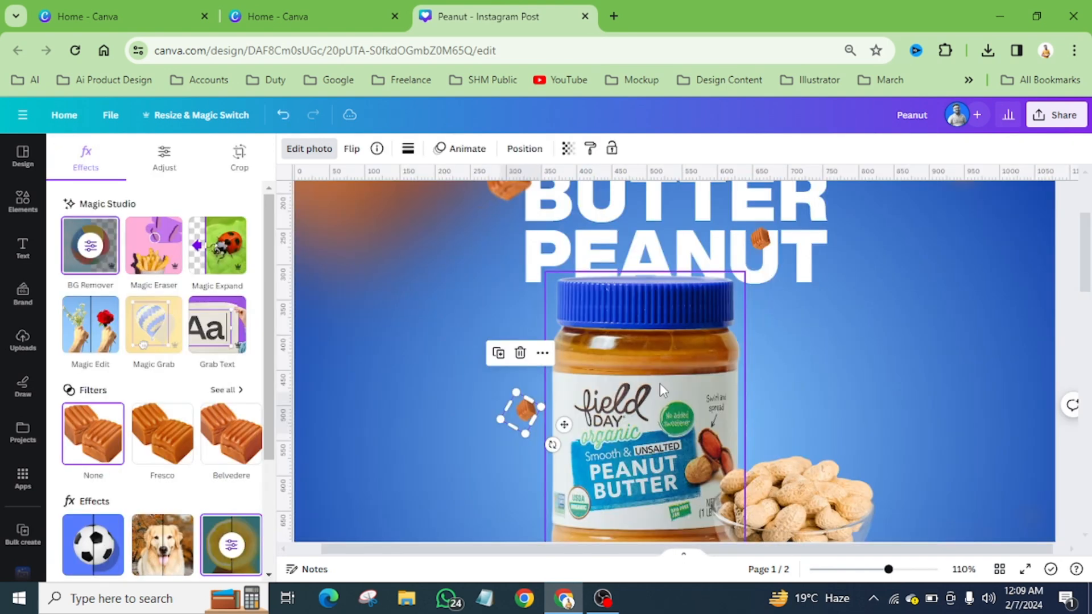
Step: Enlarge and rotate the cube left of the jar and place it over the left edge of the jar's label
drag(499, 341, 458, 352)
drag(550, 368, 444, 317)
drag(508, 337, 553, 351)
Step: Rotate the small caramel cube on the heading and move it left onto the N of PEANUT
scroll(575, 374, up, 2)
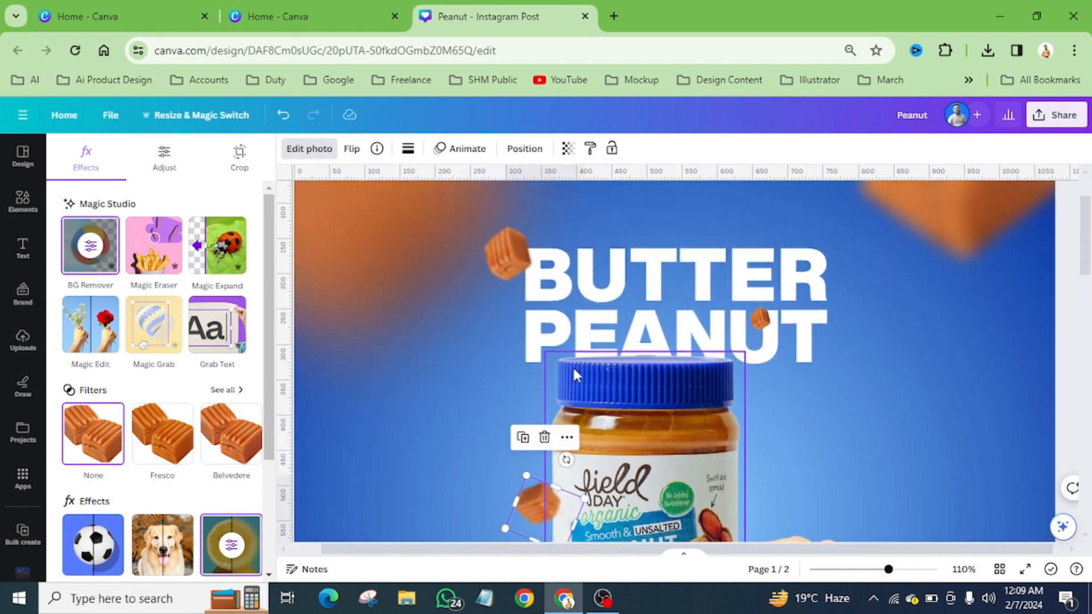
drag(762, 242, 729, 223)
scroll(877, 323, up, 3)
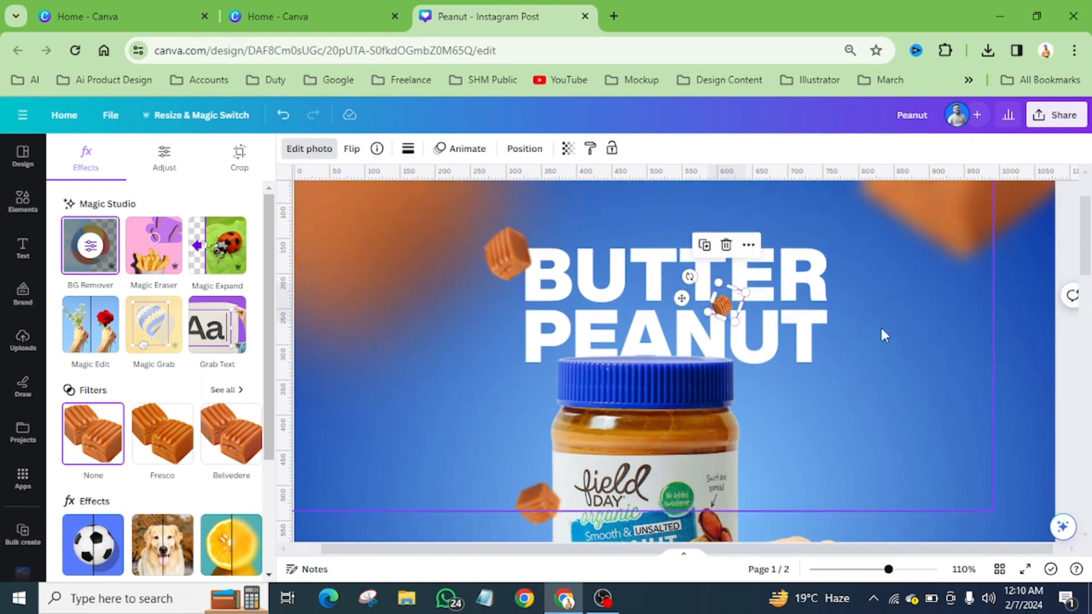
Step: Preview the whole blue page full screen to check the arrangement of the caramel cubes
click(810, 340)
scroll(668, 352, down, 3)
scroll(615, 370, down, 3)
scroll(614, 369, down, 2)
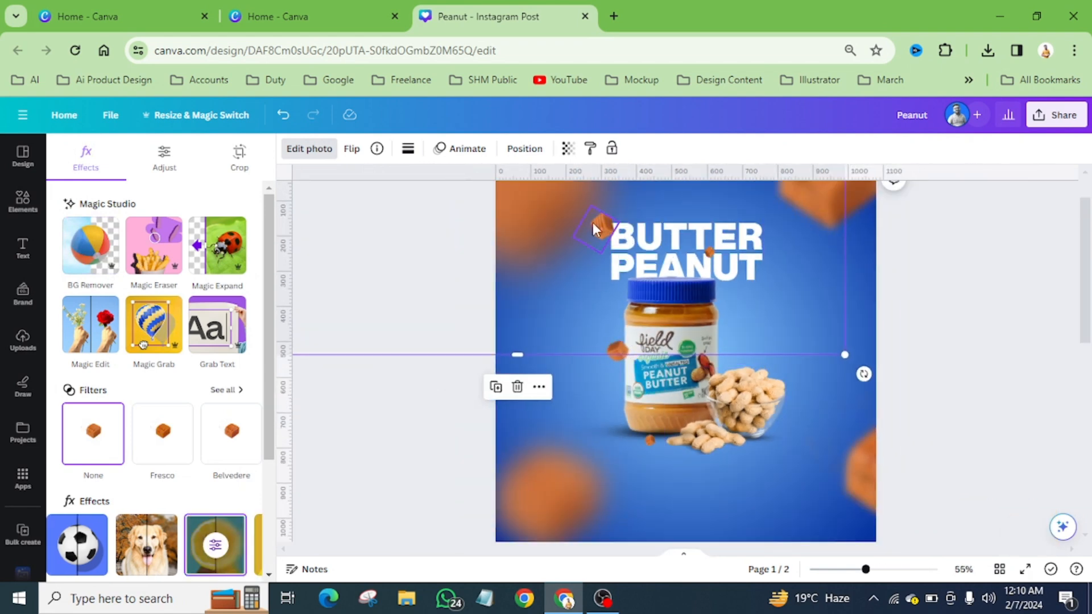
click(1025, 569)
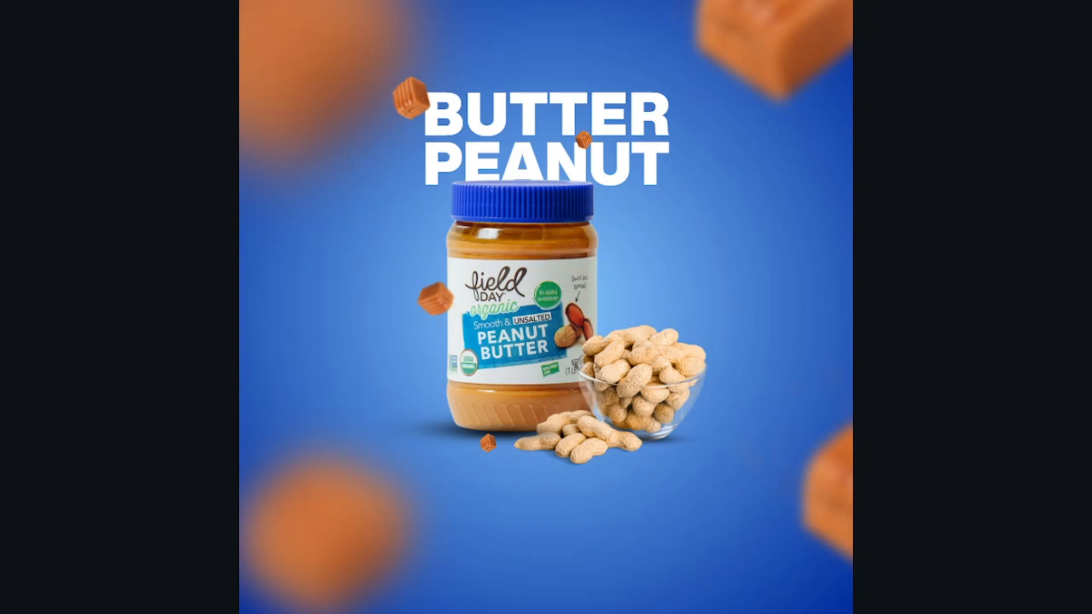
key(Escape)
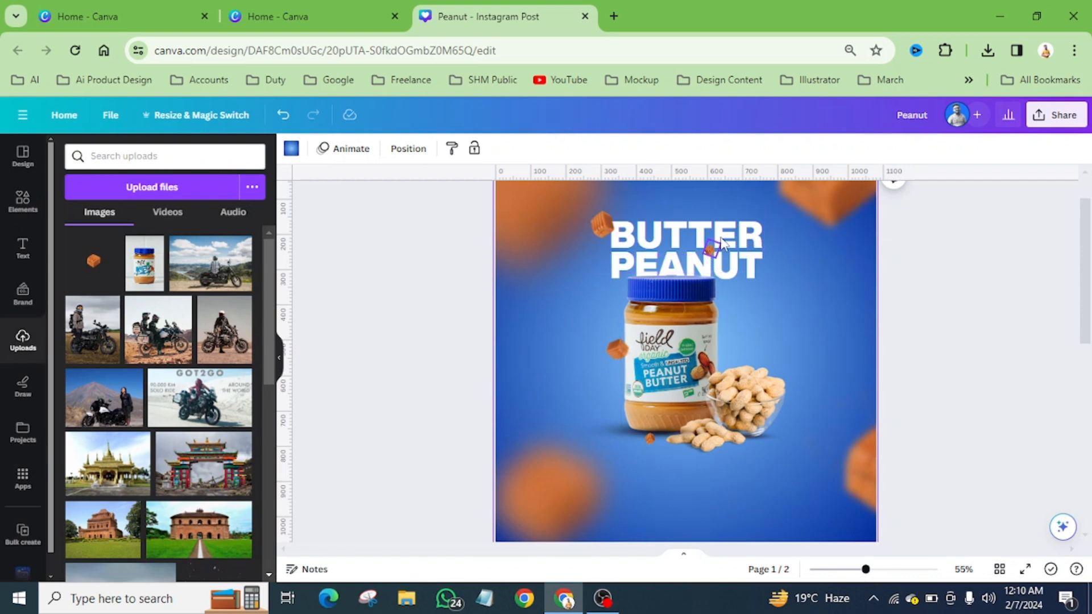
Step: Duplicate the PEANUT heading line below the jar on the blue page and change the copy's text to BUY NOW
alt+drag(736, 271, 734, 480)
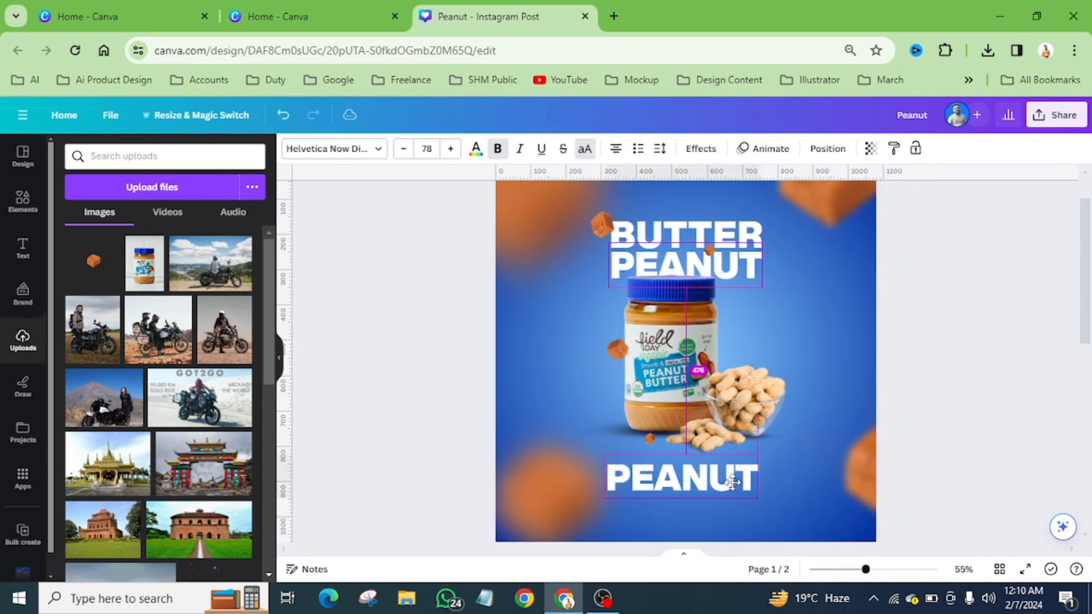
double_click(712, 477)
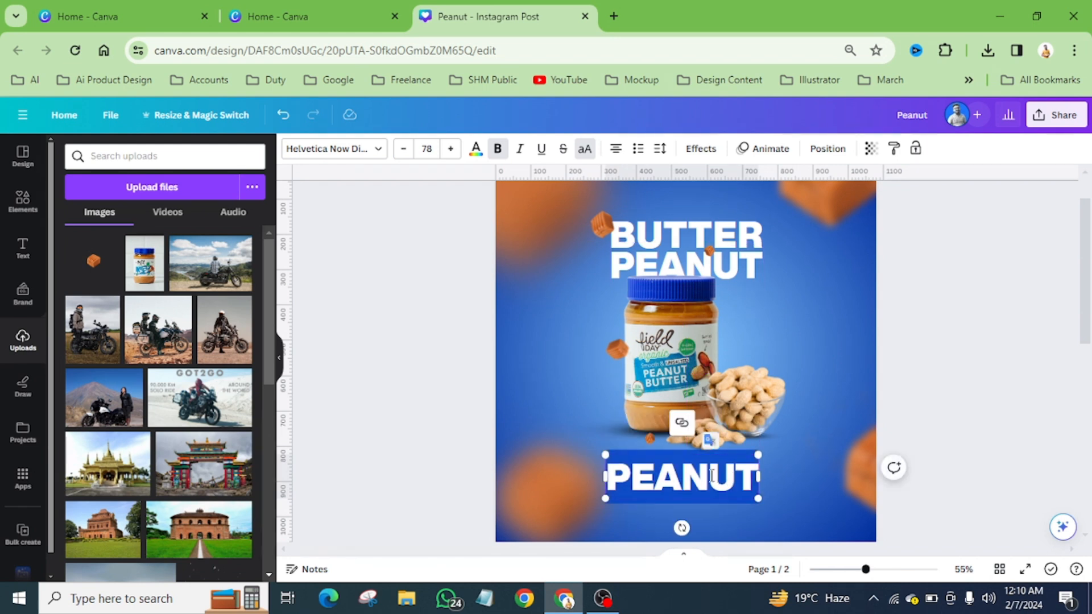
text(BUY N)
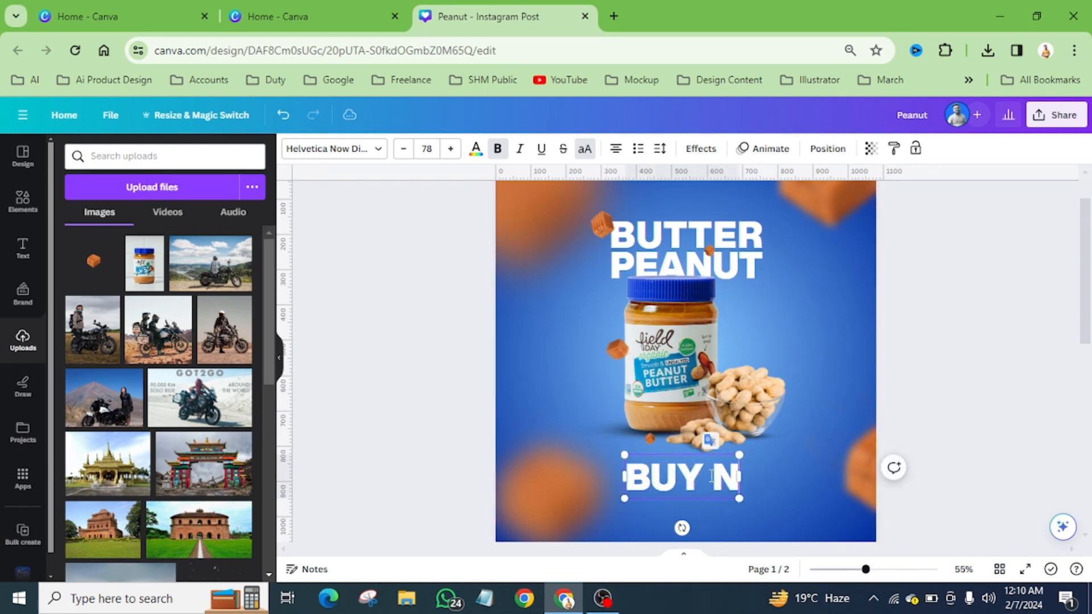
text(OW)
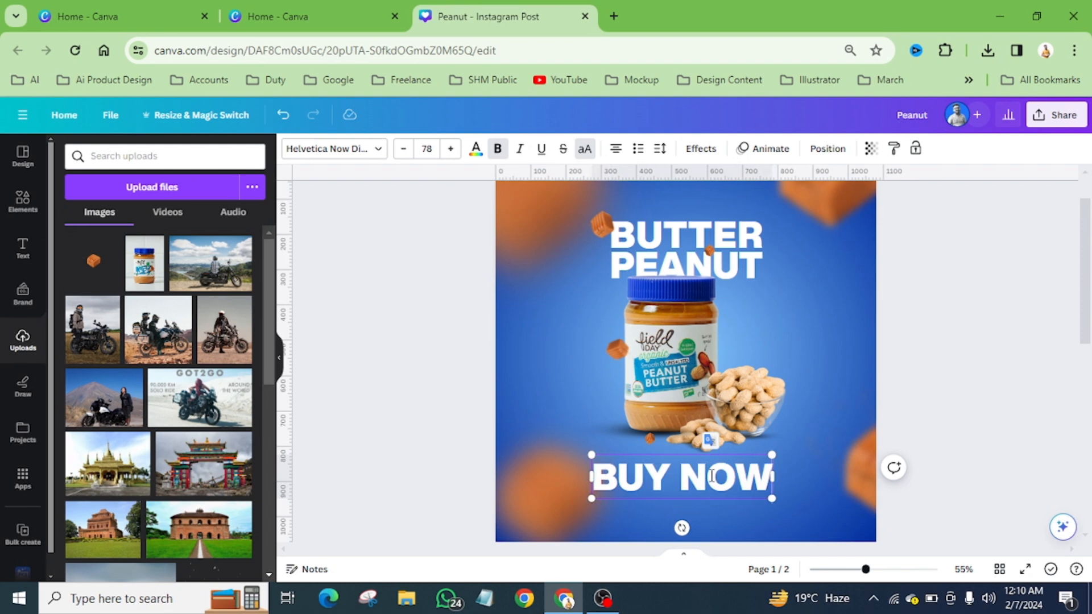
click(798, 477)
Step: Turn off uppercase and bold on the Buy Now text, shrink it to size 30.1 and centre it under the jar
click(738, 479)
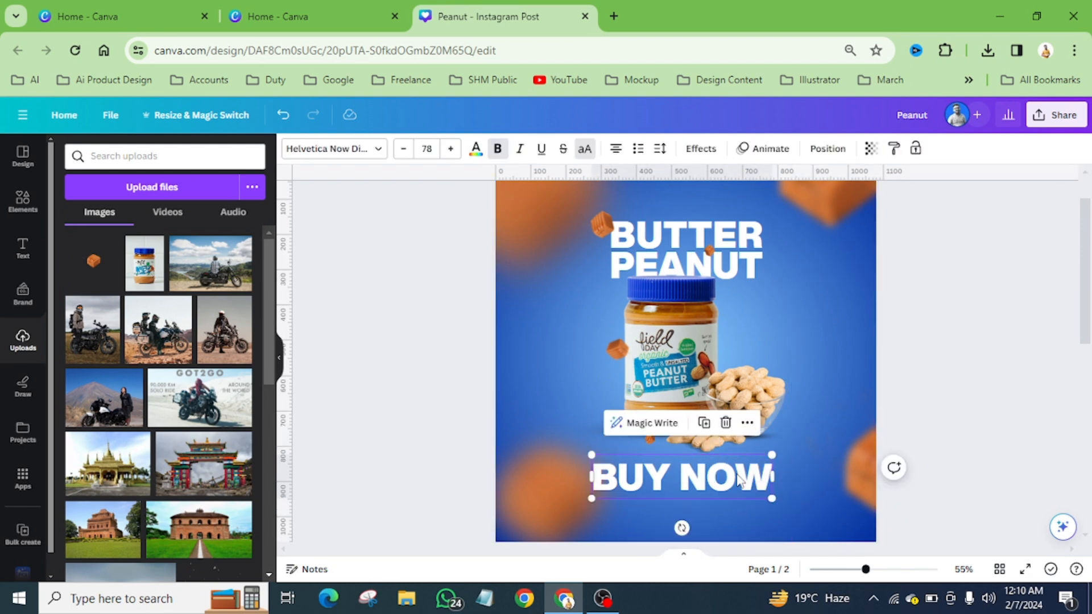
click(586, 161)
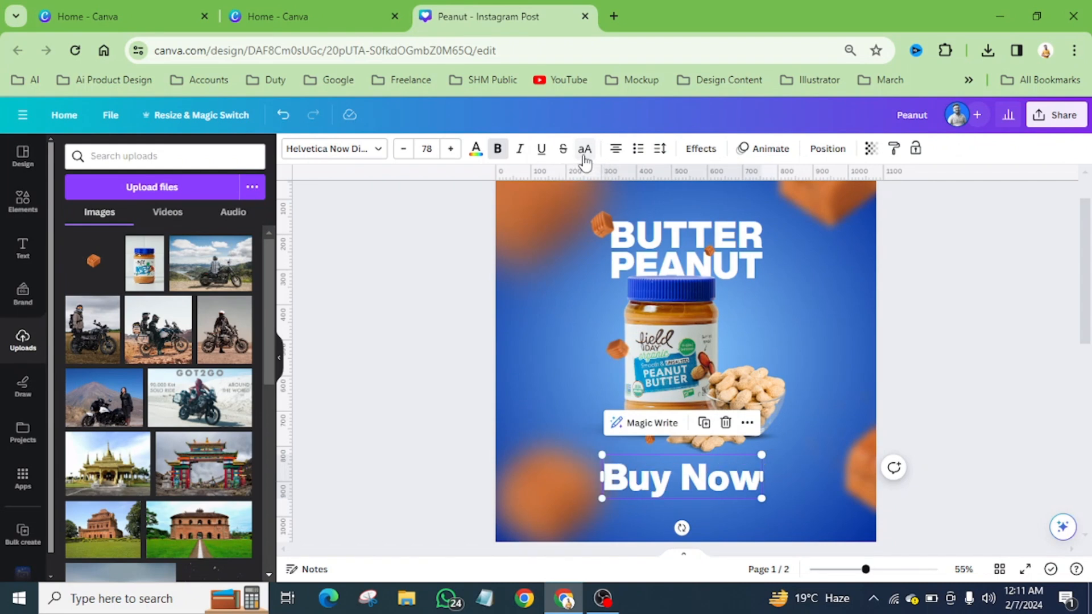
click(499, 153)
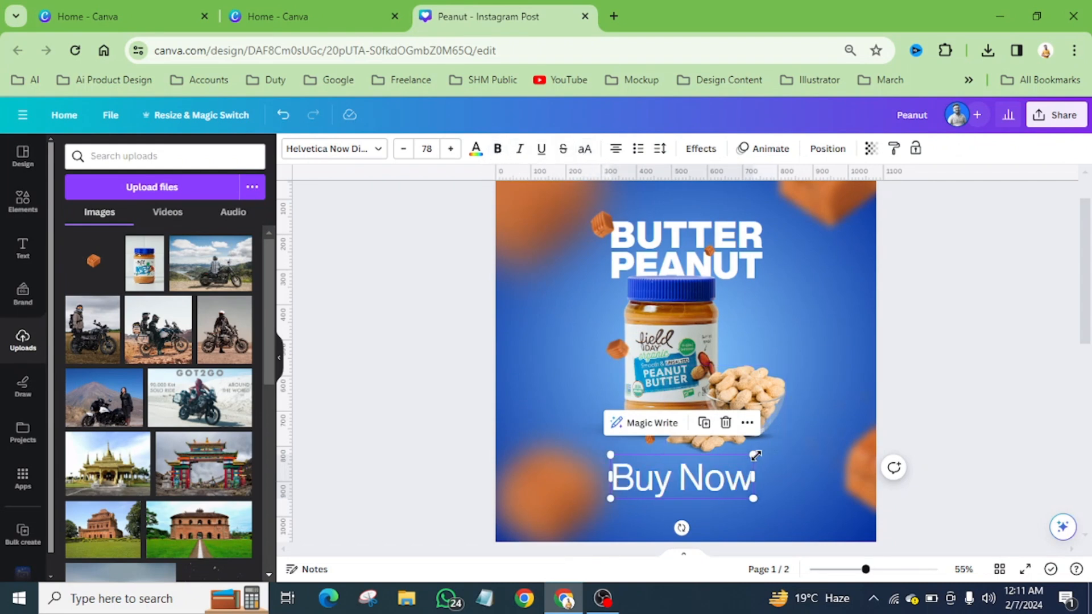
drag(754, 455, 668, 483)
drag(653, 529, 702, 525)
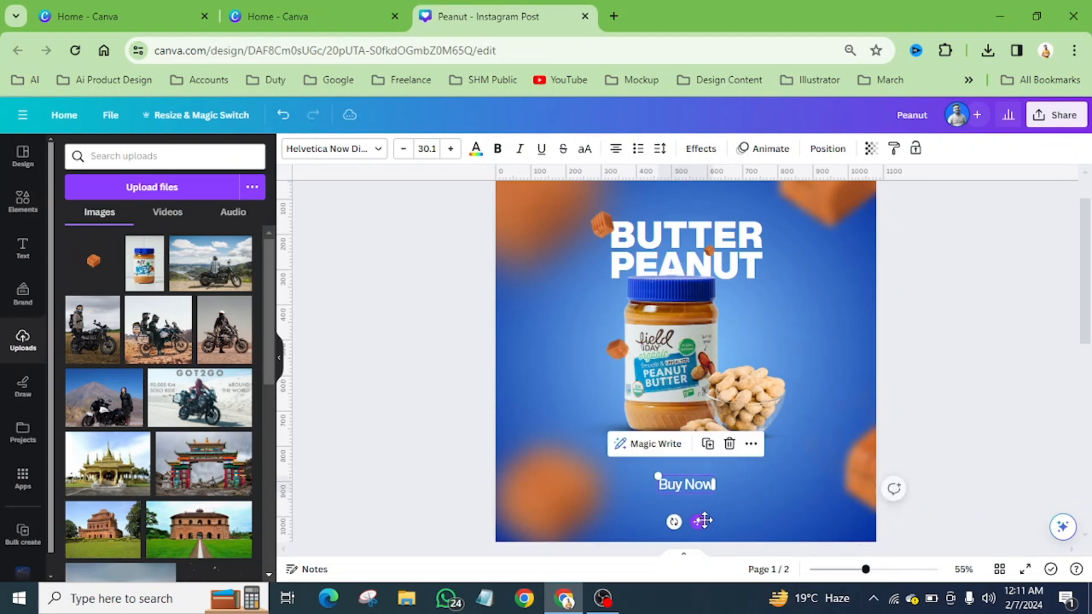
click(644, 463)
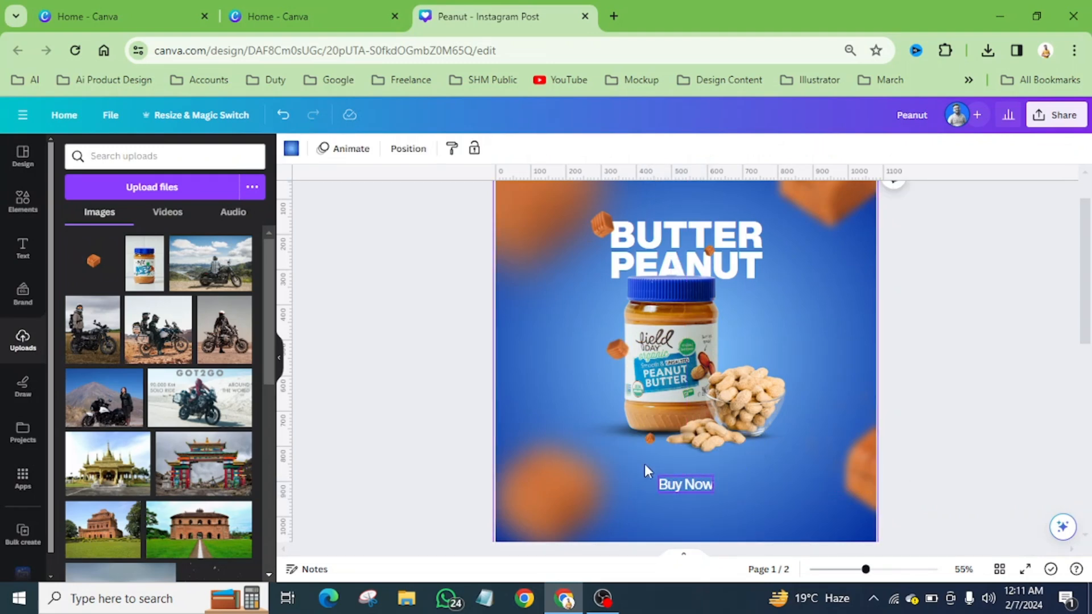
Step: Add a plain square from the shapes library and place it over the Buy Now text
click(31, 214)
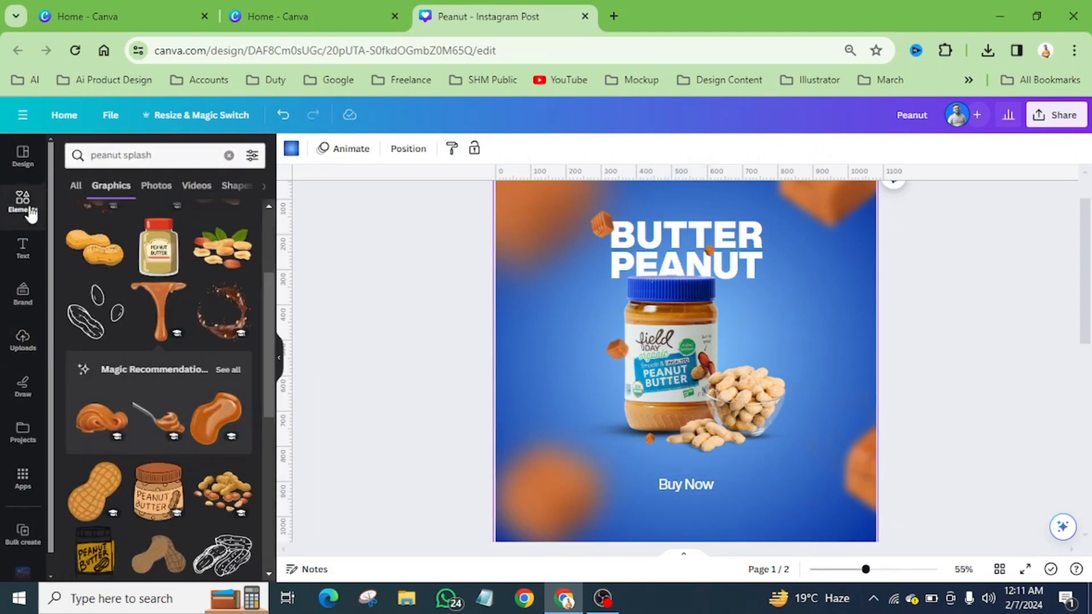
click(230, 157)
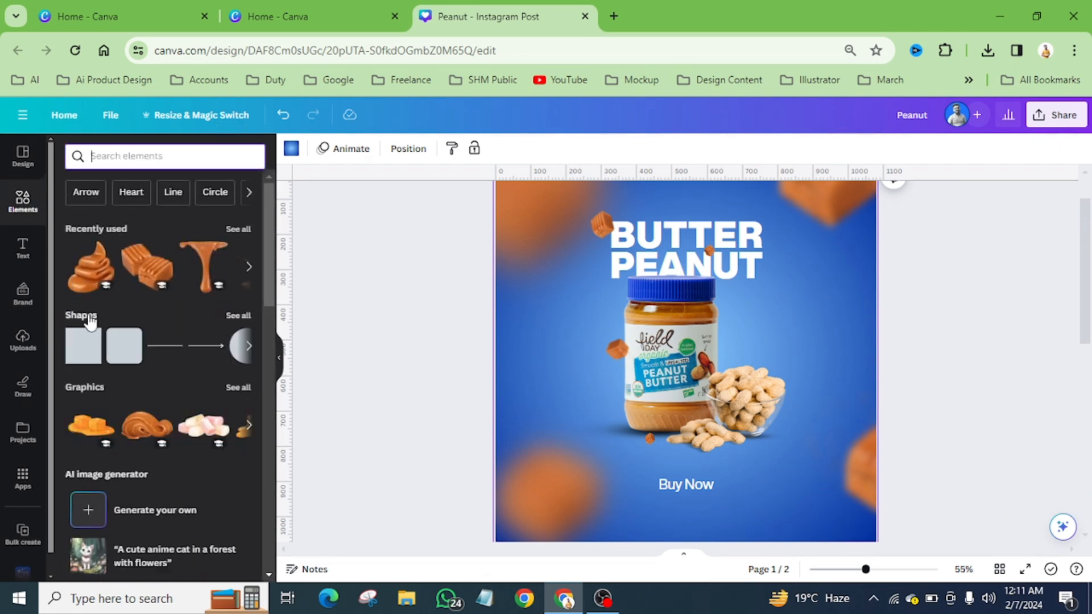
click(241, 316)
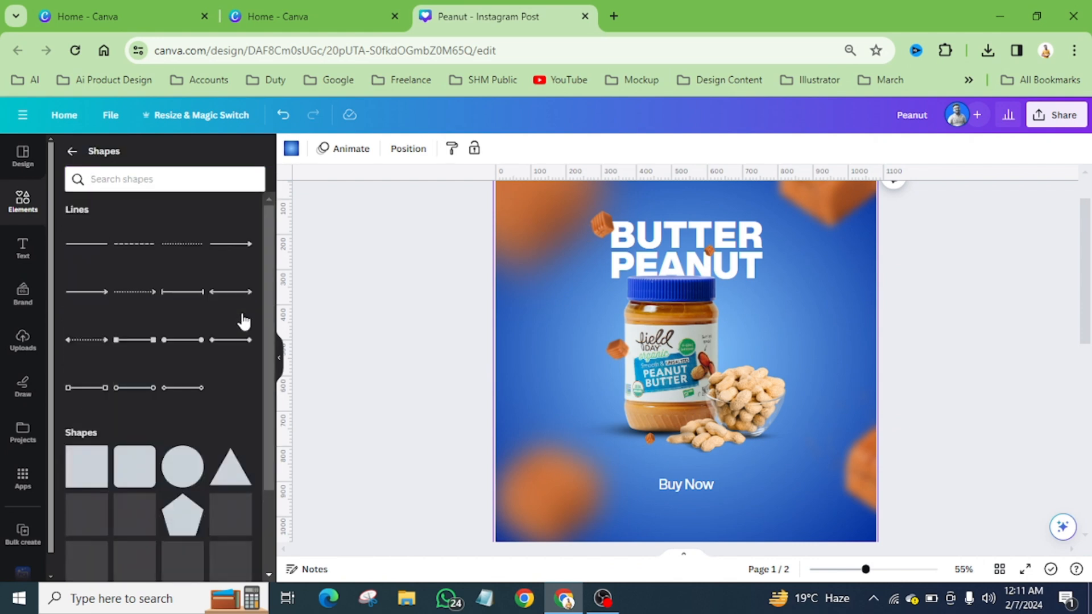
click(86, 466)
click(599, 309)
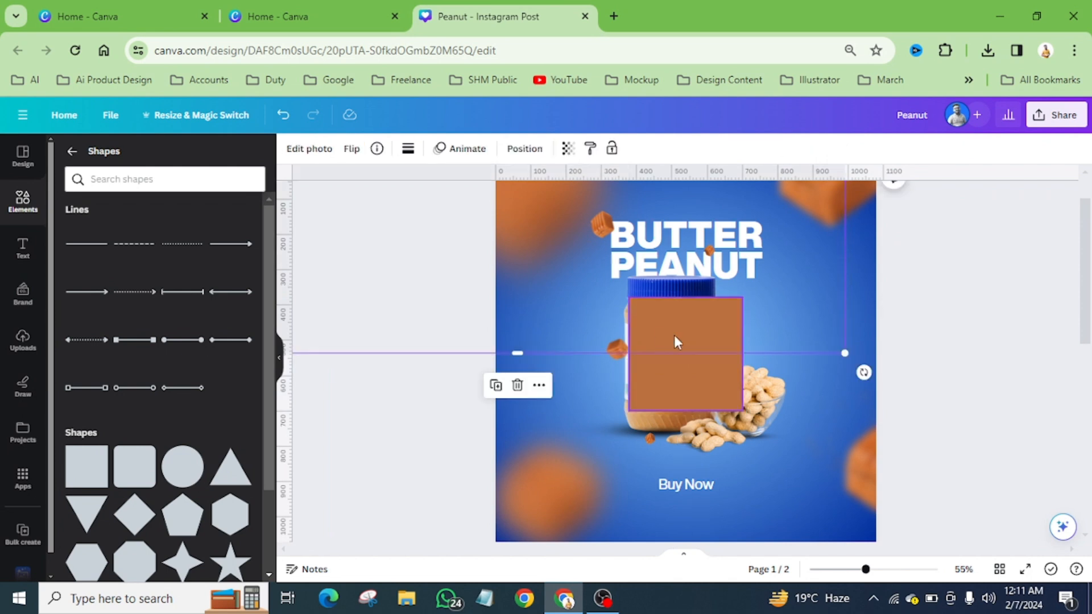
click(698, 339)
drag(703, 330, 708, 422)
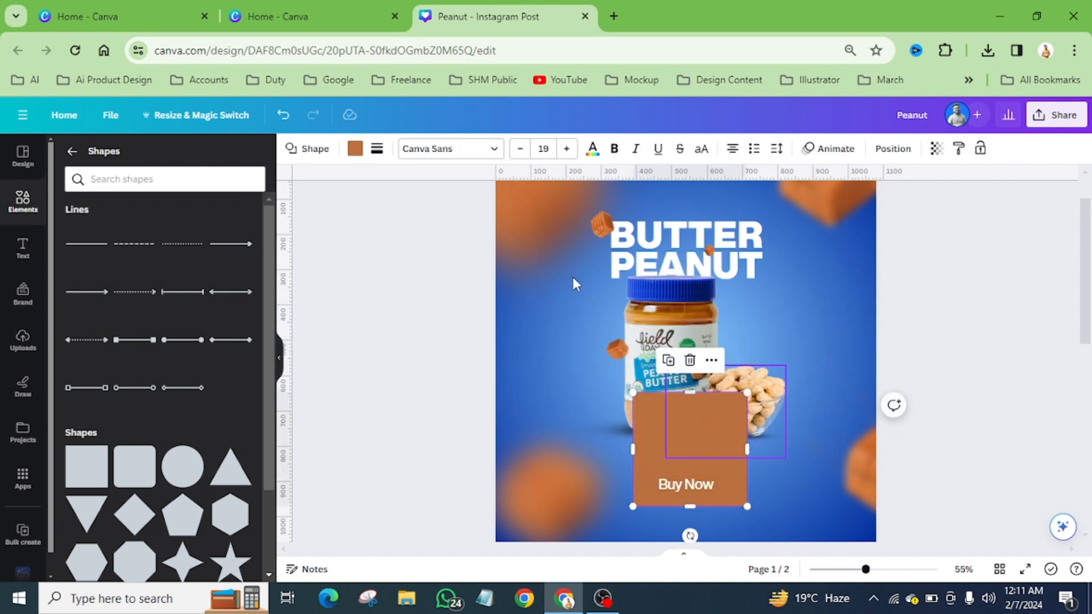
Step: Fill the square with white and reduce its height to a flat rectangle around the Buy Now text
click(356, 150)
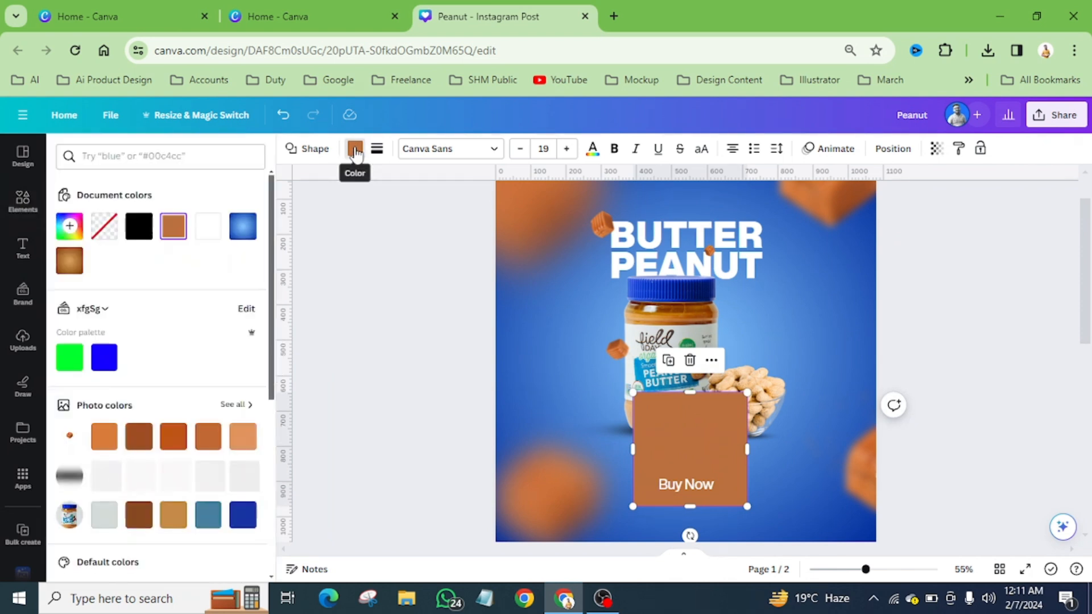
click(206, 238)
drag(695, 391, 702, 472)
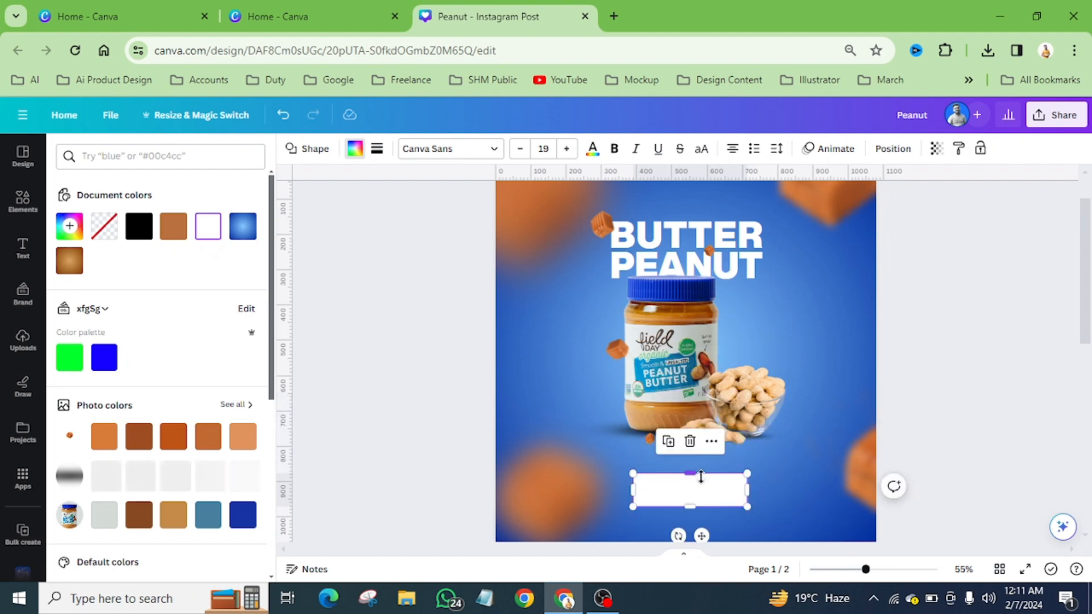
Step: Round the white rectangle's corners until it forms a pill-shaped button
ctrl+scroll(718, 499, up, 5)
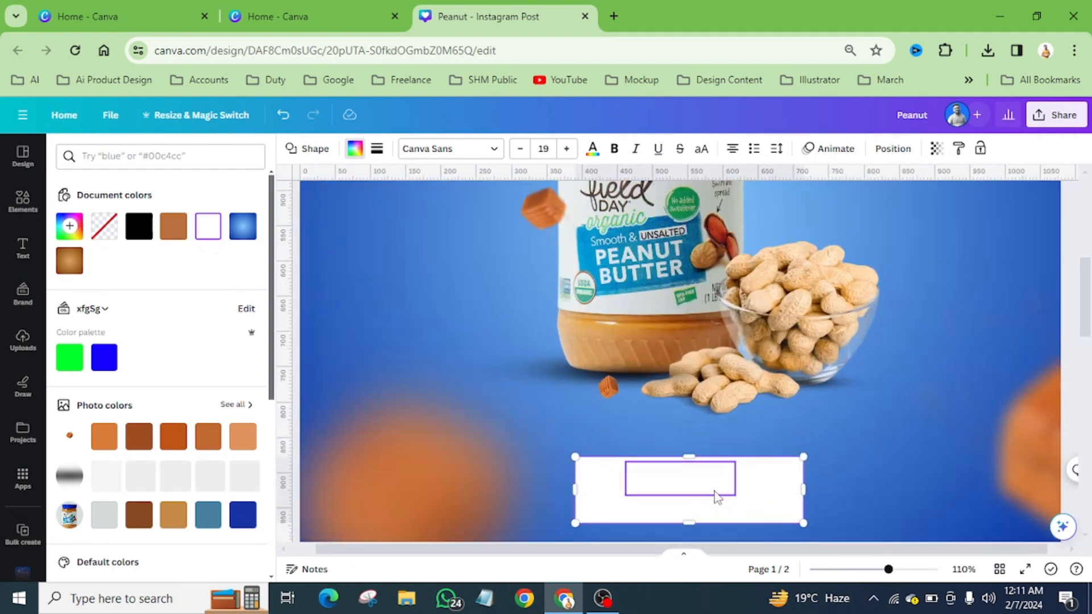
scroll(718, 489, down, 3)
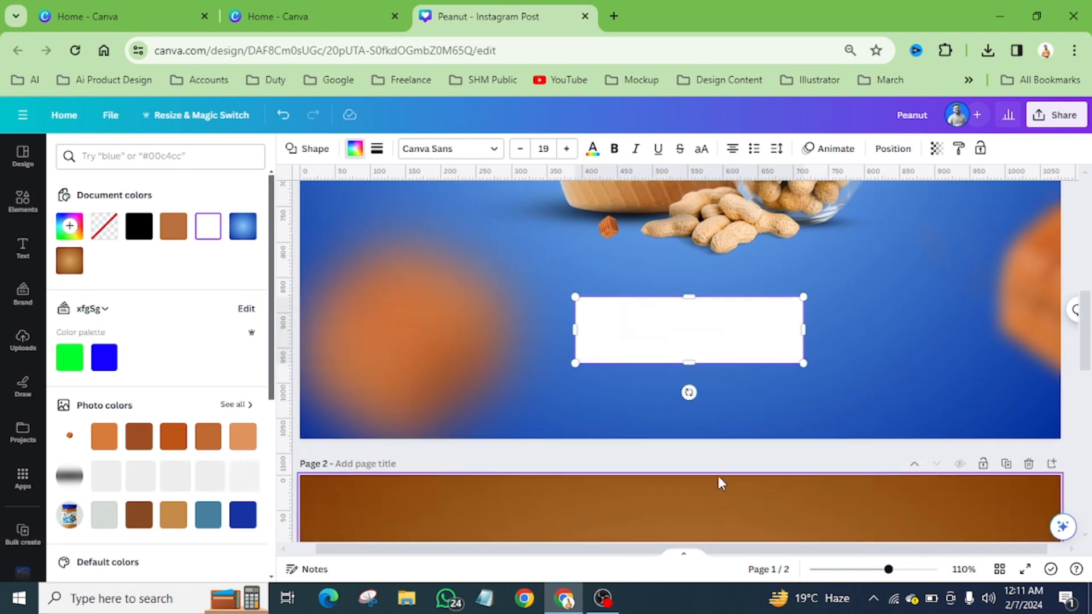
click(653, 402)
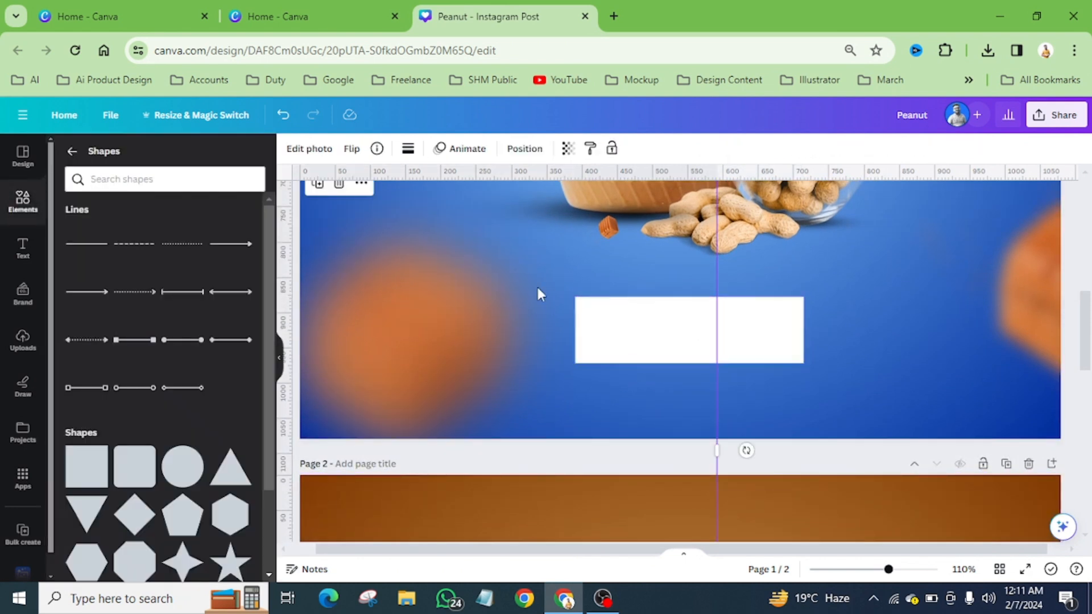
click(780, 318)
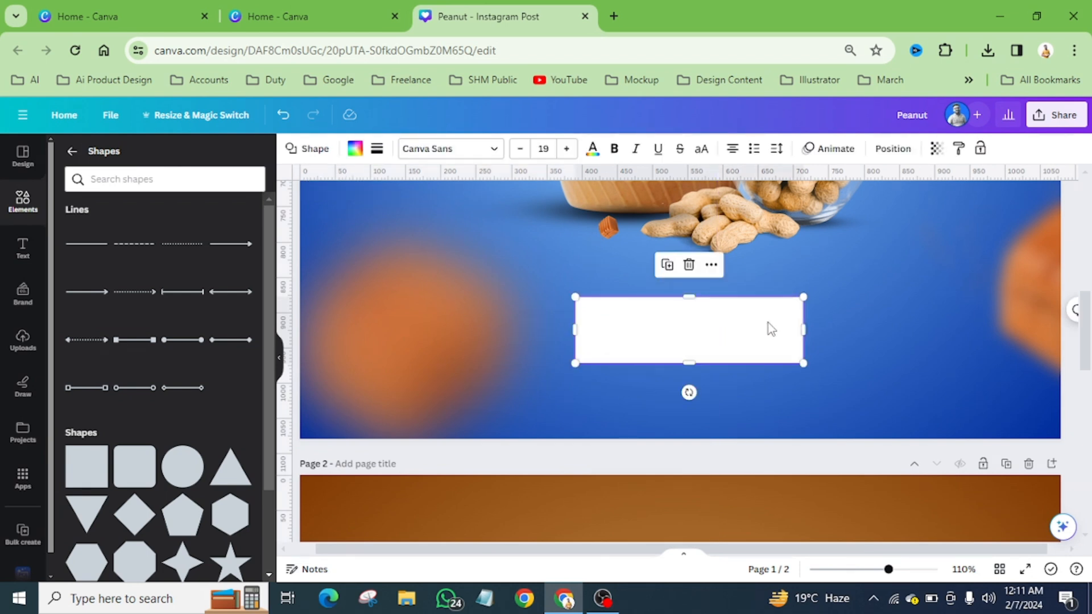
click(378, 150)
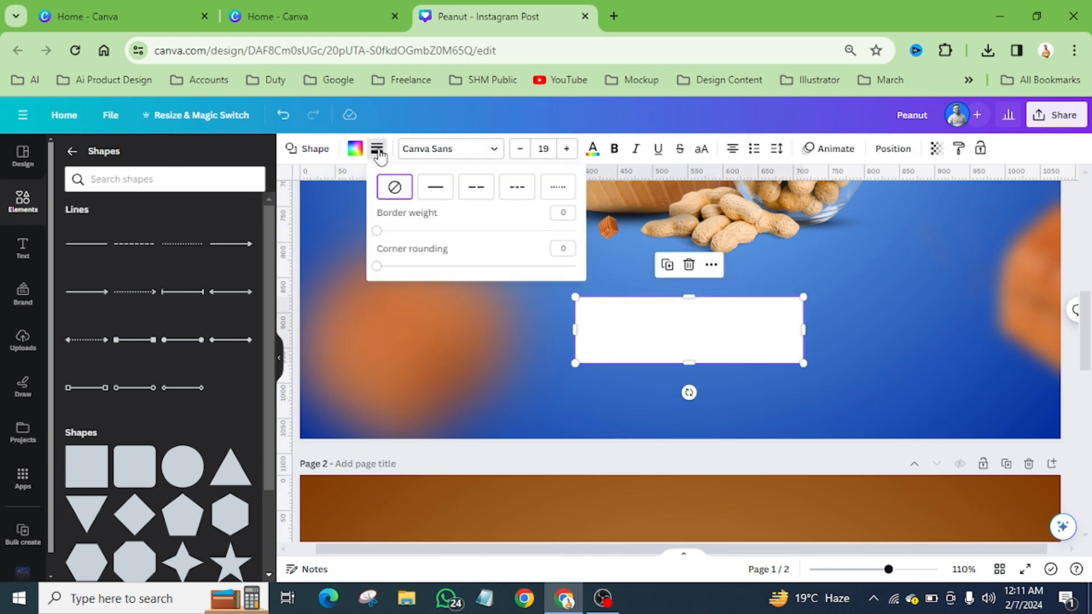
drag(377, 266, 516, 268)
click(966, 344)
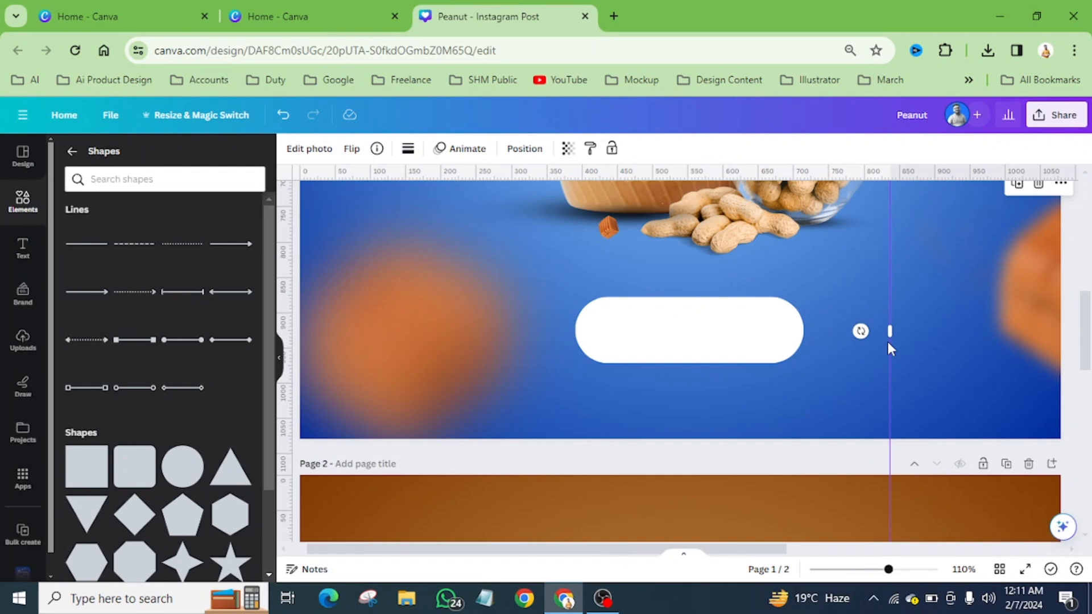
Step: Colour the Buy Now text on the white button with the blue from the brand palette
mouse_move(705, 335)
mouse_down()
mouse_move(722, 336)
mouse_move(712, 345)
mouse_up()
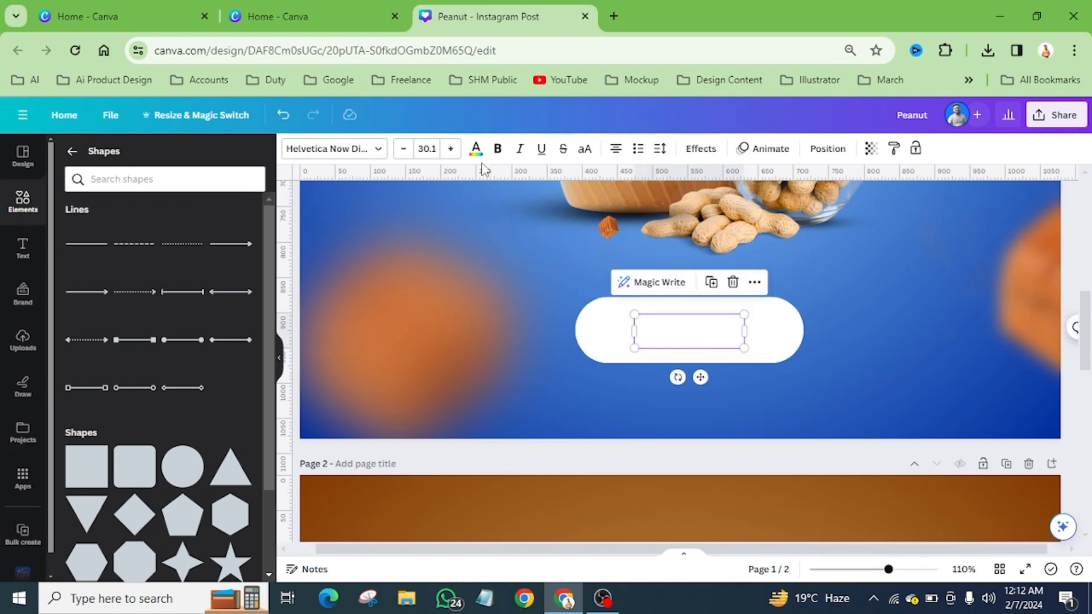
click(476, 149)
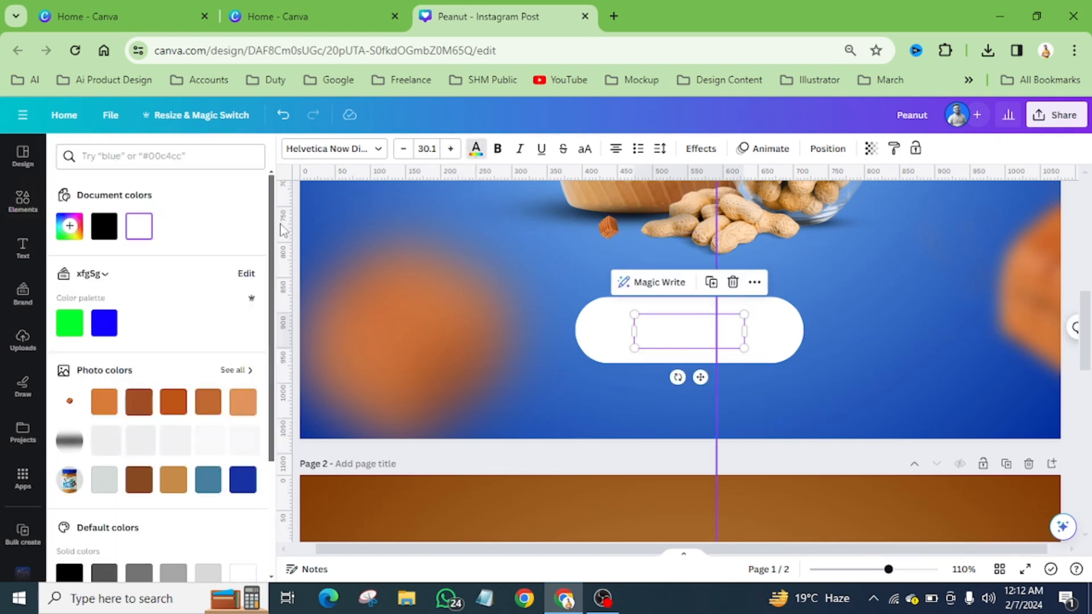
click(104, 323)
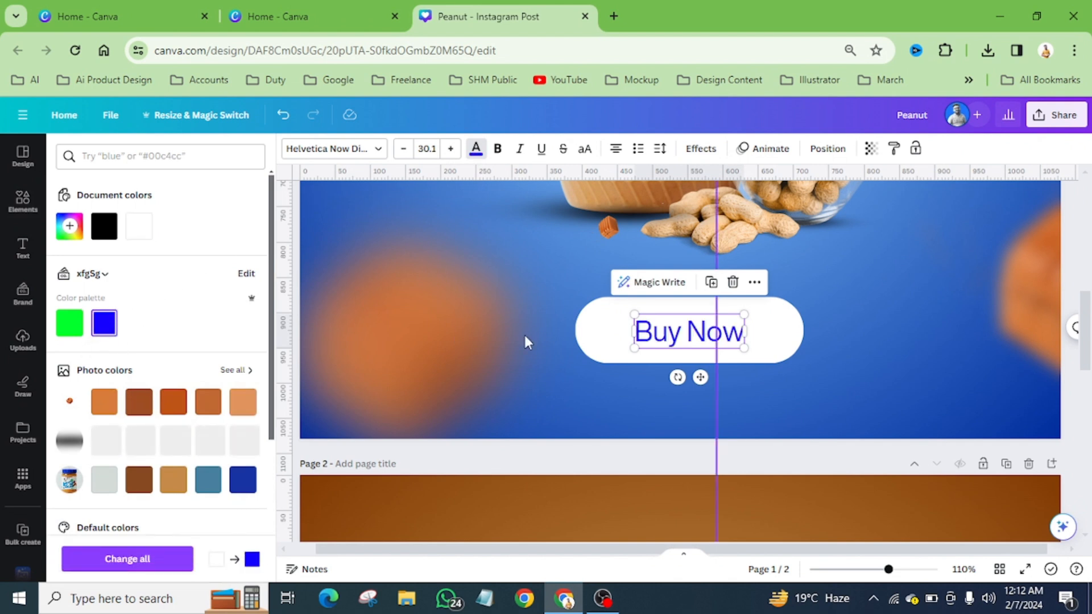
click(779, 364)
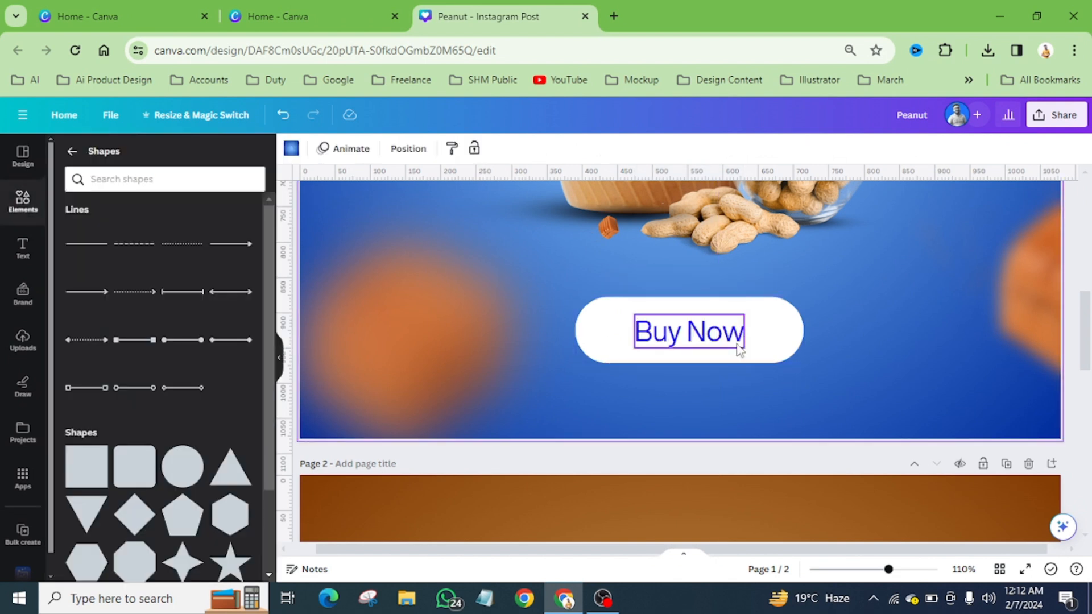
Step: Scale the white button and its Buy Now text down together until the text size is 23.1
scroll(690, 325, down, 4)
scroll(690, 325, down, 1)
scroll(695, 345, up, 4)
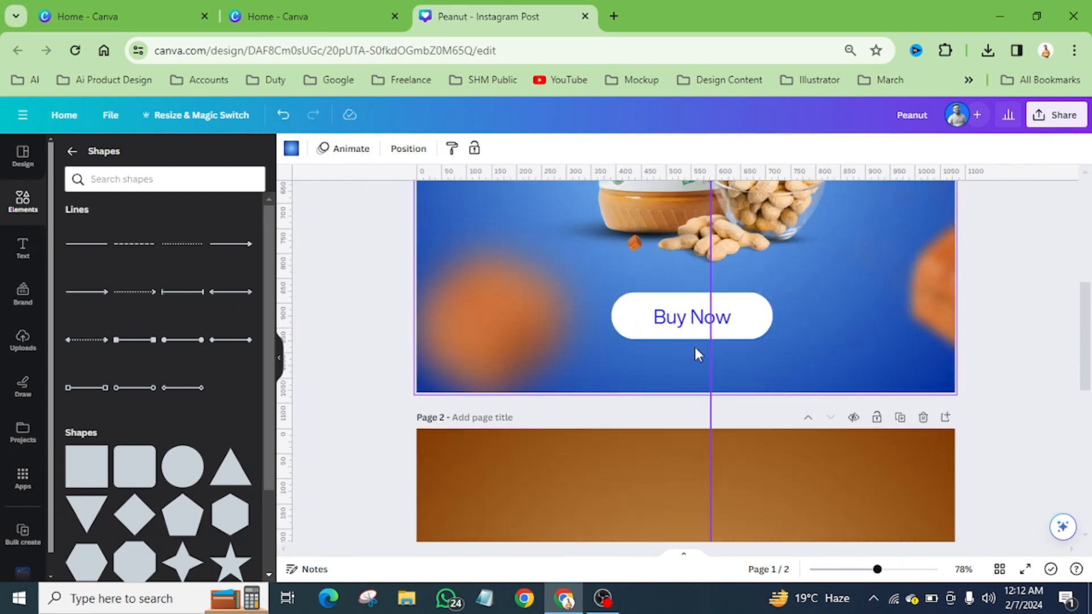
click(730, 310)
click(771, 307)
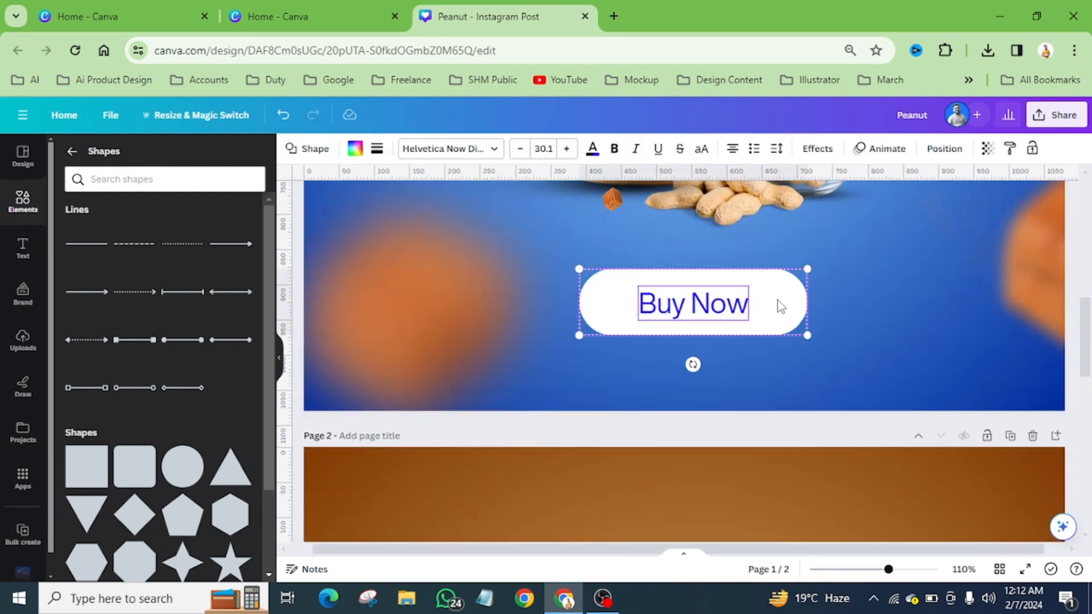
drag(805, 271, 762, 310)
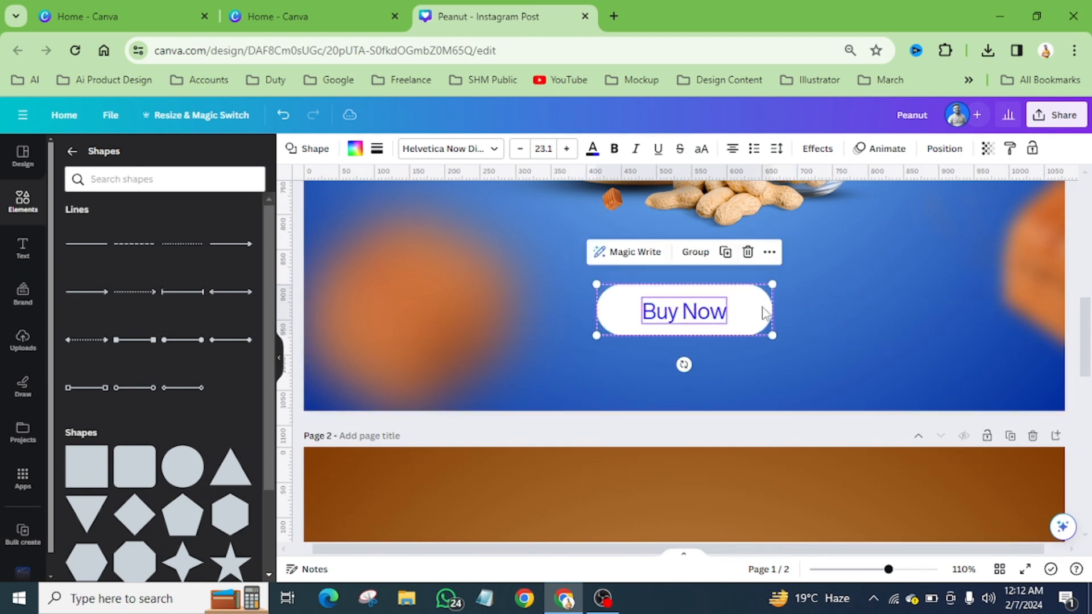
Step: Preview the blue page full screen to check the Buy Now button below the jar
scroll(740, 308, down, 3)
scroll(780, 325, up, 4)
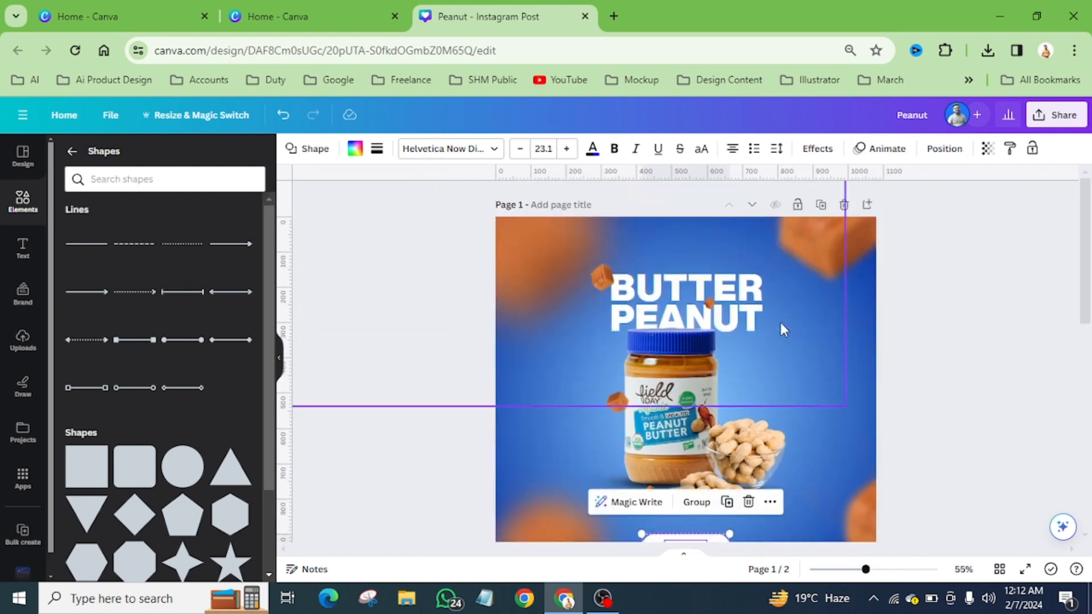
scroll(780, 319, down, 2)
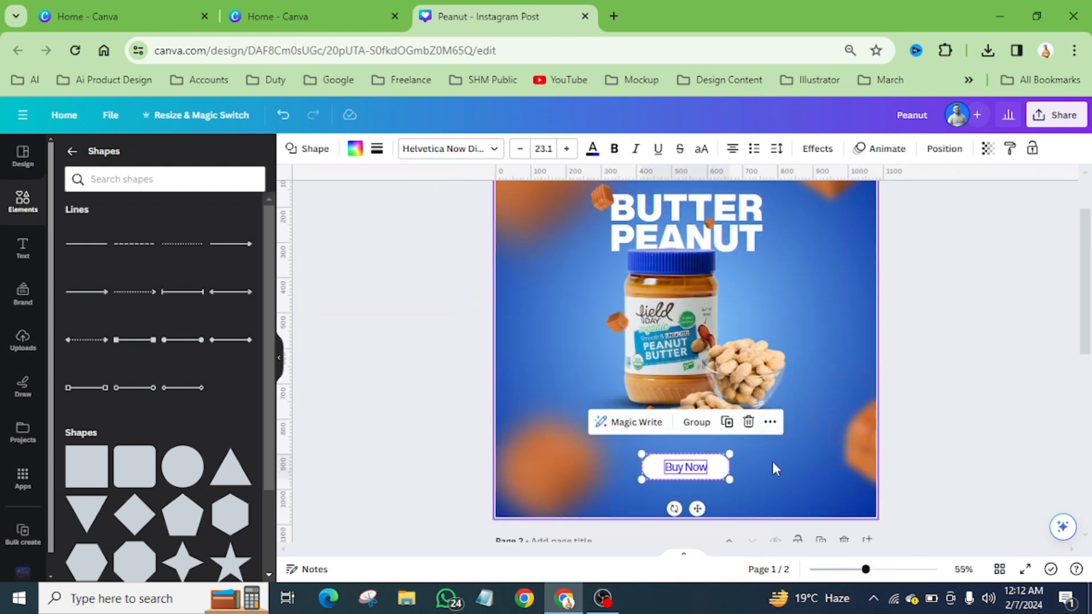
click(984, 531)
click(1026, 569)
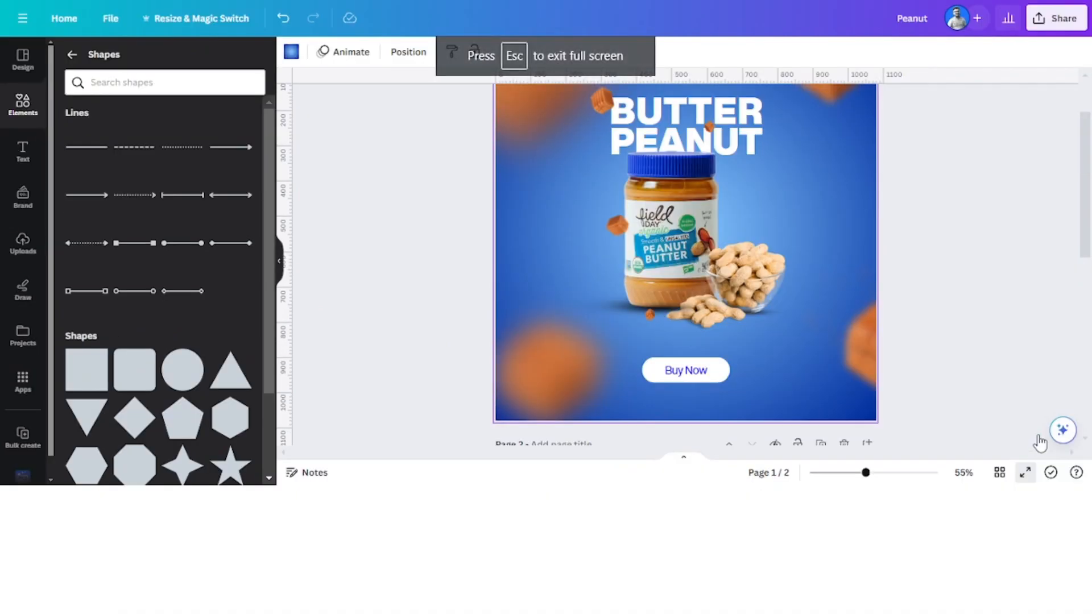